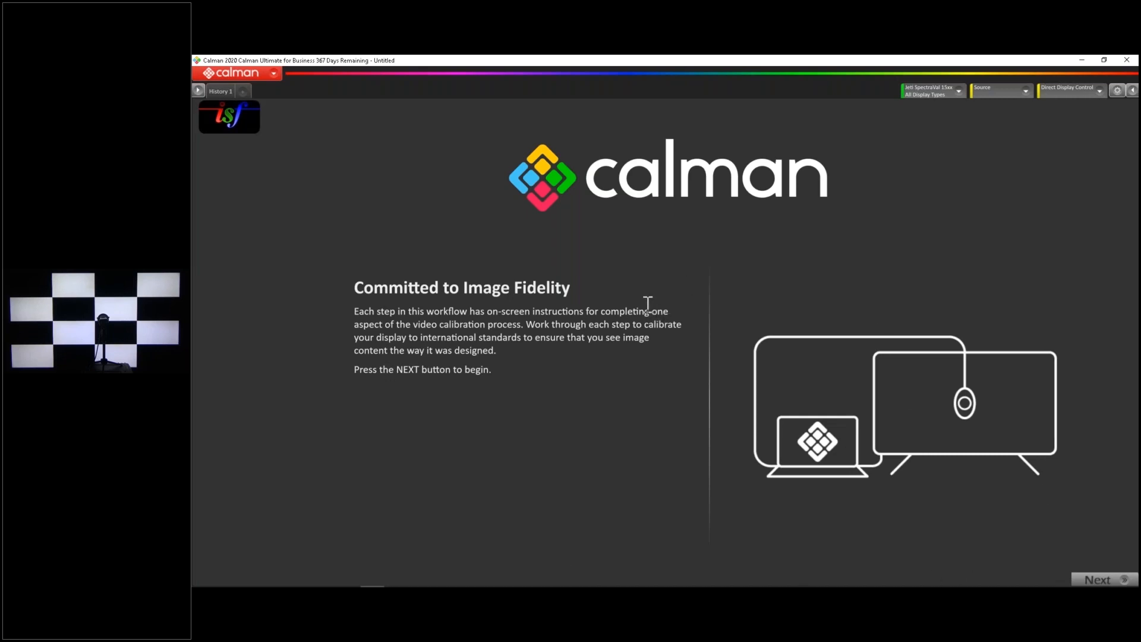
Start a new calibration session and name it "Hisense H9G July 2020"
left_click(269, 74)
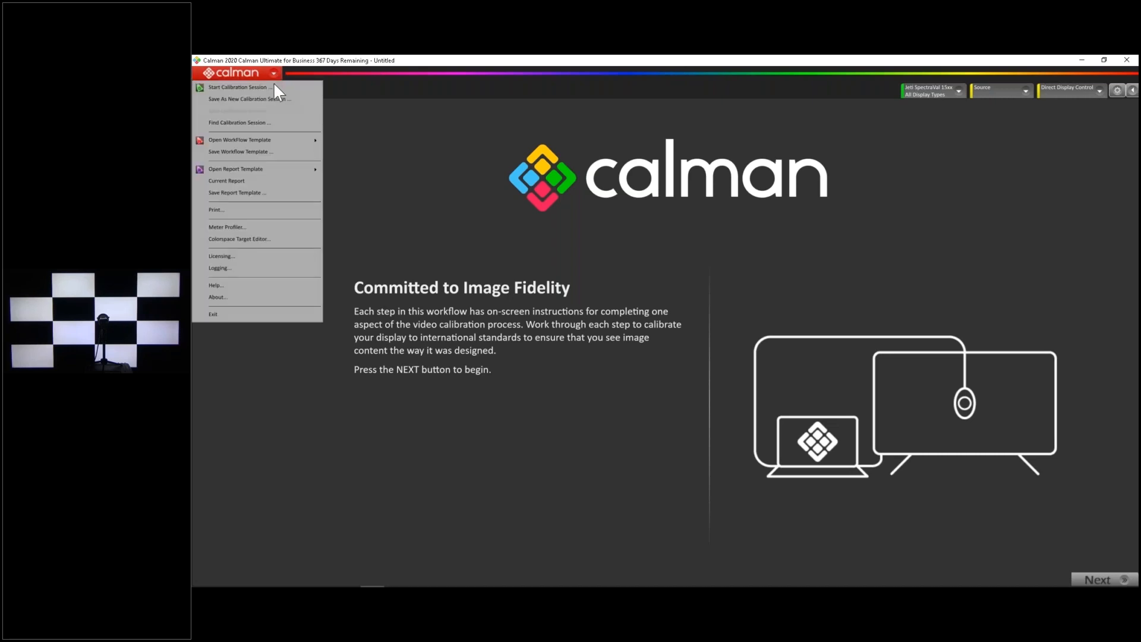
left_click(273, 87)
left_click(664, 237)
type("Hisense")
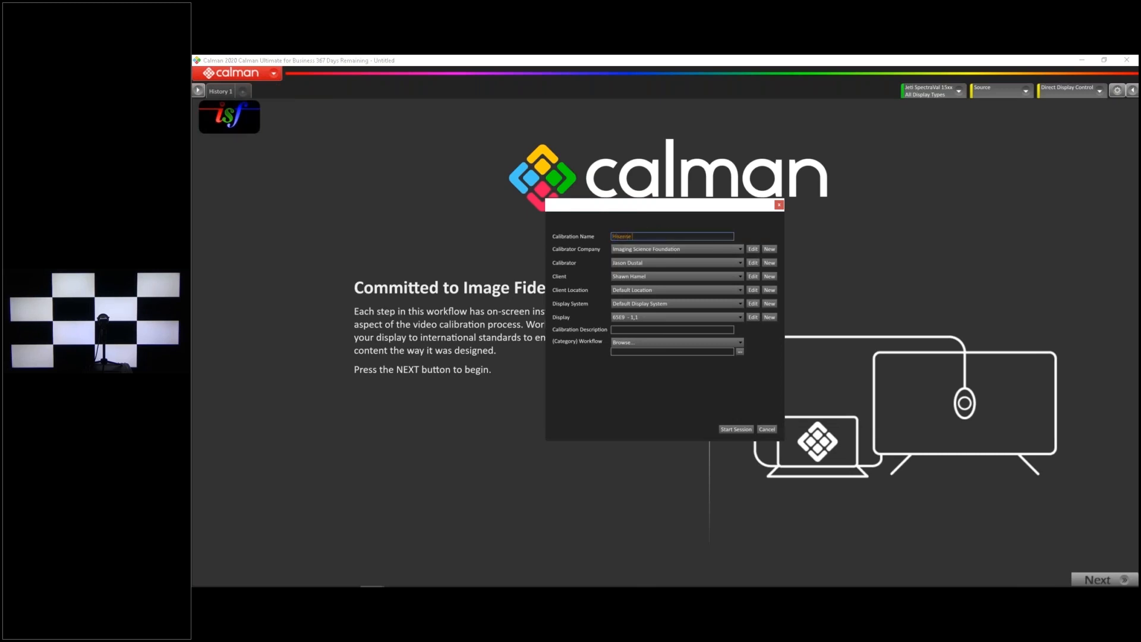
type(" H9G July 2020")
Create a new client for the session with the client name "Test"
left_click(768, 276)
left_click(597, 235)
type("Test")
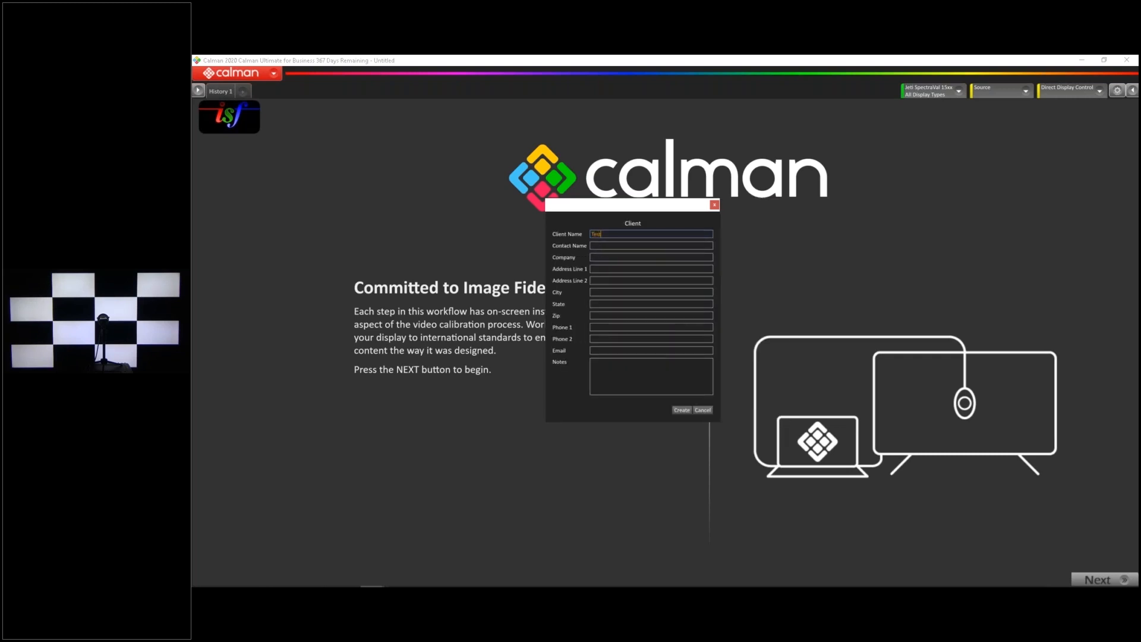
left_click(678, 407)
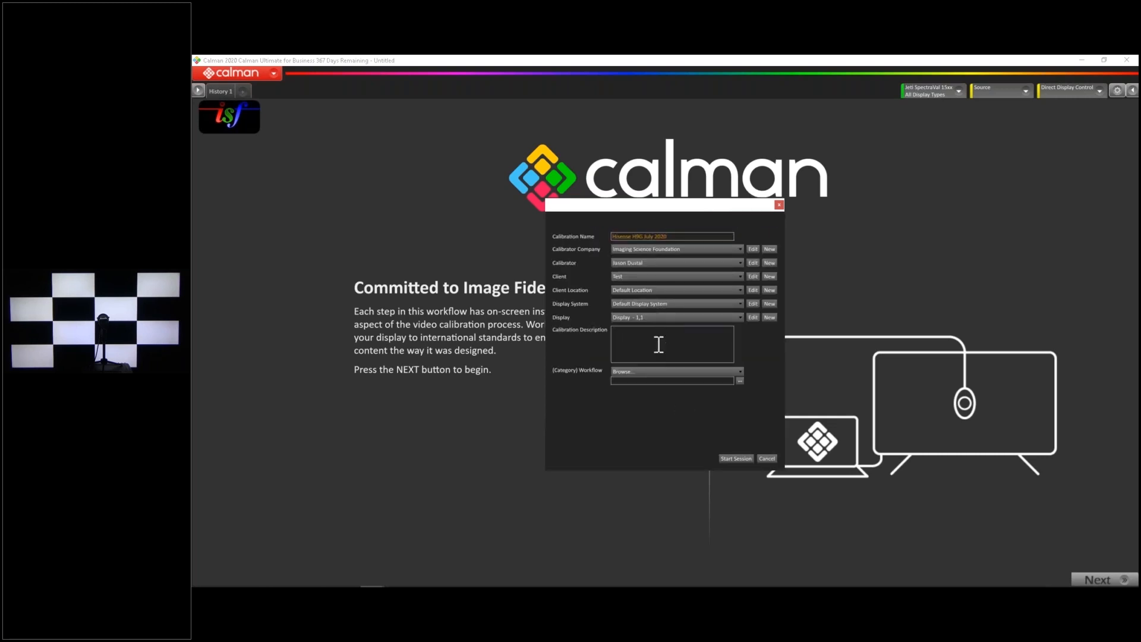
Create a new display entry for the session with manufacturer Hisense and model 55H9G
left_click(770, 318)
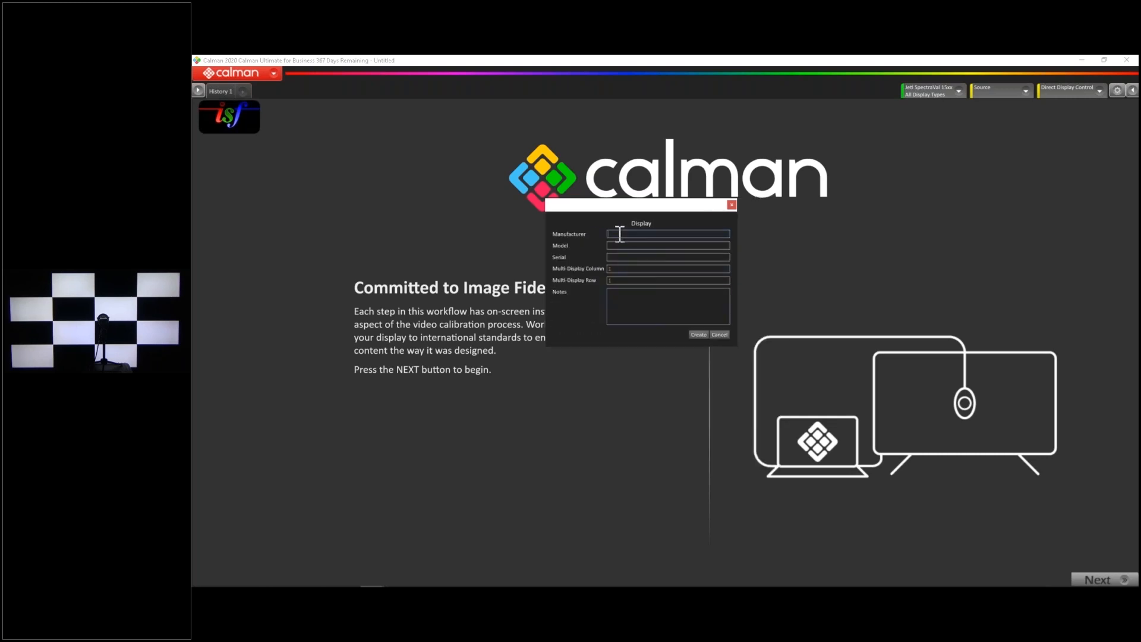
type("Hisense")
left_click(703, 335)
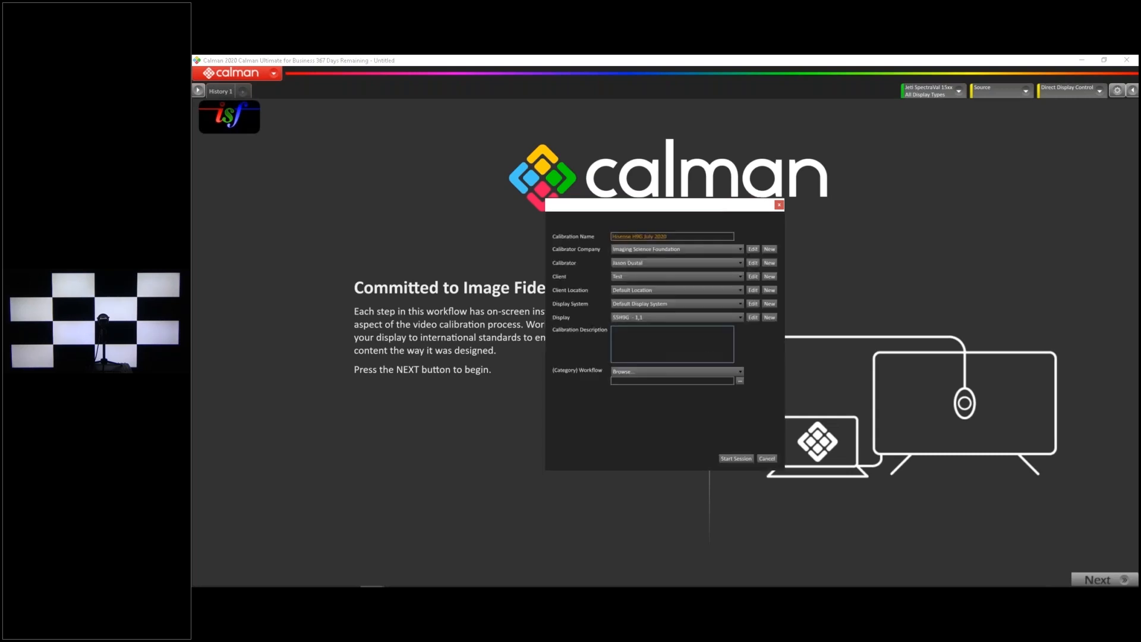
Assign the ISF Calibration workflow, start the session and advance to the Hardware Connect page
left_click(637, 370)
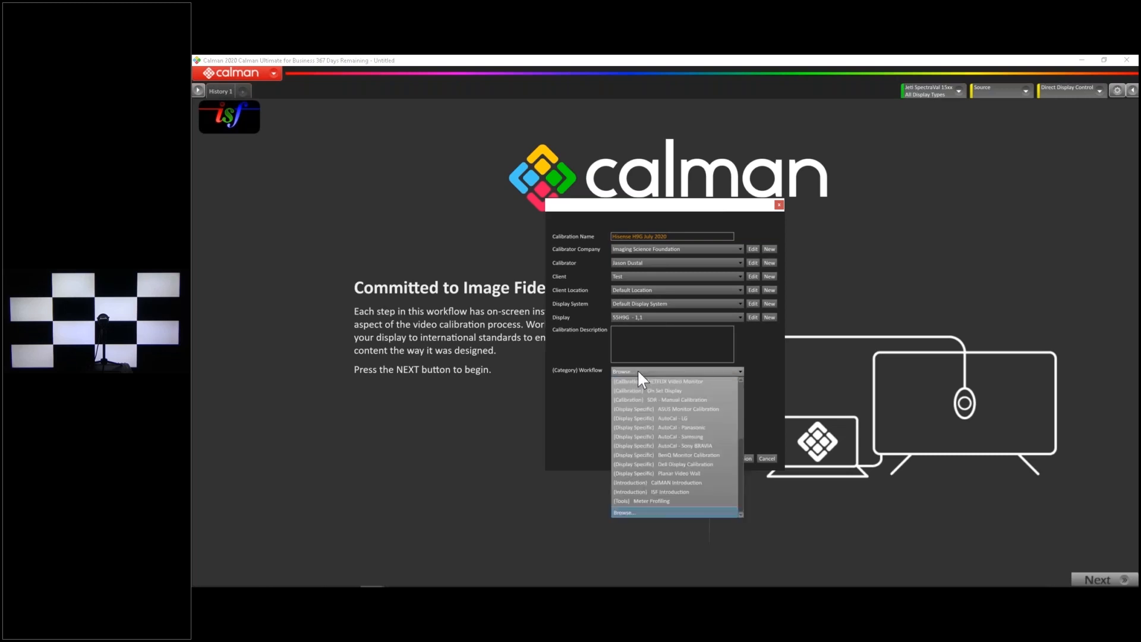
scroll(668, 461, "up", 3)
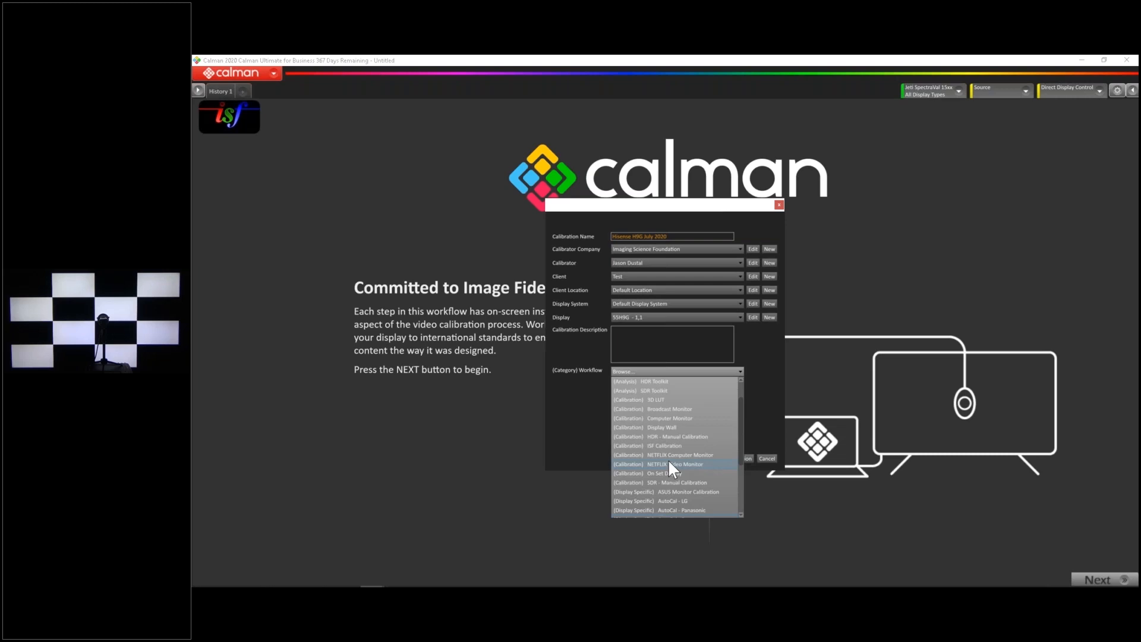
left_click(672, 445)
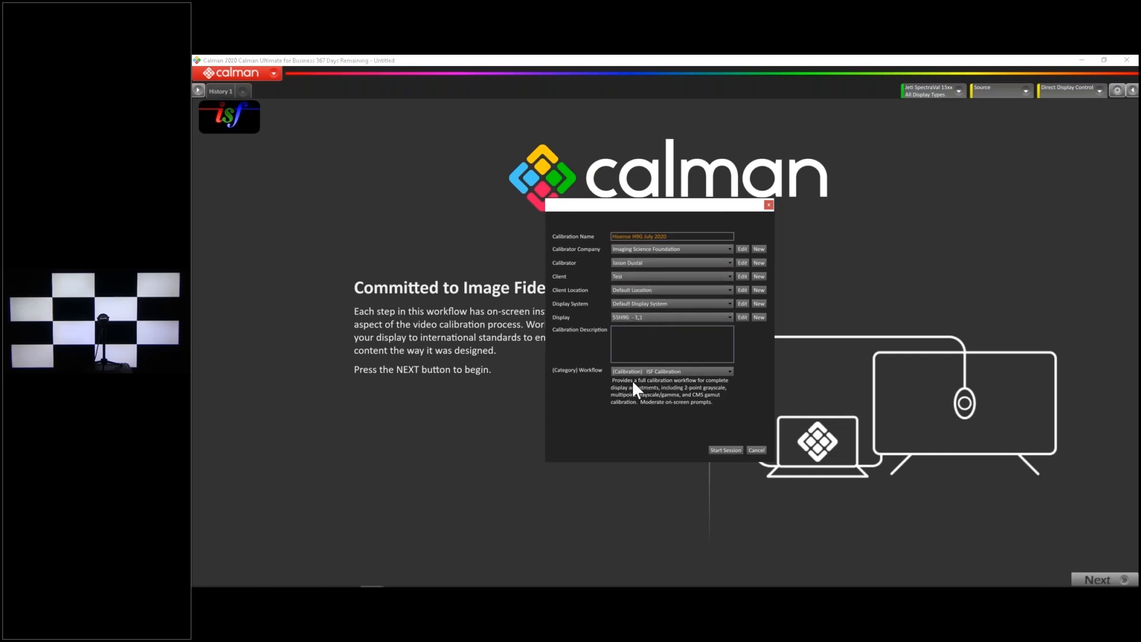
left_click(732, 450)
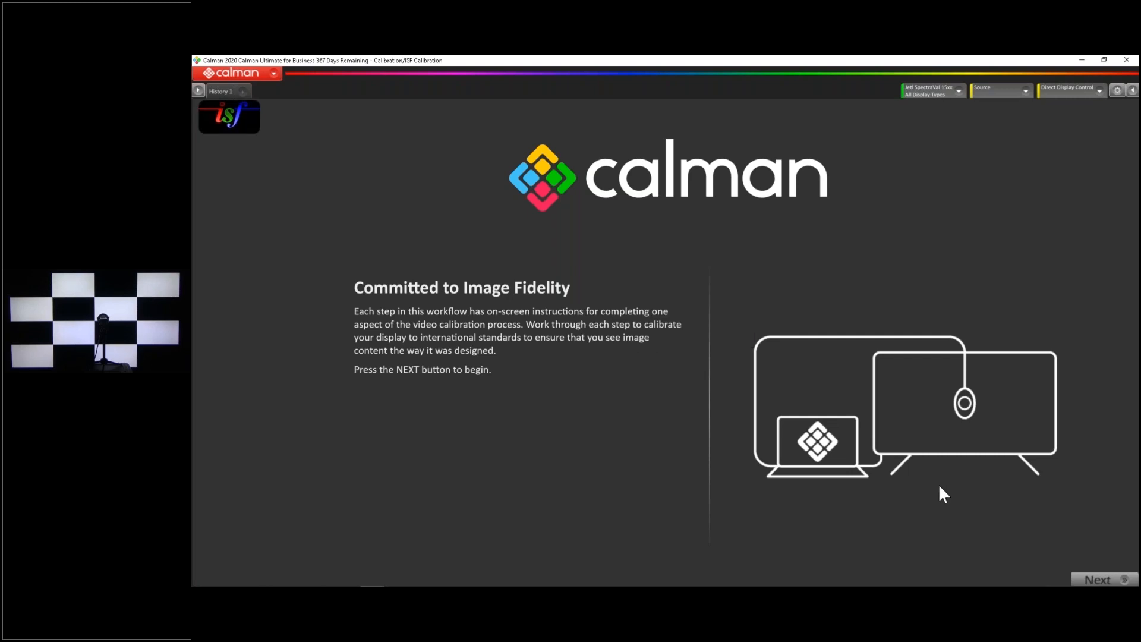
left_click(1089, 581)
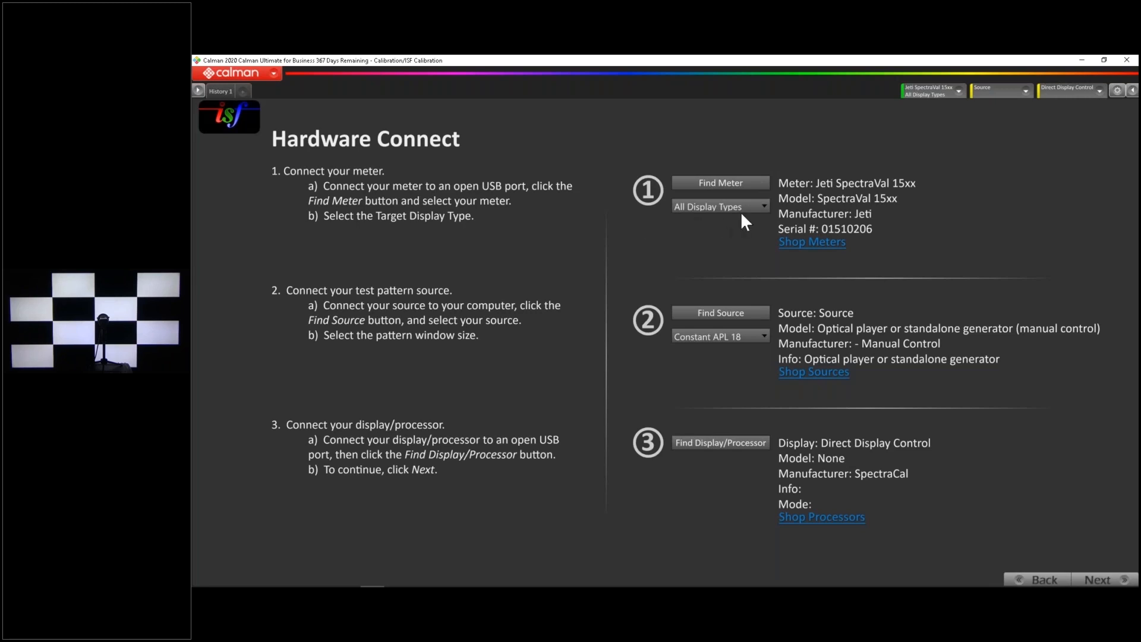
Switch the active meter to the Klein Instruments K Series in the meter settings
left_click(743, 181)
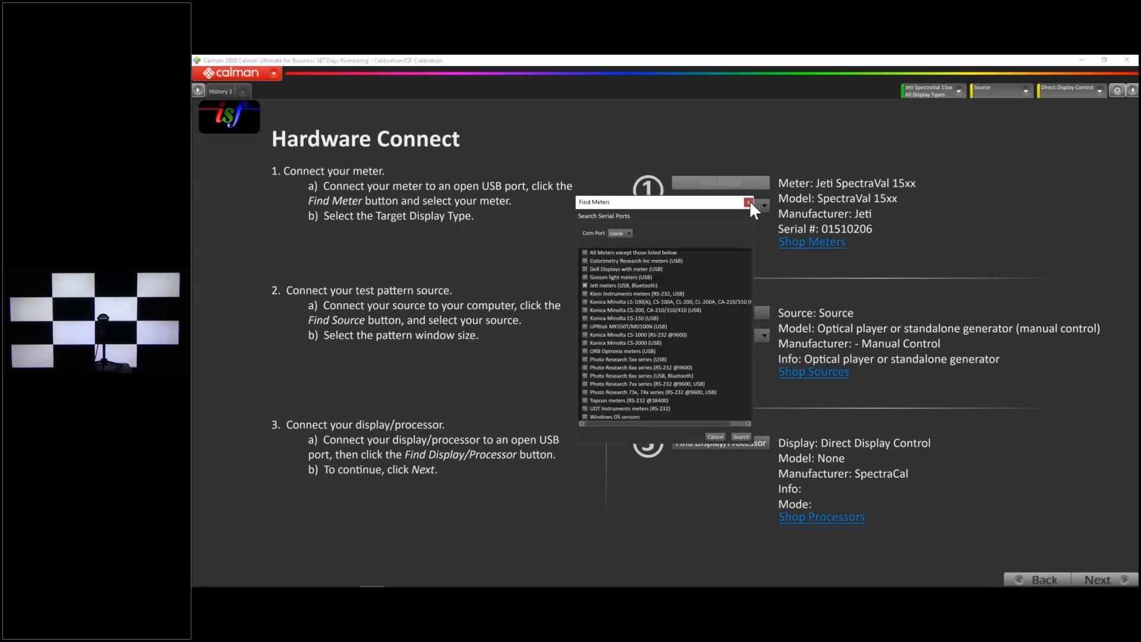
left_click(748, 202)
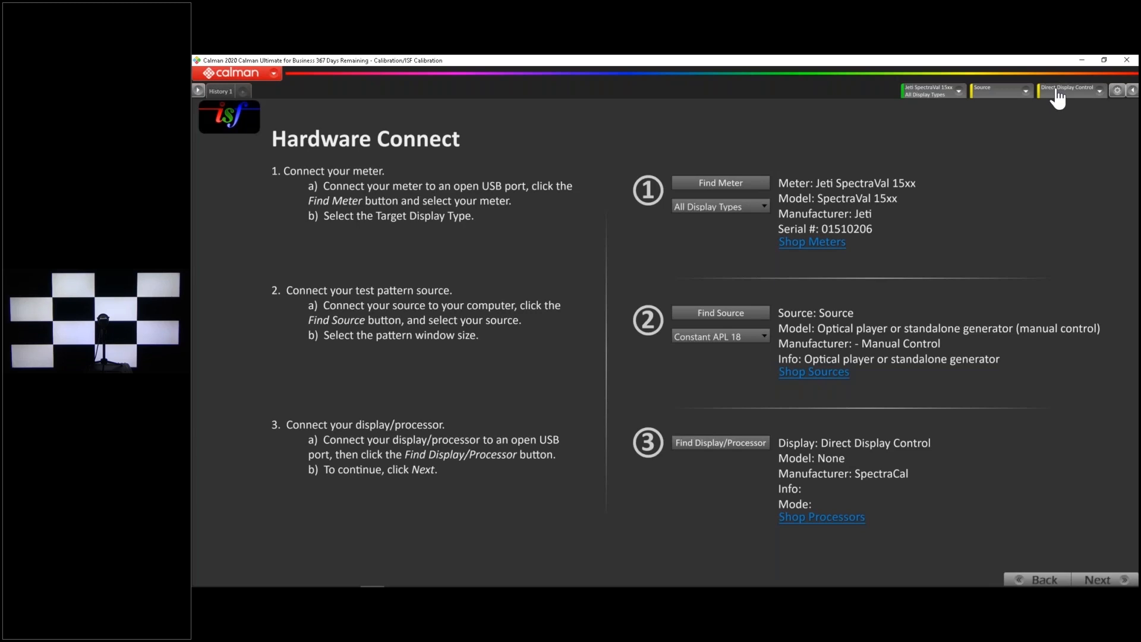
left_click(924, 101)
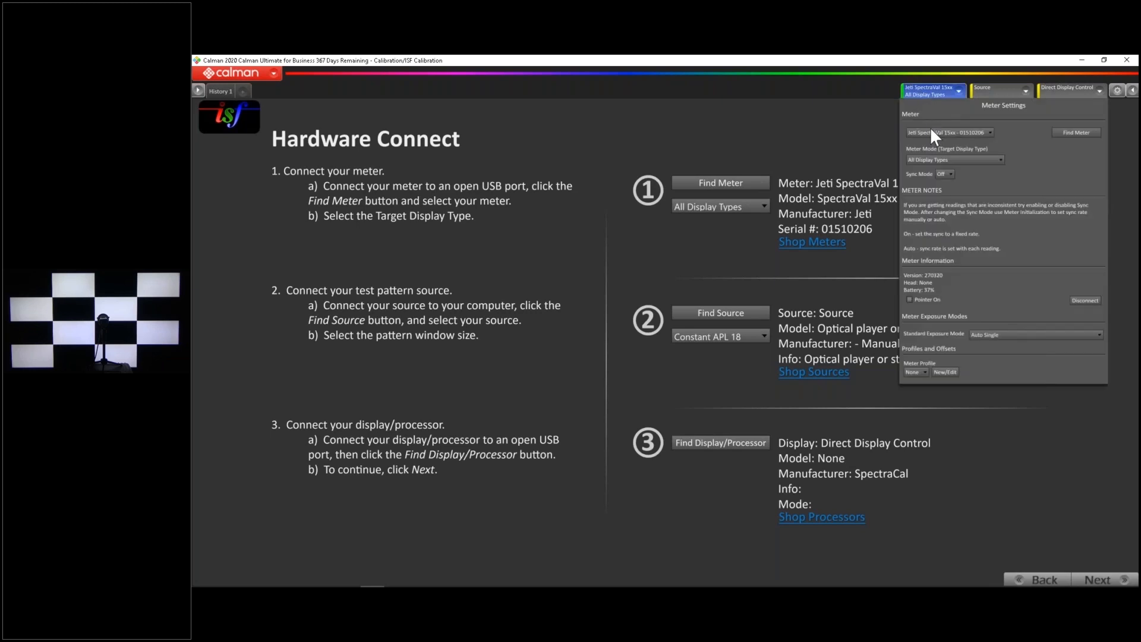
left_click(932, 133)
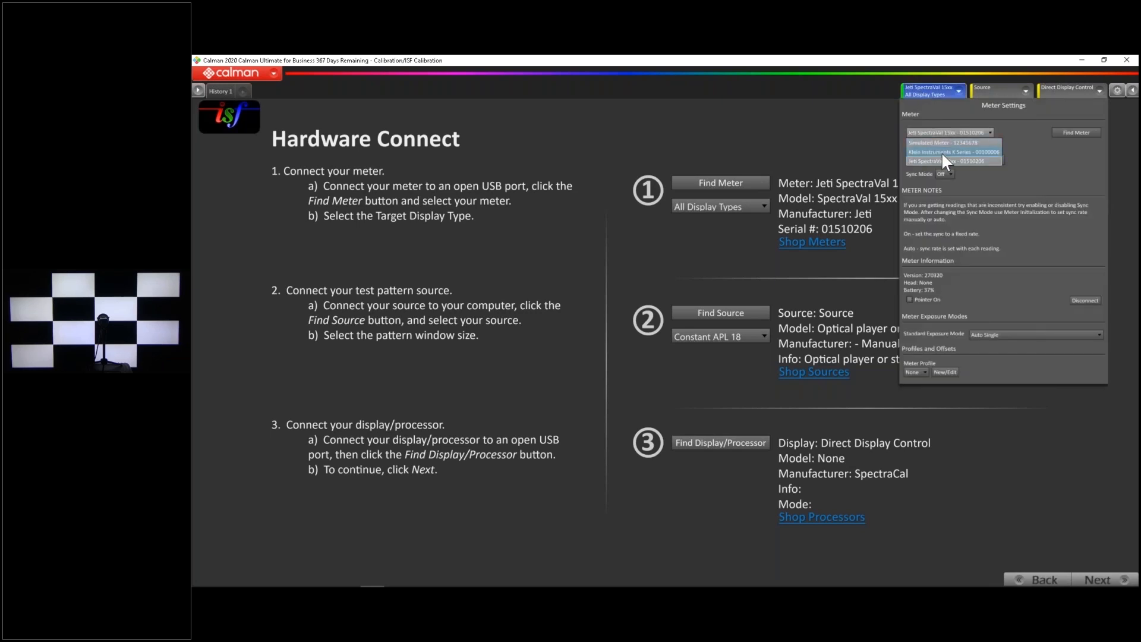
left_click(941, 152)
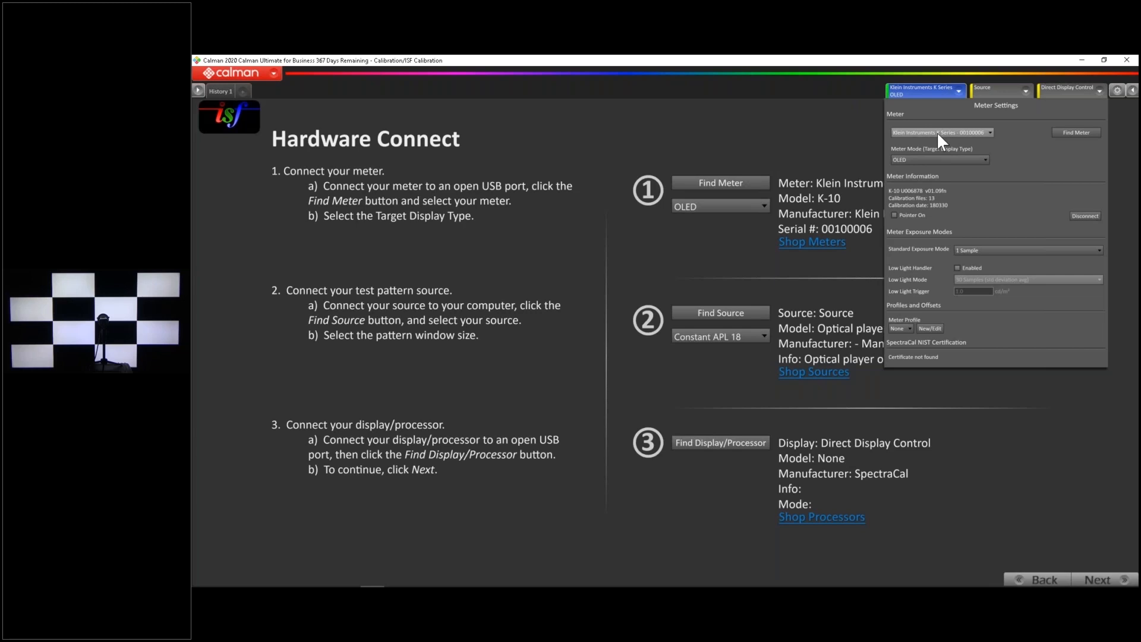
left_click(908, 88)
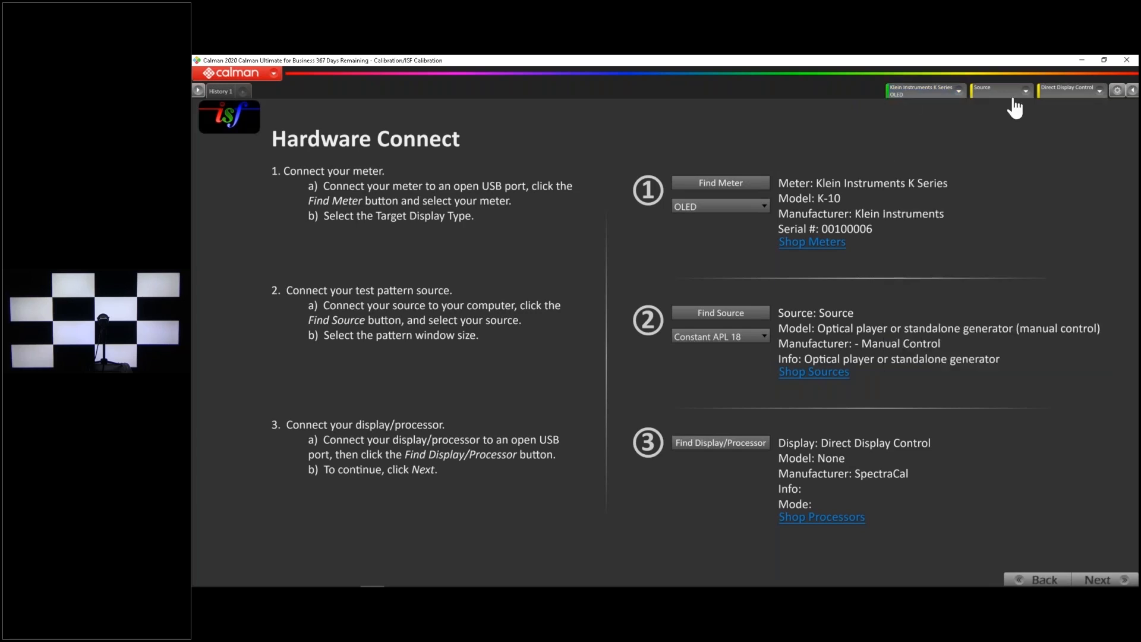
Connect the Murideo Six-G generator as the test pattern source over its serial port
left_click(1007, 92)
left_click(1007, 92)
left_click(722, 311)
left_click(723, 324)
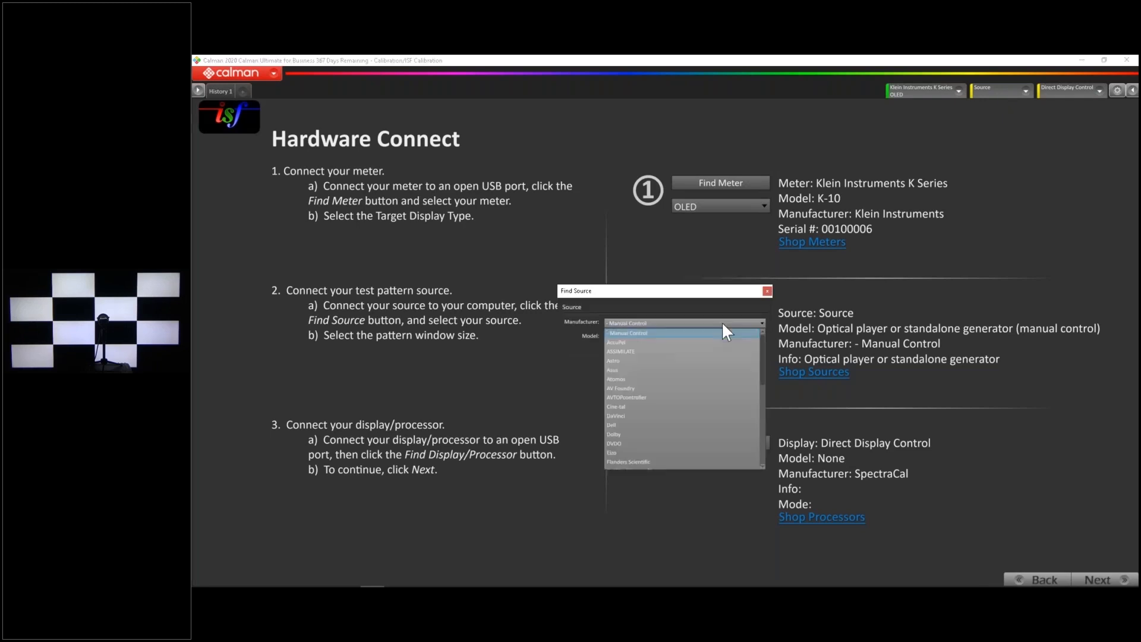
scroll(706, 366, "down", 4)
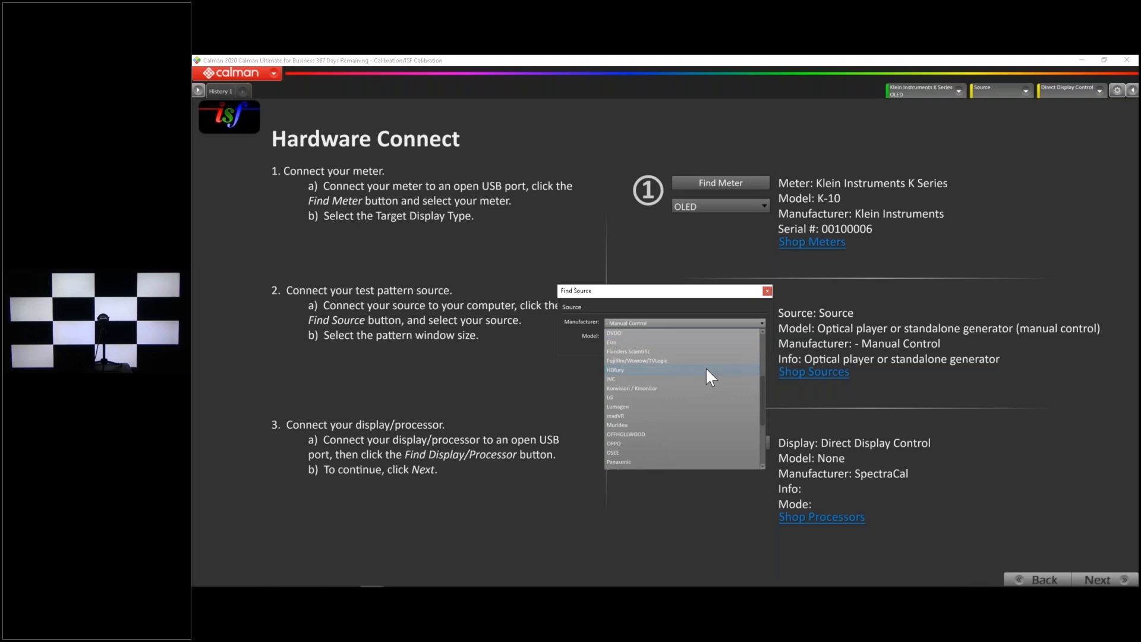
left_click(687, 426)
left_click(650, 335)
left_click(660, 366)
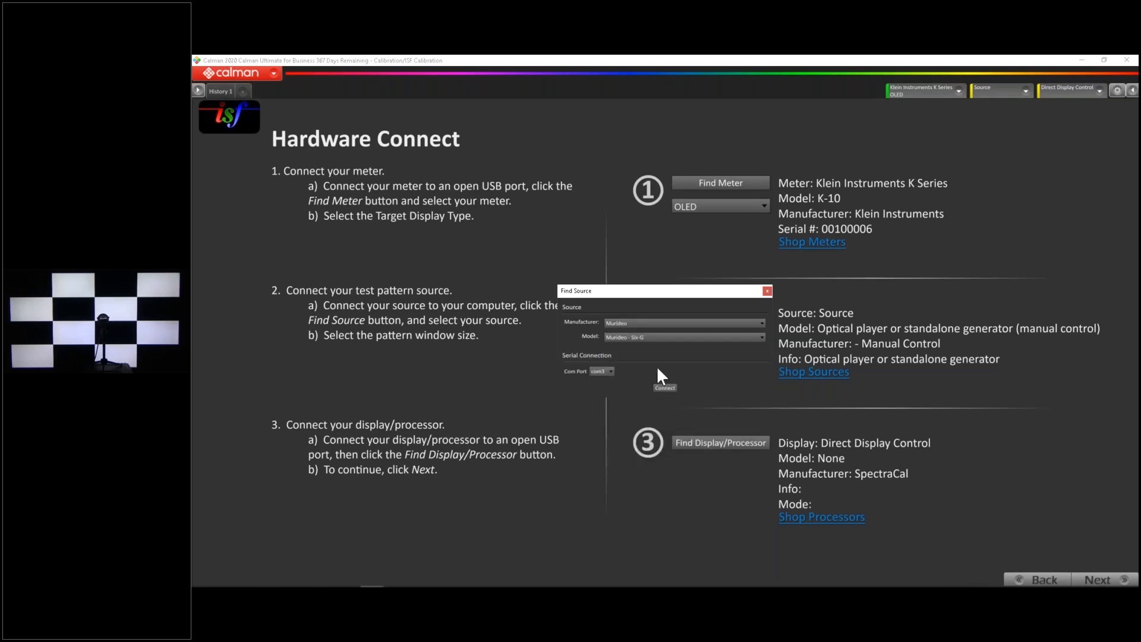
left_click(608, 382)
left_click(672, 387)
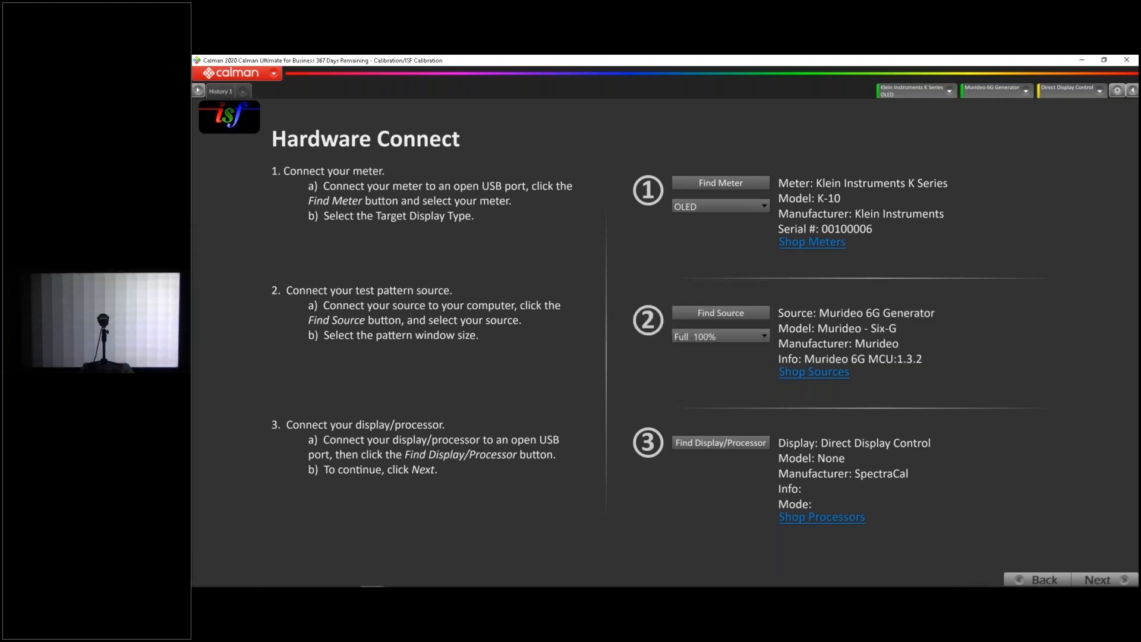
Review the meter settings and the Murideo generator's source settings, such as resolution, color format and window size
left_click(883, 92)
left_click(992, 90)
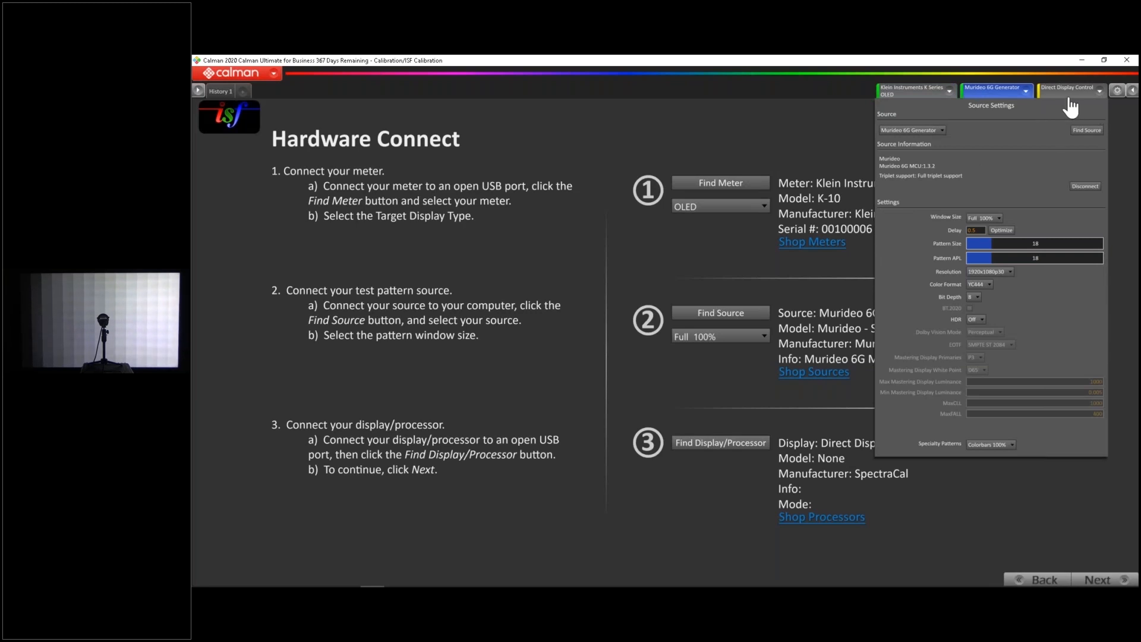
left_click(1001, 92)
left_click(1002, 95)
left_click(1022, 91)
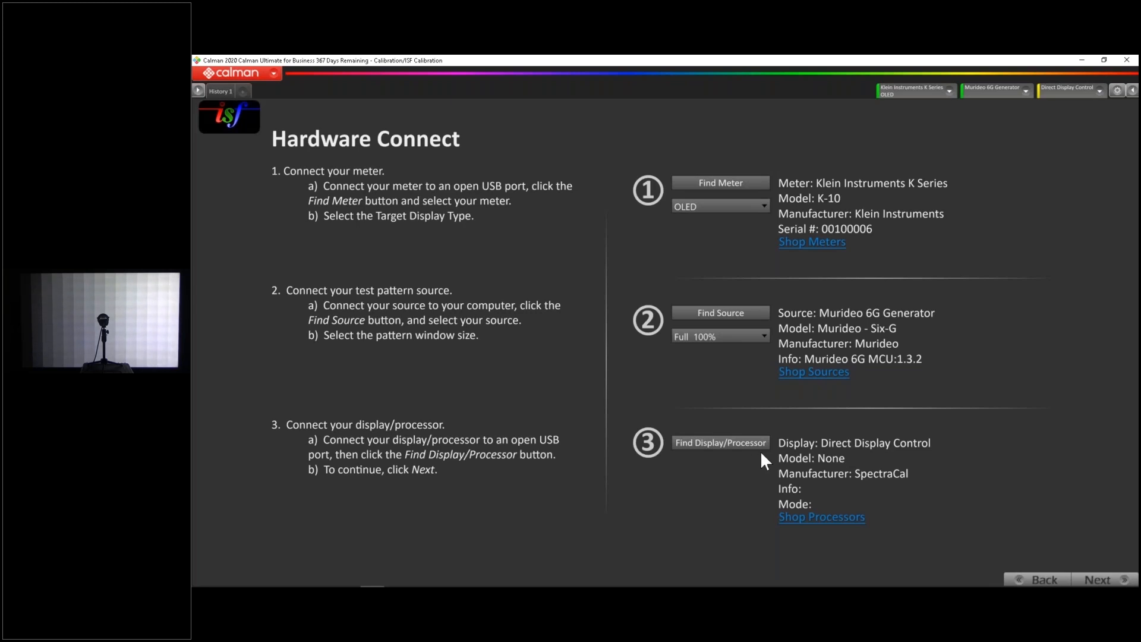
Switch the active meter to the Jeti SpectraVal 15xx and back to the Klein Instruments K Series
left_click(929, 99)
left_click(929, 134)
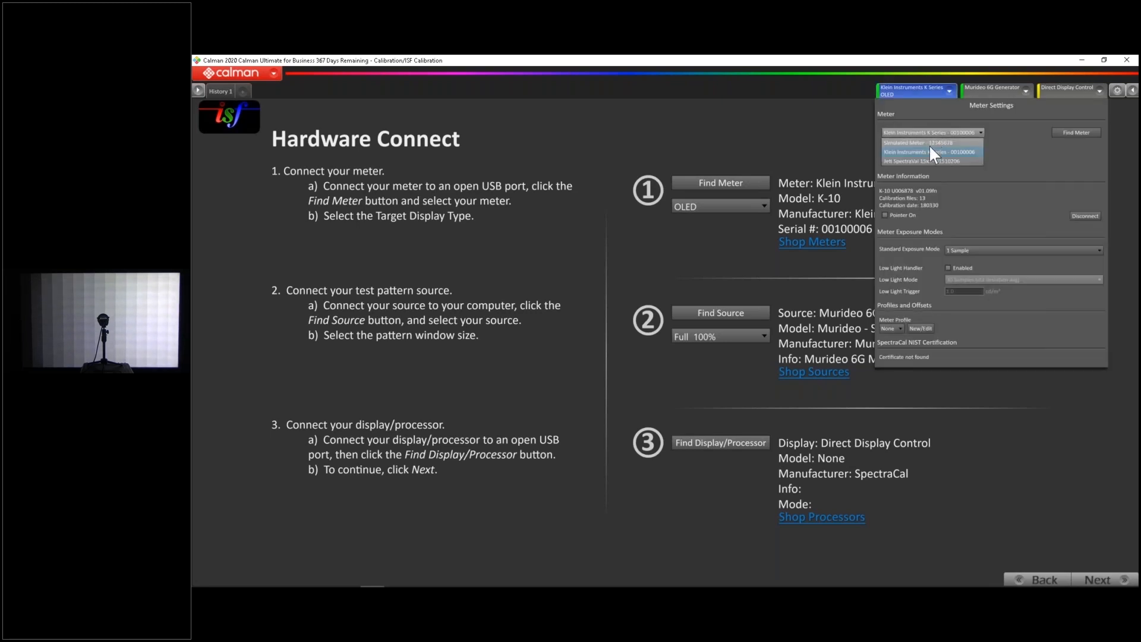
left_click(926, 160)
left_click(915, 131)
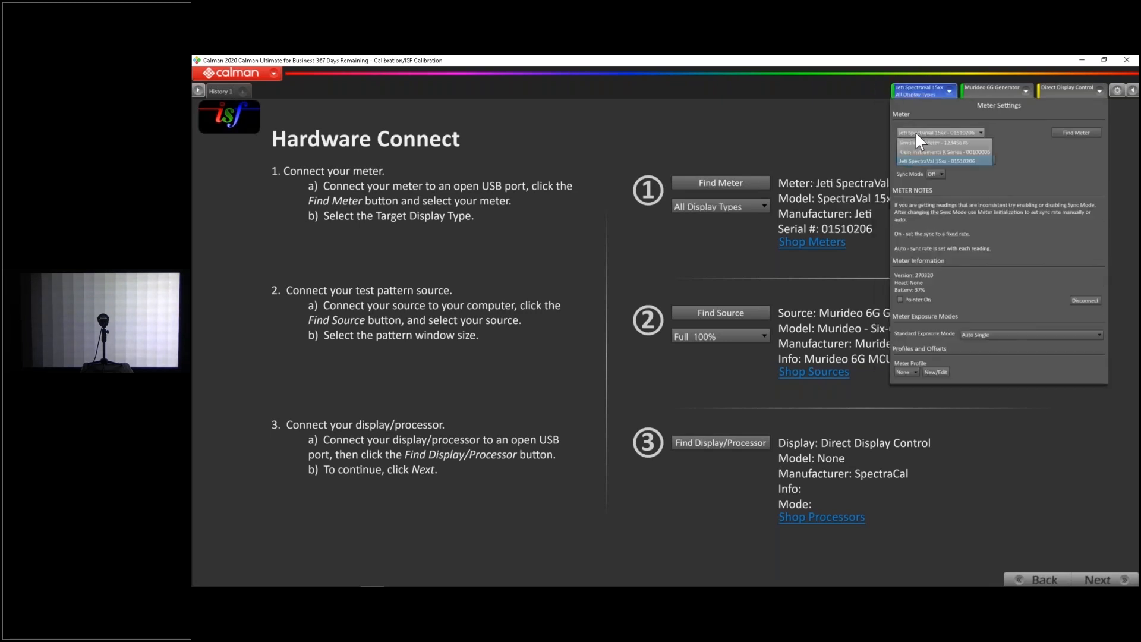
left_click(921, 152)
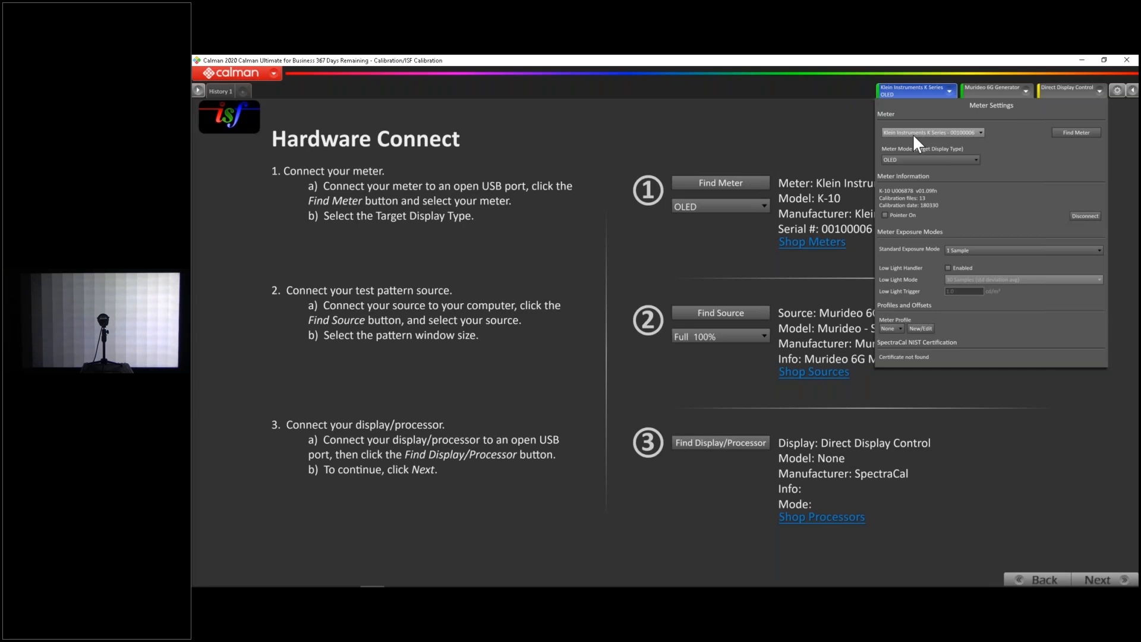
Add a new meter profile for the Klein meter and rename it "Hisense H9G Jeti/K10"
left_click(920, 329)
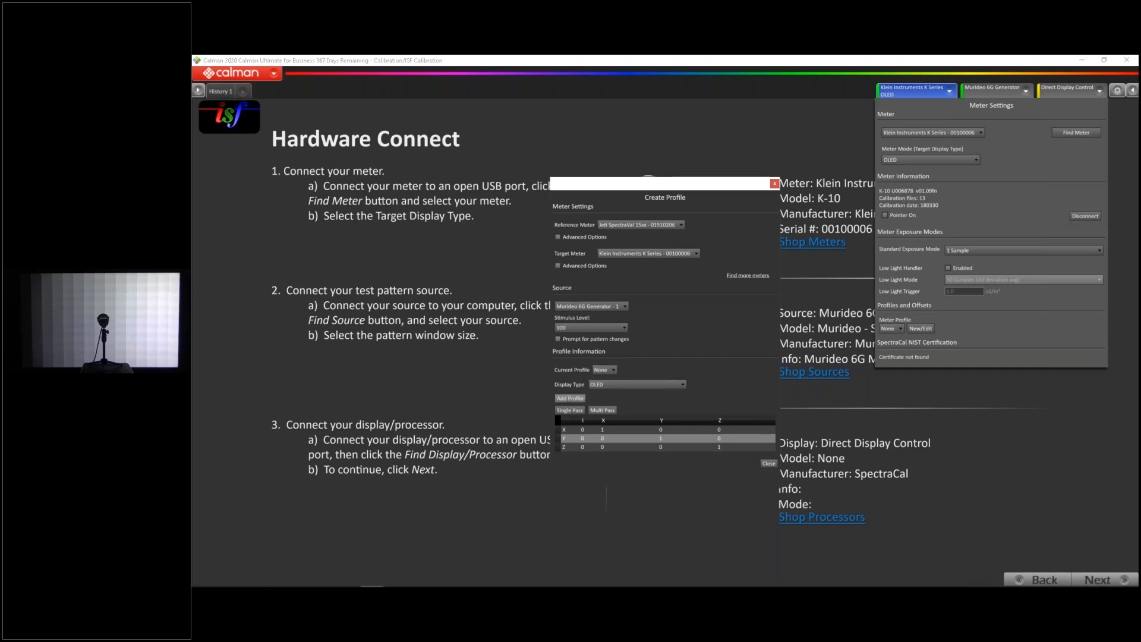
left_click(569, 399)
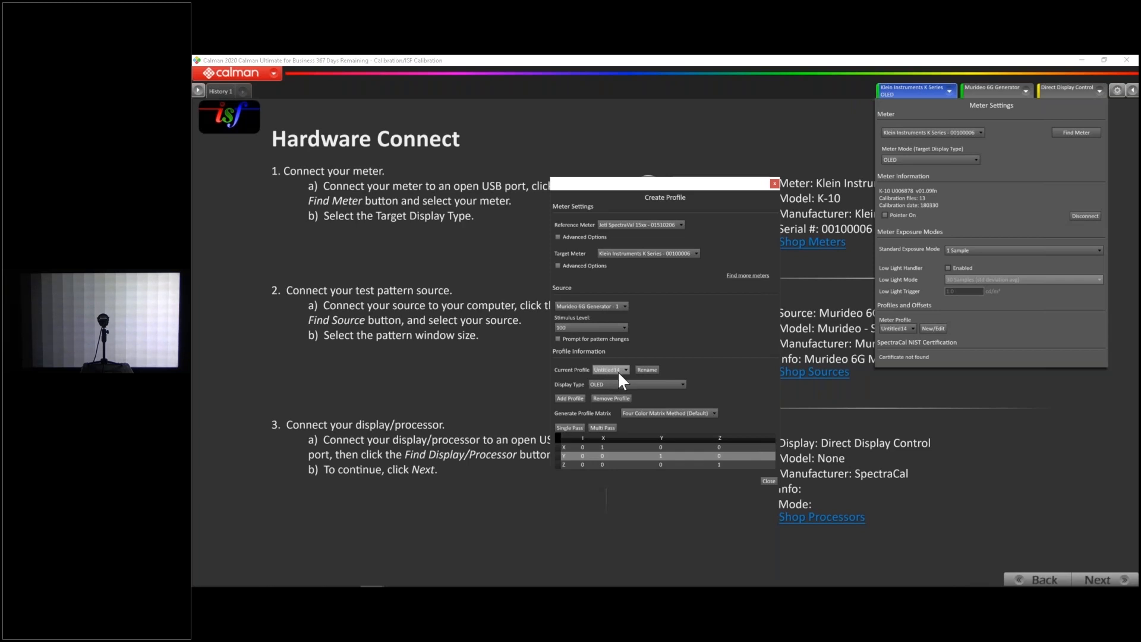
left_click(647, 370)
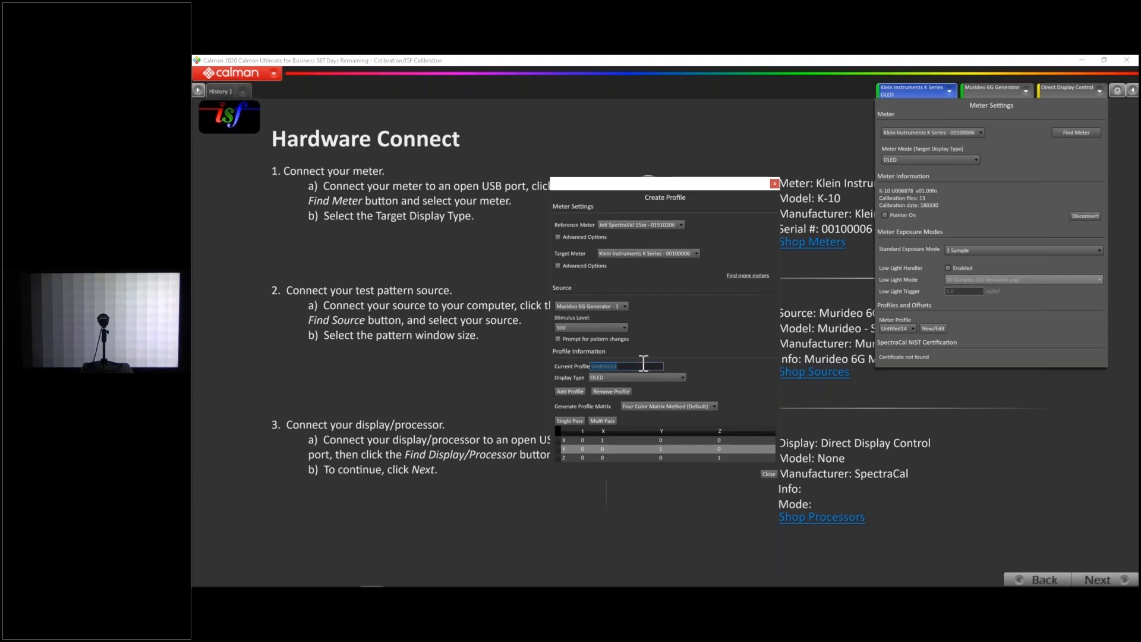
type("Hisense H9G Jeti/K10")
Set the meter profile's display type to LCD (LED)
left_click(633, 381)
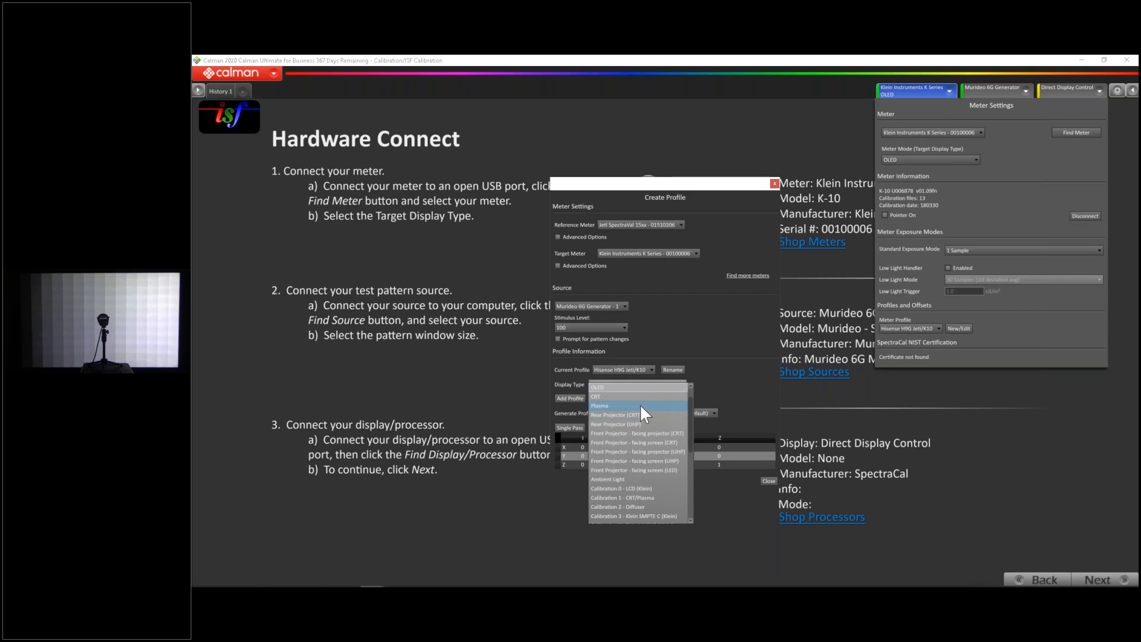
scroll(653, 426, "up", 2)
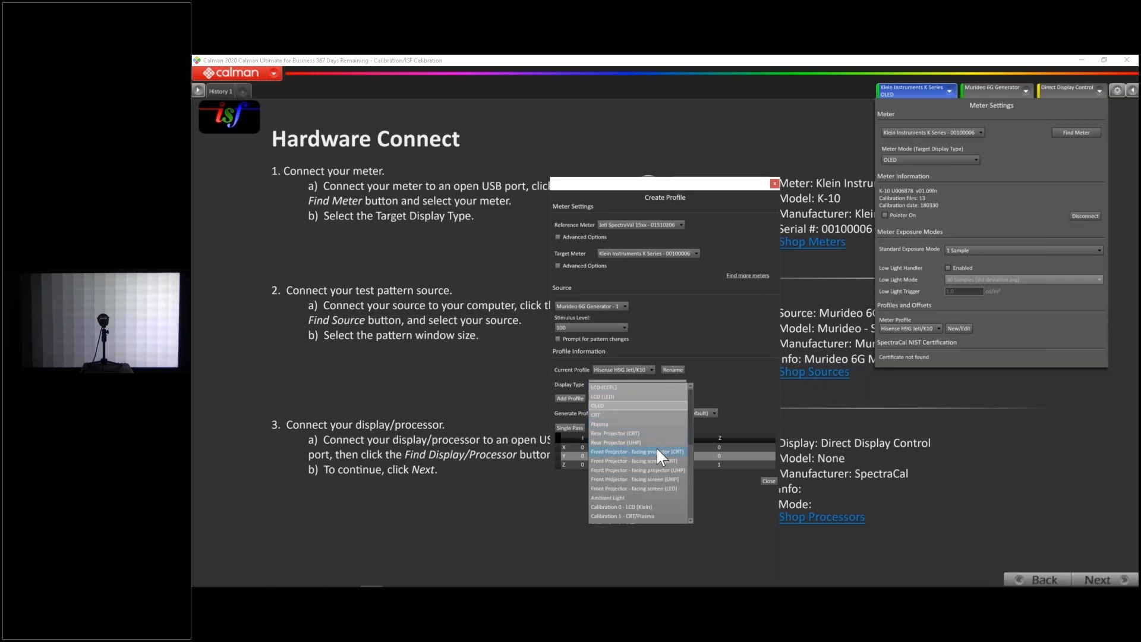
scroll(653, 465, "down", 3)
scroll(654, 465, "up", 2)
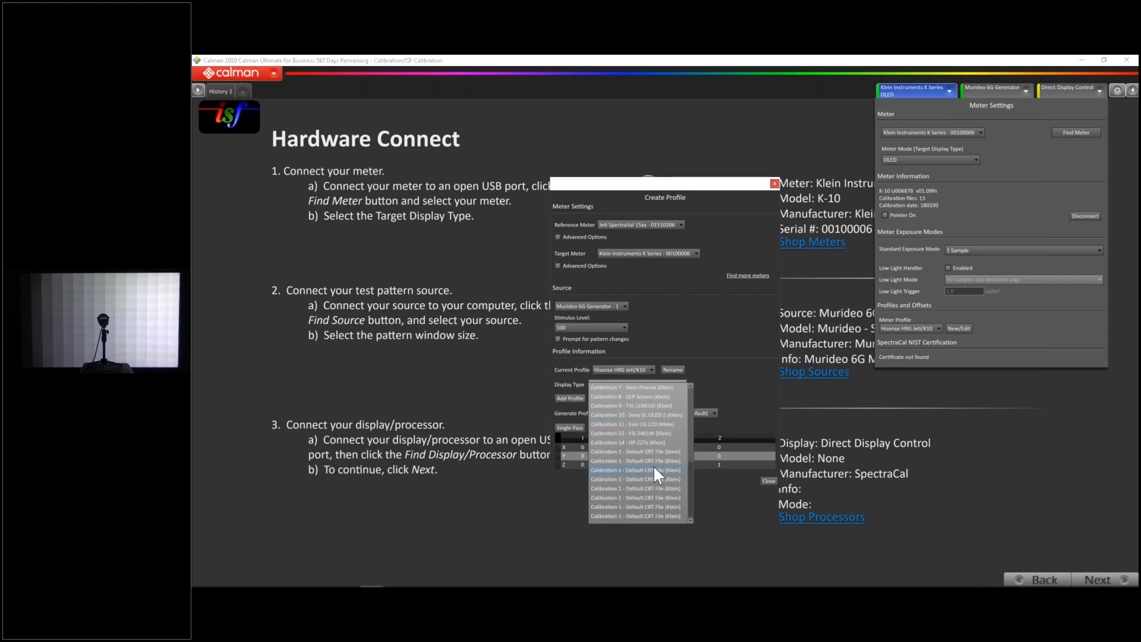
scroll(654, 465, "up", 2)
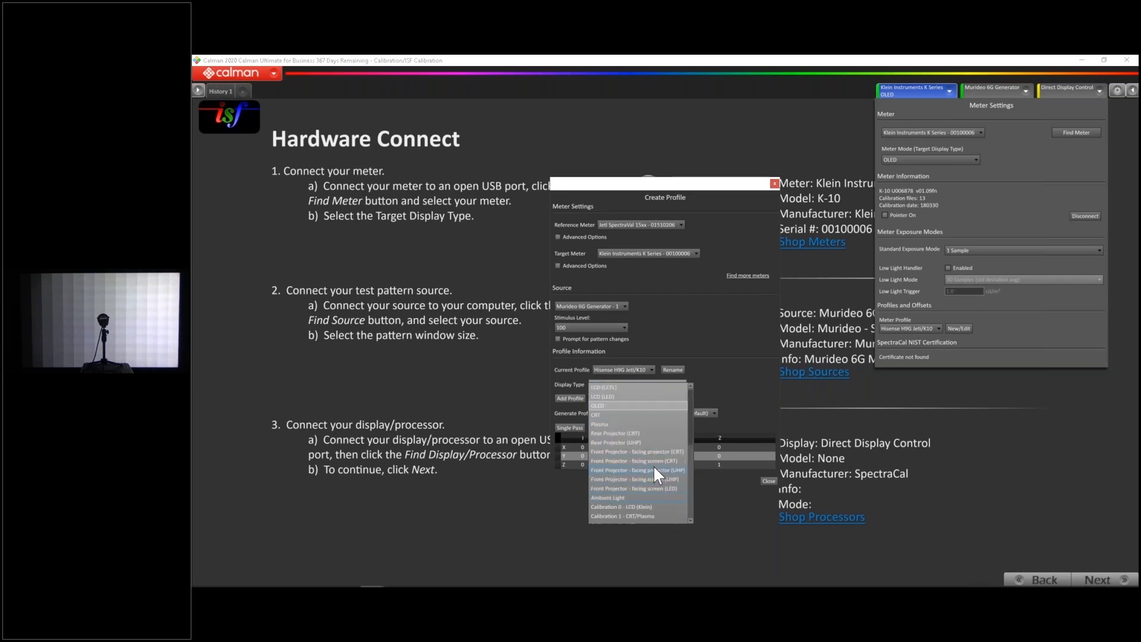
left_click(613, 396)
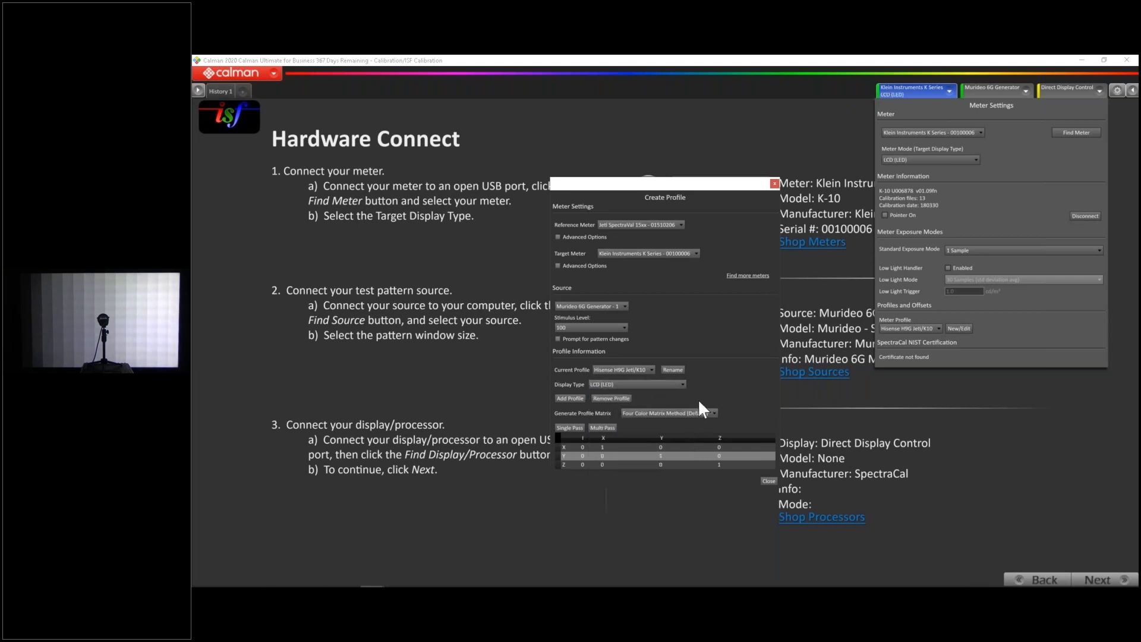
Choose the Four Color Matrix Method (Default) and try a multi-pass reading for the Klein meter profile
left_click(656, 416)
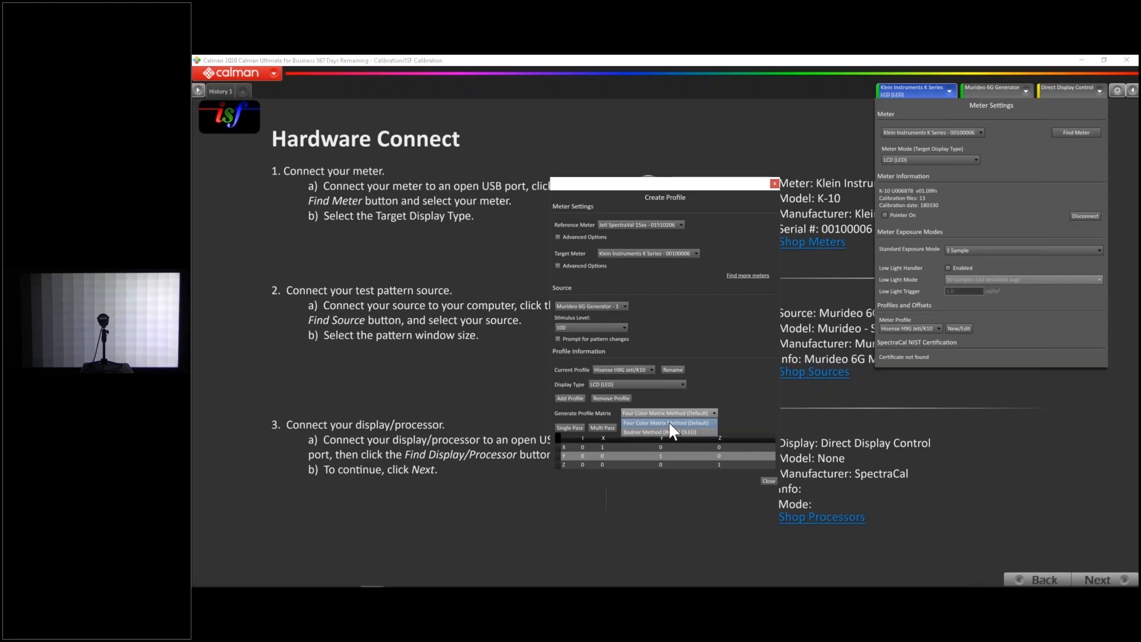
left_click(668, 423)
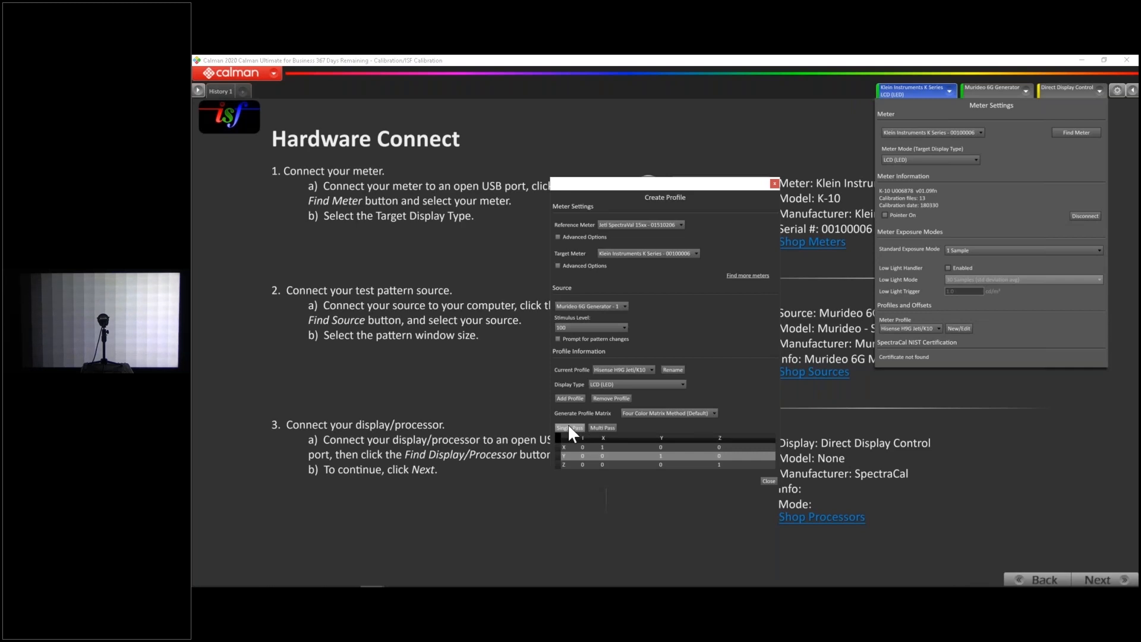
left_click(602, 429)
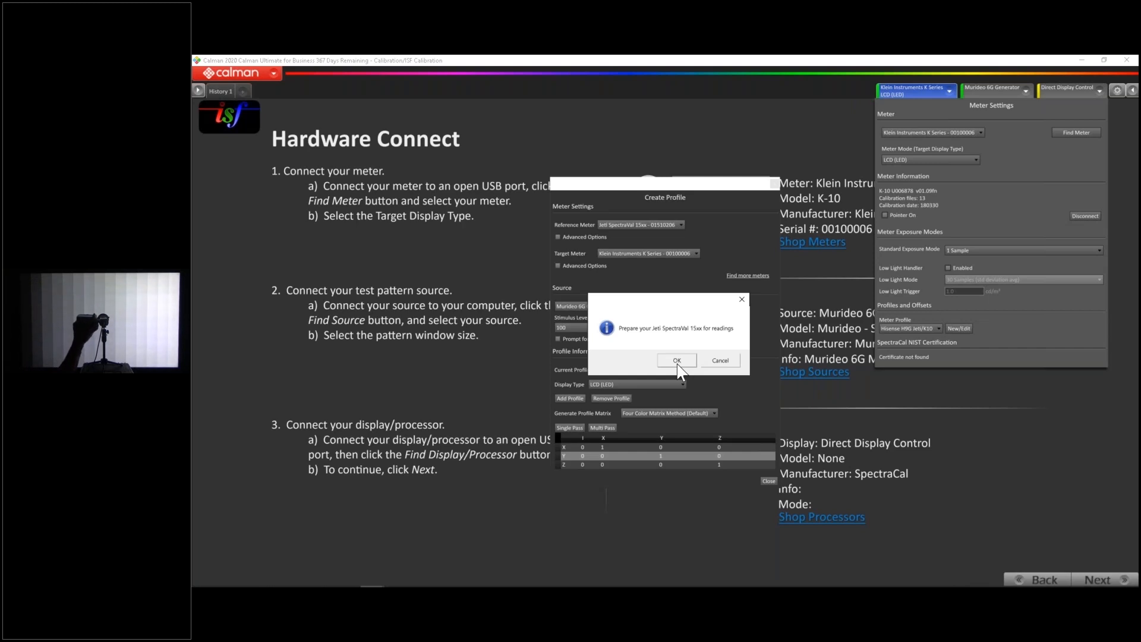
left_click(677, 362)
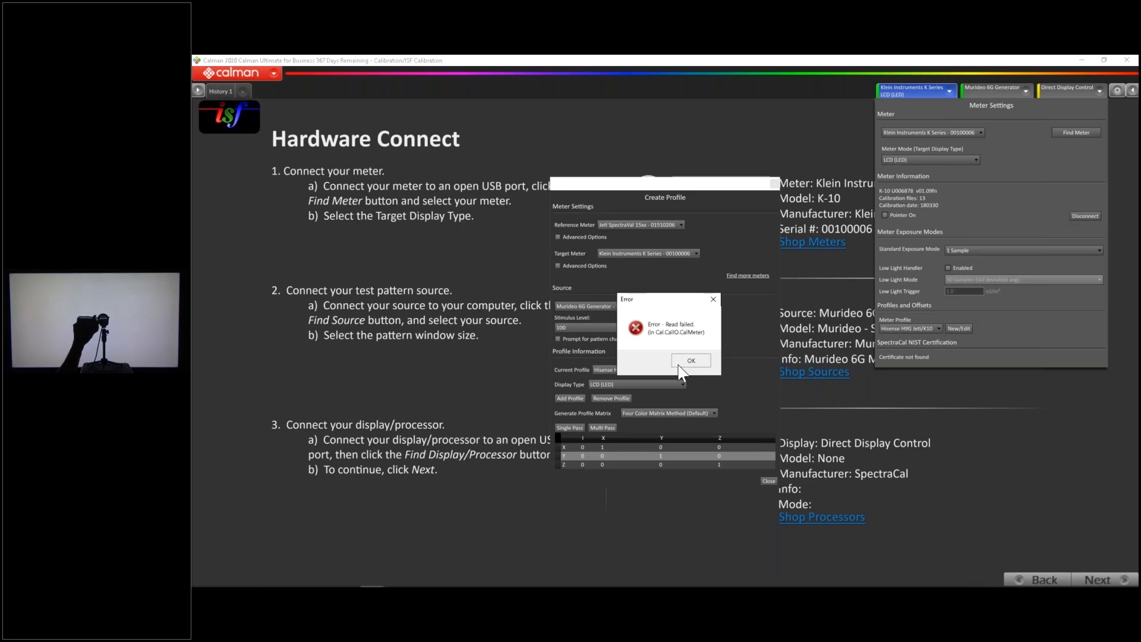
left_click(688, 361)
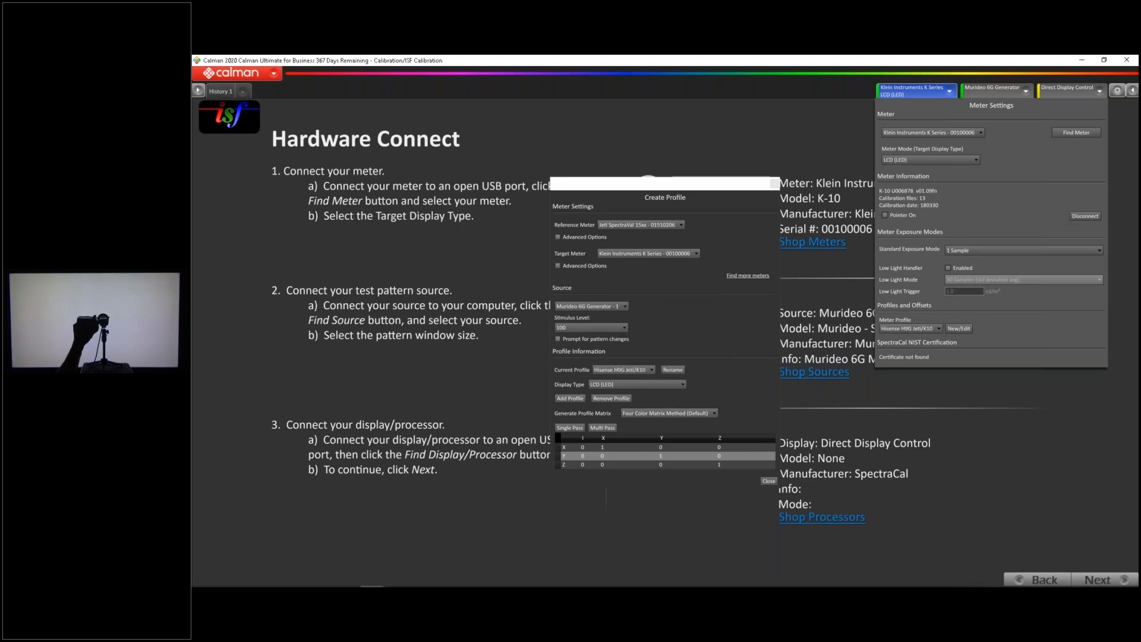
left_click(769, 482)
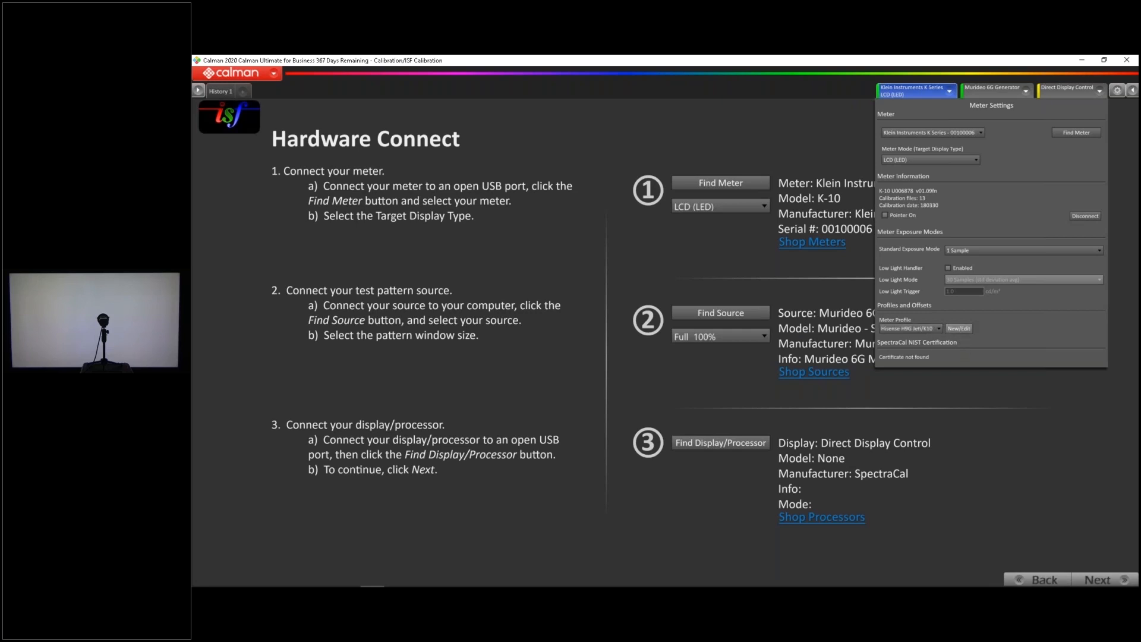
Reopen the "Hisense H9G Jeti/K10" meter profile and retry its multi-pass reading with the Jeti as reference
left_click(959, 328)
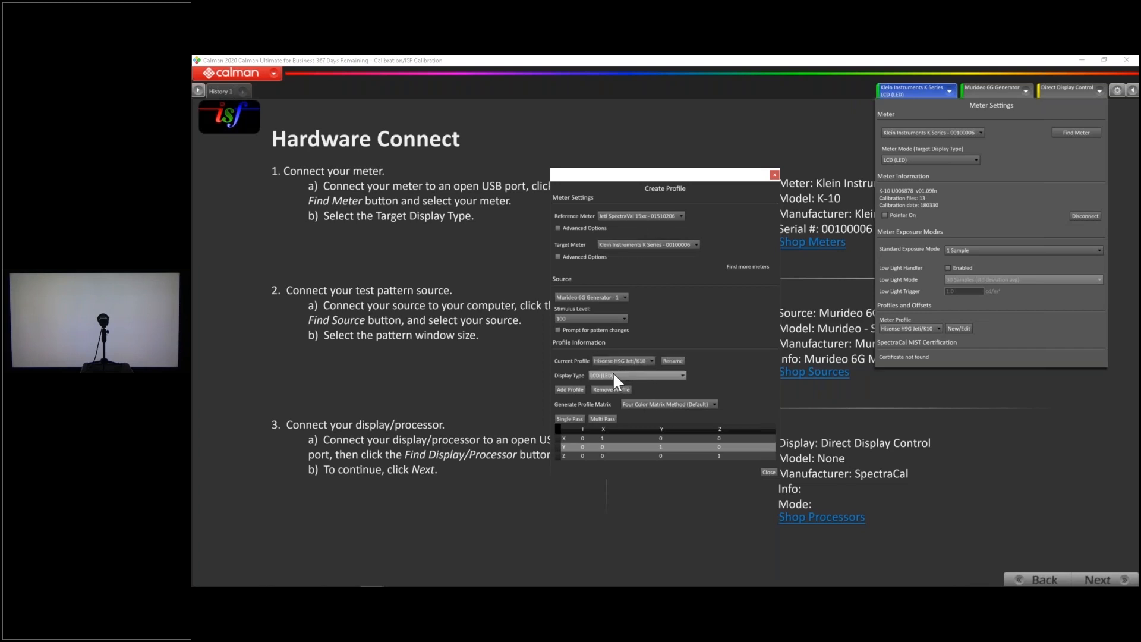
left_click(601, 419)
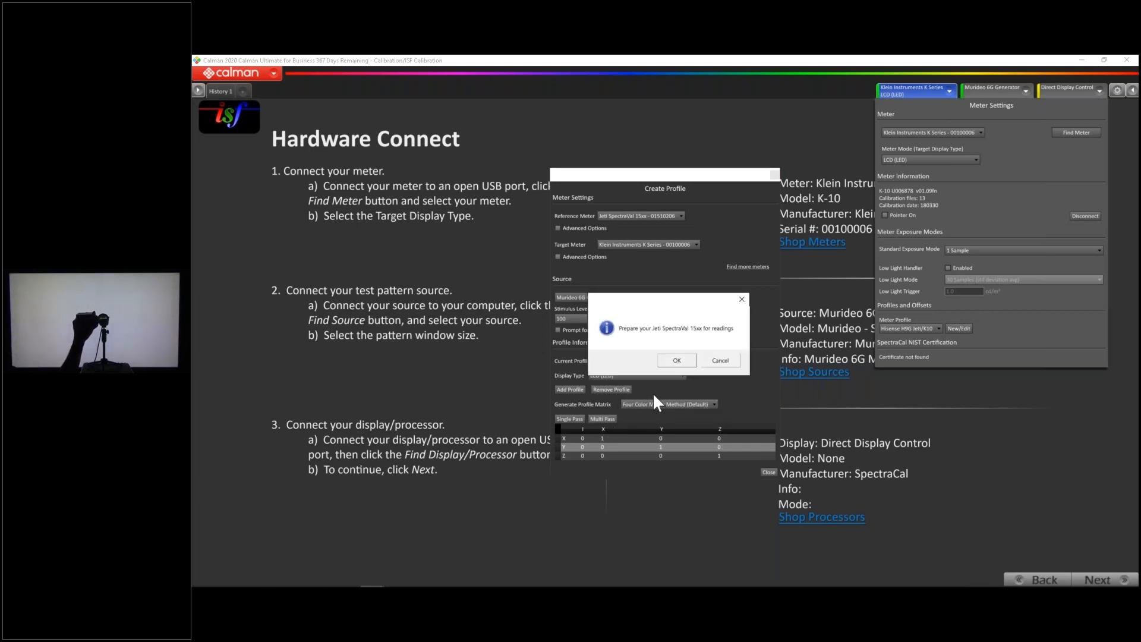
left_click(676, 361)
left_click(675, 355)
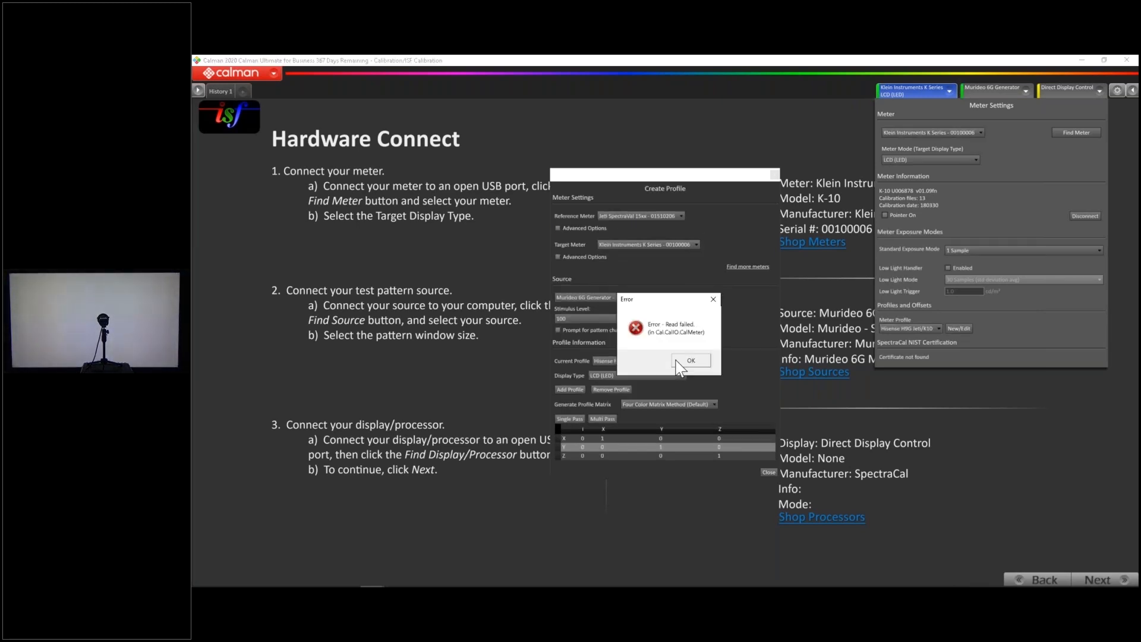
left_click(676, 361)
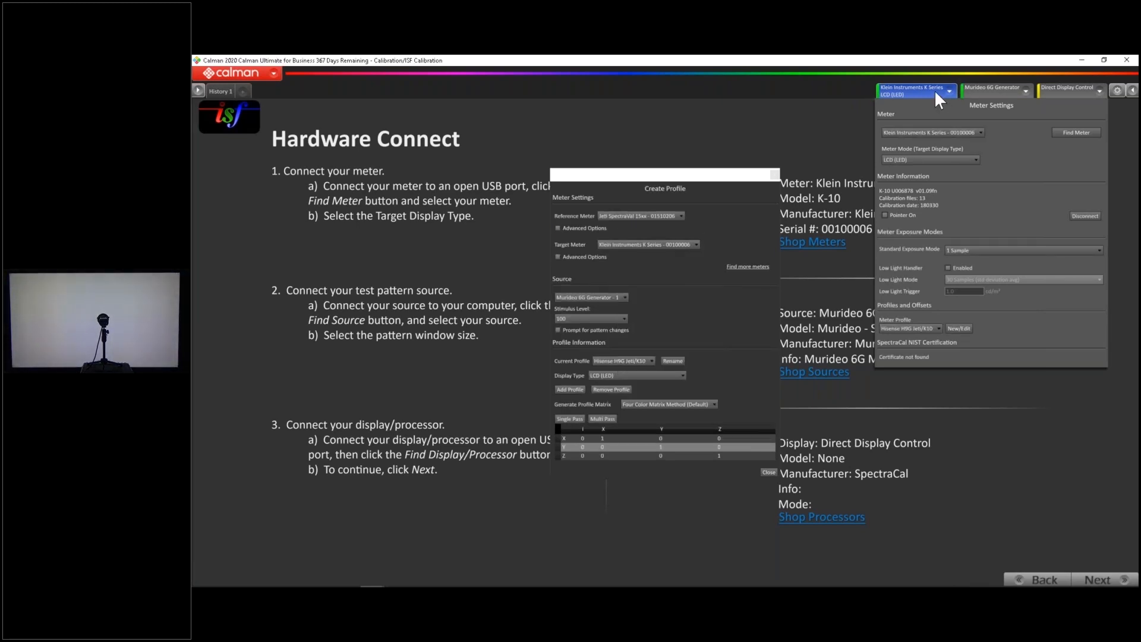
left_click(775, 175)
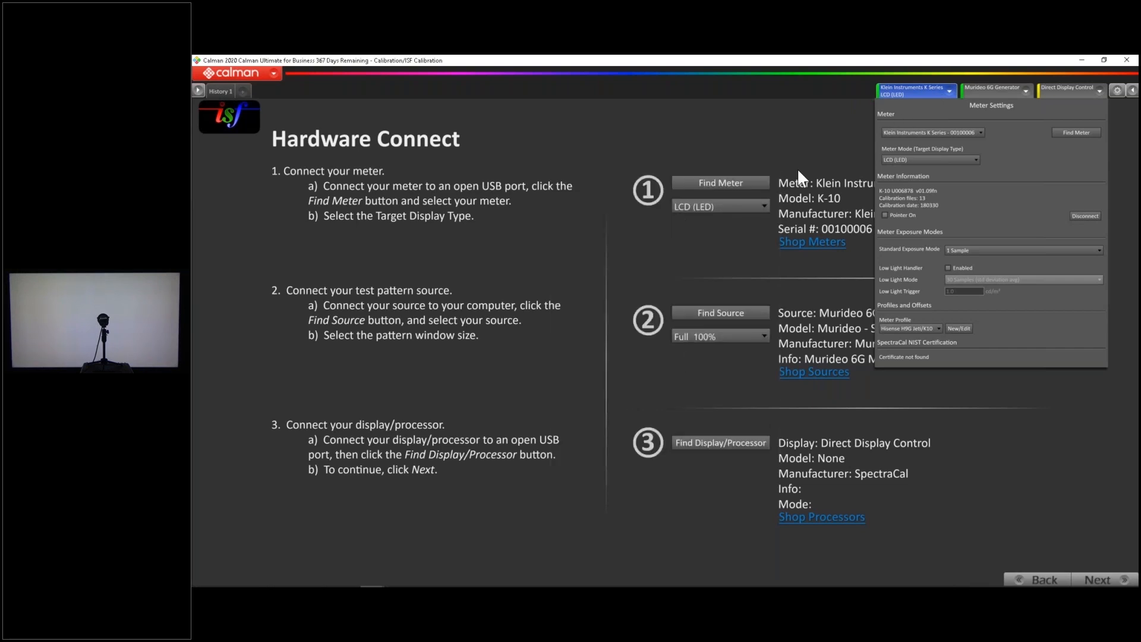
Make the Jeti SpectraVal 15xx the active meter and search again for connected meters
left_click(925, 128)
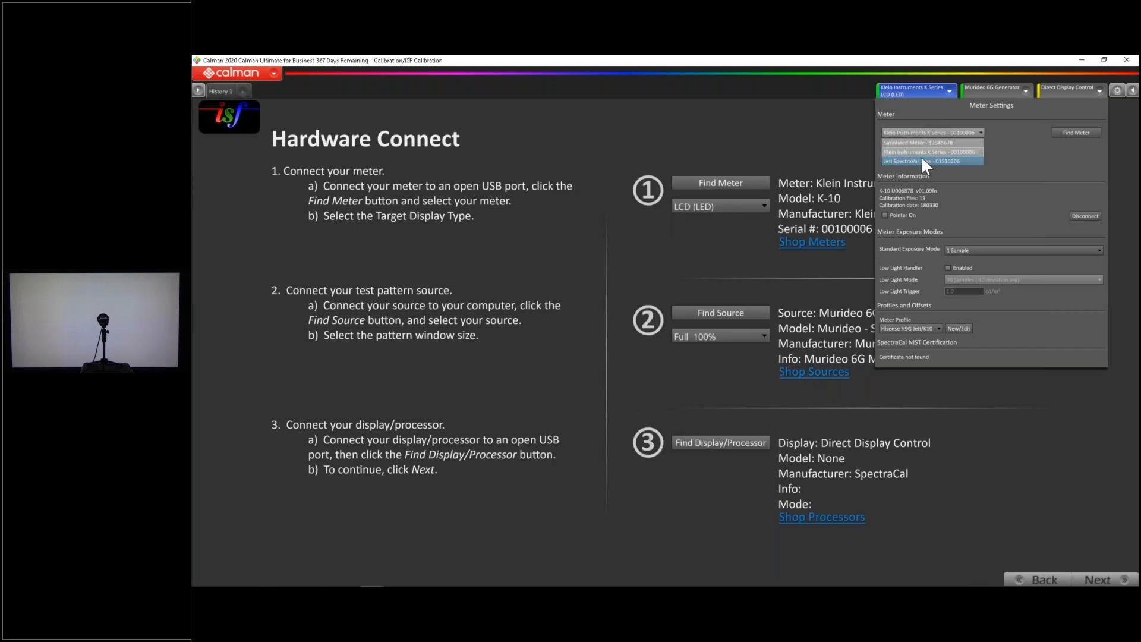
left_click(922, 161)
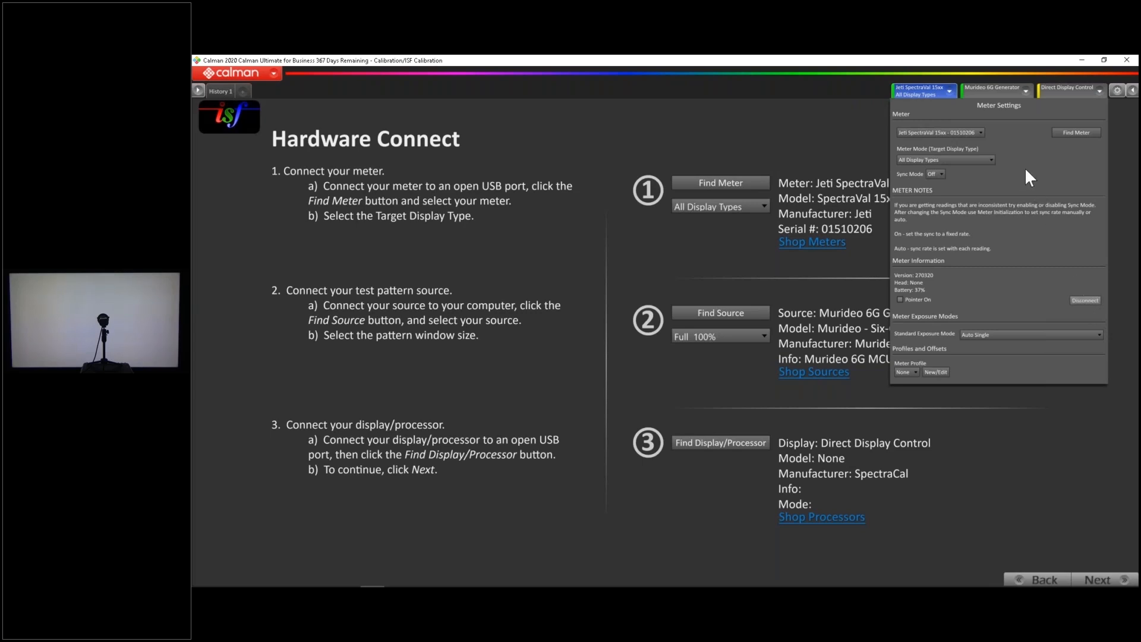
left_click(1077, 132)
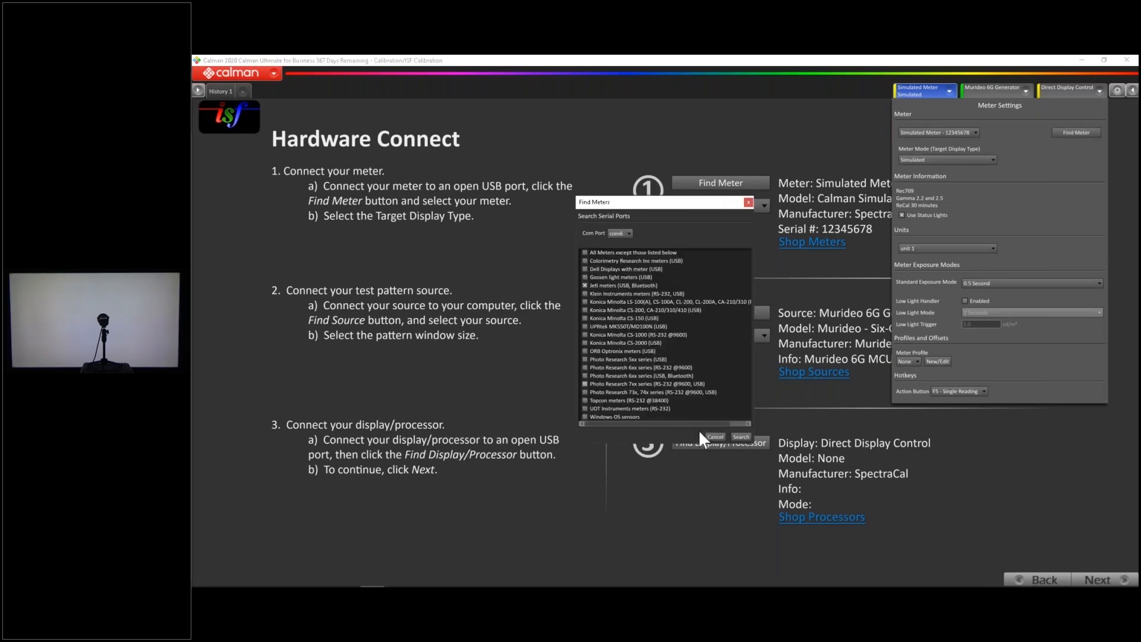
left_click(742, 436)
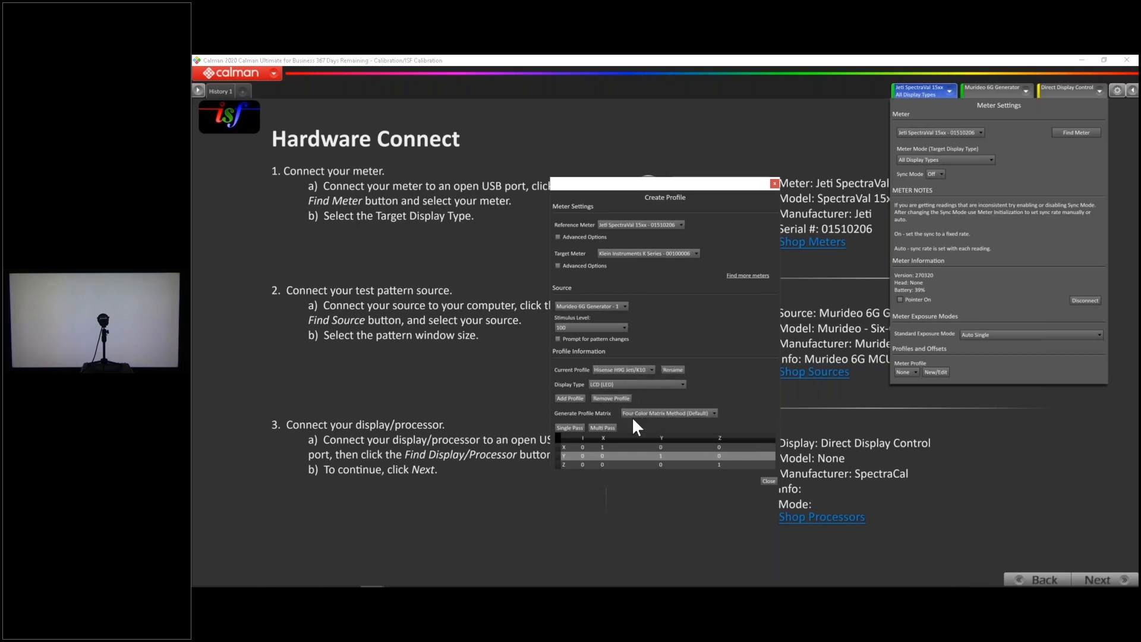
Generate the "Hisense H9G Jeti/K10" profile matrix with multi-pass readings from the Jeti and the Klein K Series, and close the meter settings
left_click(602, 428)
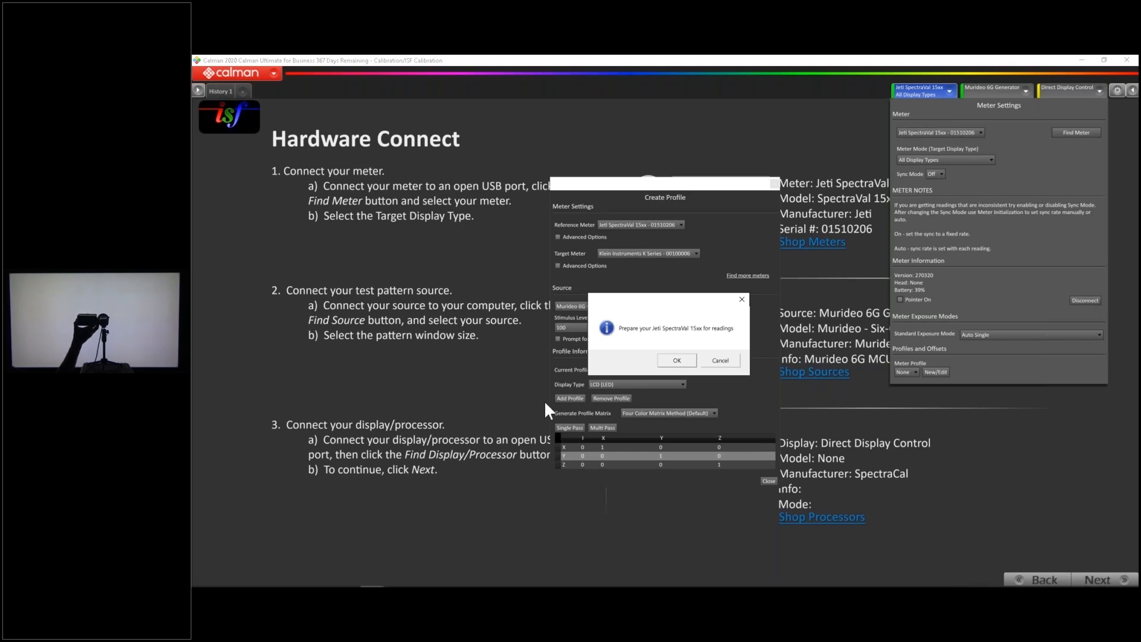
left_click(678, 360)
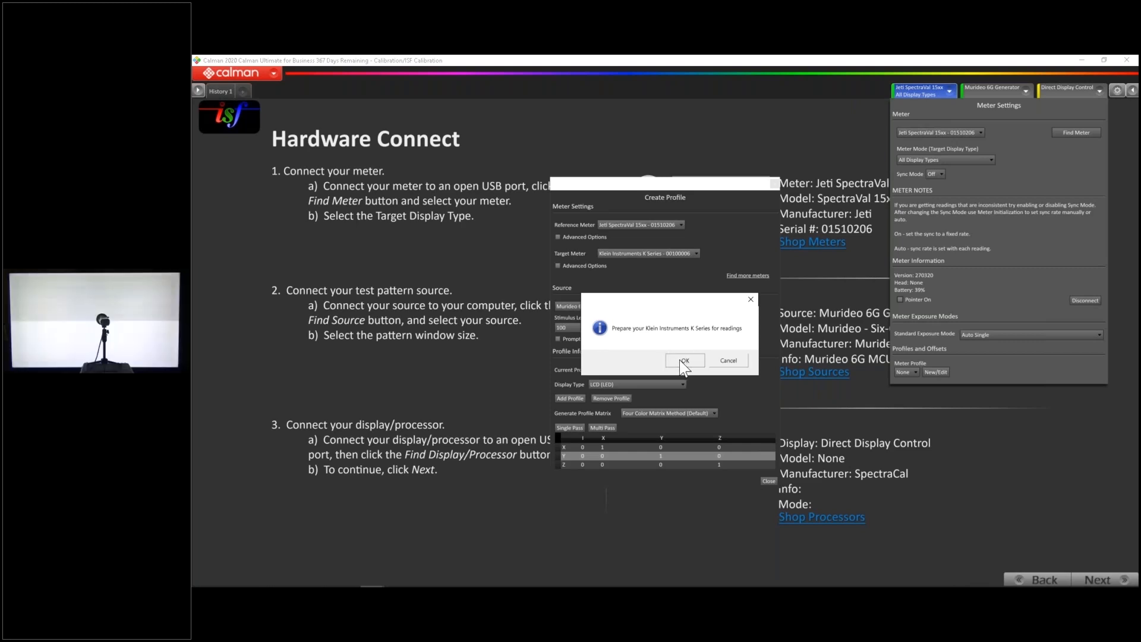
left_click(682, 361)
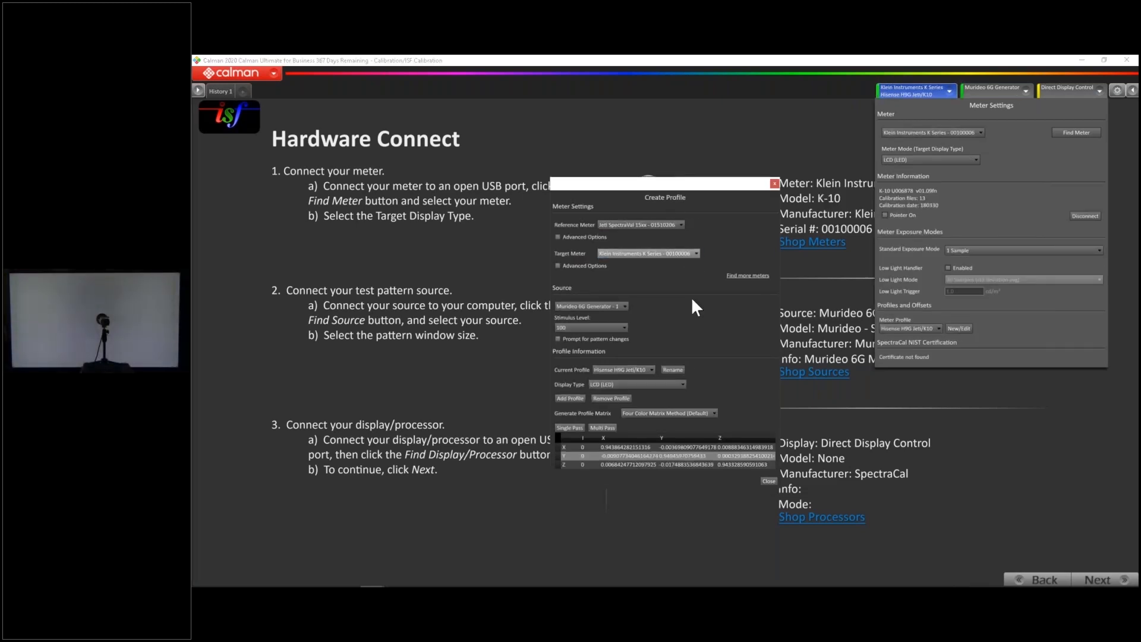
left_click(769, 480)
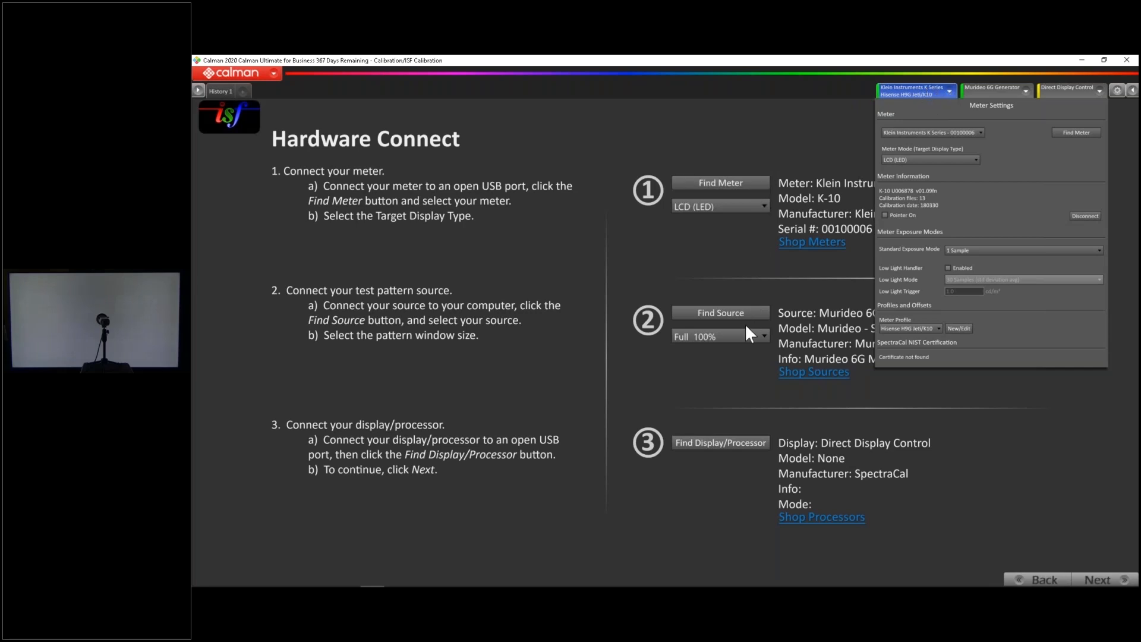
left_click(994, 90)
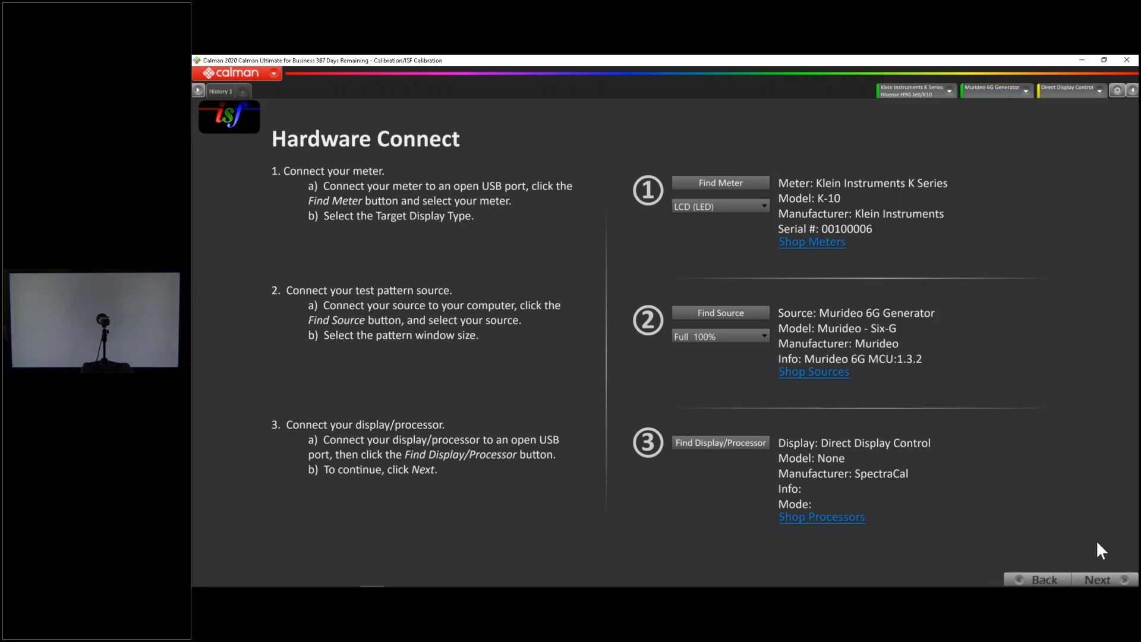
Document the pre-calibration settings with the picture mode "Energy Savings" and the note "Factory settings"
left_click(1107, 580)
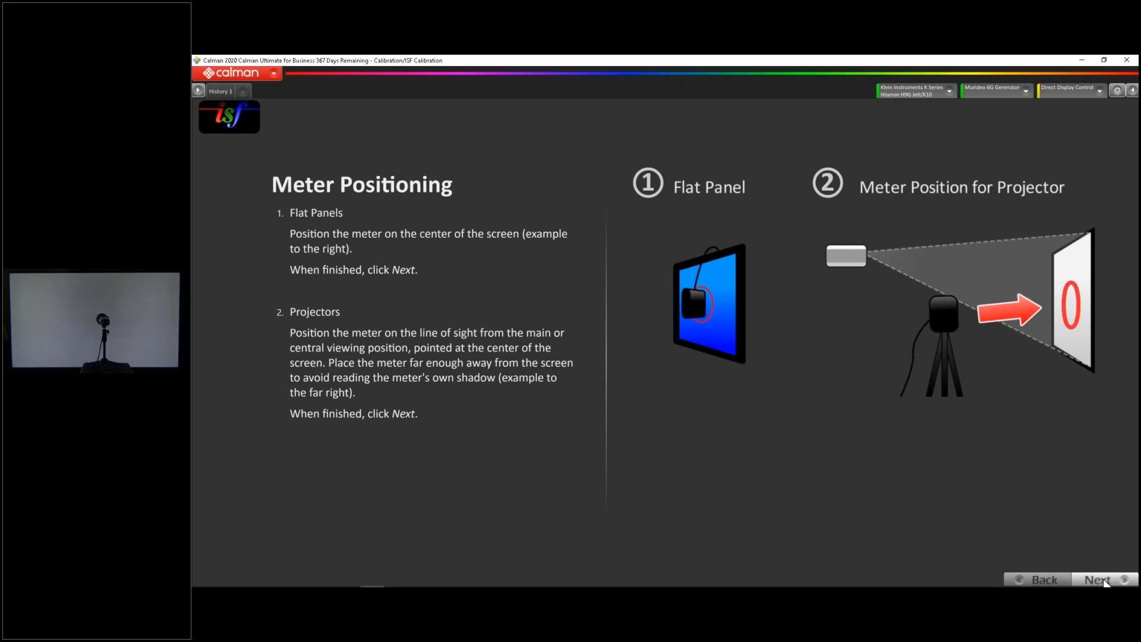
left_click(1100, 577)
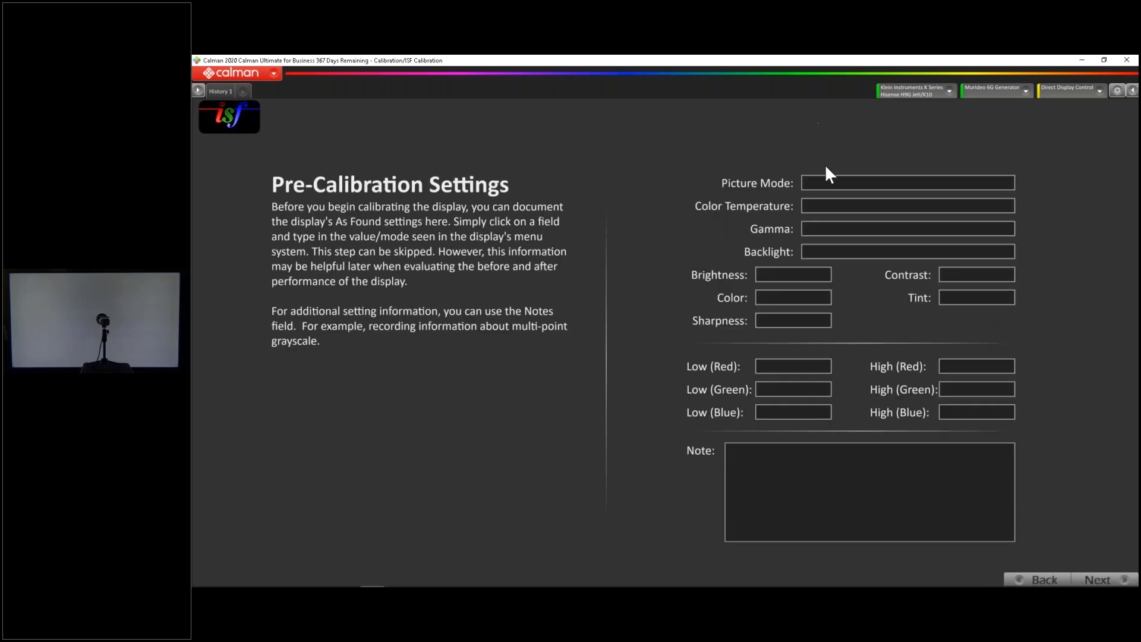
left_click(829, 176)
type("Ener")
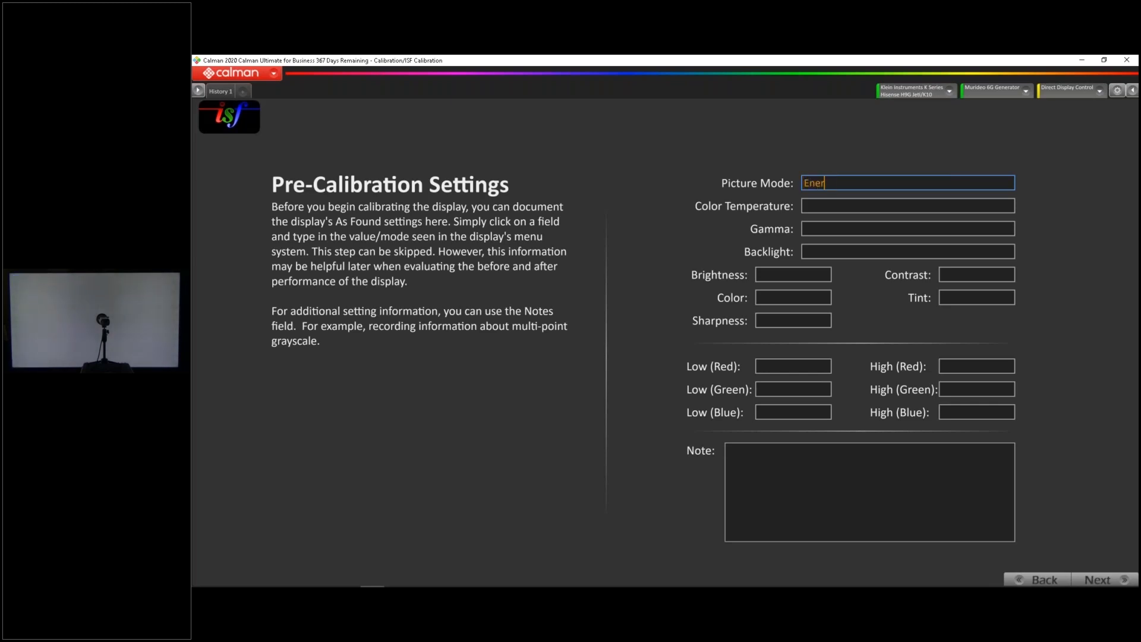
type("gy Savings")
left_click(861, 467)
type("F")
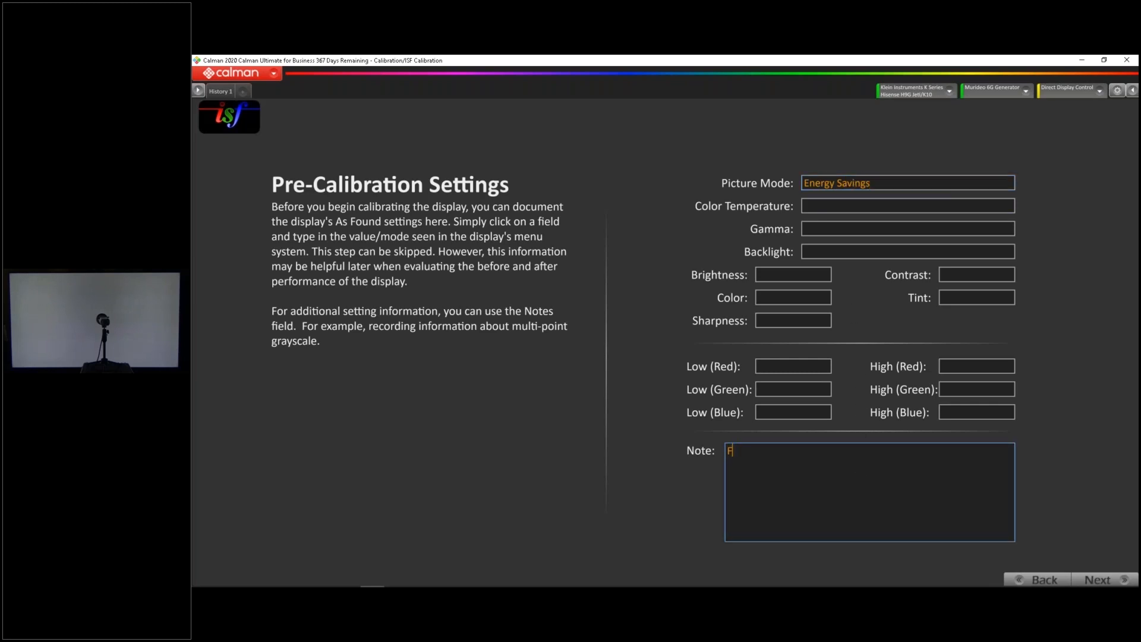
type("actory settings")
left_click(818, 205)
left_click(799, 506)
Read the full pre-calibration series and examine the blue gamut point and the gamut luminance bars
left_click(1088, 580)
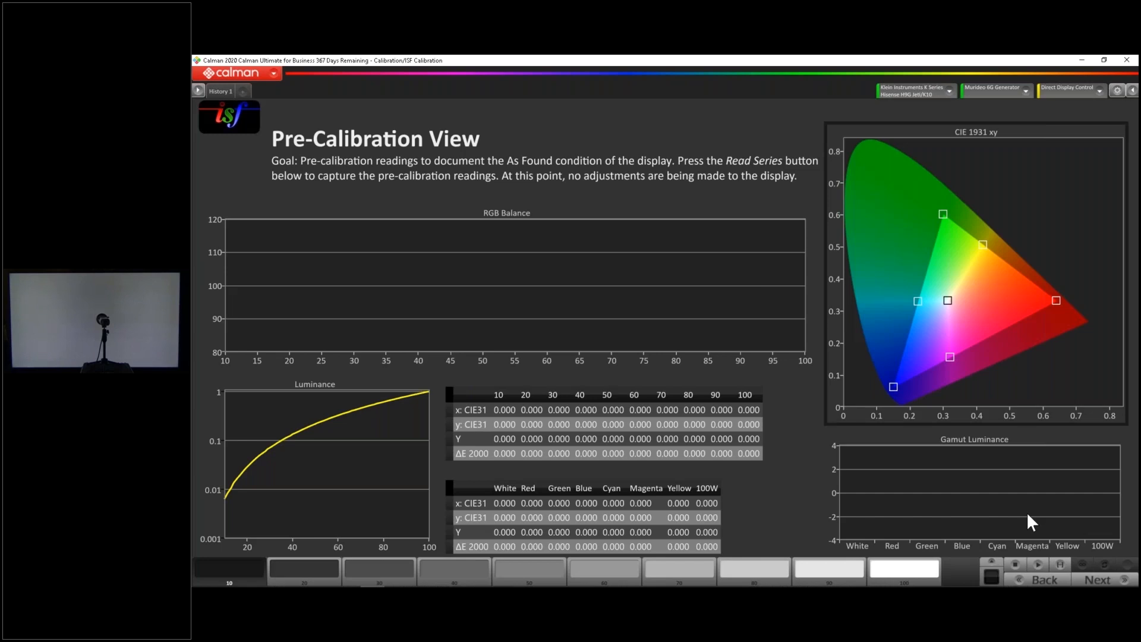
left_click(1116, 90)
left_click(1051, 94)
left_click(893, 88)
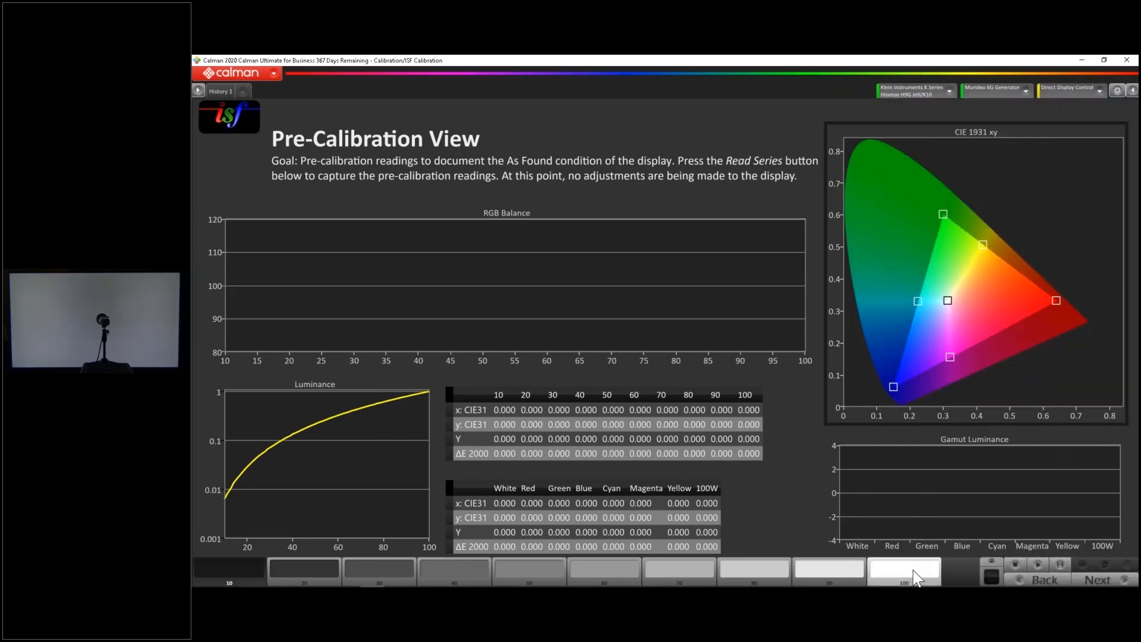
left_click(1063, 565)
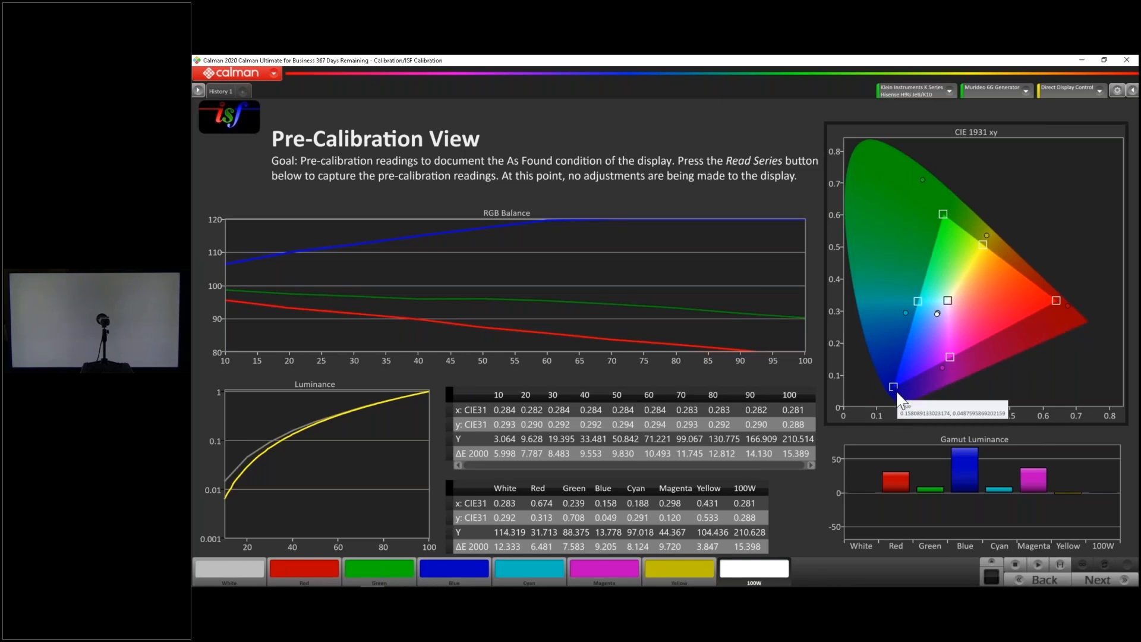
mouse_move(895, 394)
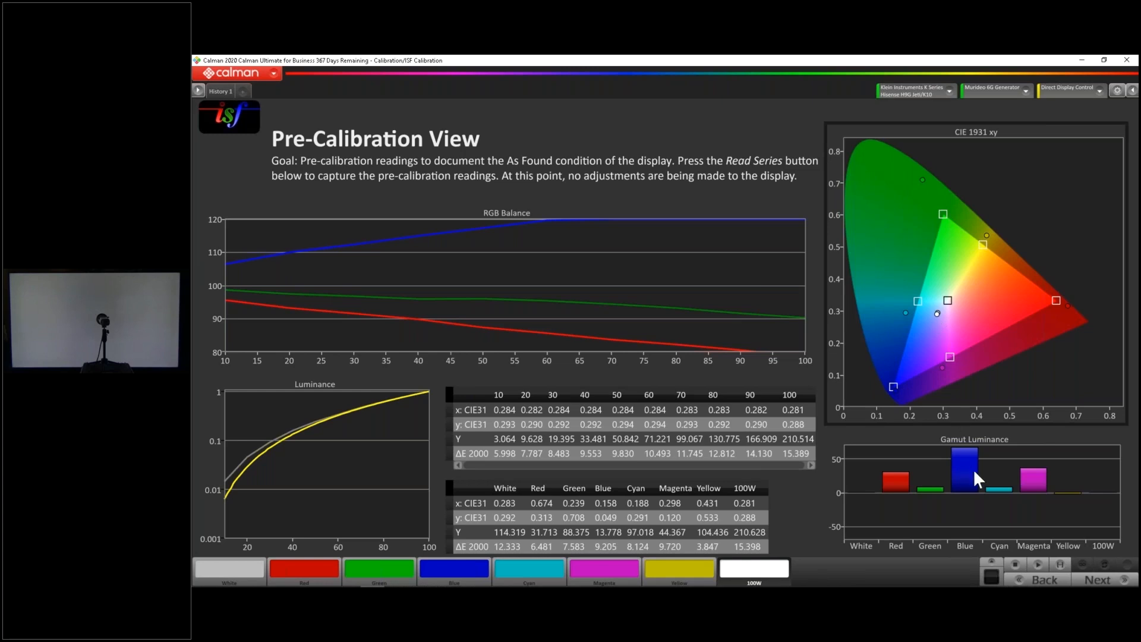
mouse_move(973, 474)
mouse_move(1039, 487)
Read the 60 and 100 percent series in Mode Settings to check the picture mode's color temperature and gamma
left_click(1097, 580)
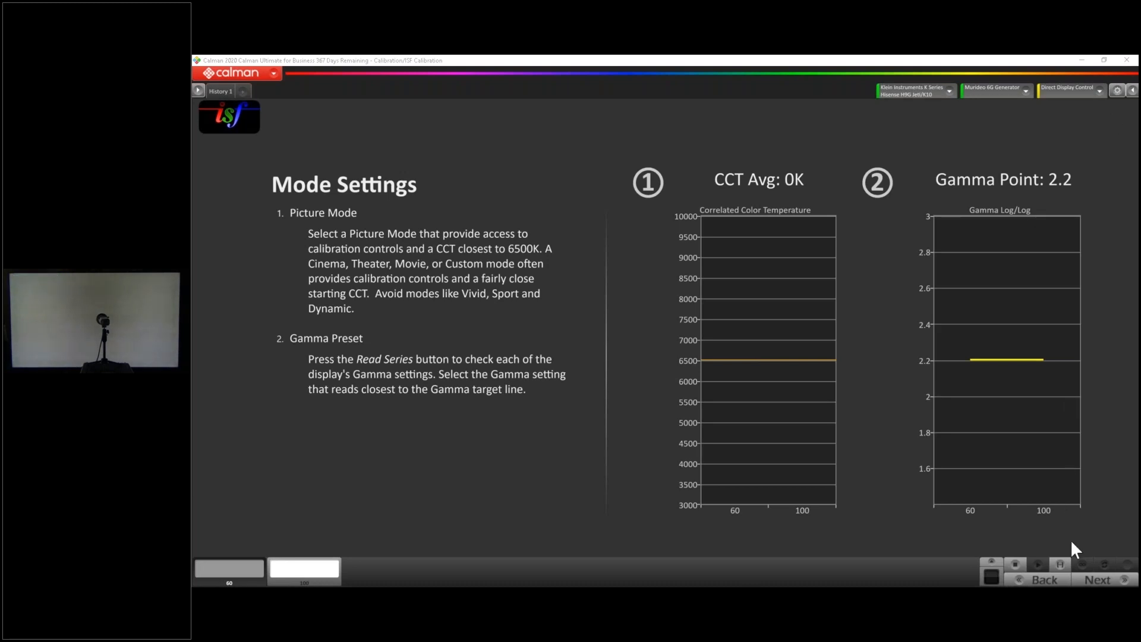
left_click(1060, 565)
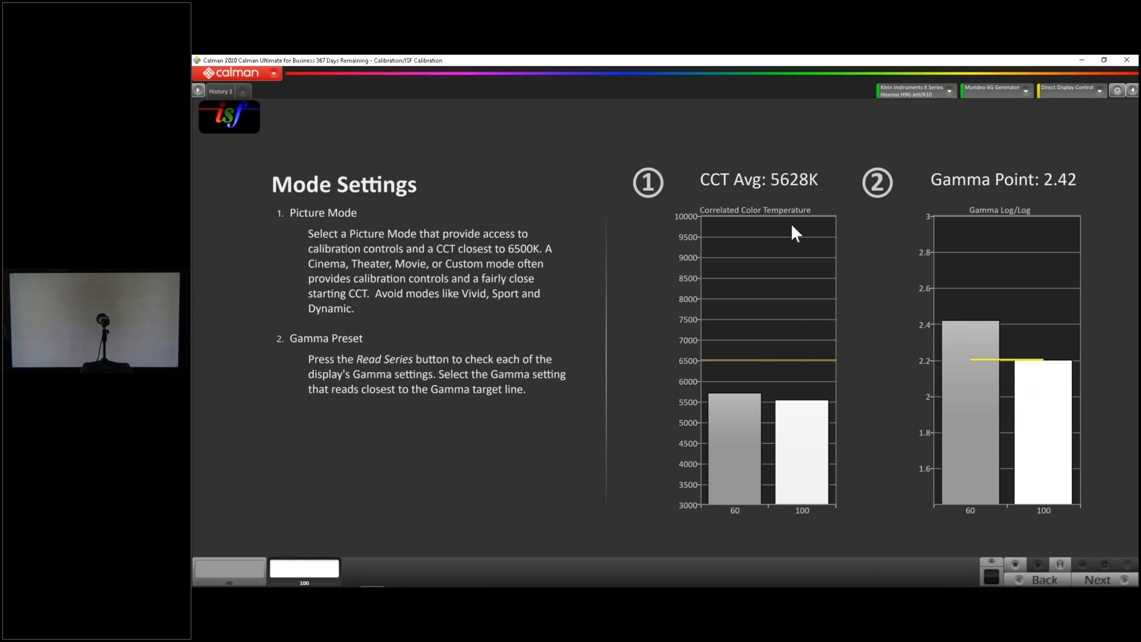
mouse_move(750, 401)
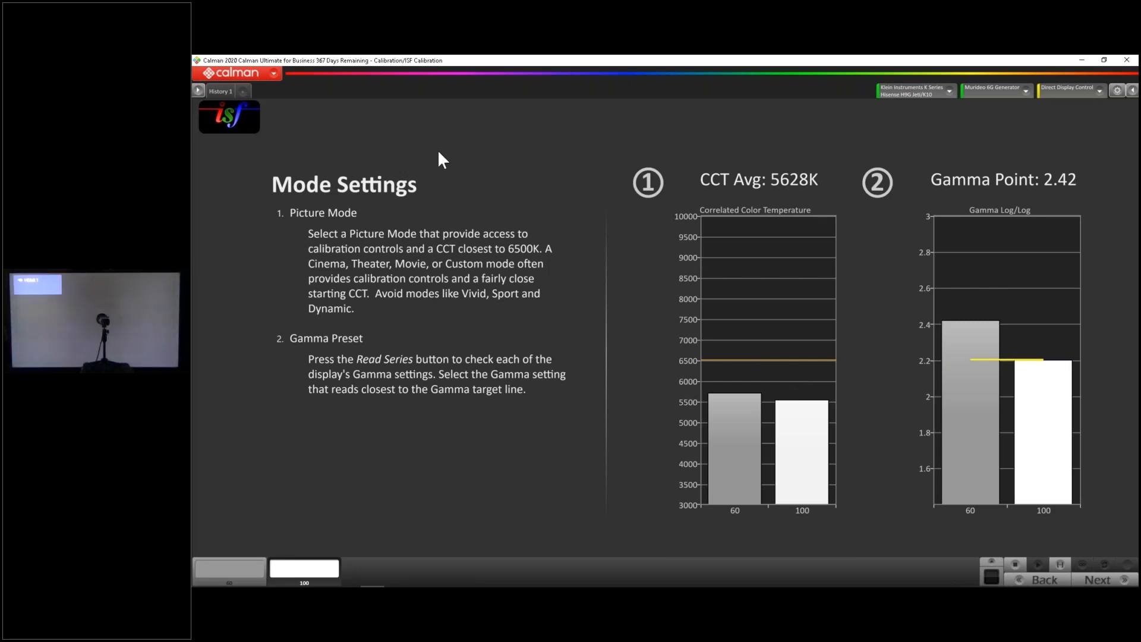
Rename the History 1 data set "Low" and add a new history beside it
right_click(226, 93)
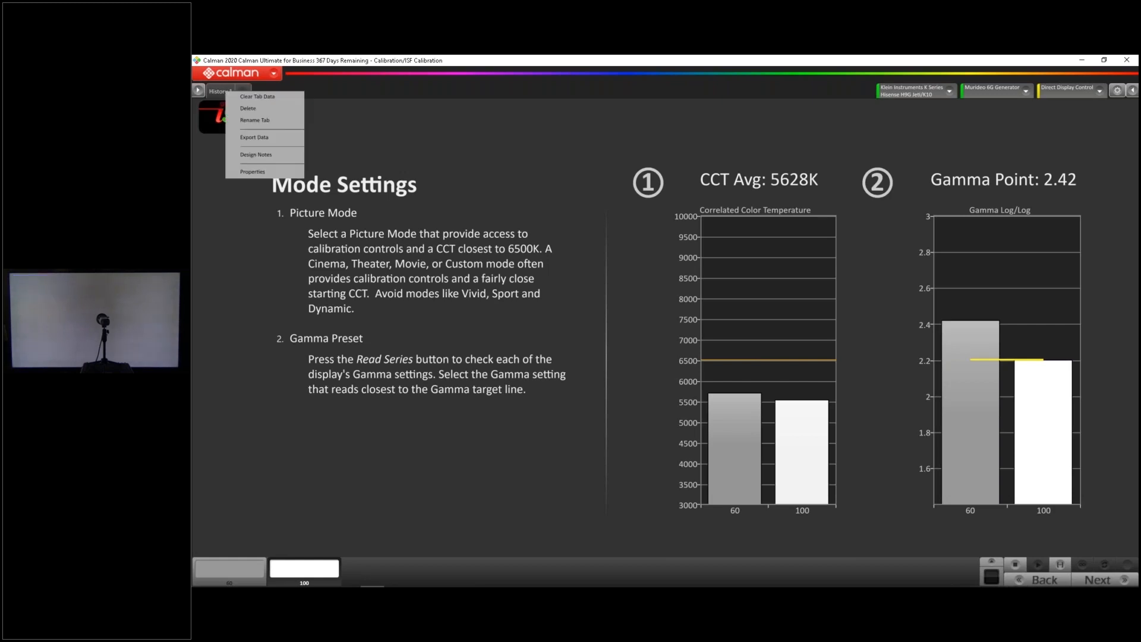
left_click(255, 119)
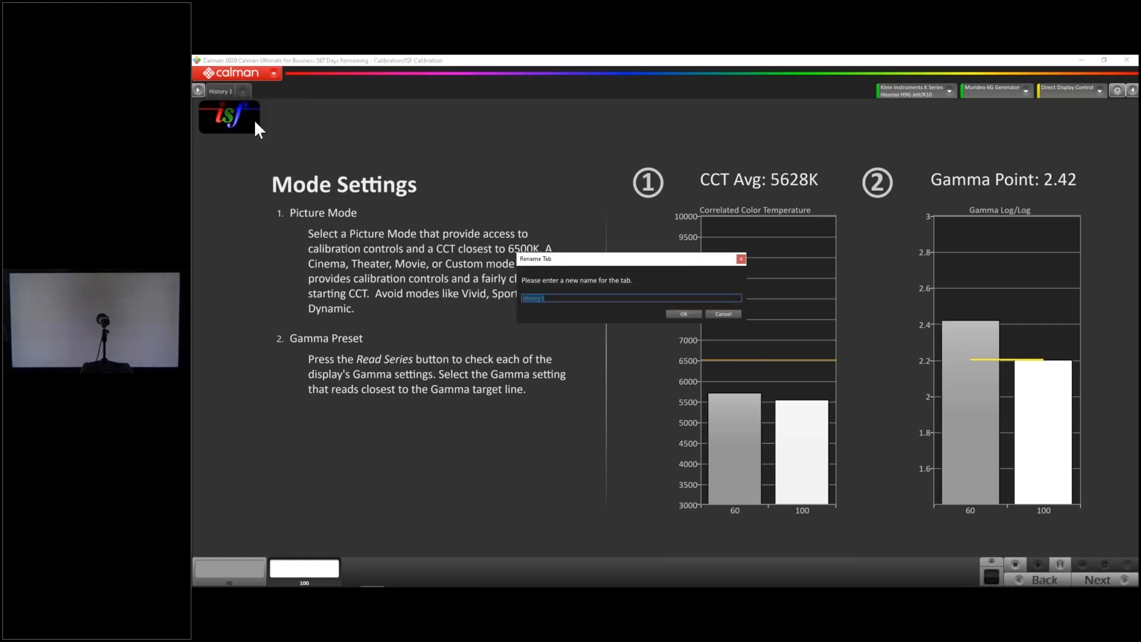
type("Low")
left_click(683, 314)
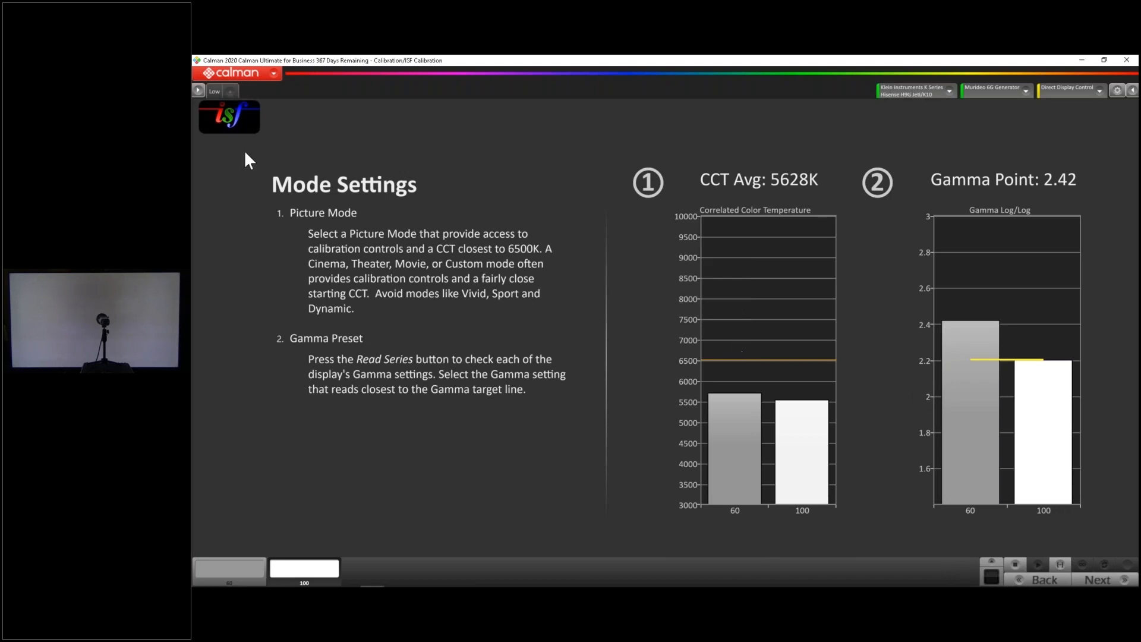
left_click(228, 92)
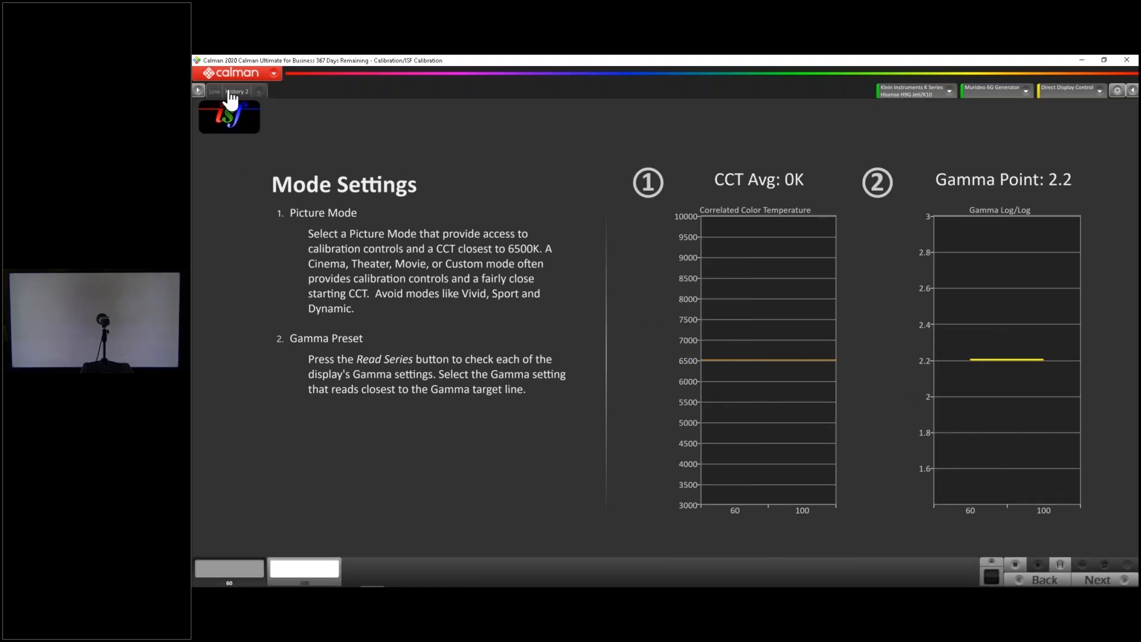
Rename the History 2 data set "Mid Low"
right_click(229, 90)
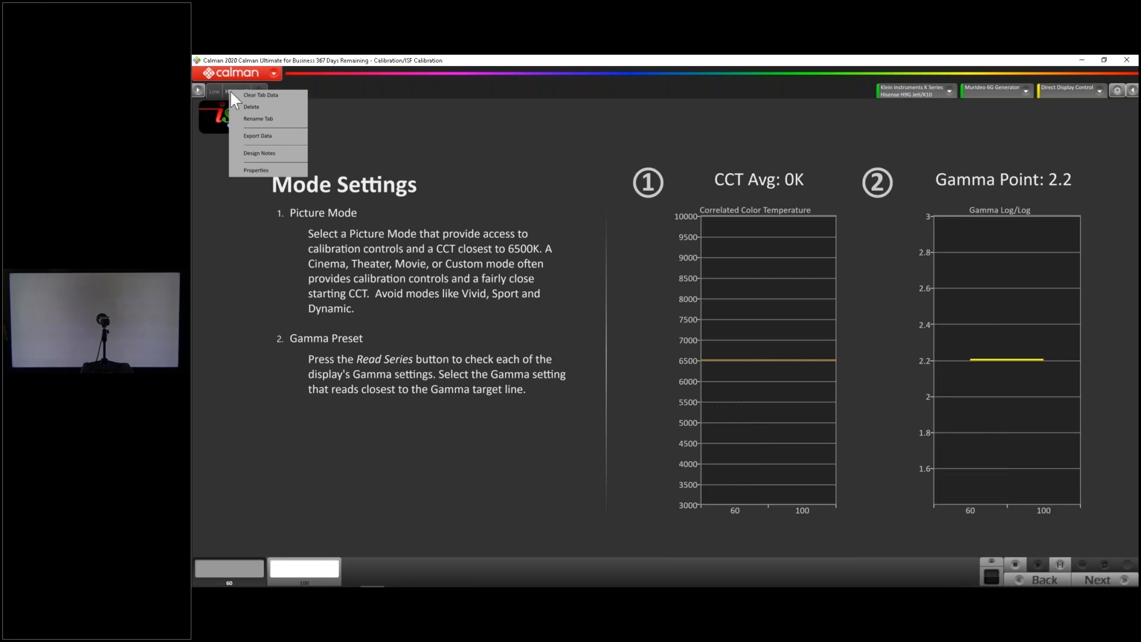
left_click(258, 119)
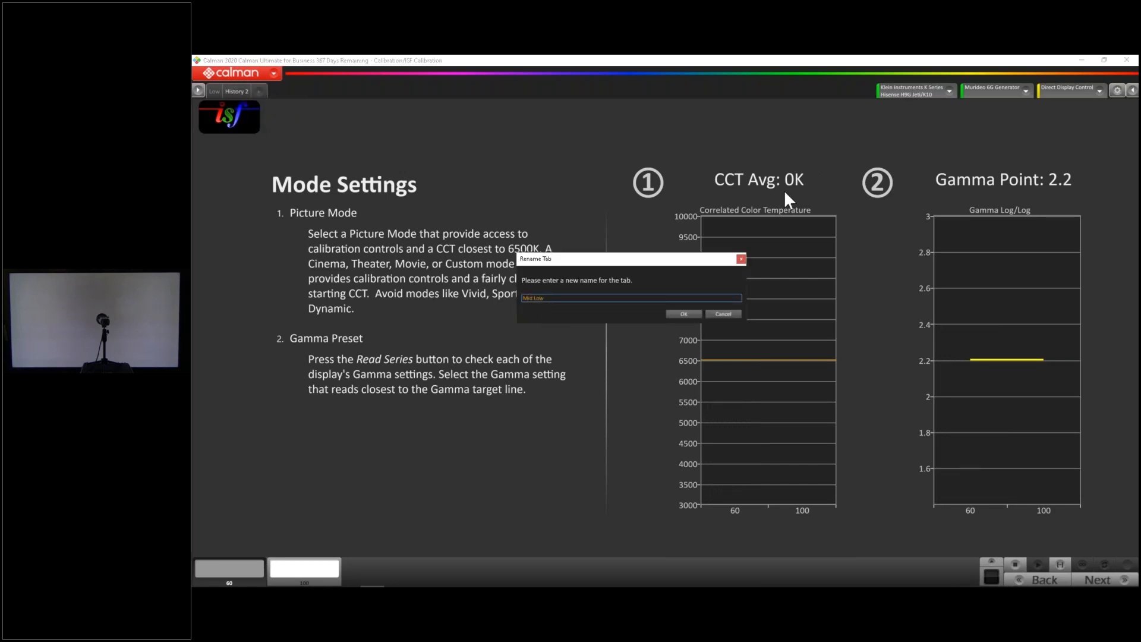
type("Mid Low")
left_click(685, 314)
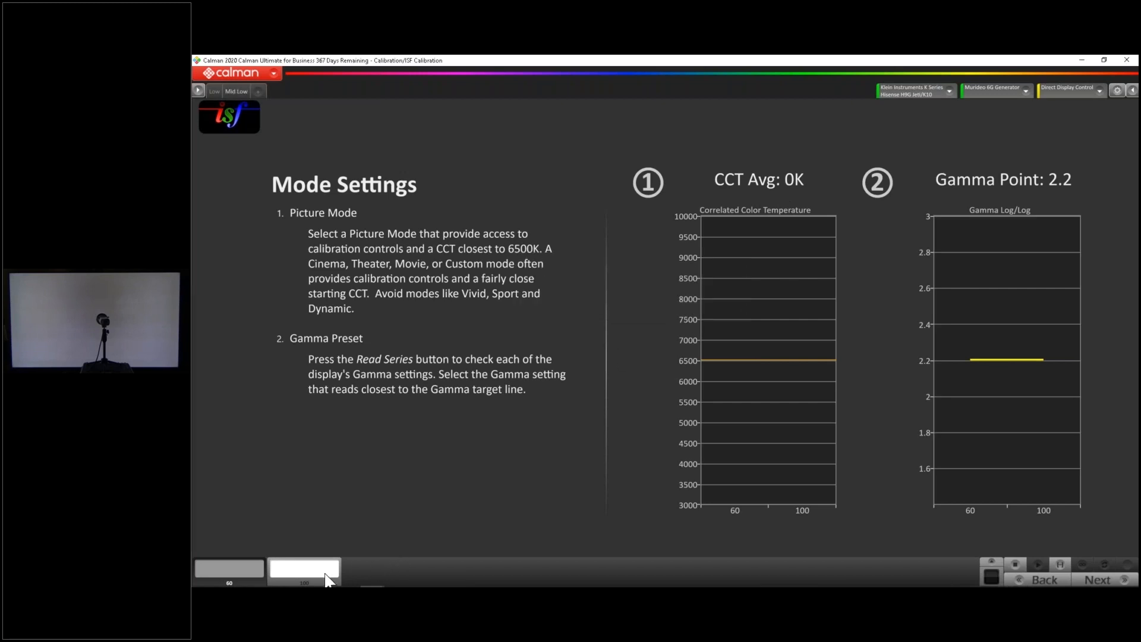
Read the 60 and 100 percent series into the Mid Low data set and compare its color temperature and gamma with Low
left_click(1053, 562)
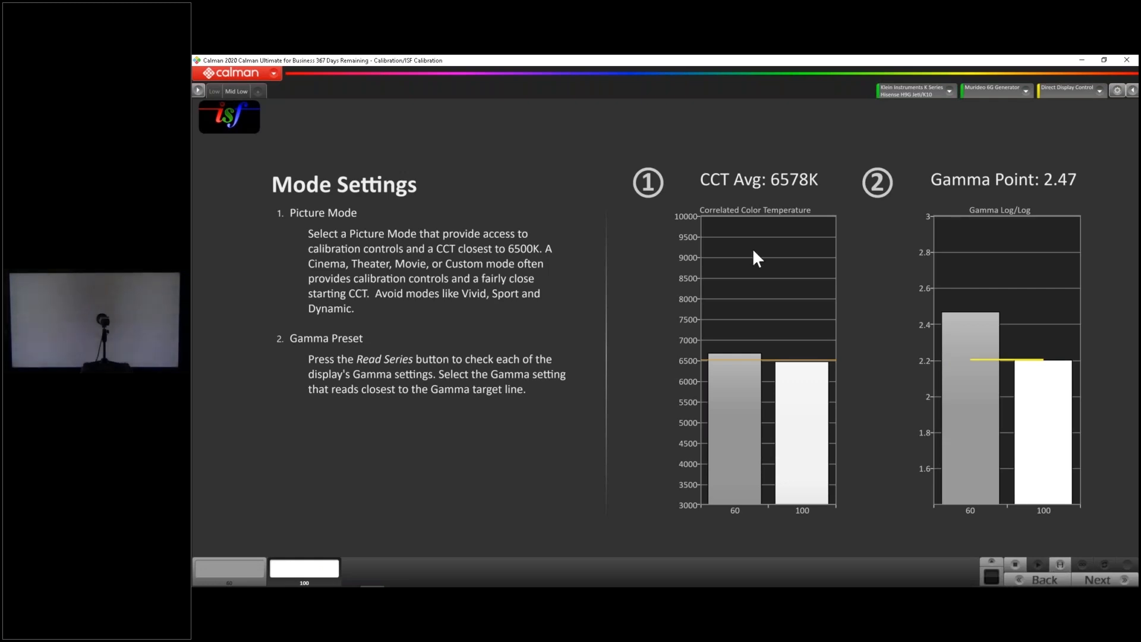
left_click(212, 92)
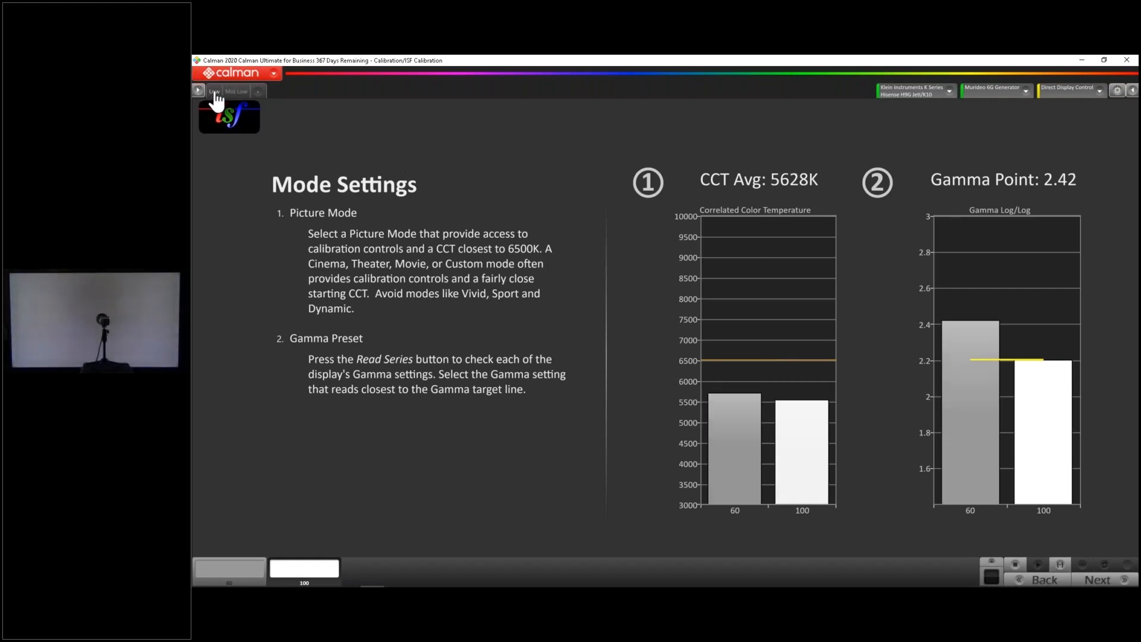
left_click(236, 93)
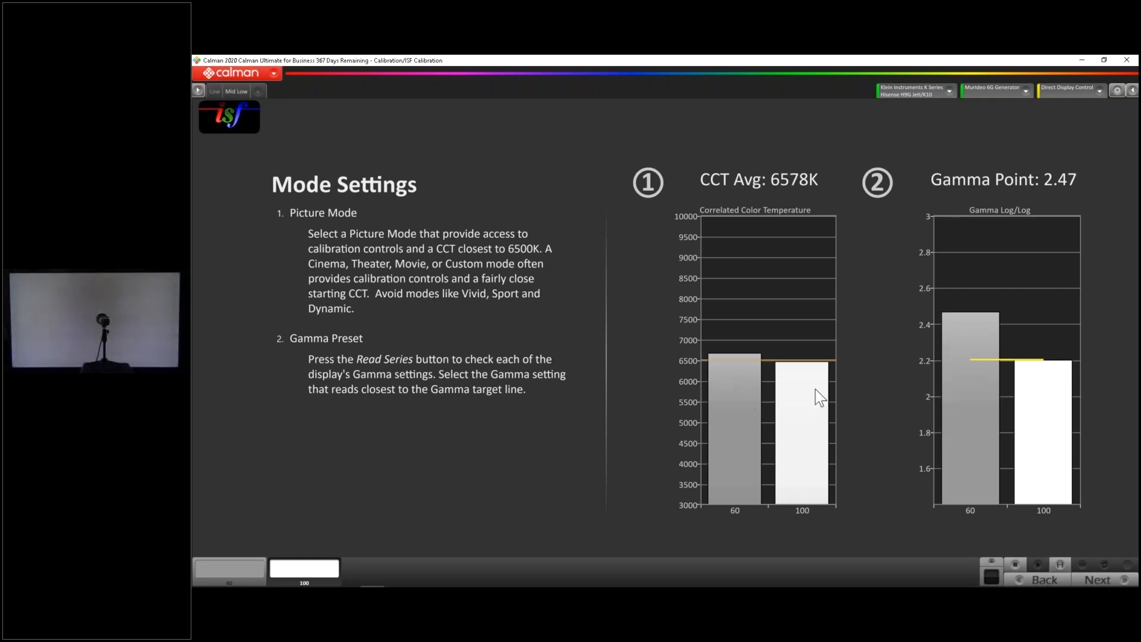
mouse_move(751, 364)
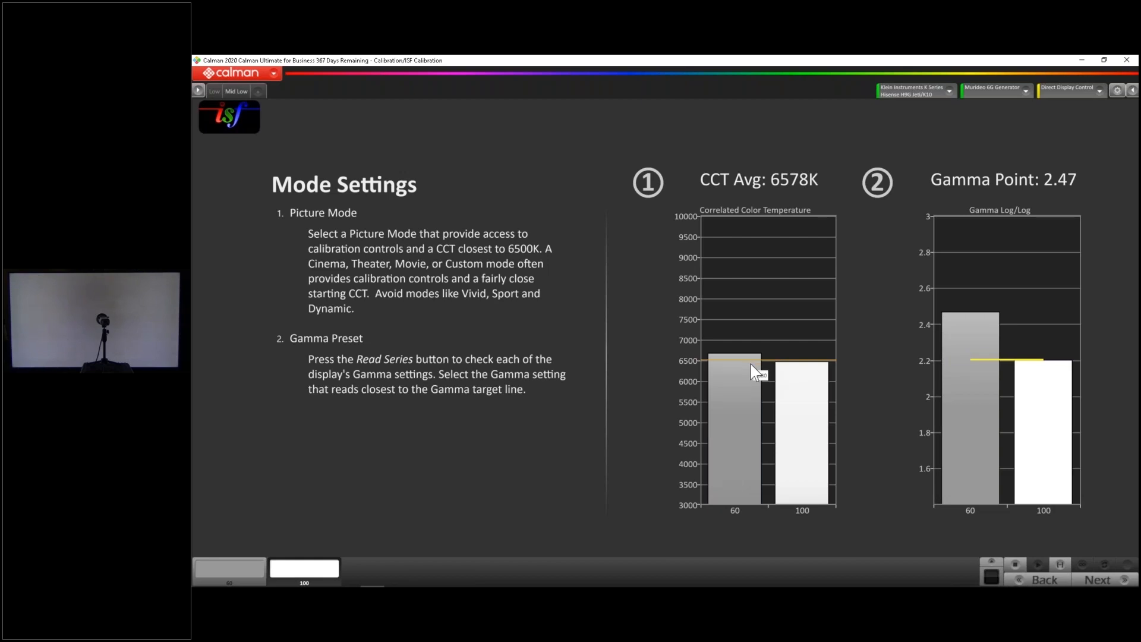
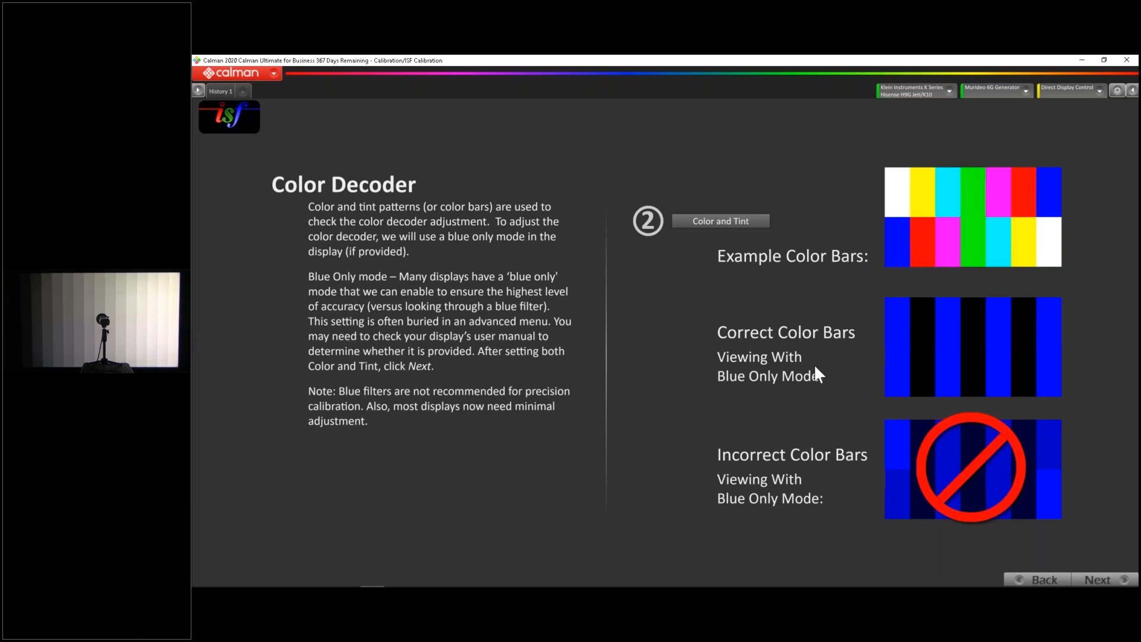
Cycle through the Color and Tint test patterns on the TV to the SMPTE-style color bars to check the color decoder
left_click(743, 226)
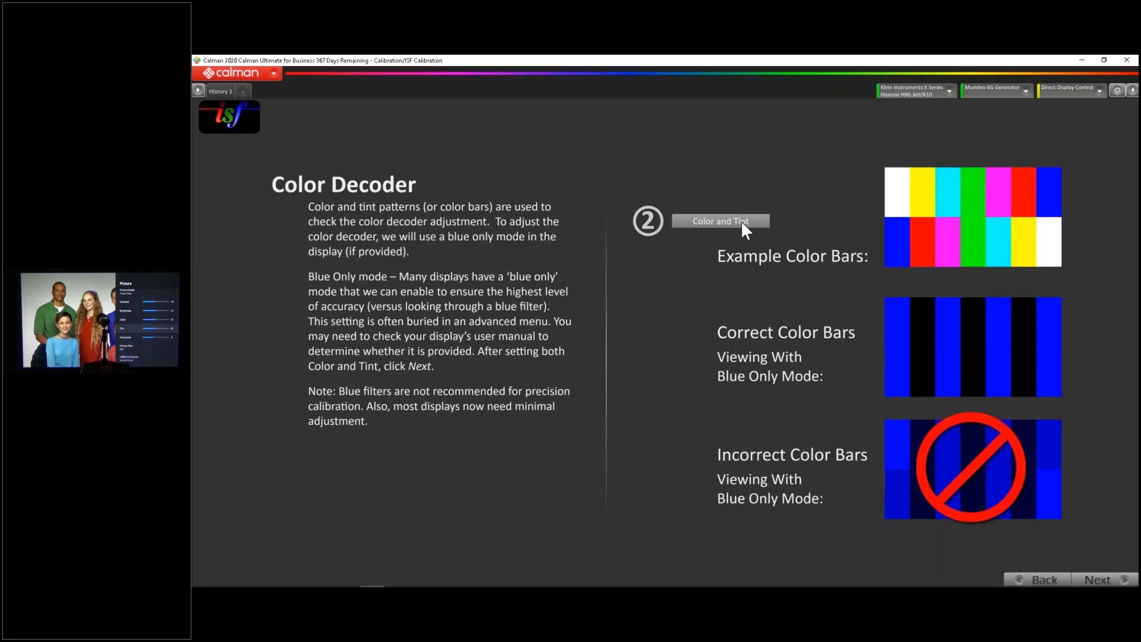
left_click(736, 220)
left_click(737, 221)
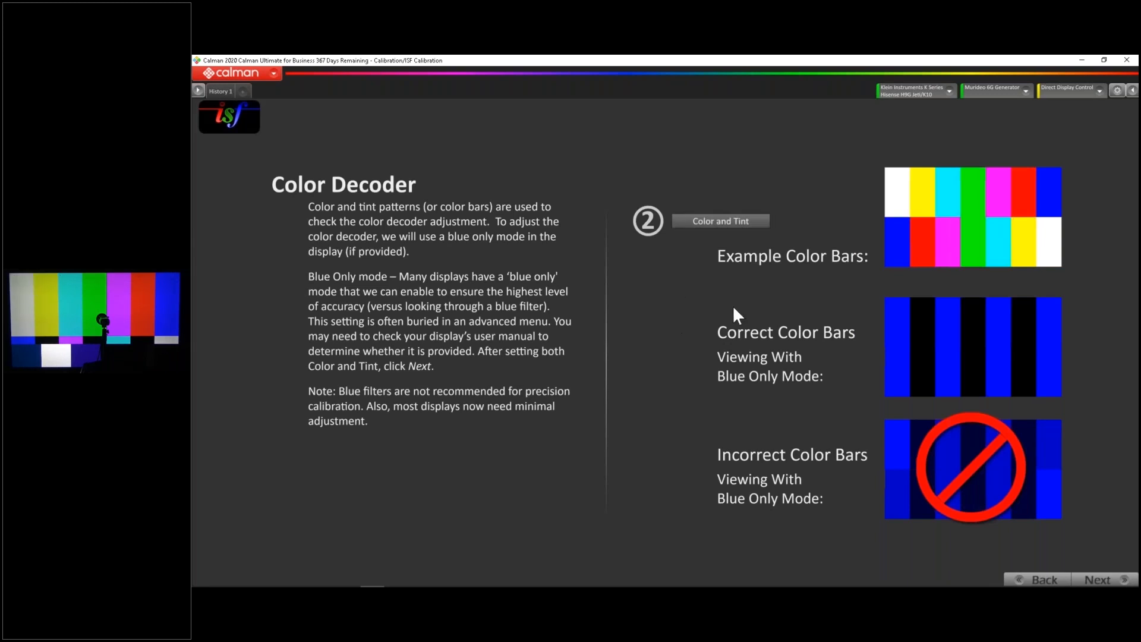
Advance to the Resolution/Bit-Accuracy page and show the ISF Geometry test pattern on the TV
left_click(1100, 578)
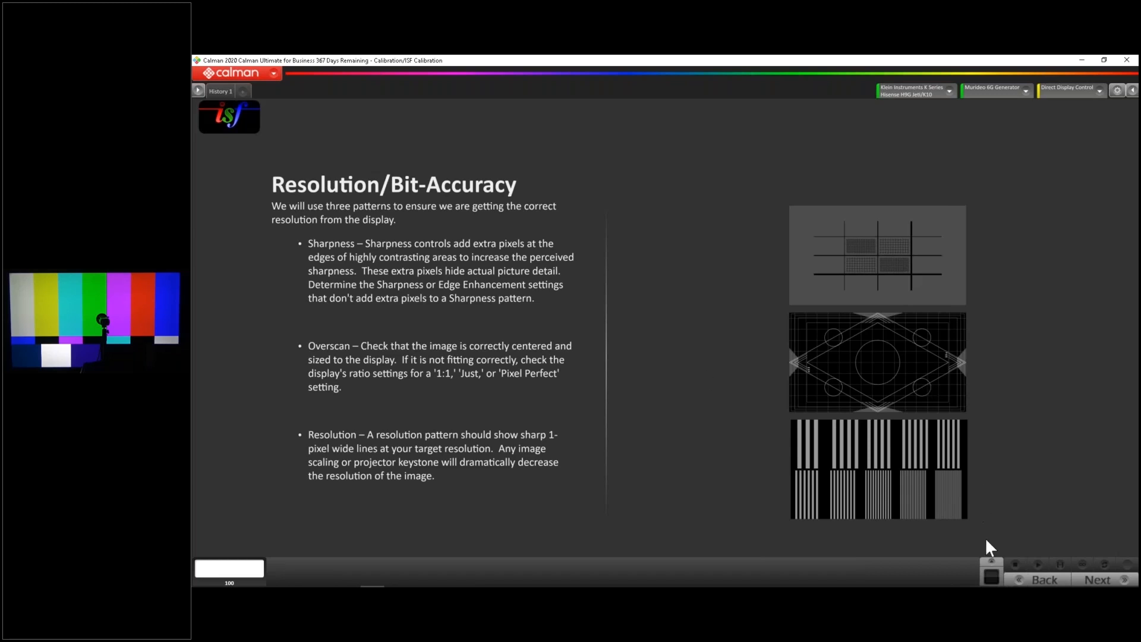
left_click(995, 563)
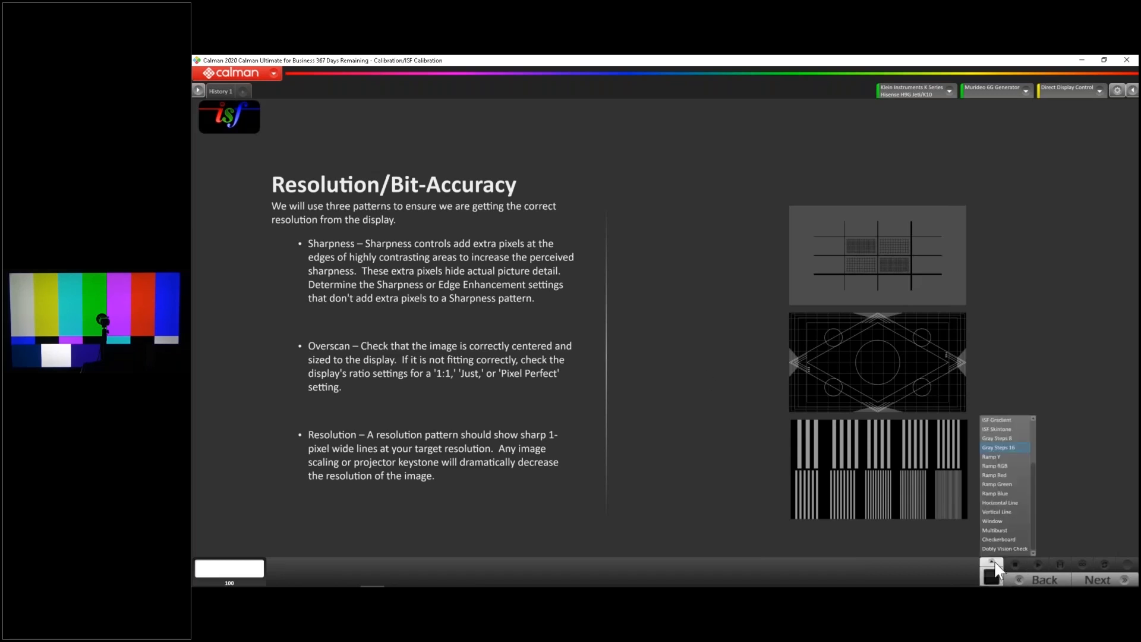
scroll(1006, 503, "up", 2)
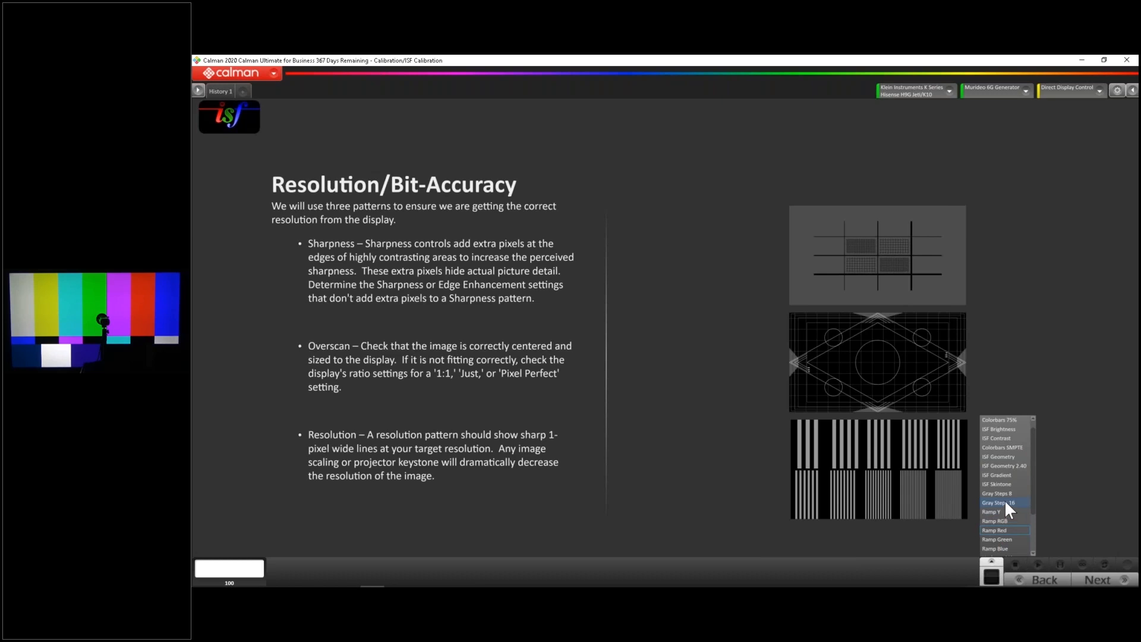
left_click(1003, 456)
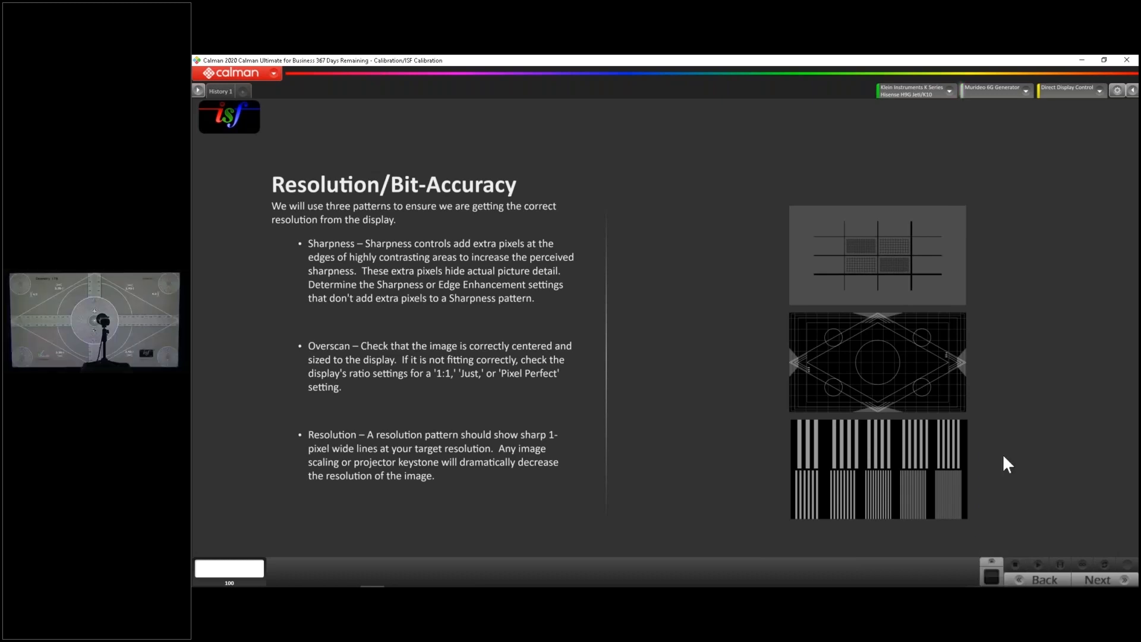
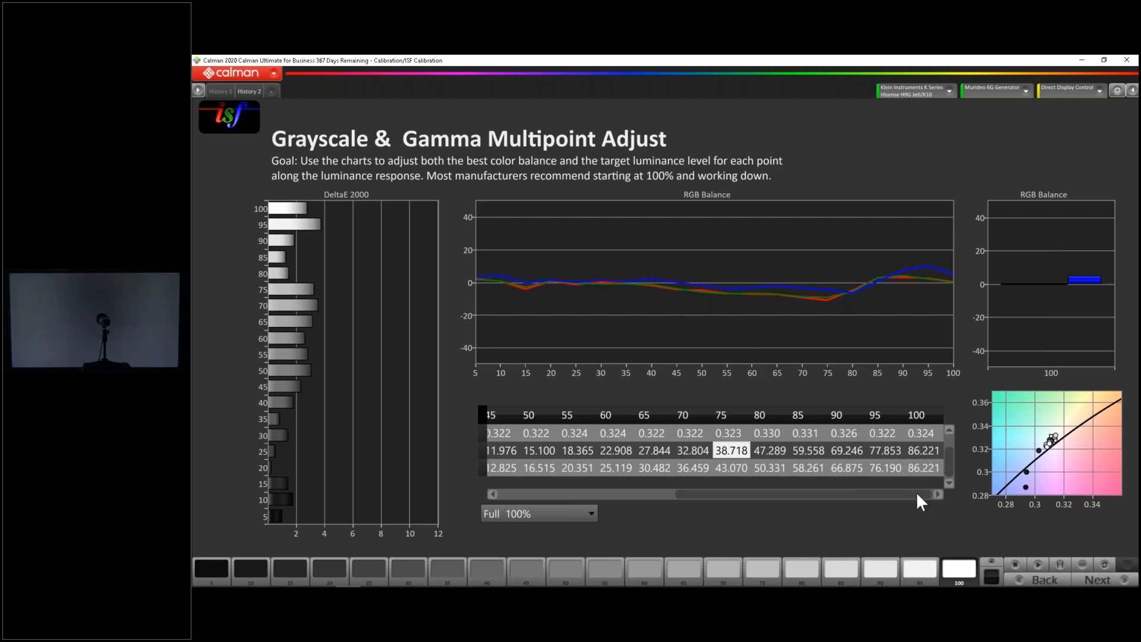
Advance to the Color Management System (CMS) Adjust page and measure the full series of color patches, starting with 100W displayed
left_click(1090, 583)
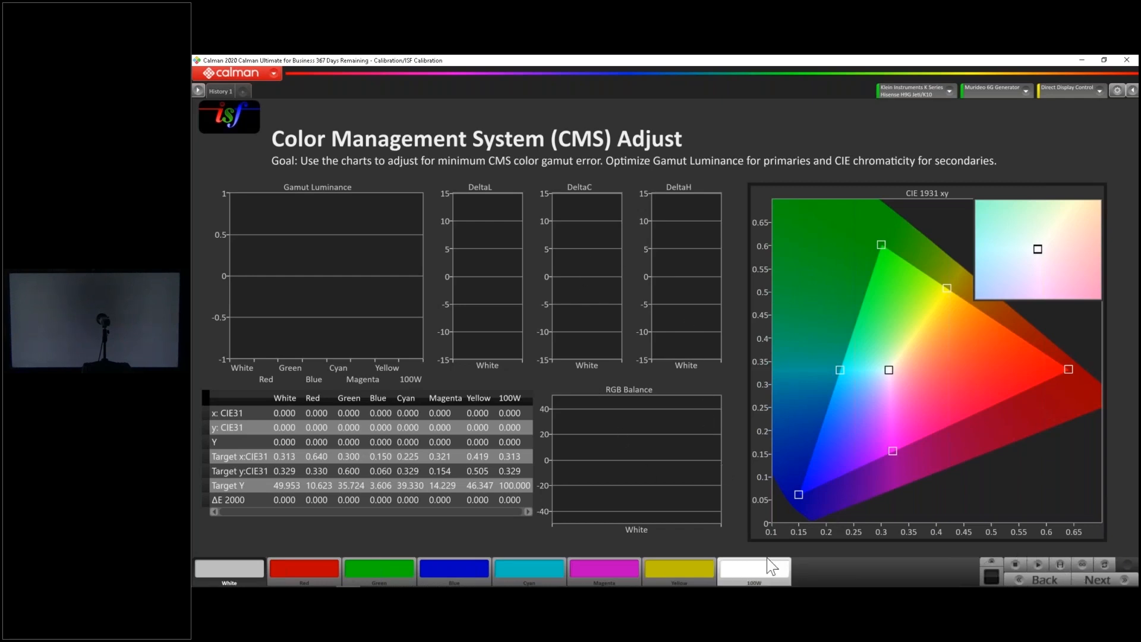
left_click(776, 574)
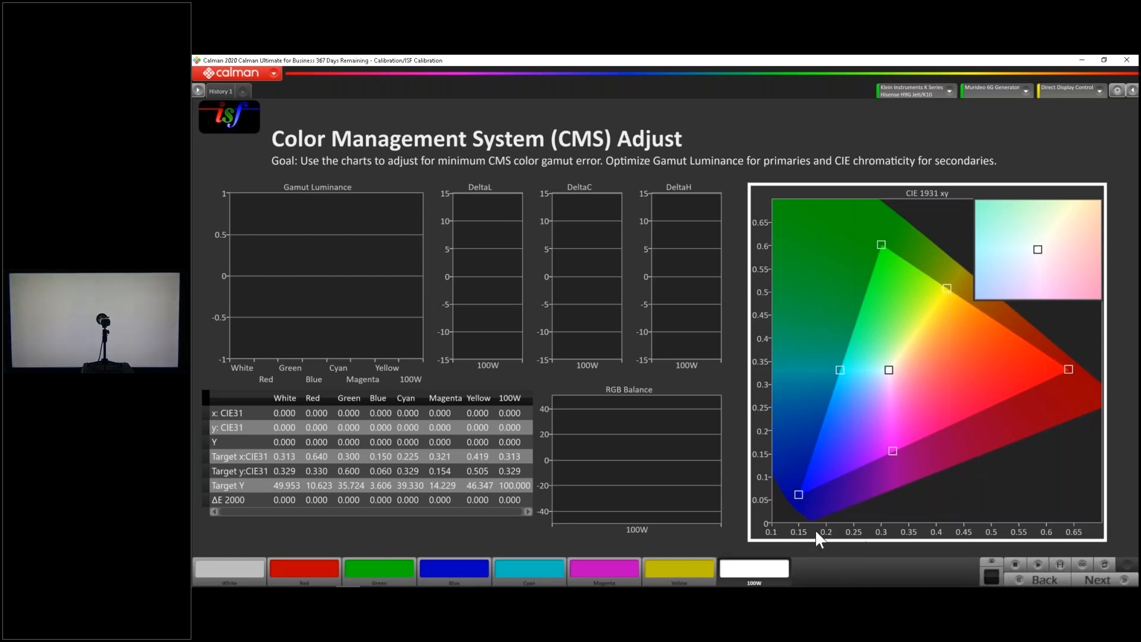
left_click(1061, 563)
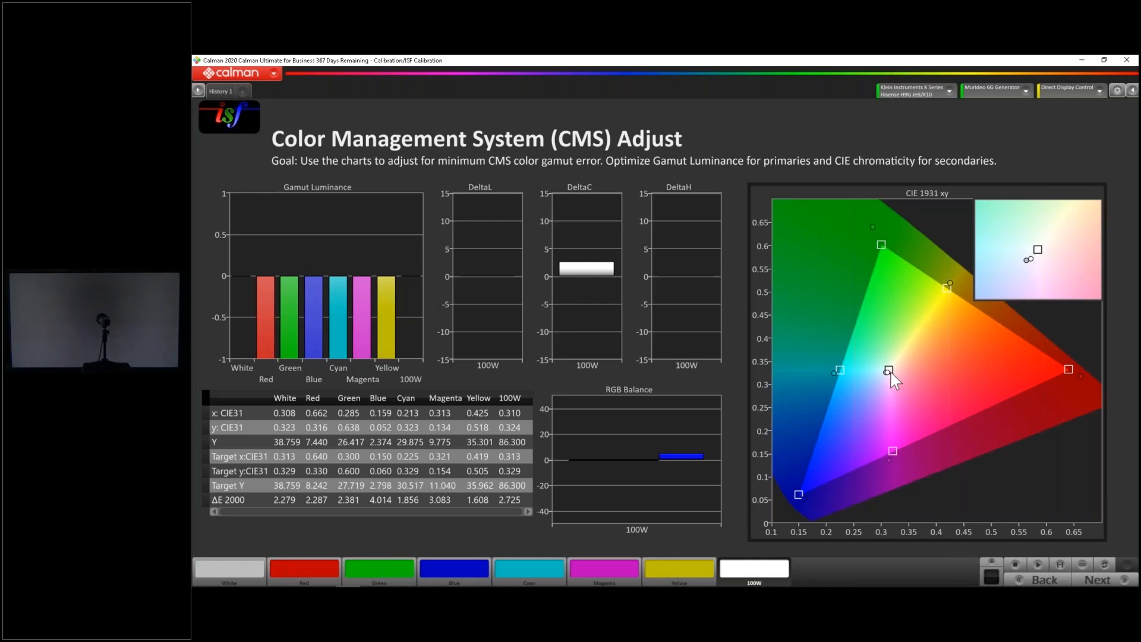
mouse_move(835, 375)
mouse_move(804, 498)
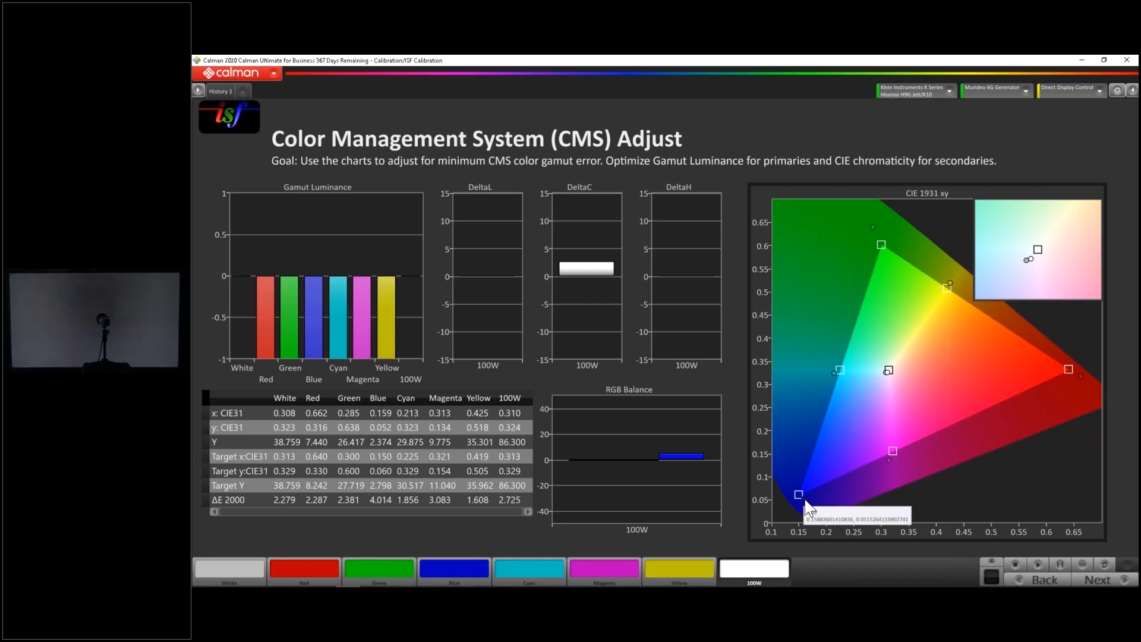
Set the Gamut Luminance chart's axis to Auto Axis
right_click(313, 247)
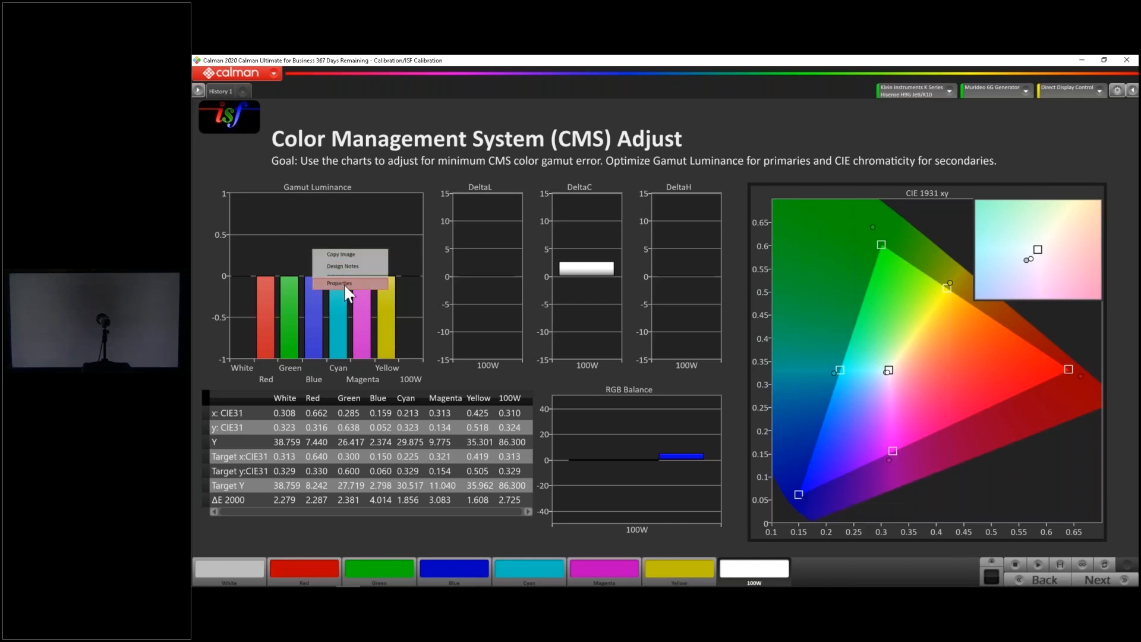
left_click(343, 283)
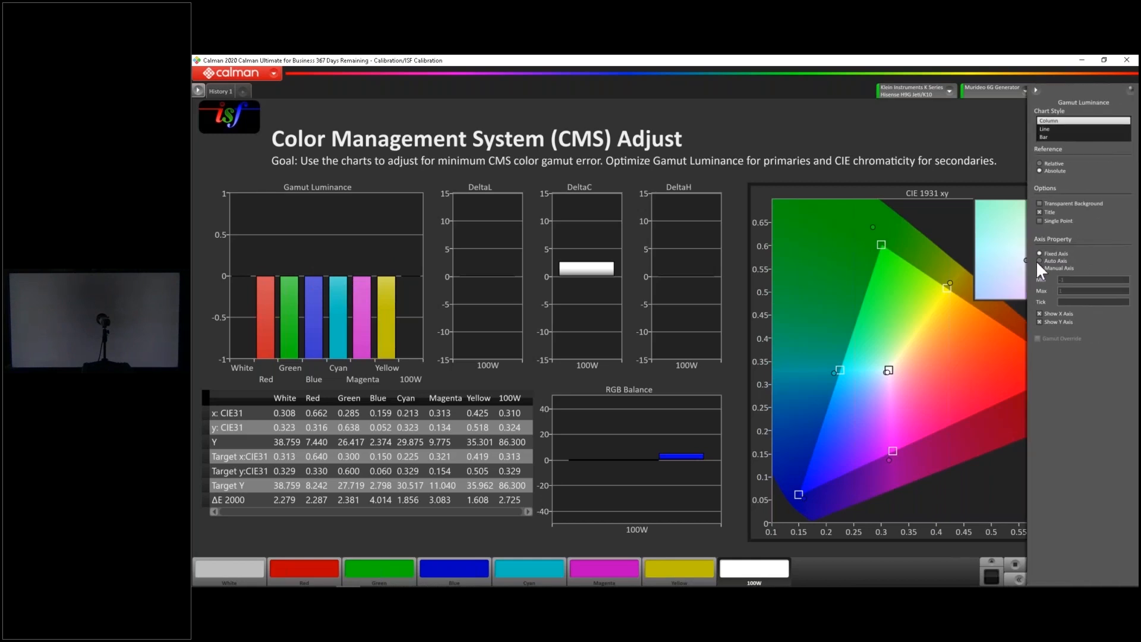
left_click(1040, 260)
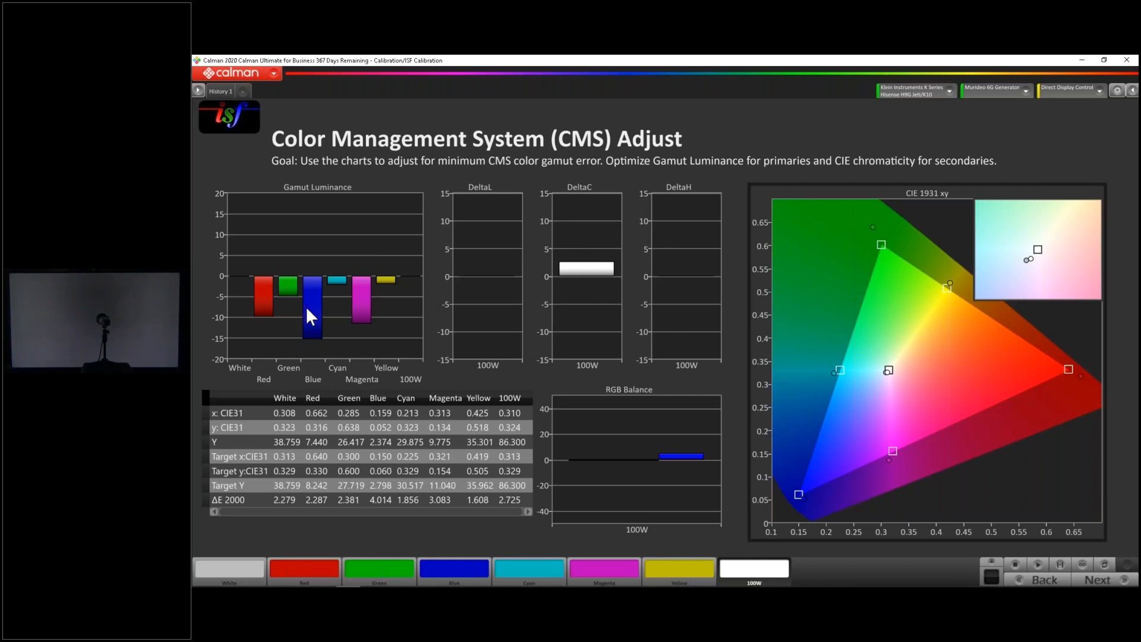
Display the blue patch, highlight its ΔE 2000 value, and re-measure blue after each brightness adjustment on the TV
mouse_move(306, 306)
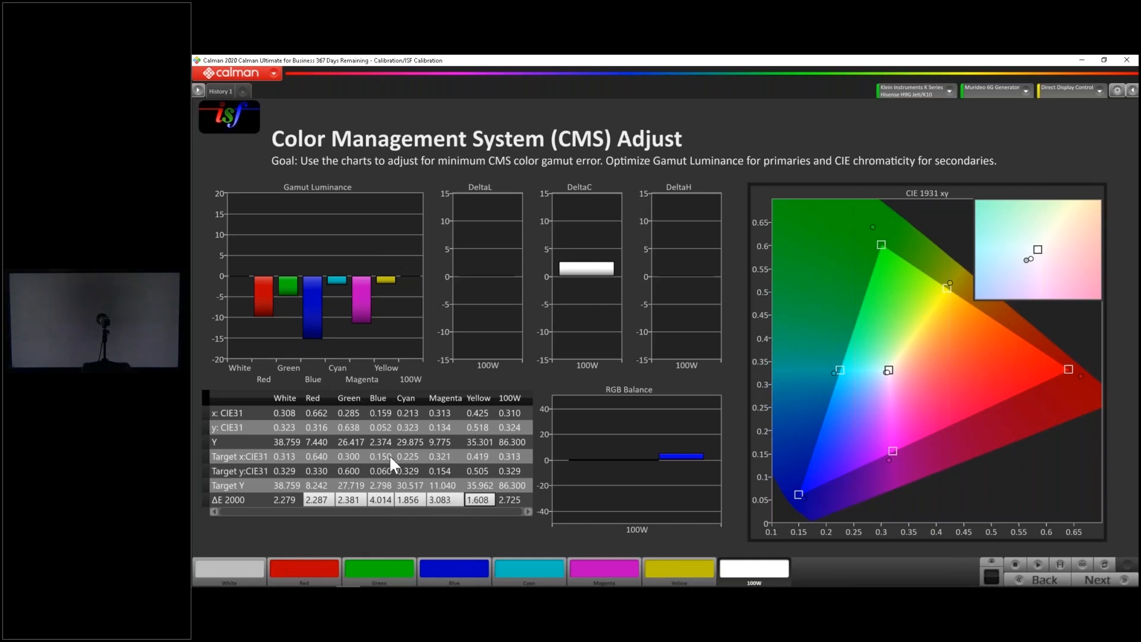
left_click(373, 501)
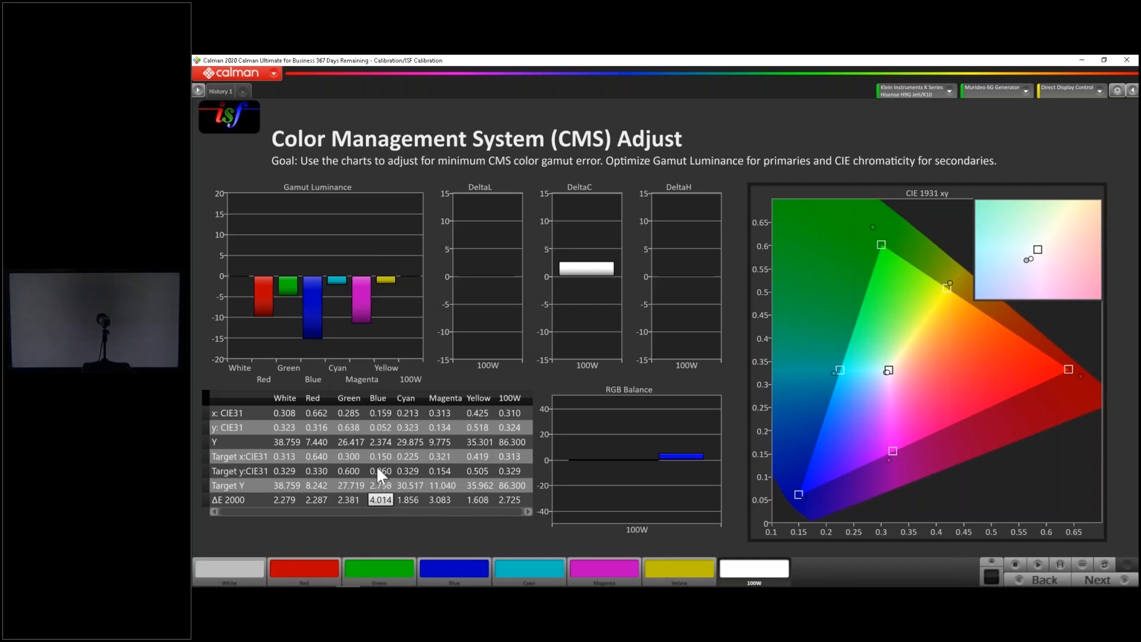
left_click(453, 569)
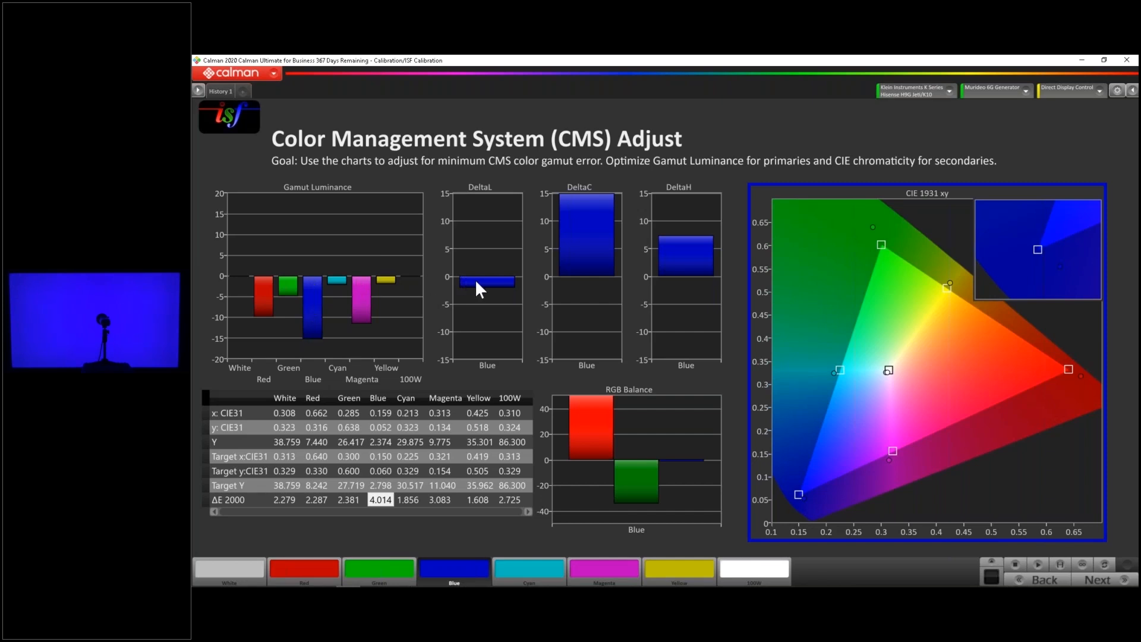
mouse_move(476, 283)
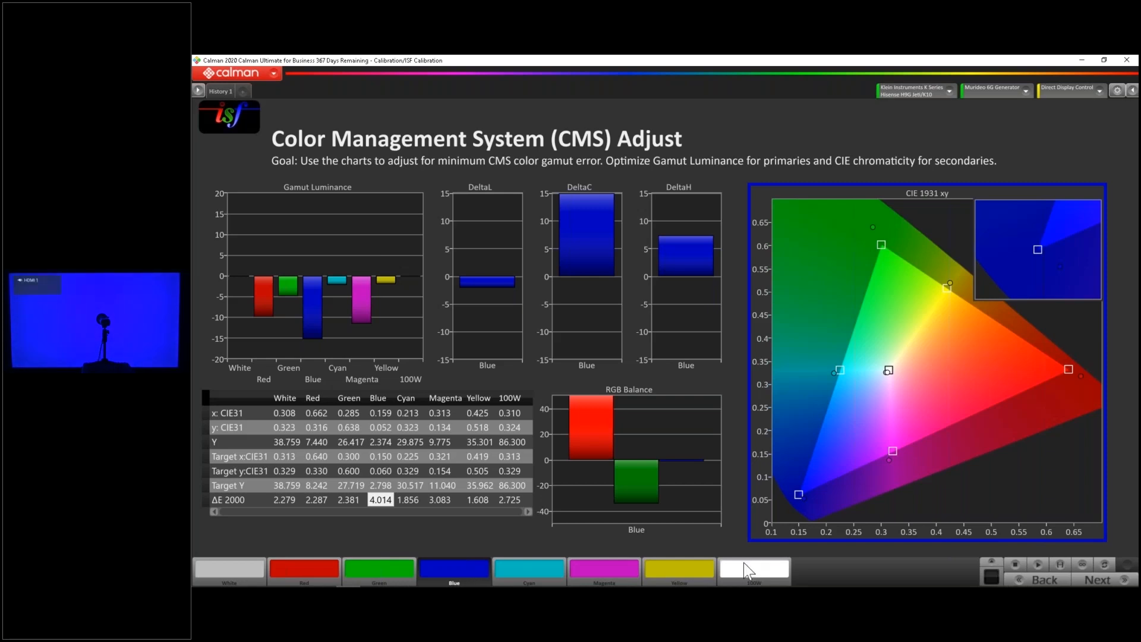
left_click(1039, 562)
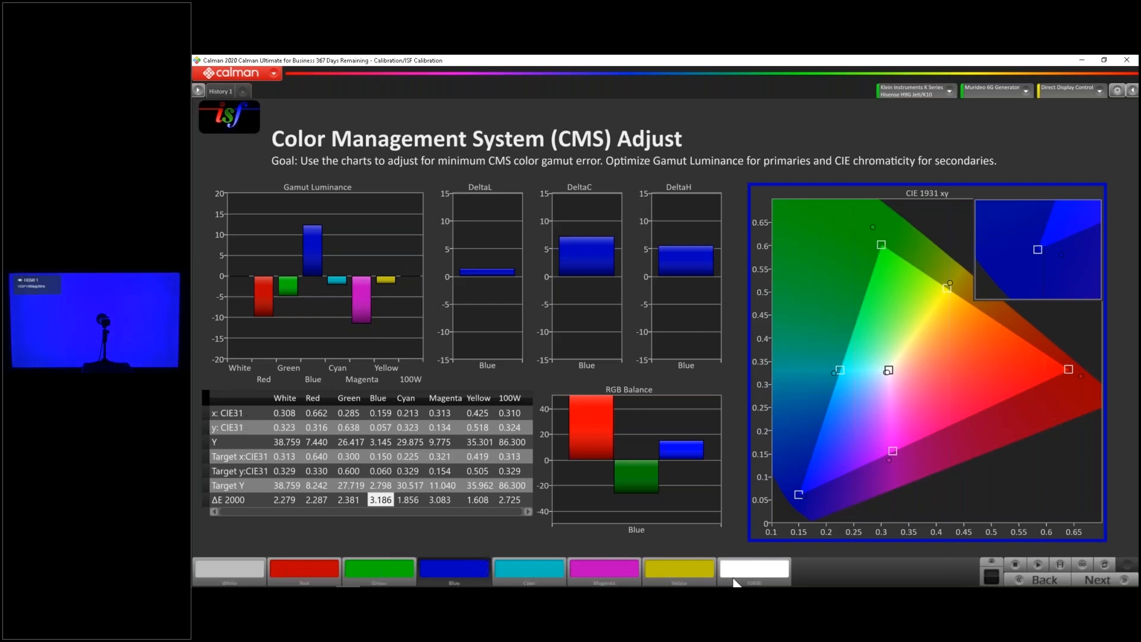
left_click(1038, 563)
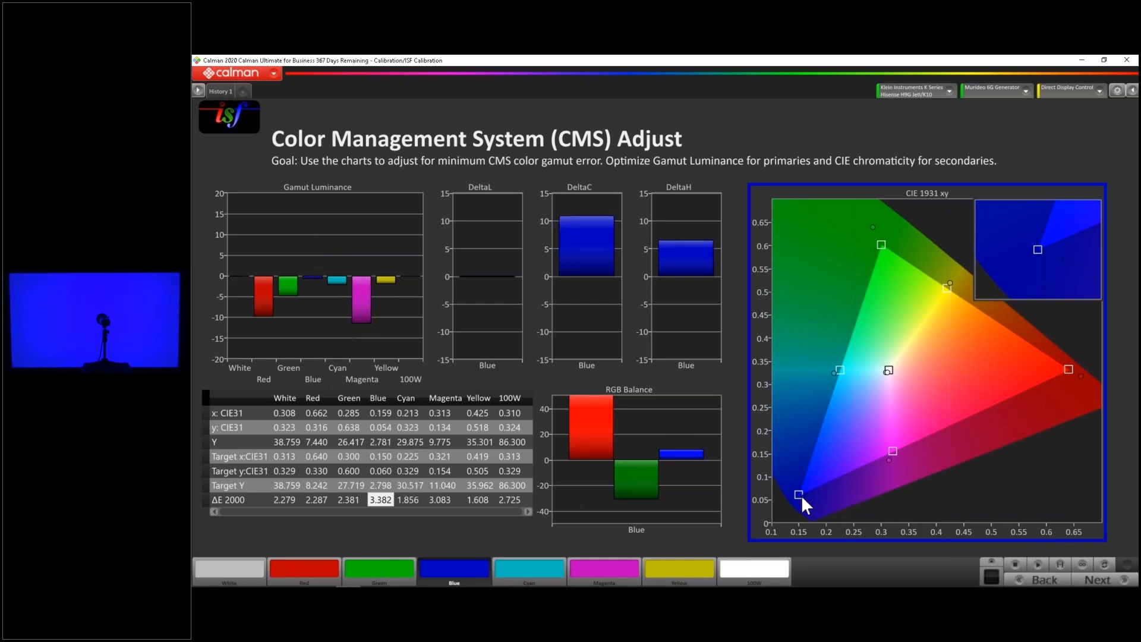
mouse_move(804, 499)
left_click(1034, 564)
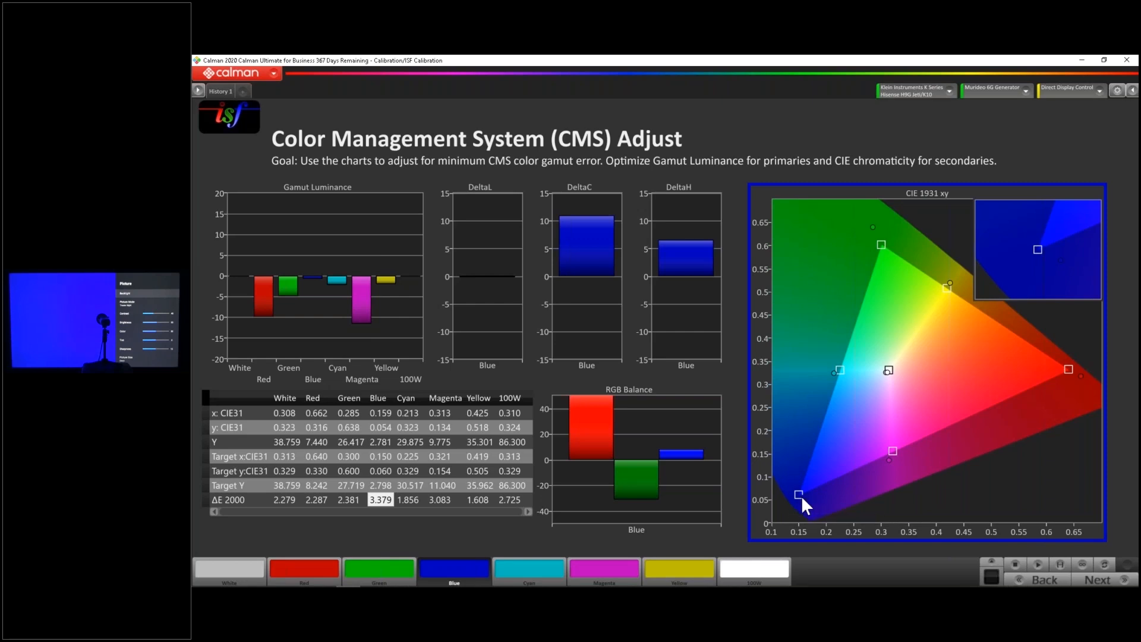
Re-measure the blue patch after reducing its saturation on the TV, and compare its chromaticity, DeltaC and DeltaL errors
mouse_move(802, 497)
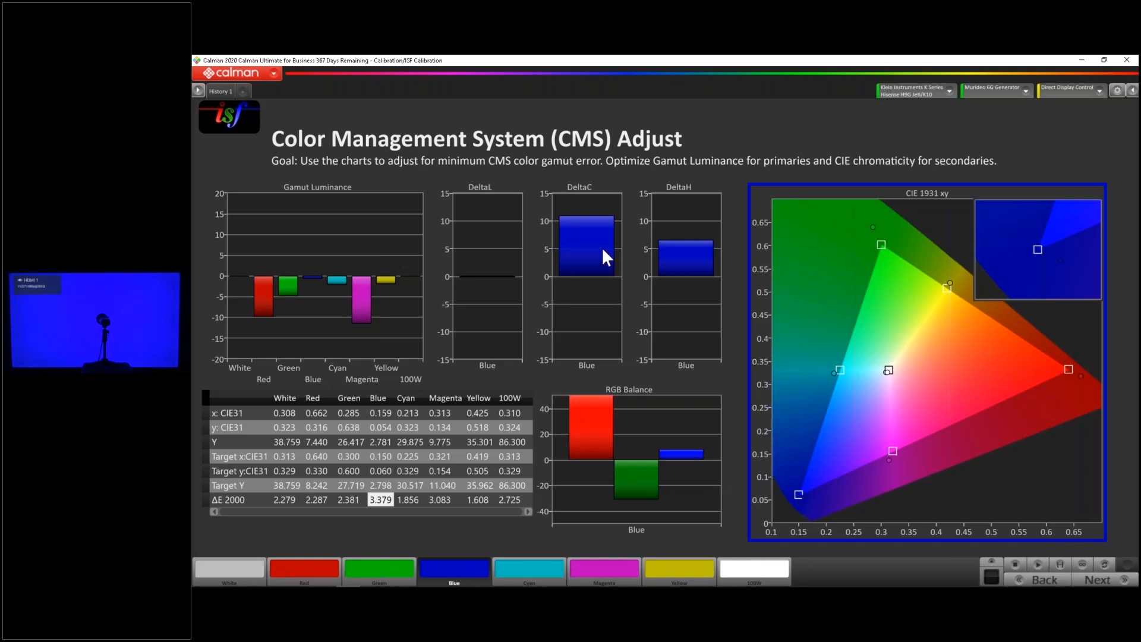
left_click(1034, 565)
mouse_move(597, 222)
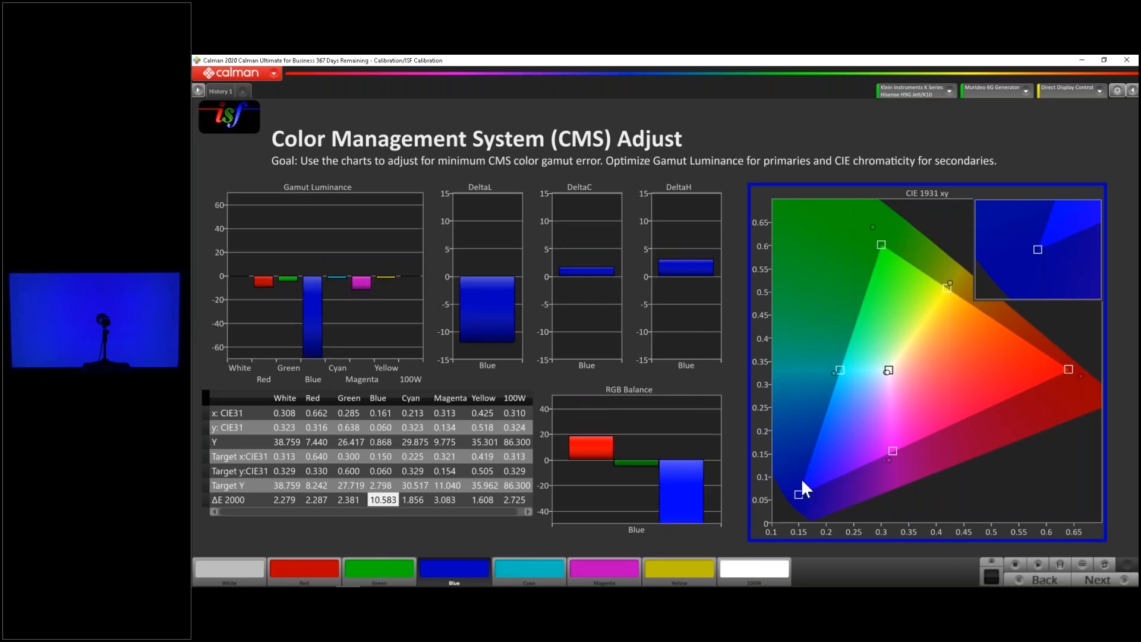
mouse_move(497, 315)
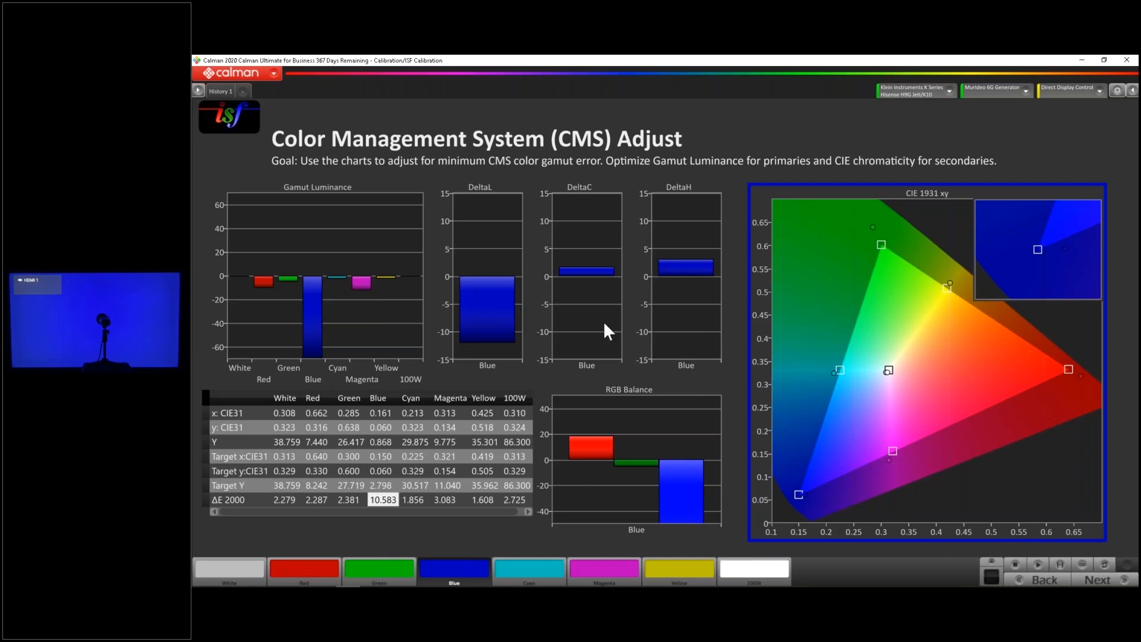
Raise blue's brightness on the TV in stages, re-measuring the blue patch after each change to match its target luminance
left_click(1037, 565)
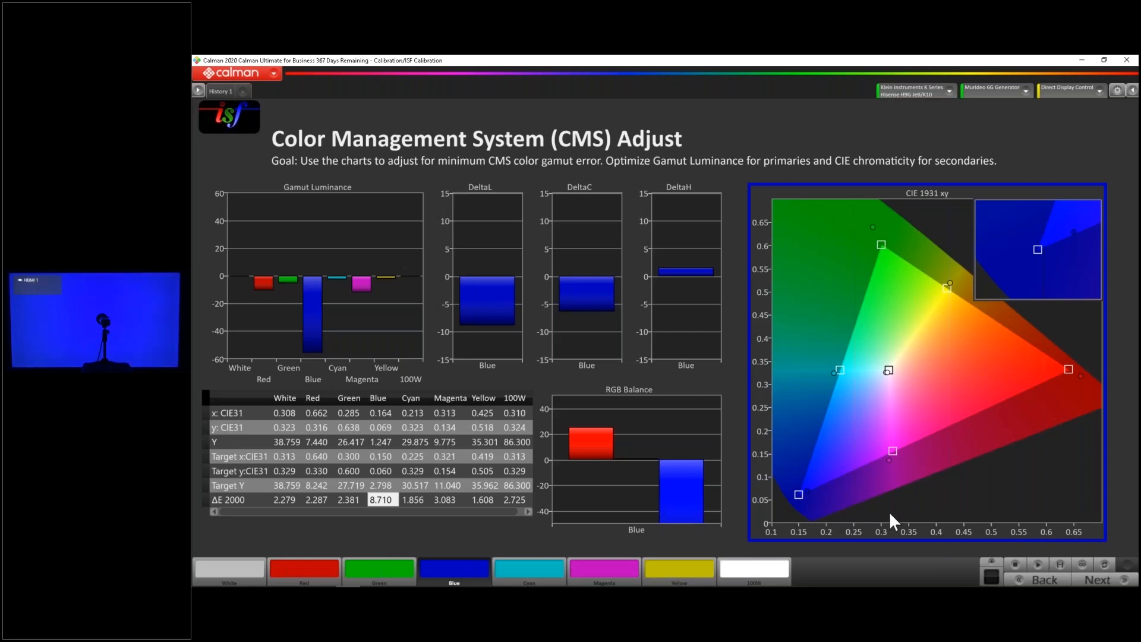
left_click(1037, 563)
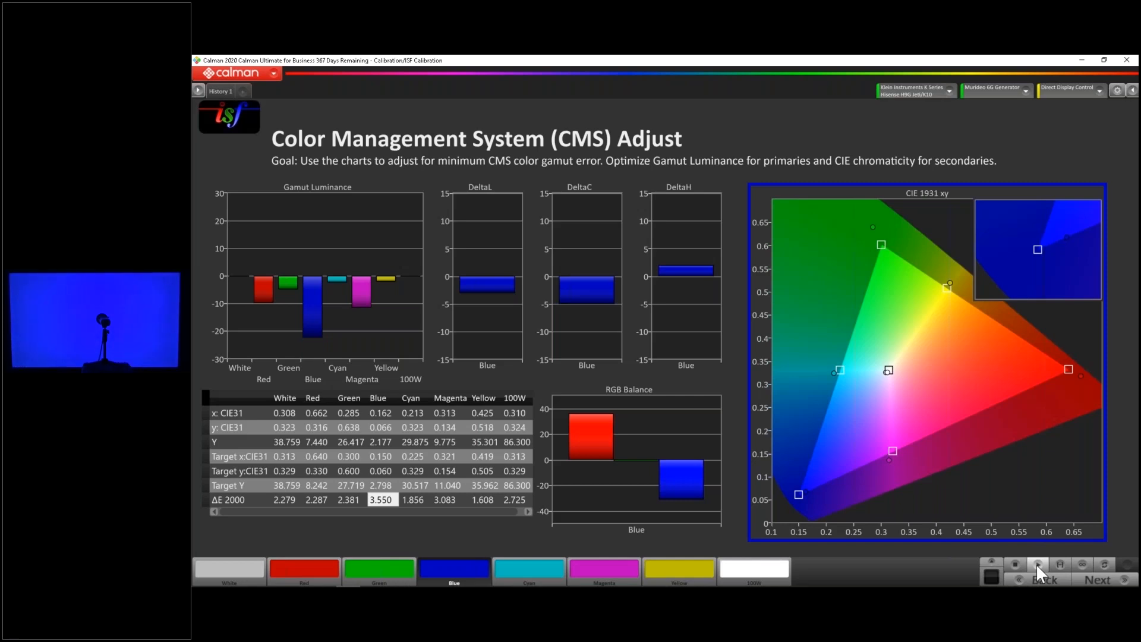
left_click(1038, 563)
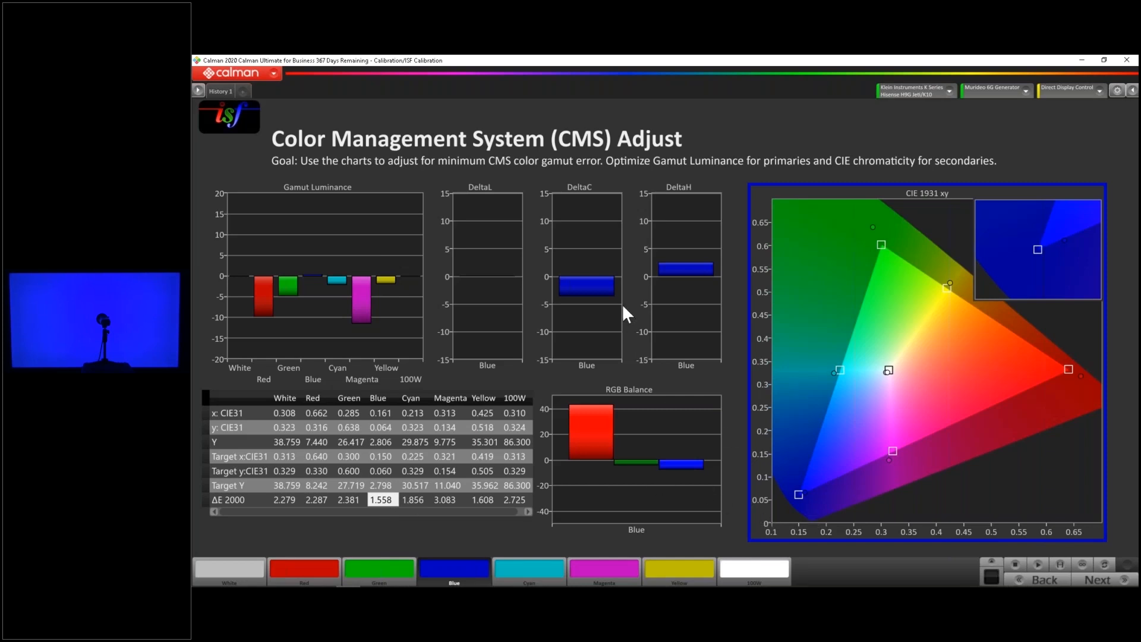
mouse_move(671, 271)
Display the red patch, highlight its ΔE 2000 value, and check red's errors after reducing its saturation on the TV
left_click(303, 567)
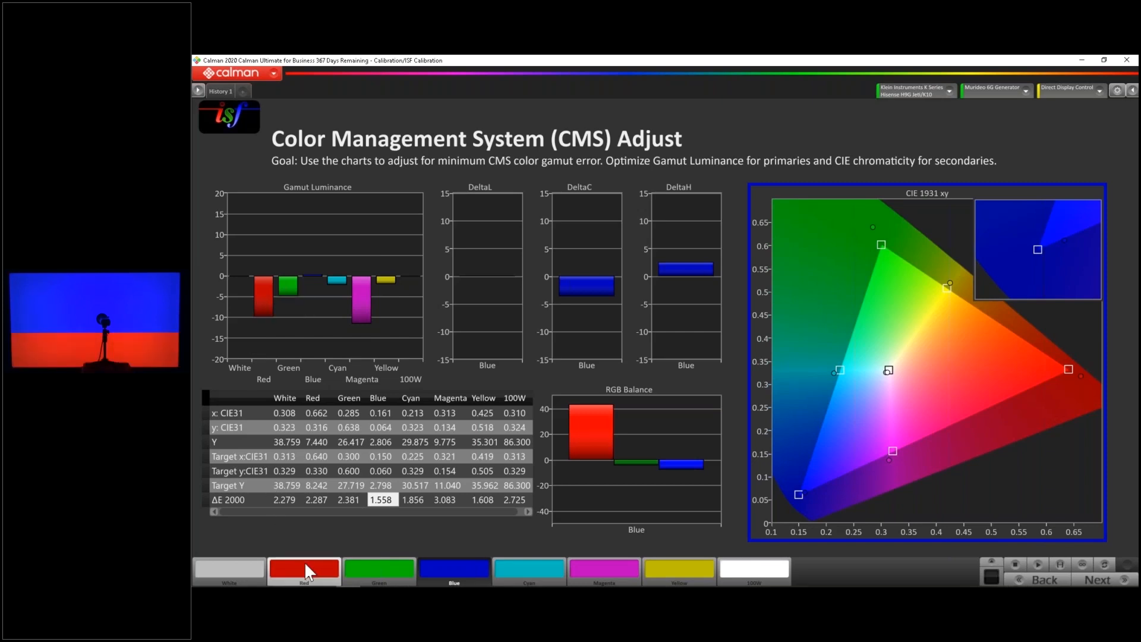
left_click(310, 501)
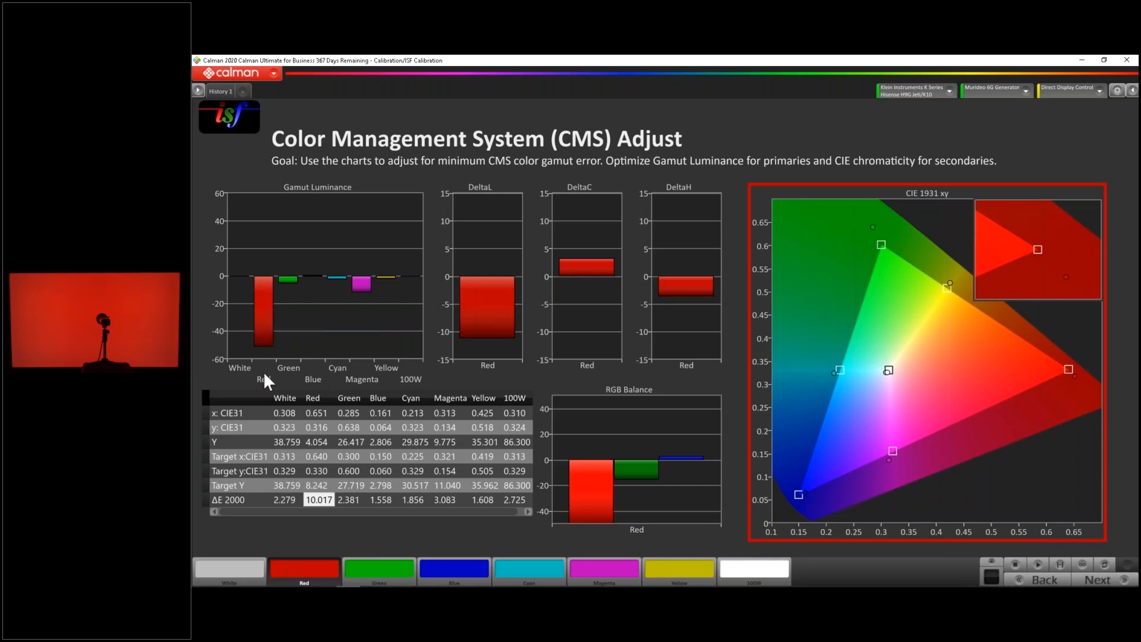
mouse_move(493, 305)
mouse_move(1074, 378)
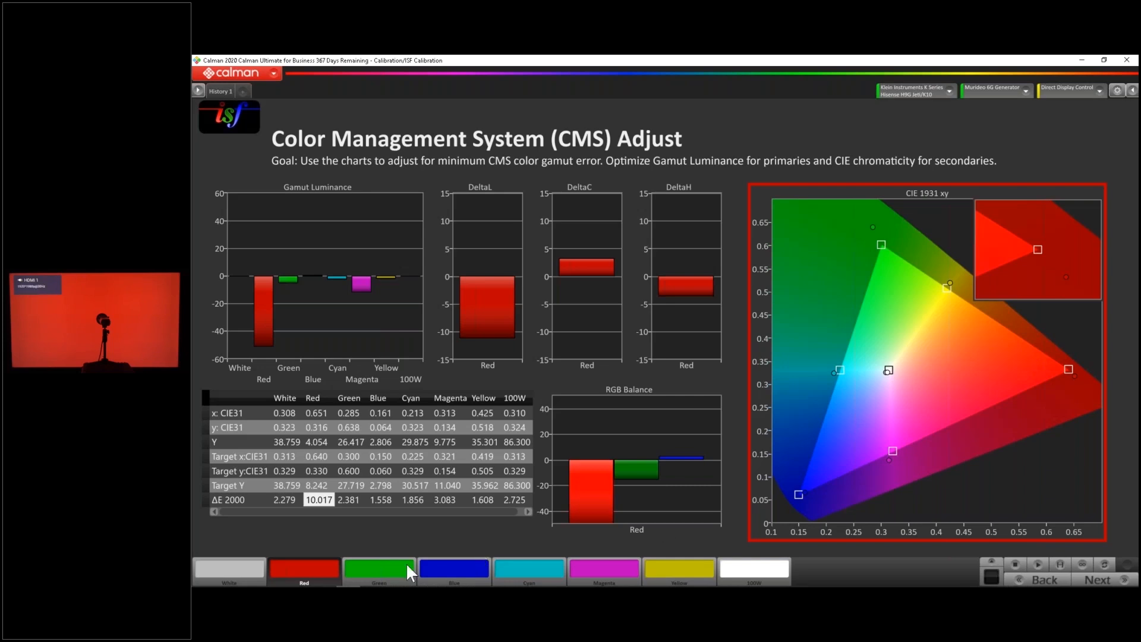
Re-measure the red patch while refining it in the TV's Color Tuner to match its target luminance and chromaticity
left_click(1037, 563)
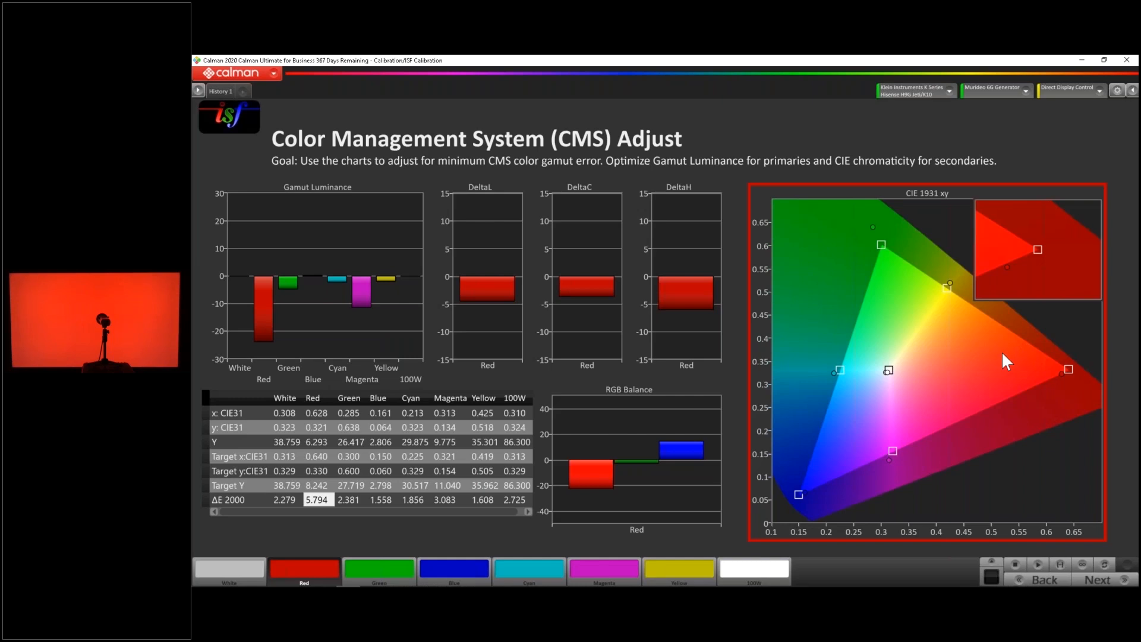
left_click(1039, 564)
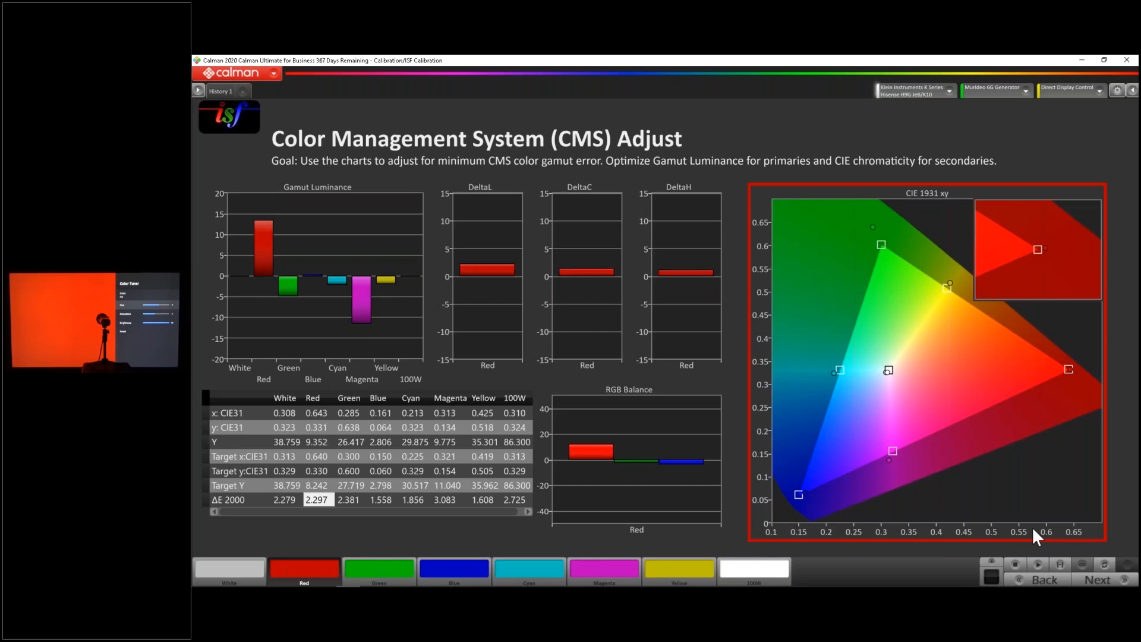
left_click(1020, 565)
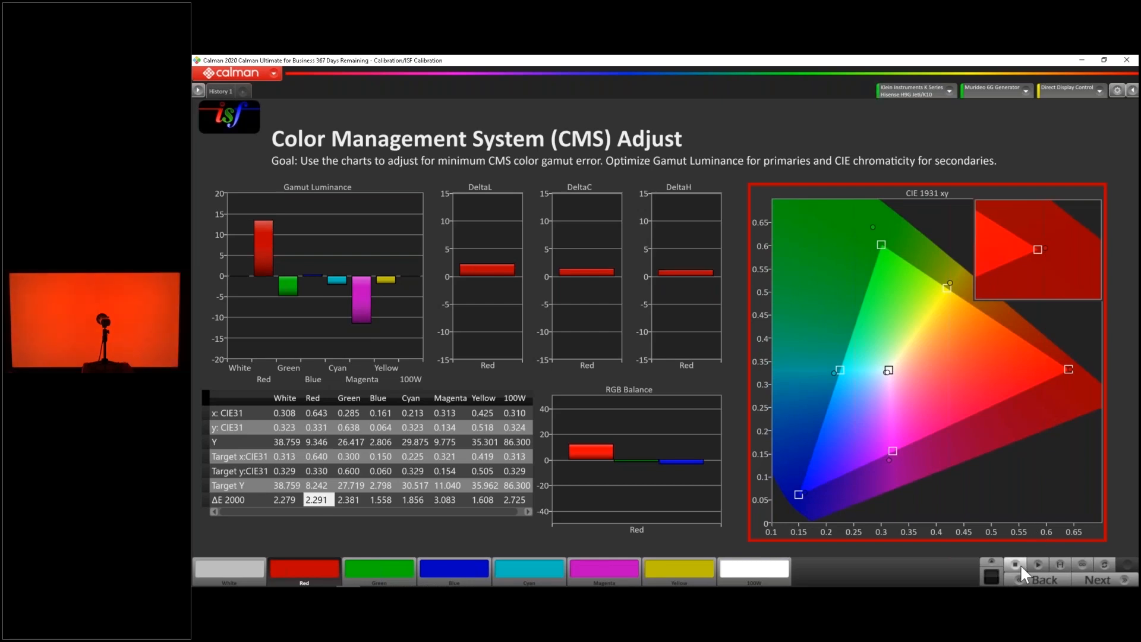
left_click(1031, 562)
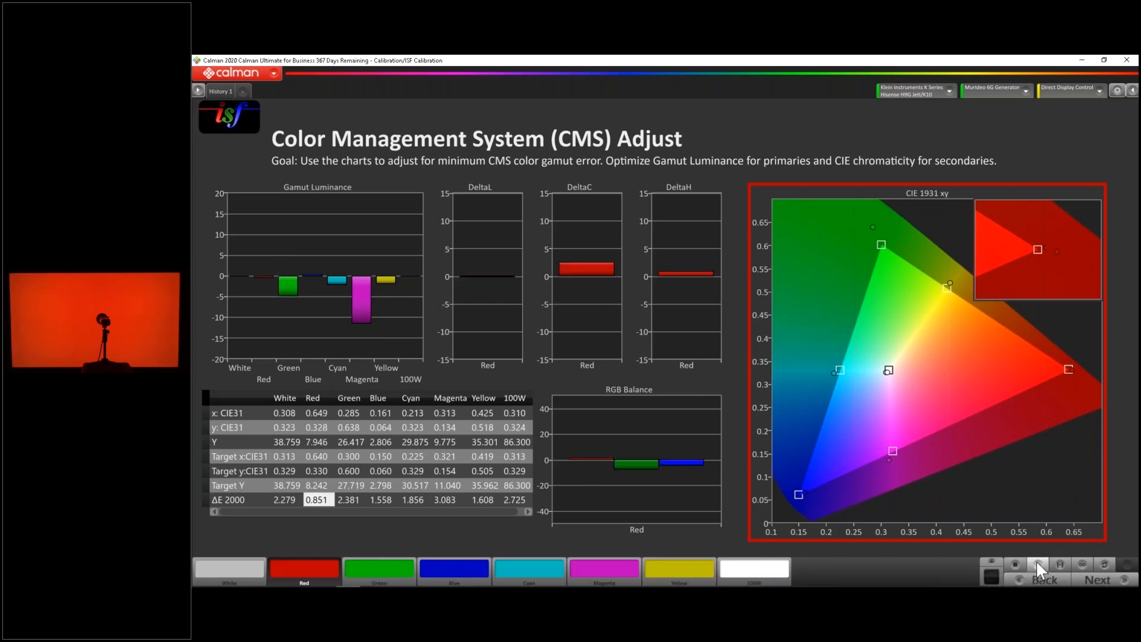
mouse_move(265, 293)
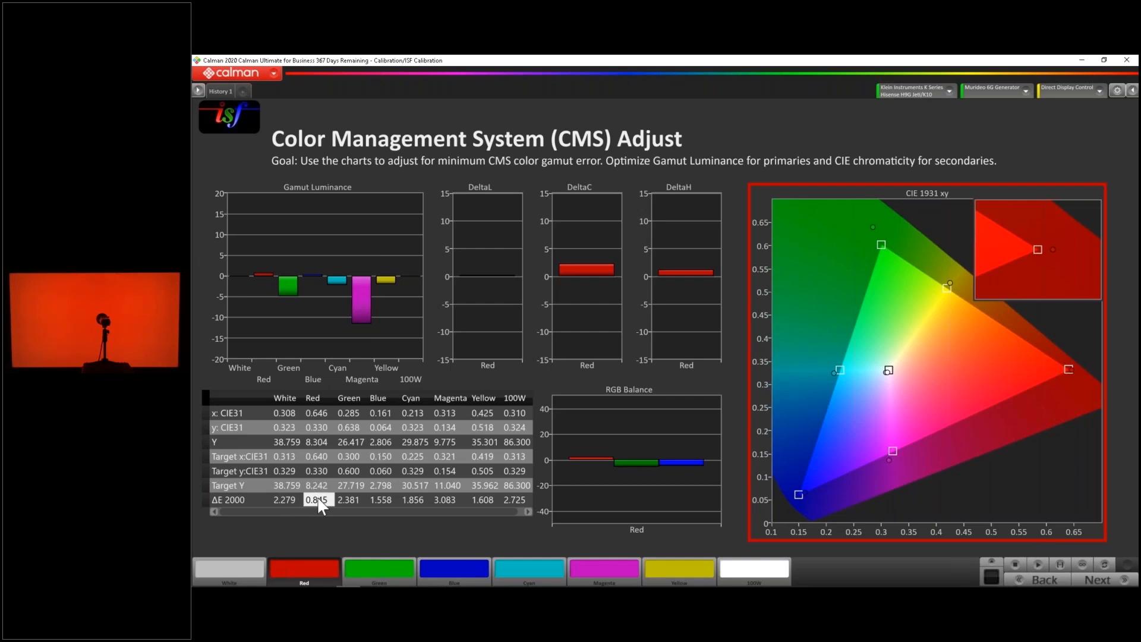
Display the green patch and measure it continuously while adjusting green in the TV's Color Tuner, and stop the readings
left_click(384, 567)
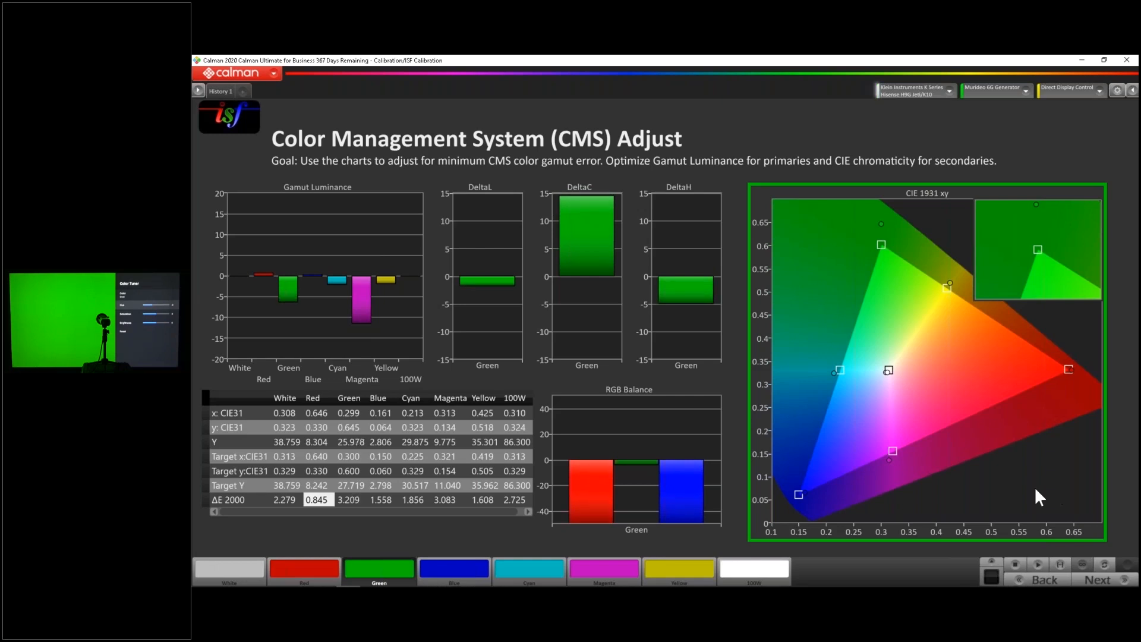
left_click(1022, 562)
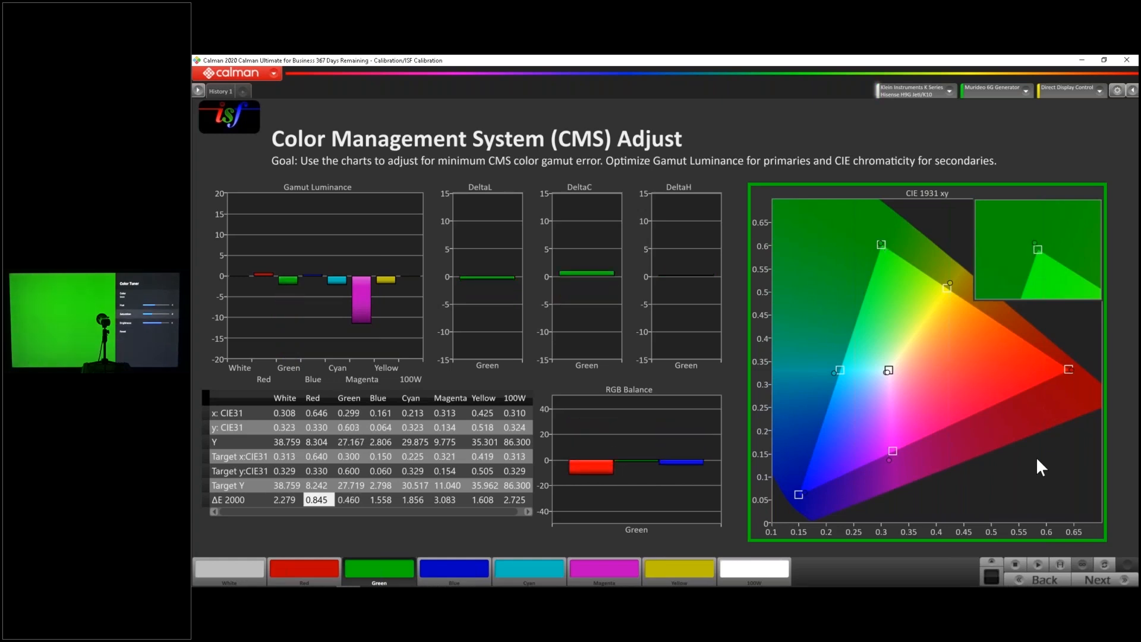
left_click(356, 501)
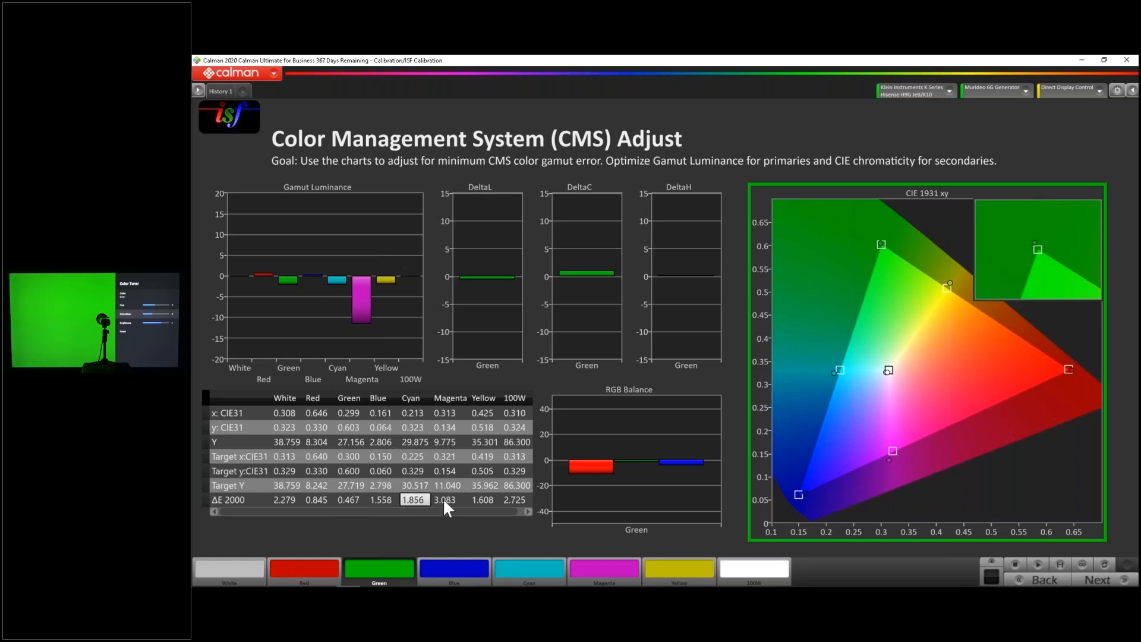
Re-measure the magenta patch while raising its luminance on the TV, and measure the cyan patch with its ΔE 2000 value highlighted
left_click(617, 575)
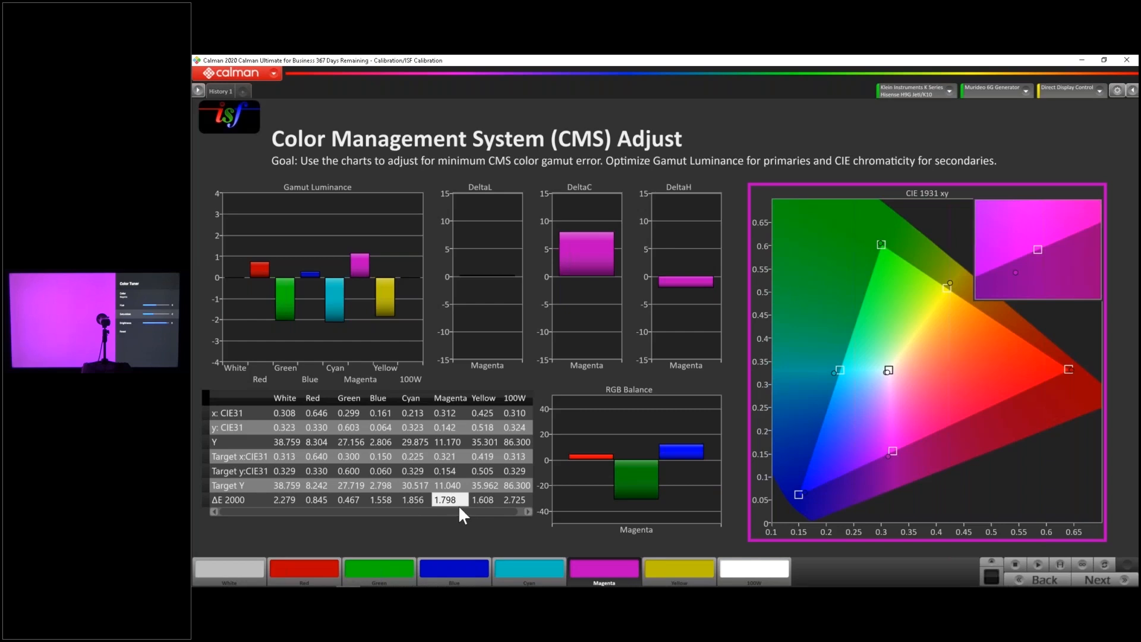
left_click(522, 558)
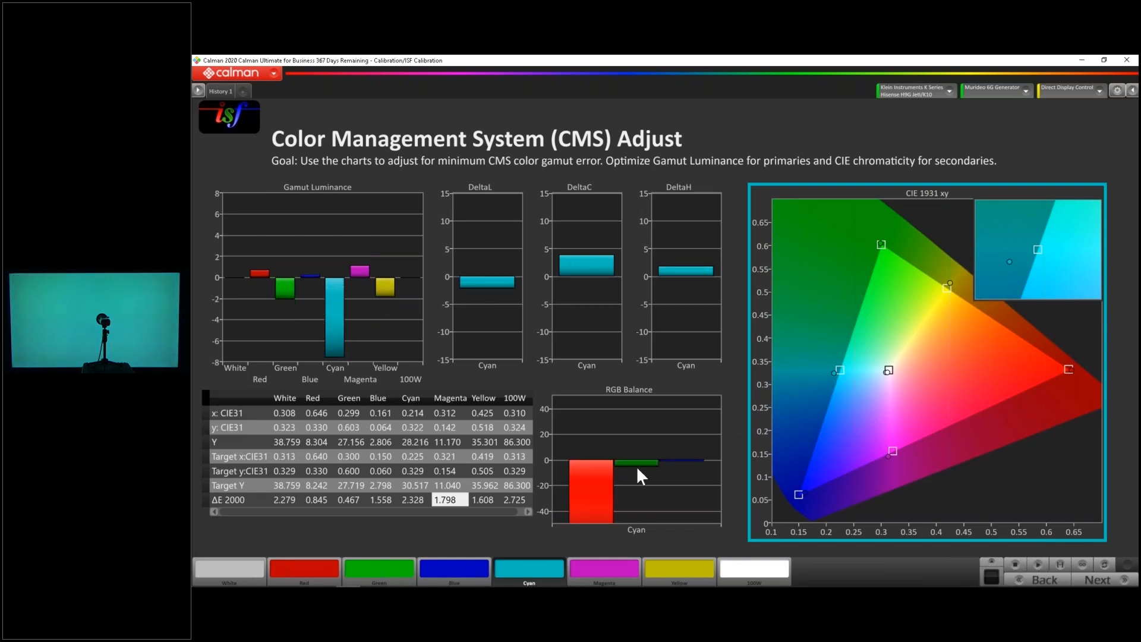
left_click(408, 499)
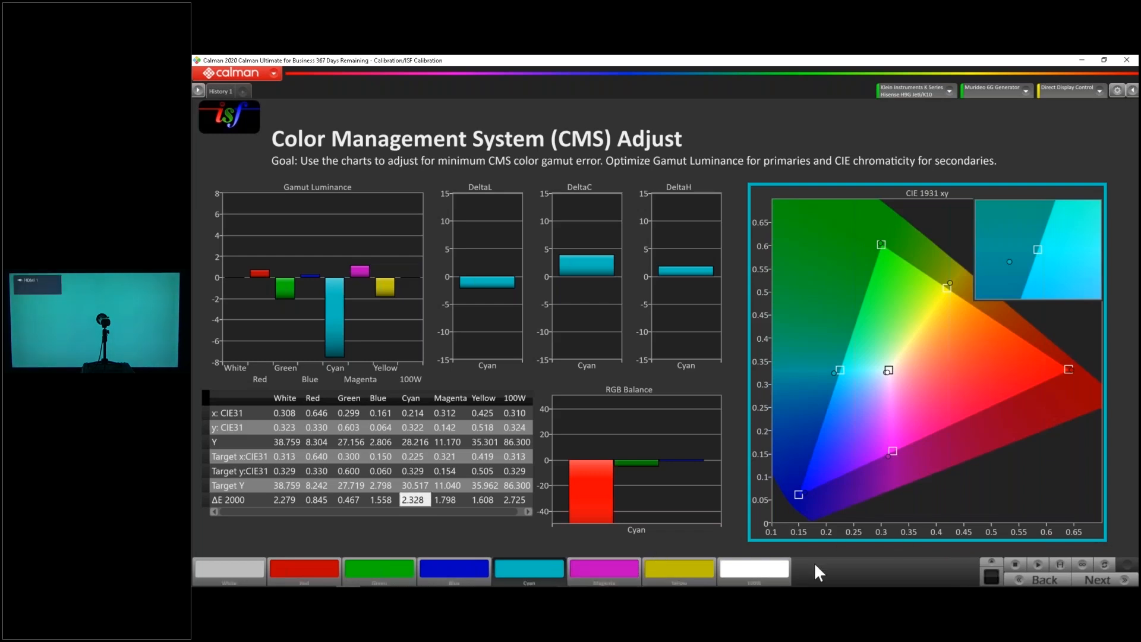
Adjust cyan on the TV in stages, re-measuring its patch after each change to approach its target luminance and chromaticity
left_click(1039, 565)
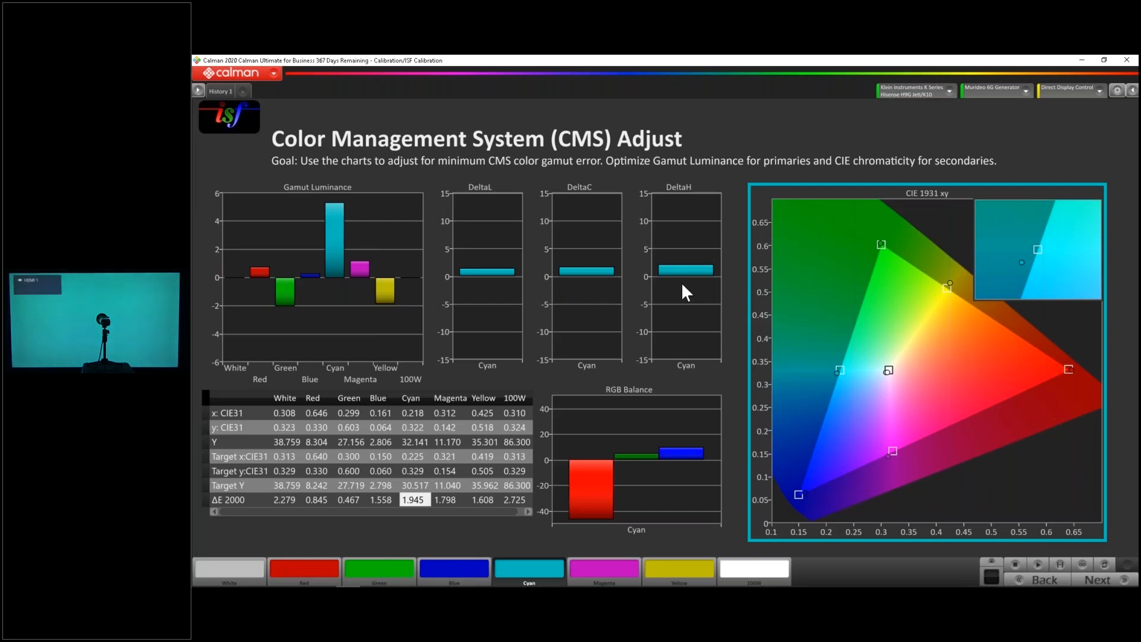
left_click(1037, 564)
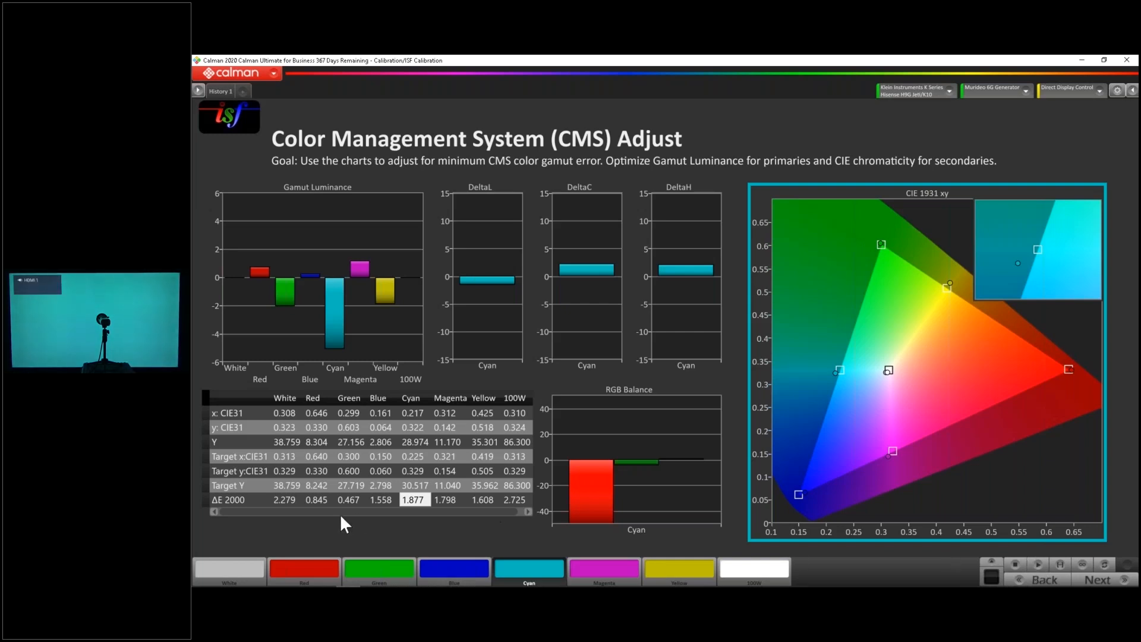
left_click(1038, 564)
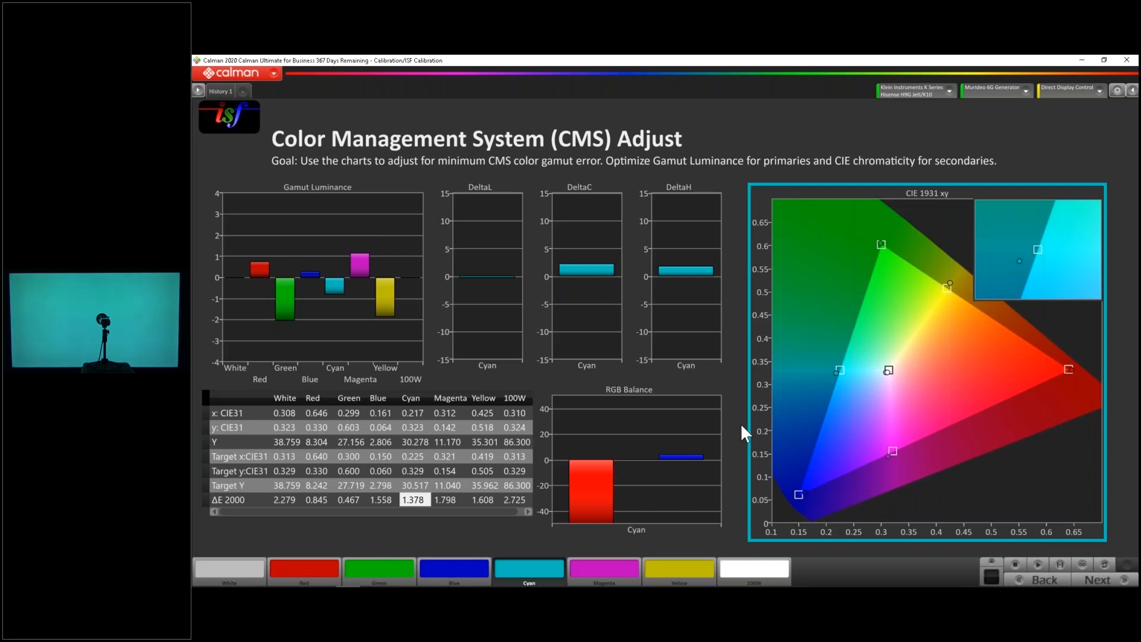
left_click(1037, 566)
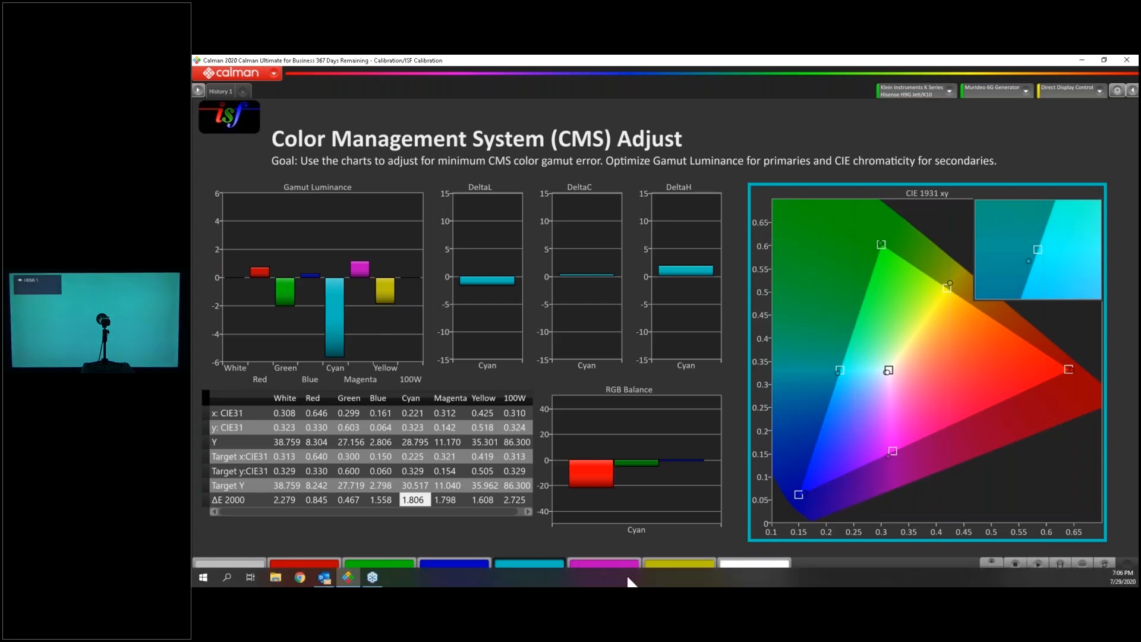
left_click(1038, 568)
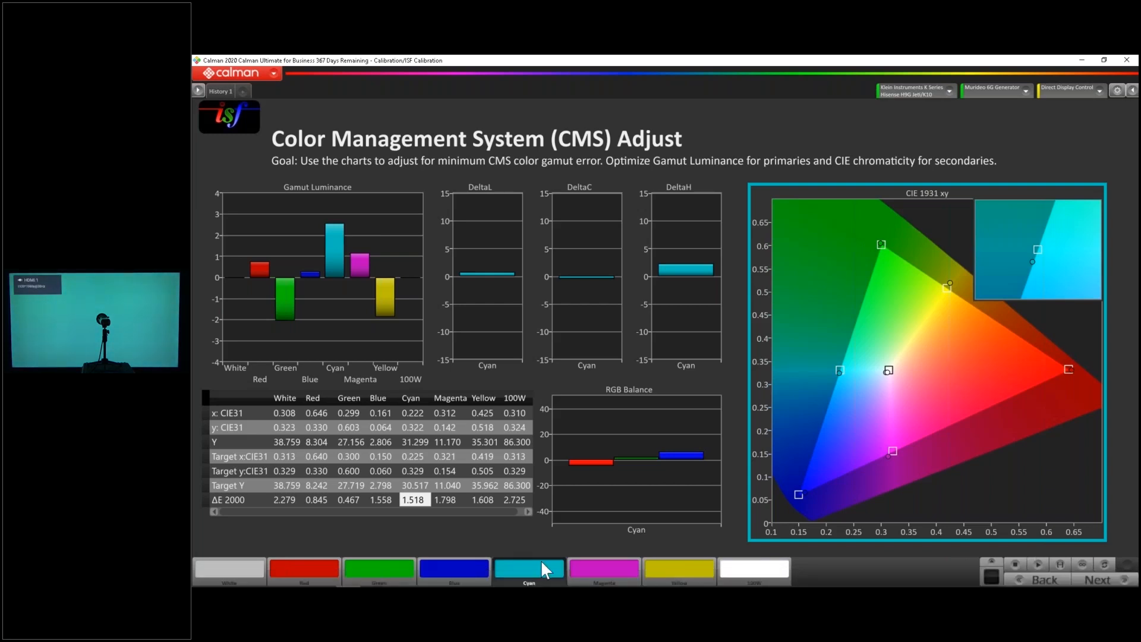
left_click(1035, 565)
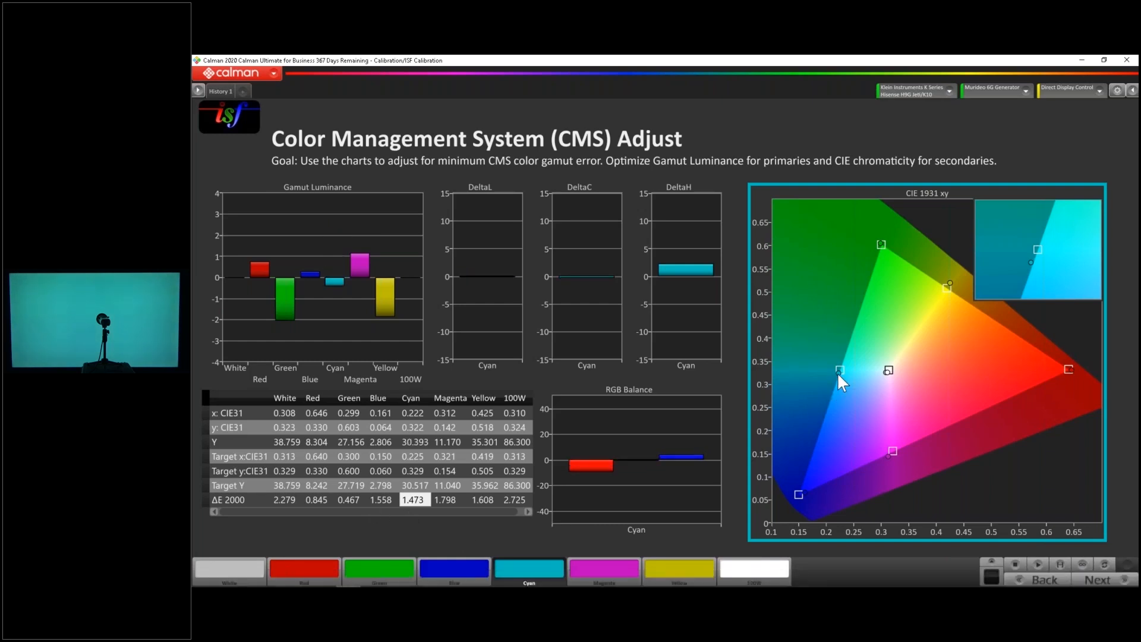
Display the yellow patch and re-measure it after each TV adjustment to match its target chromaticity and luminance
mouse_move(839, 376)
left_click(665, 566)
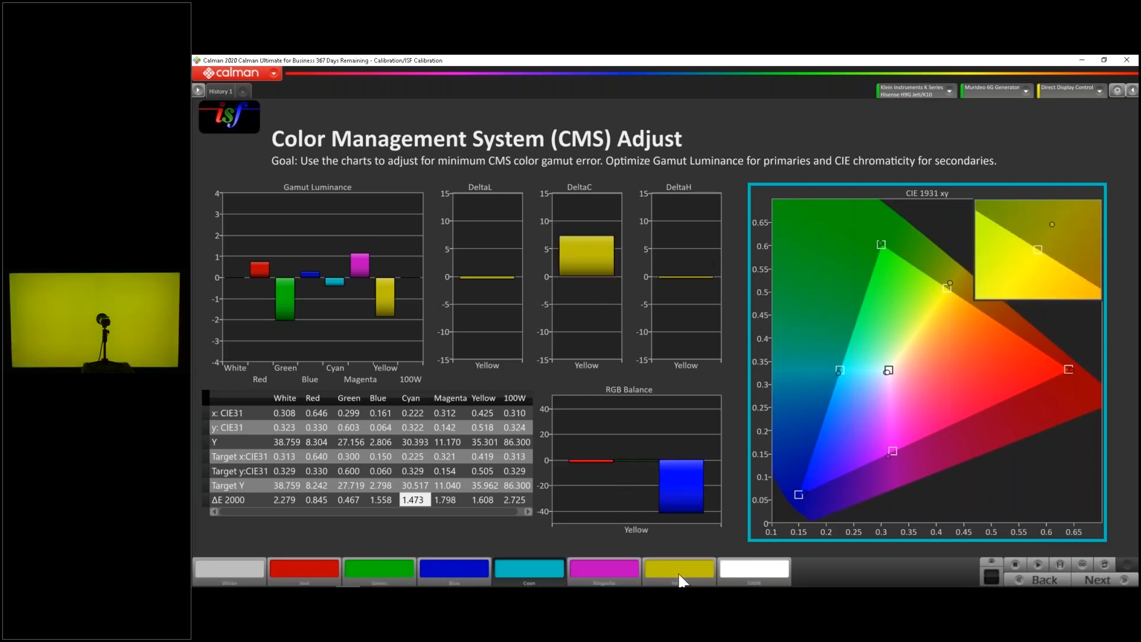
left_click(1037, 567)
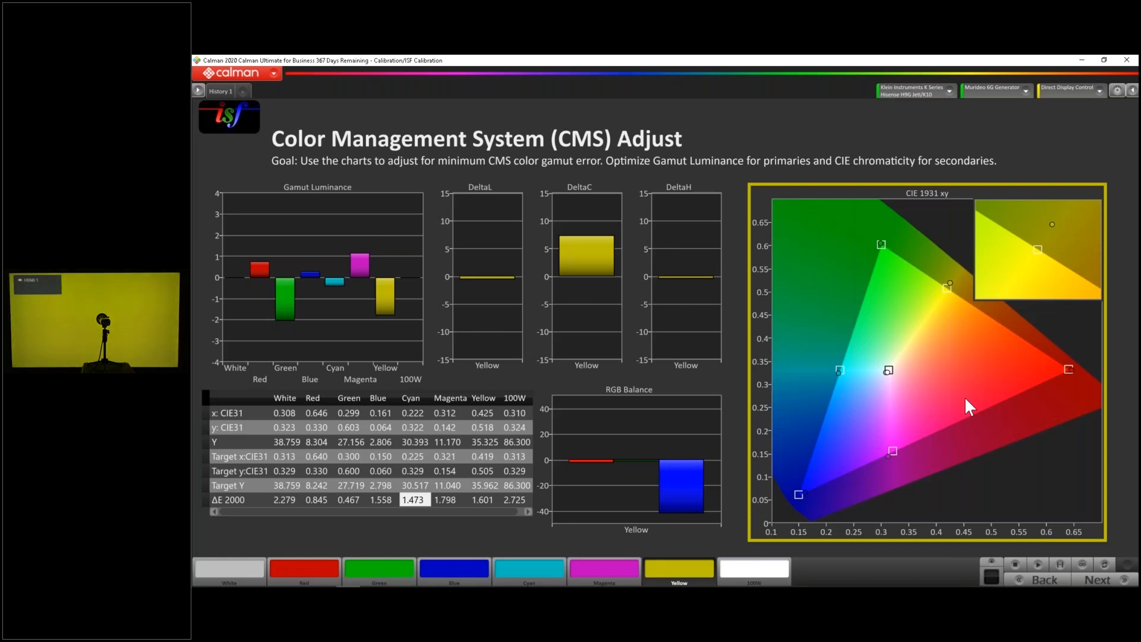
left_click(1043, 564)
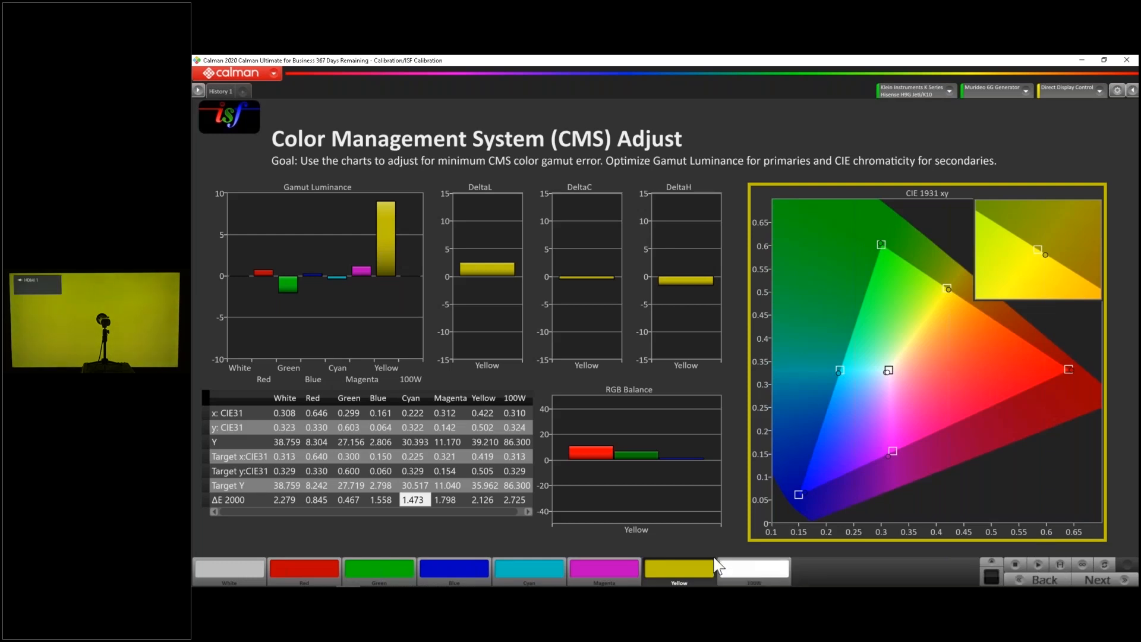
left_click(1038, 562)
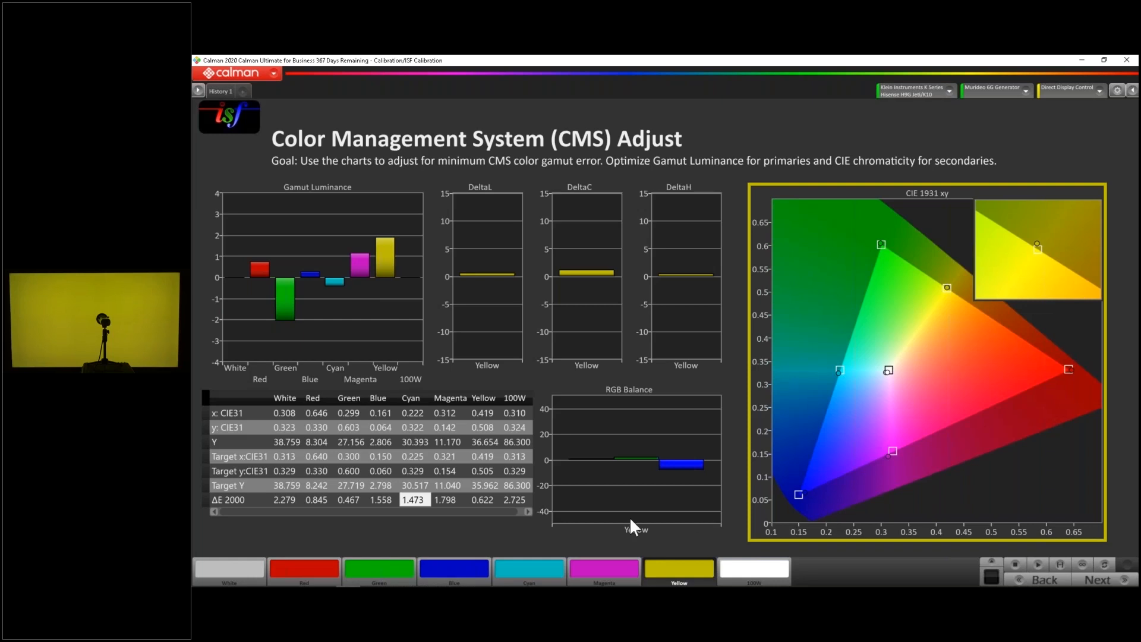
Display the 100% white patch and measure the full CMS color series
left_click(755, 569)
left_click(1059, 562)
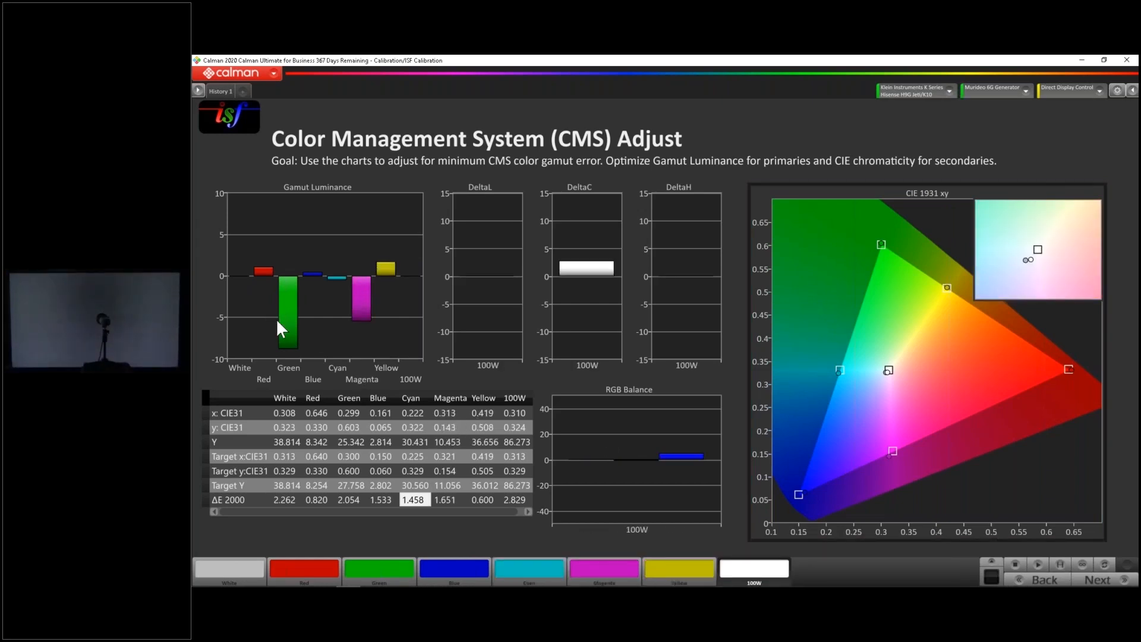
Raise the luminance of green and magenta on the TV, re-measuring each patch to reduce its gamut luminance error
mouse_move(291, 311)
left_click(401, 569)
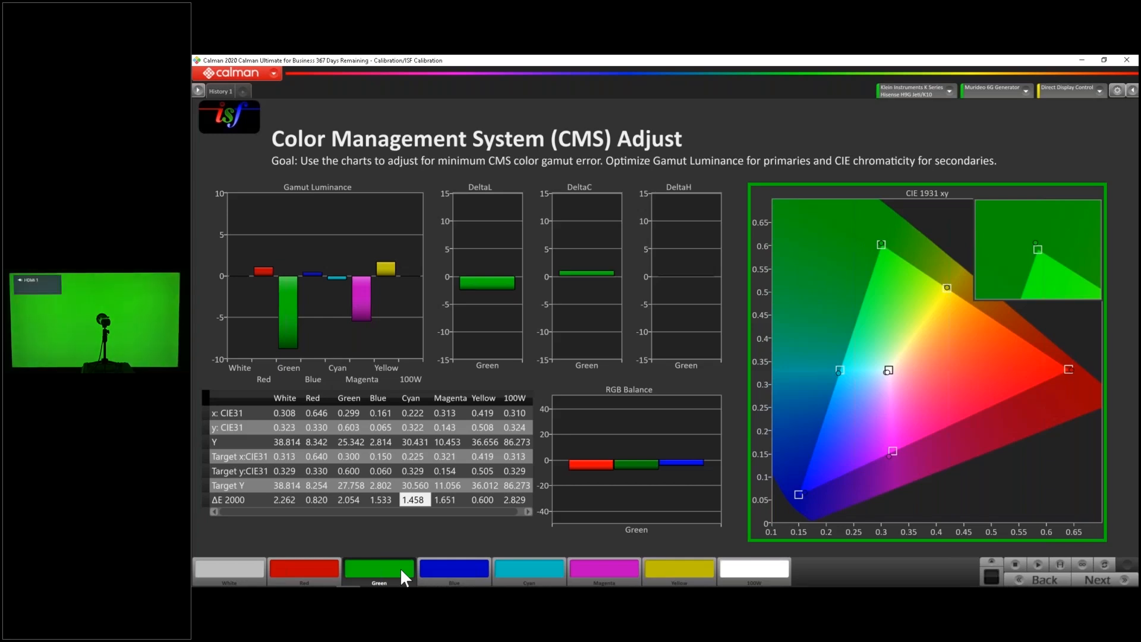
left_click(1037, 563)
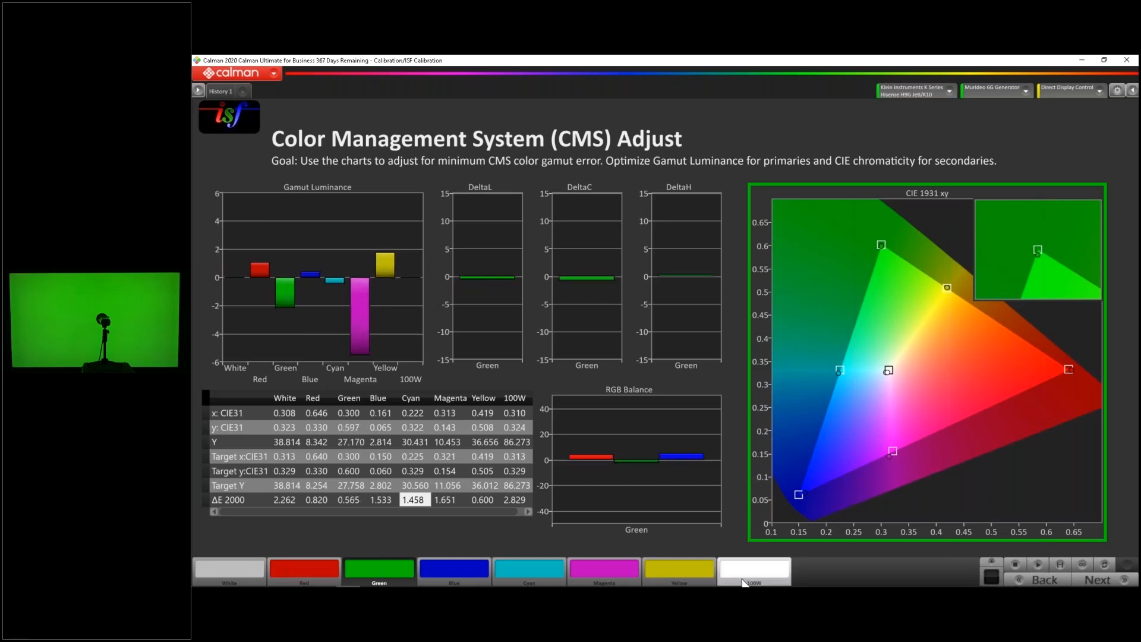
left_click(601, 562)
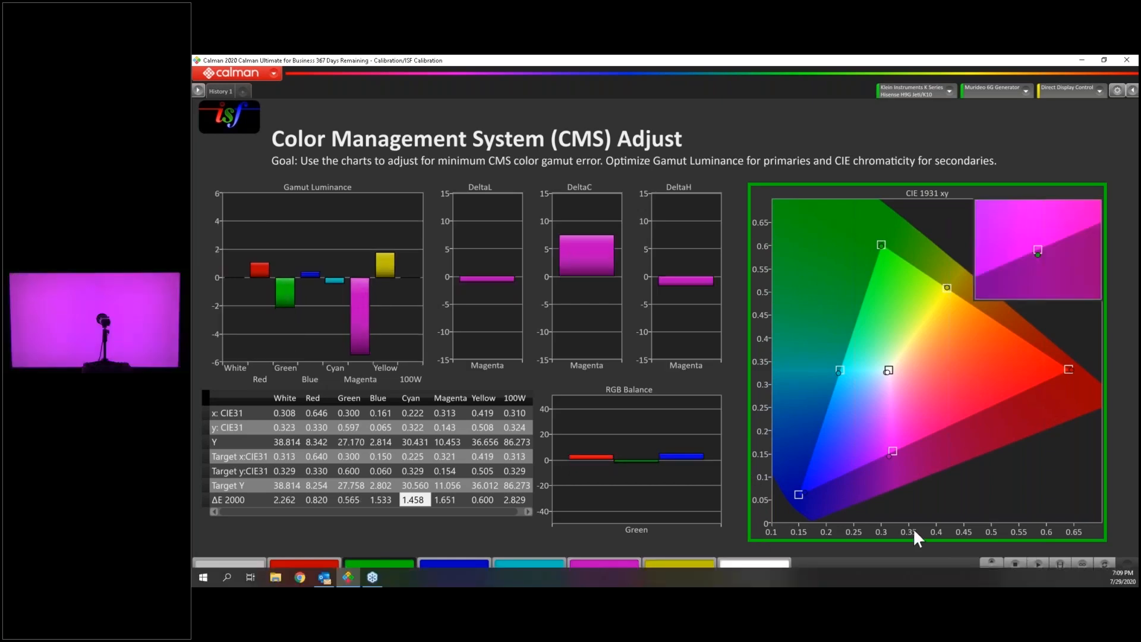
left_click(1037, 564)
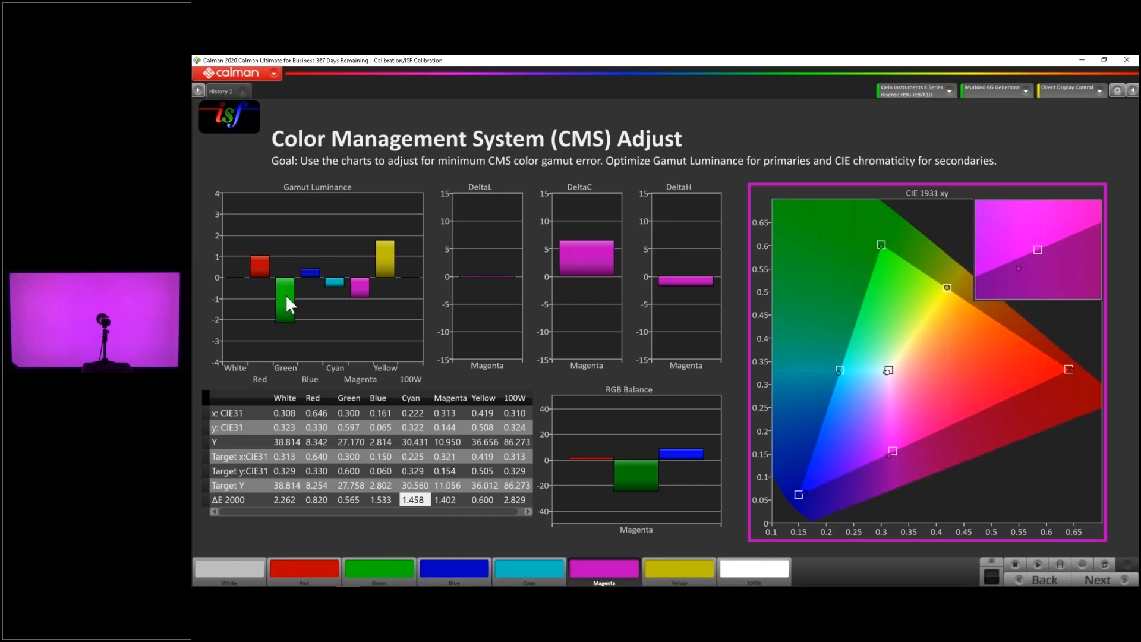
Display the green patch again, raise green's luminance further on the TV, and re-measure it
mouse_move(284, 320)
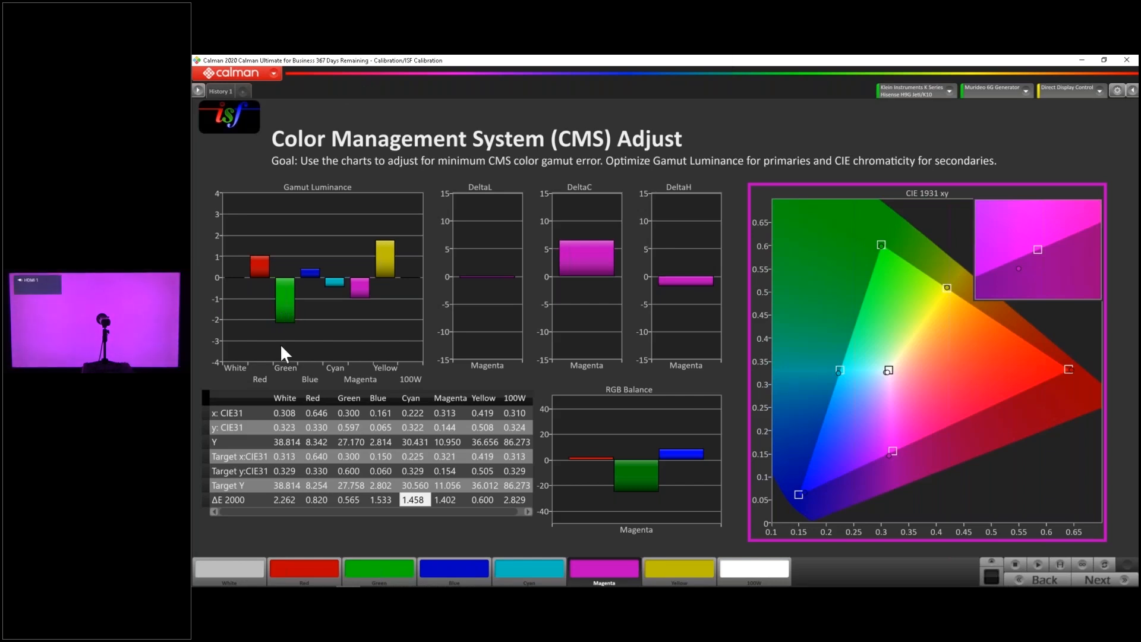
left_click(400, 564)
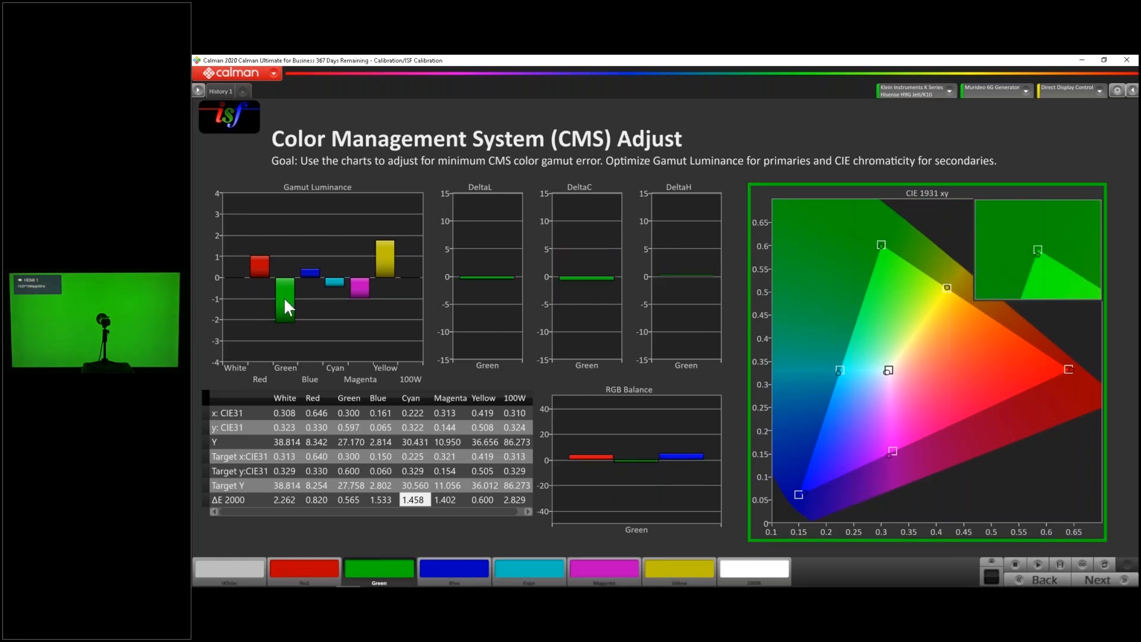
left_click(1039, 559)
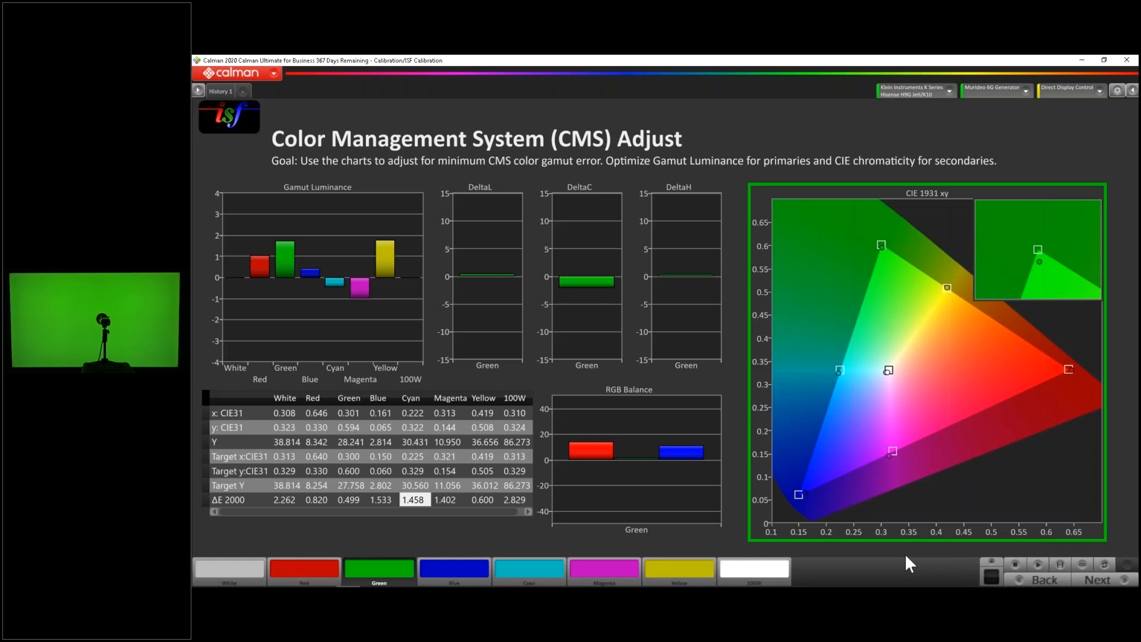
Show the GIF Skintone test pattern on the TV to judge the calibrated colors on people
left_click(990, 559)
scroll(1010, 486, "down", 2)
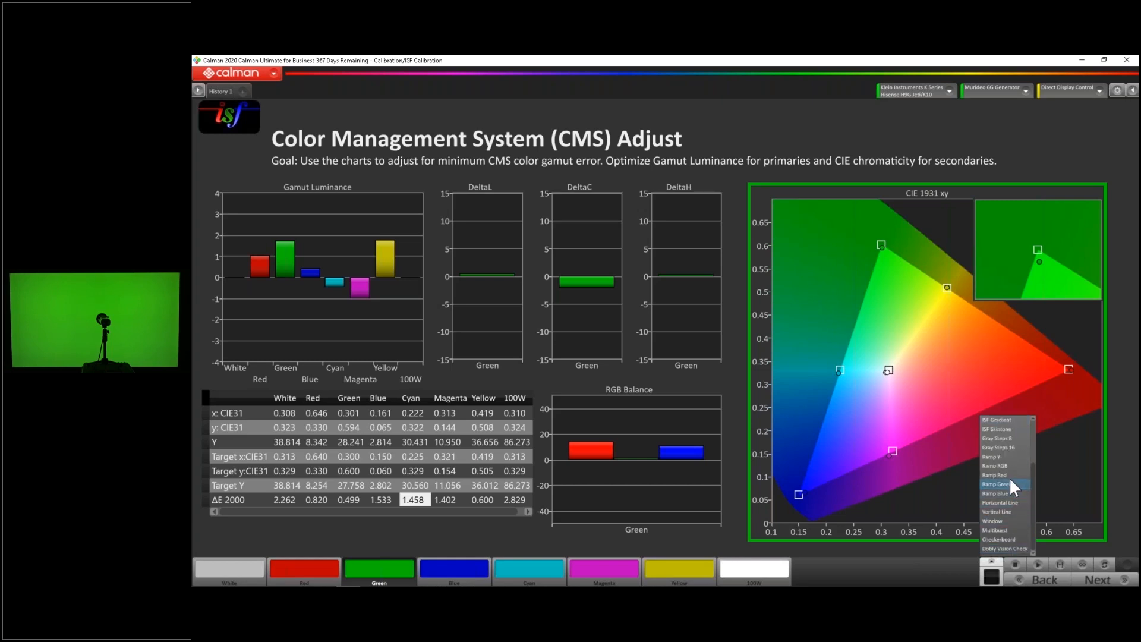
left_click(1015, 425)
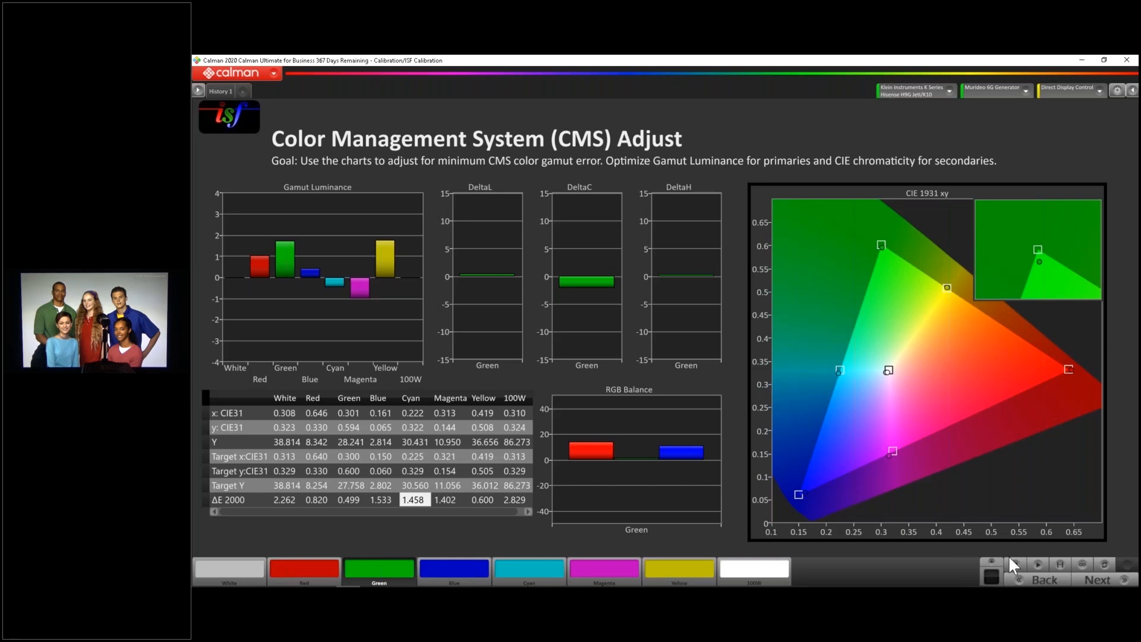
Advance to the Saturation Sweeps page and measure the complete series of saturation patches
left_click(1101, 582)
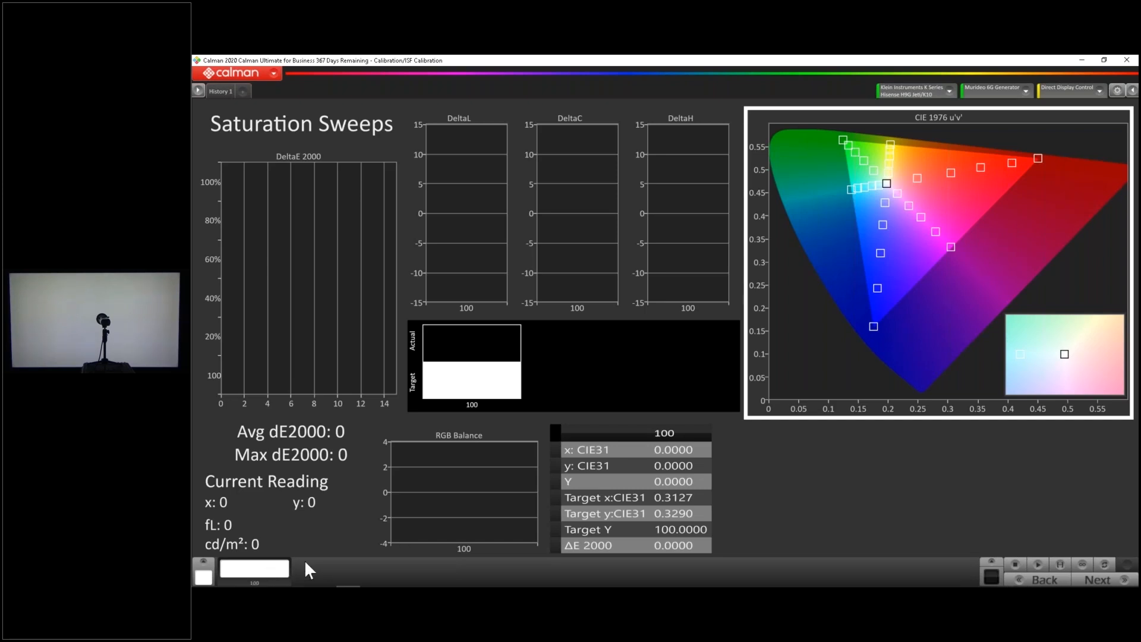
left_click(1058, 563)
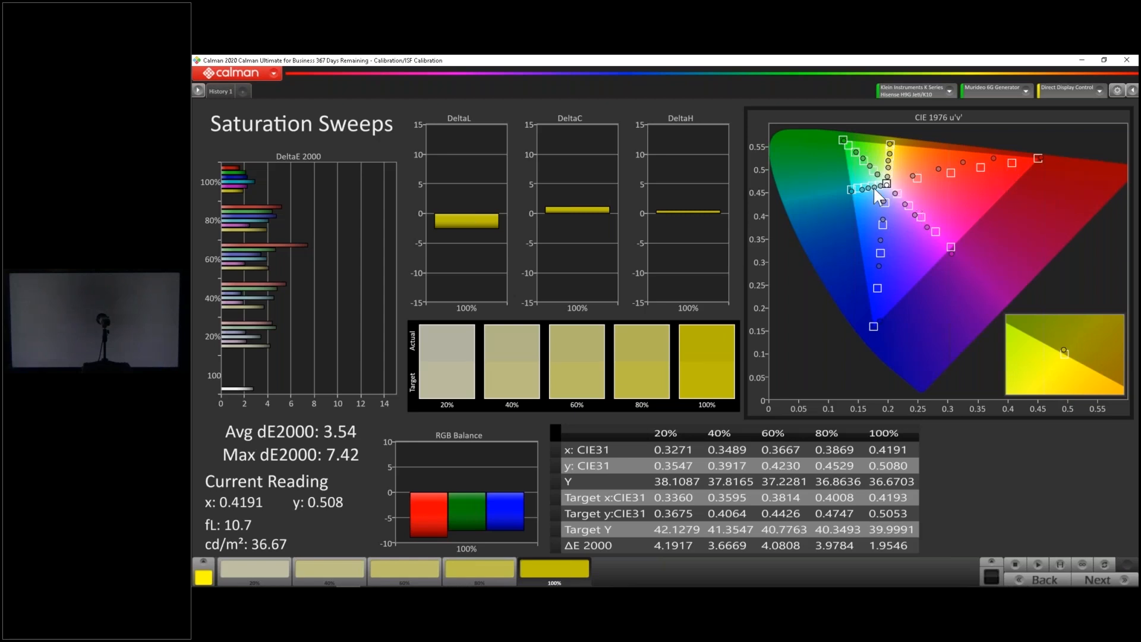
Compare the measured saturation points with their targets along the color axes of the CIE 1976 chart
mouse_move(913, 177)
mouse_move(1041, 160)
left_click(1077, 581)
mouse_move(961, 163)
mouse_move(1043, 165)
mouse_move(875, 186)
Show the red saturation series, display its 80% patch, and re-measure it while adjusting red on the TV
mouse_move(889, 164)
left_click(203, 567)
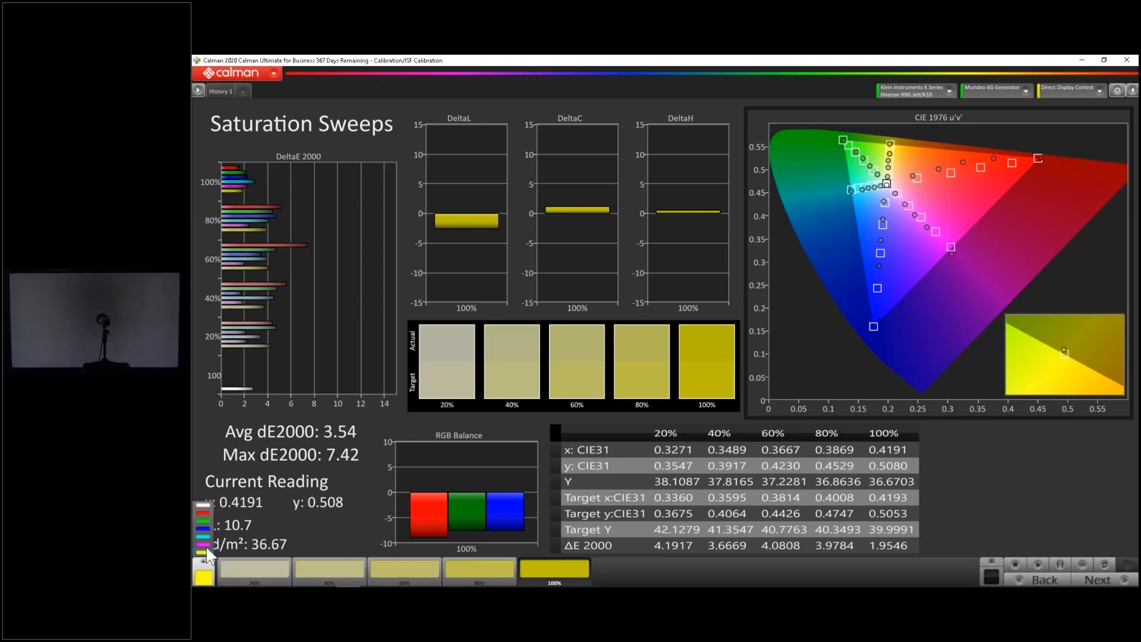
left_click(206, 511)
left_click(485, 561)
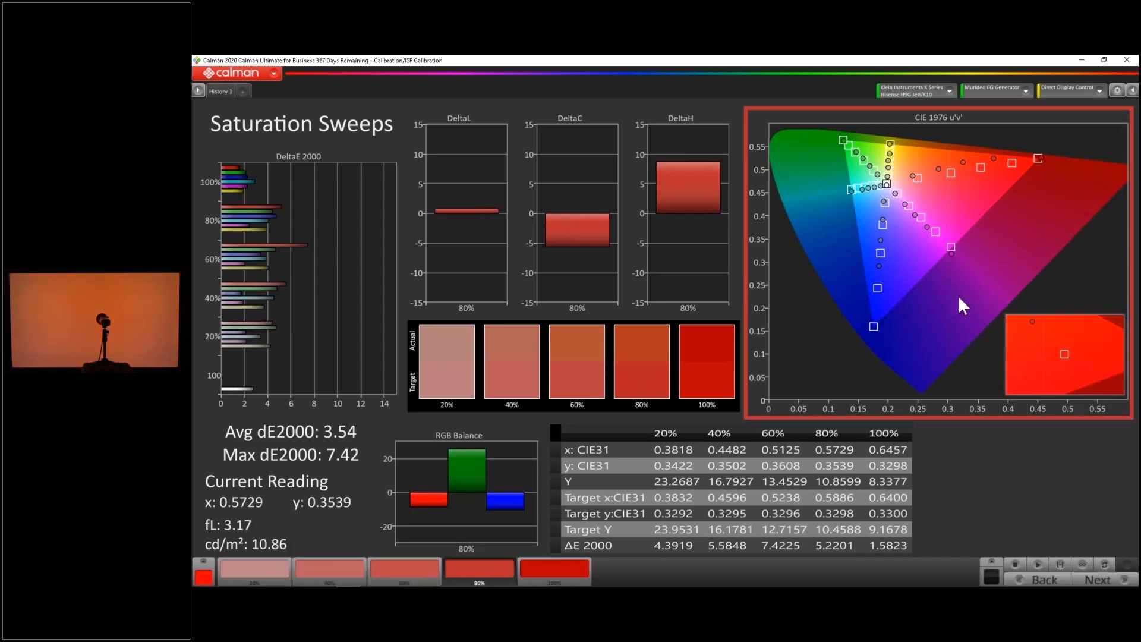
mouse_move(995, 157)
mouse_move(1041, 157)
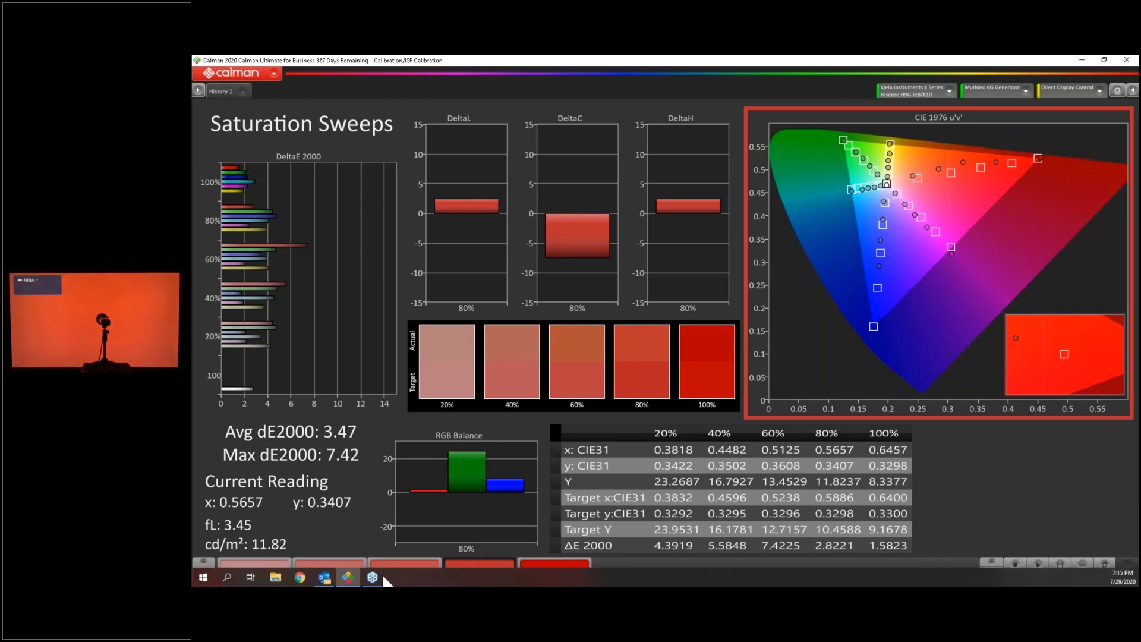
Re-measure the remaining red saturation patches, including 20%, 40% and 60%, and check their points against the chart targets
left_click(254, 569)
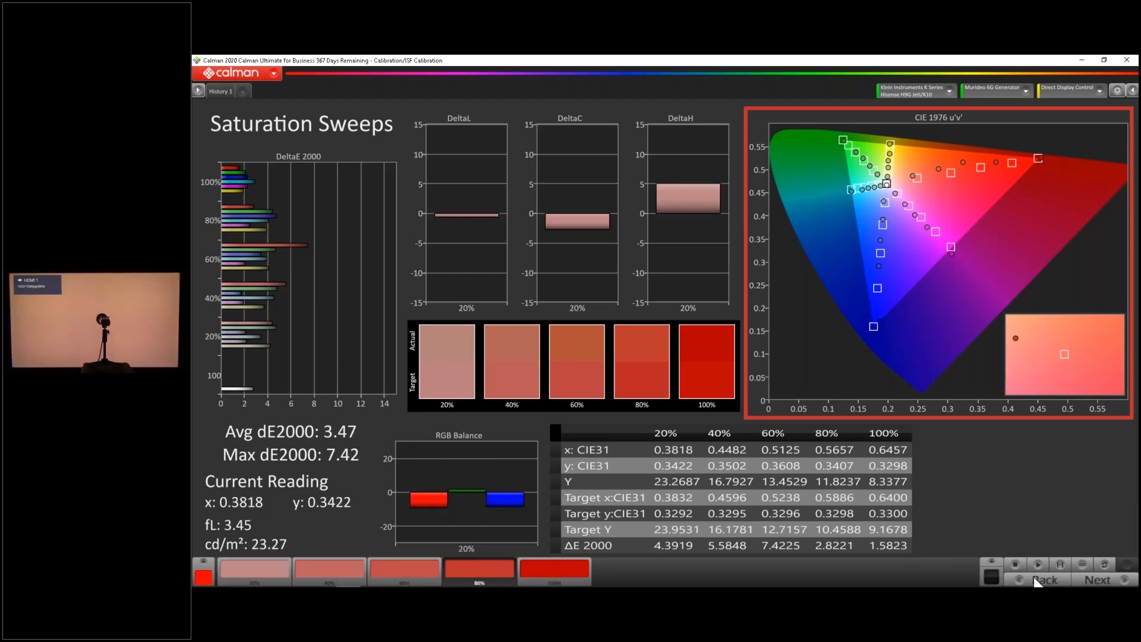
left_click(344, 569)
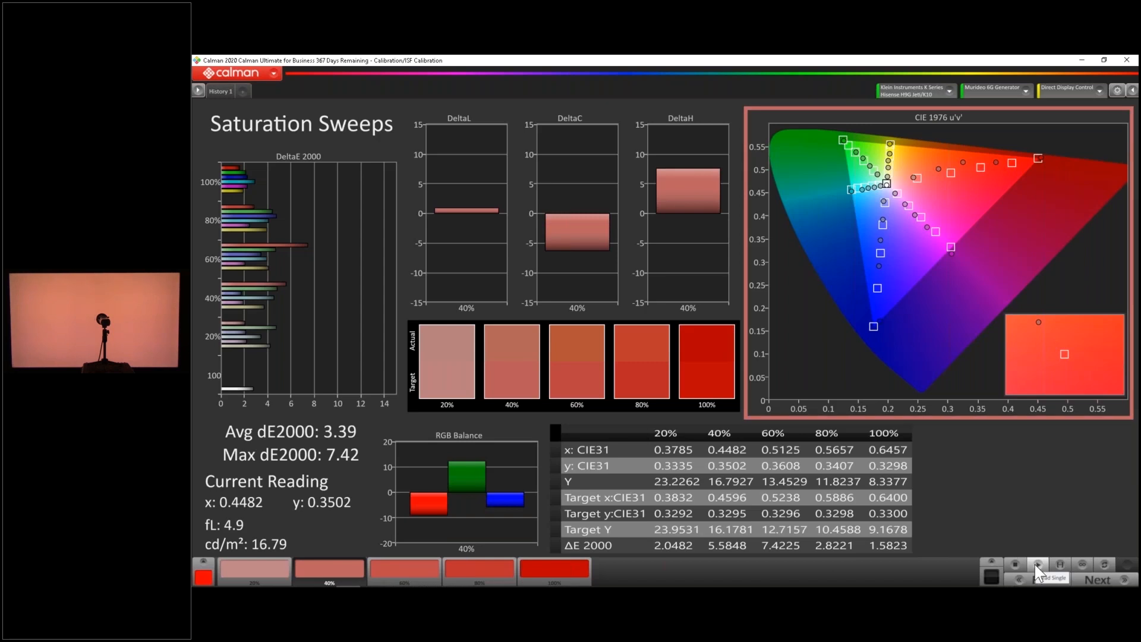
left_click(395, 570)
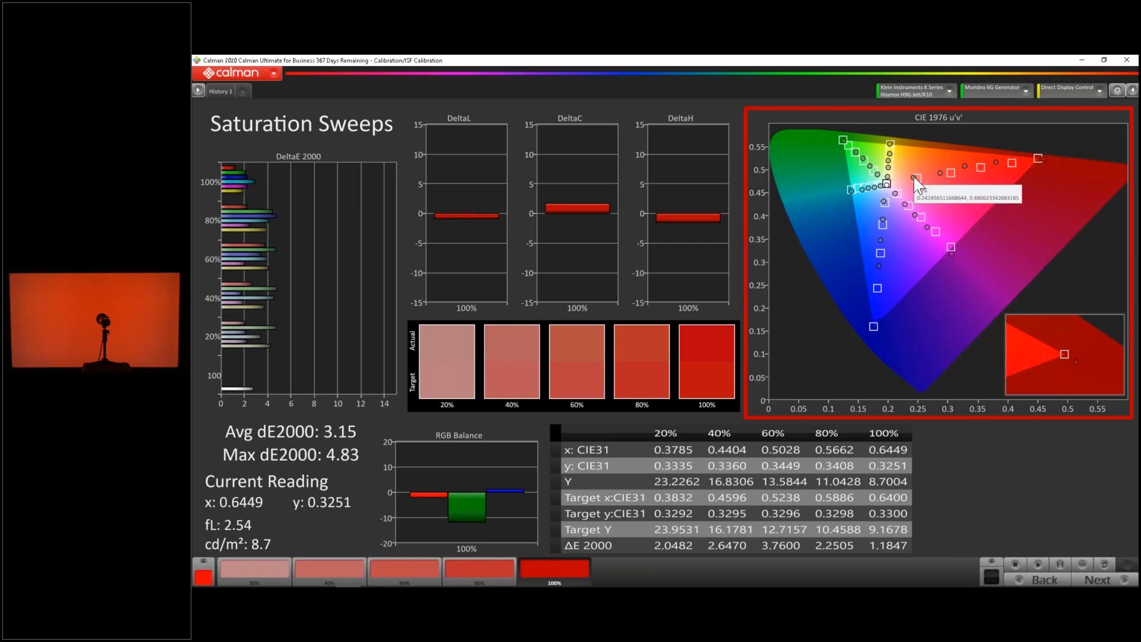
mouse_move(952, 175)
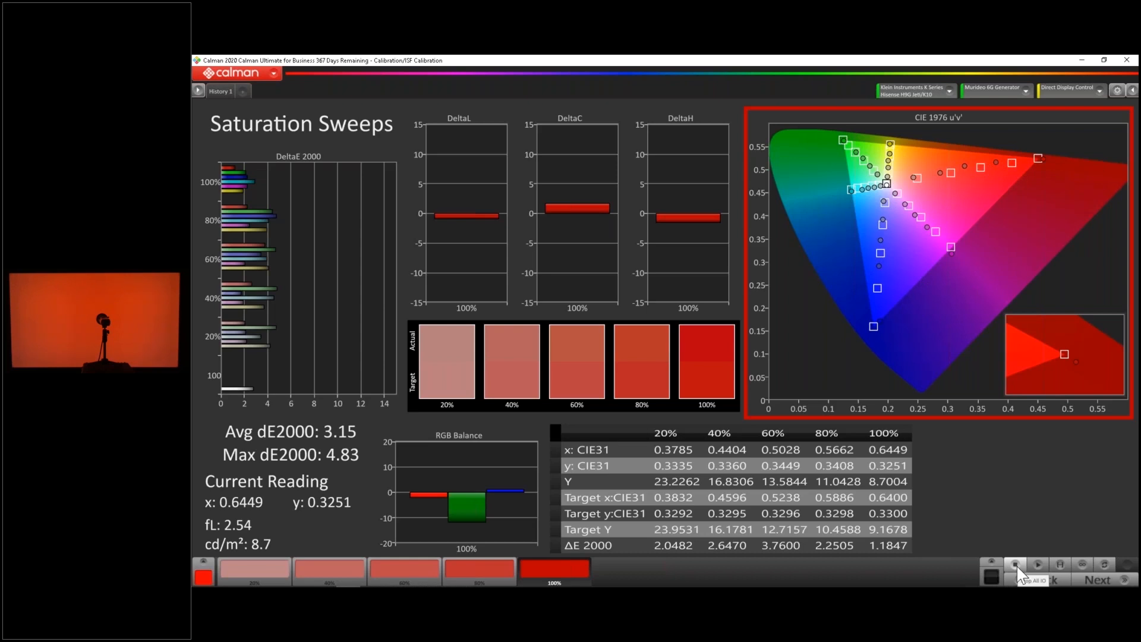
Advance to the Recheck Black/White Levels page and display the Brightness test pattern on the TV
left_click(1099, 580)
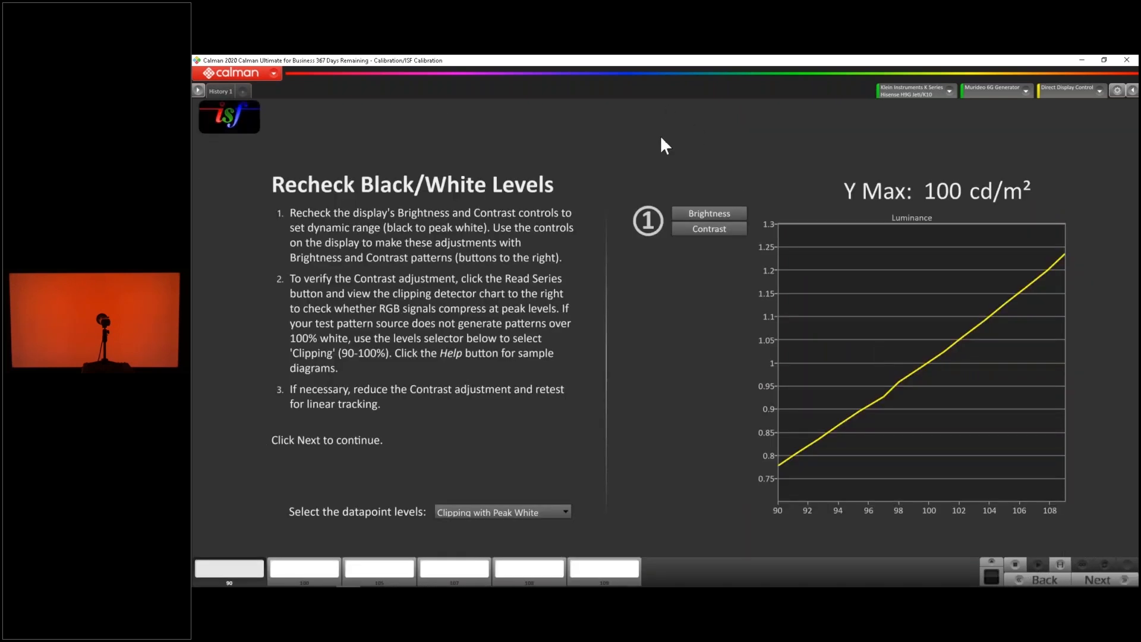
left_click(715, 210)
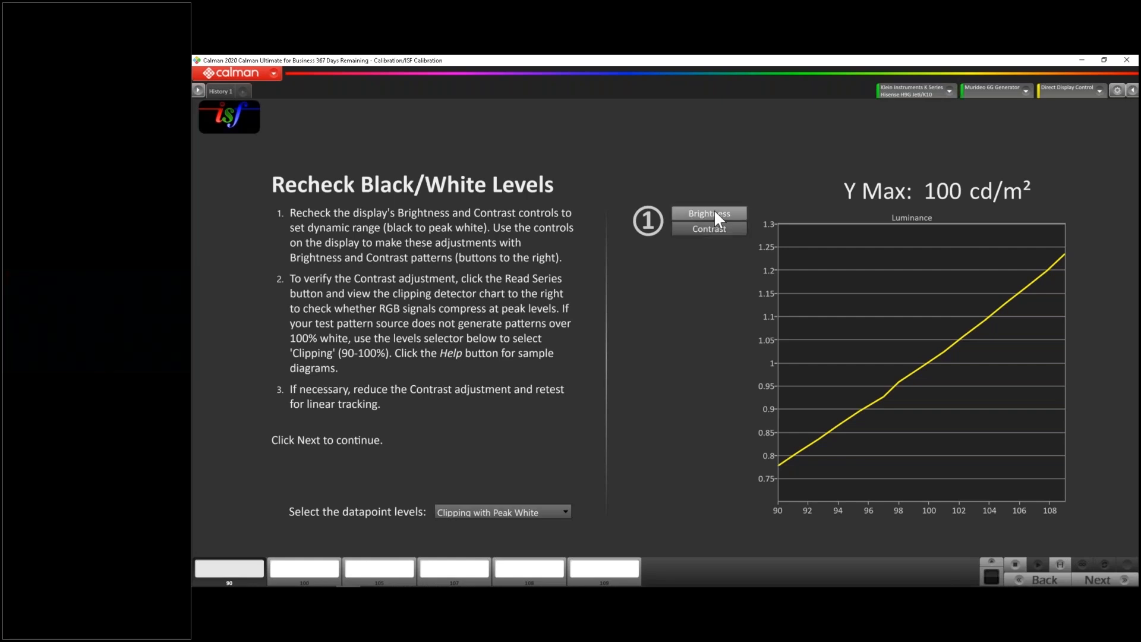
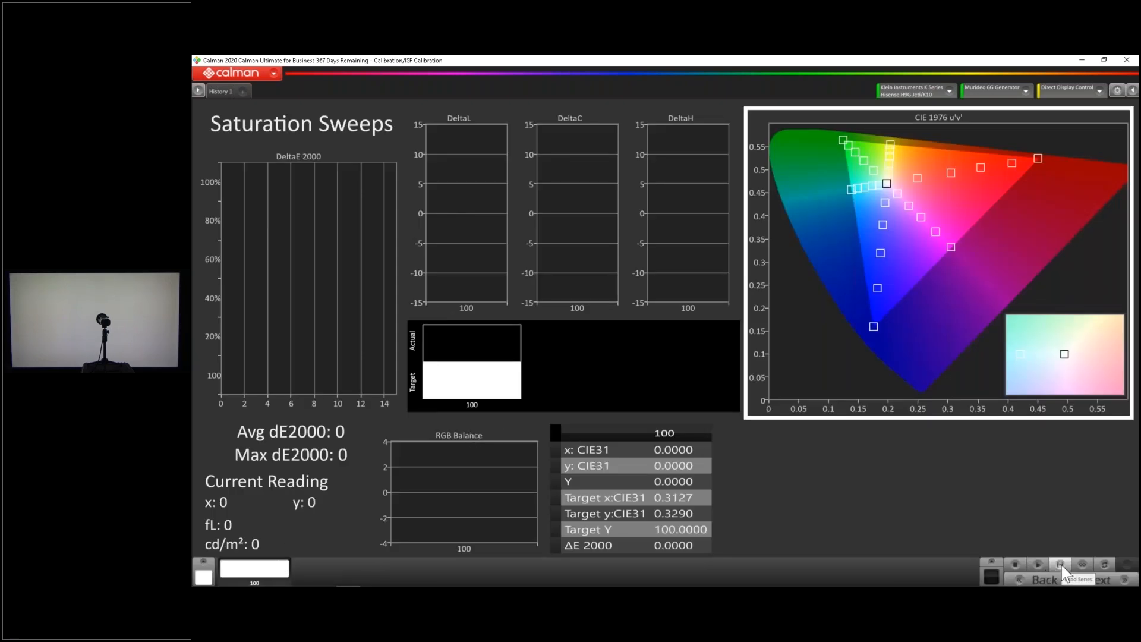
Measure the complete post-calibration saturation sweep series and advance to the ColorChecker Analysis page
left_click(1060, 563)
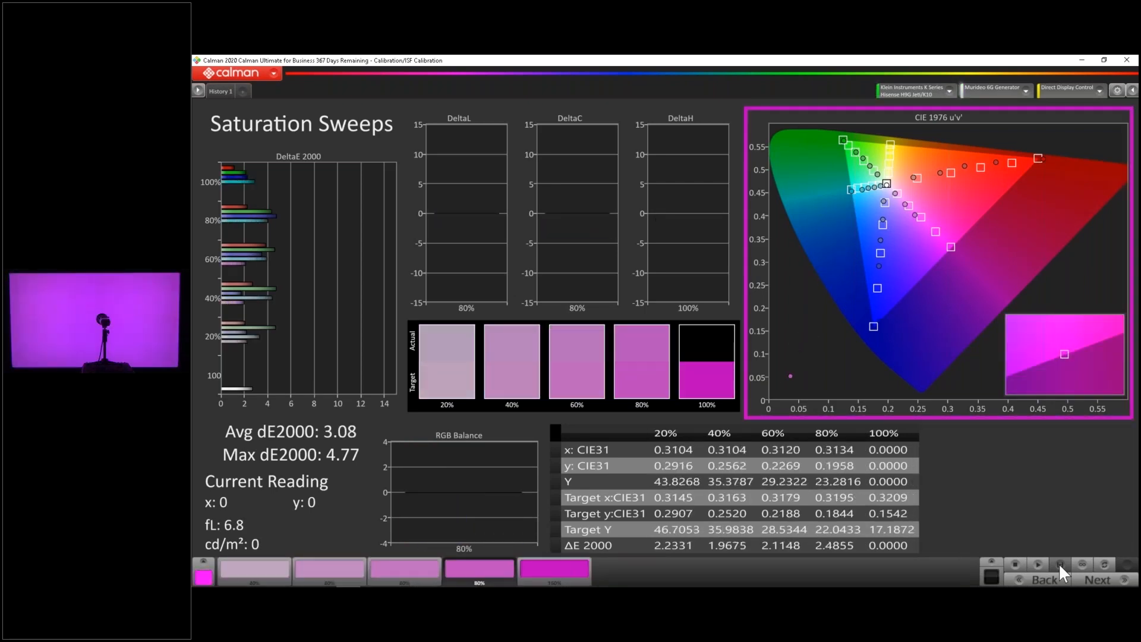
left_click(1089, 581)
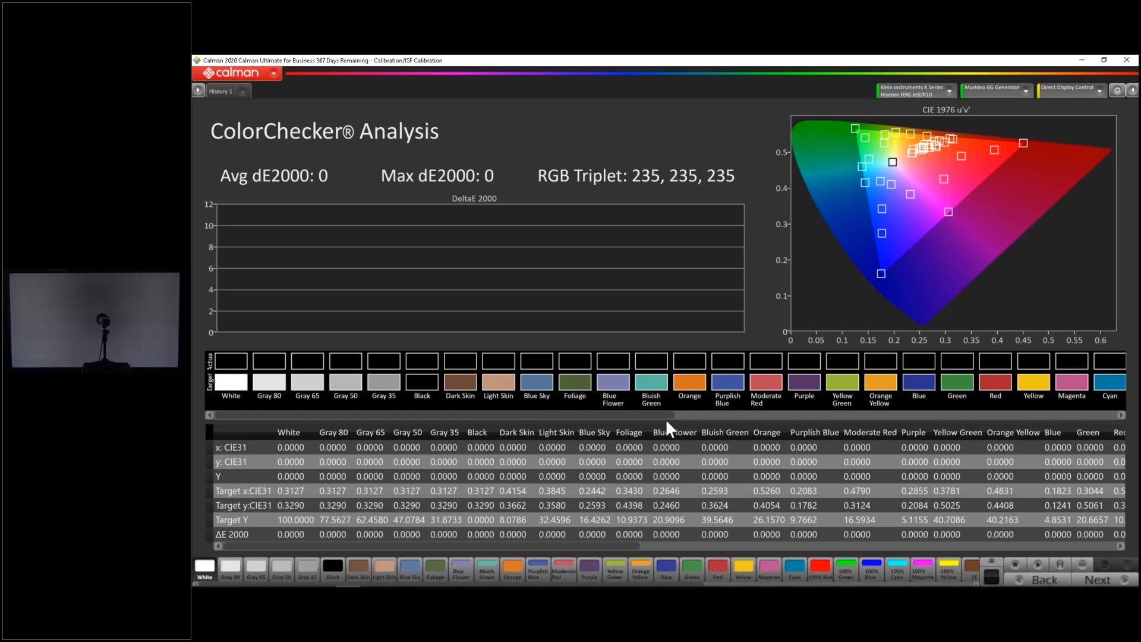
Display the 100% Magenta patch, measure the full ColorChecker series, and review the DeltaE 2000 bars of individual colors
left_click_drag(651, 416, 929, 426)
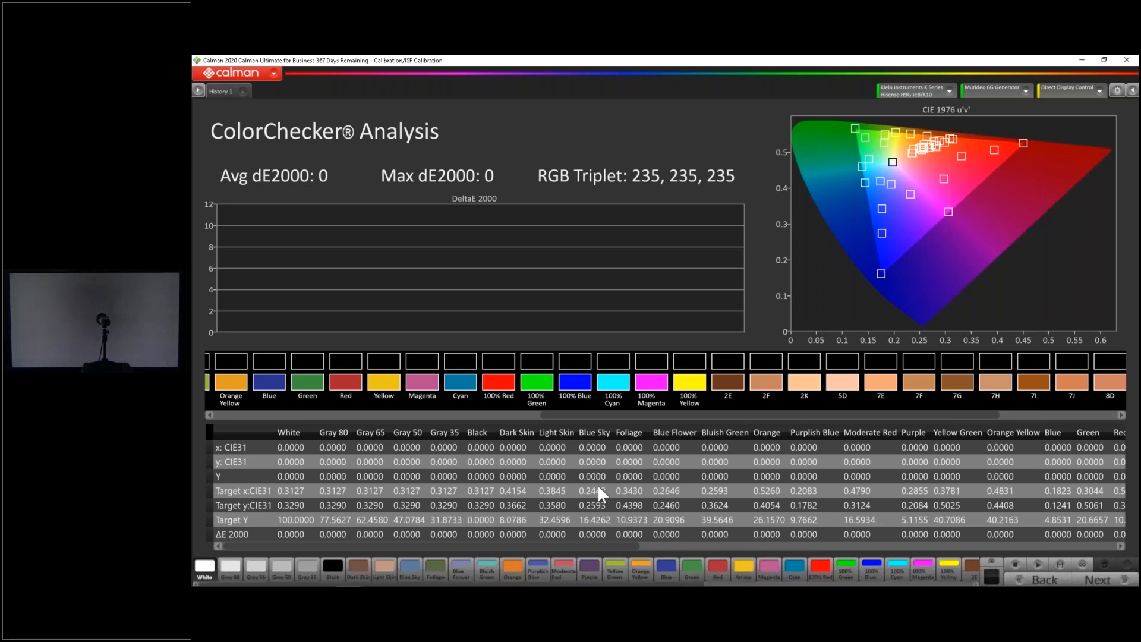
left_click(921, 572)
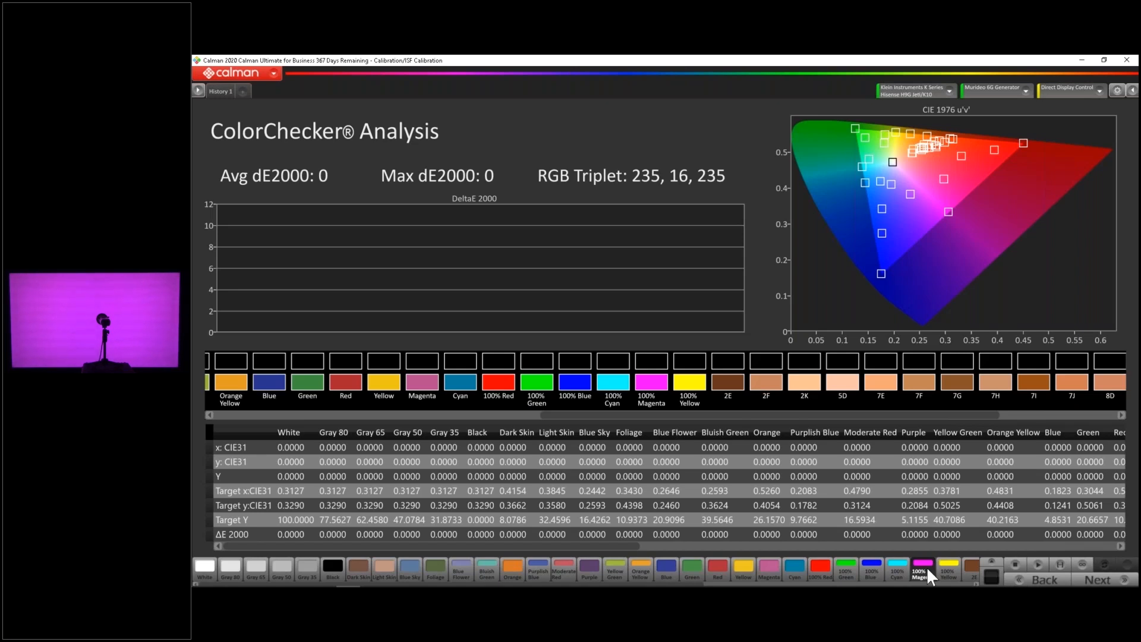
left_click(1065, 561)
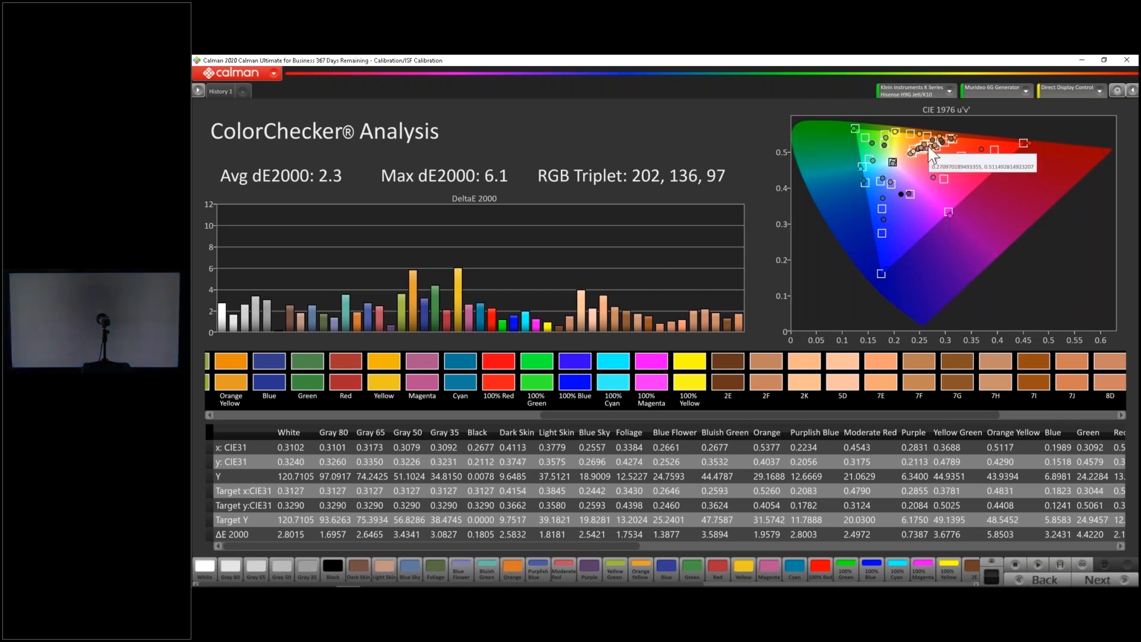
mouse_move(558, 330)
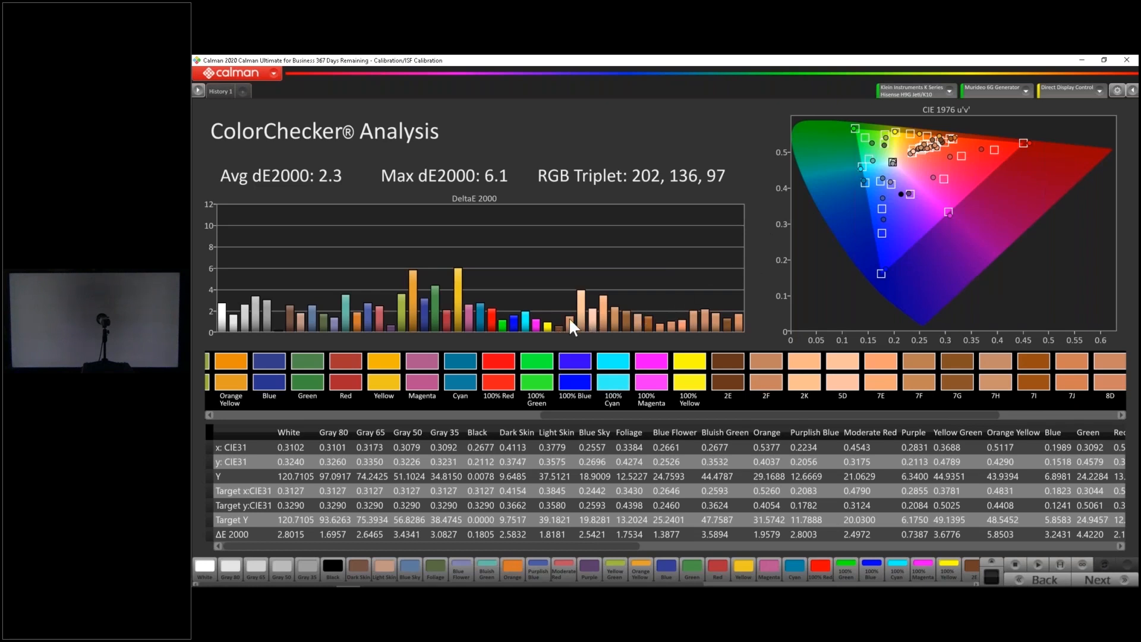
mouse_move(582, 299)
mouse_move(458, 291)
mouse_move(411, 277)
mouse_move(400, 298)
On the Post-Calibration Settings page, record picture mode Theater Night, color temperature Mid low and gamma 2.4
left_click(1083, 582)
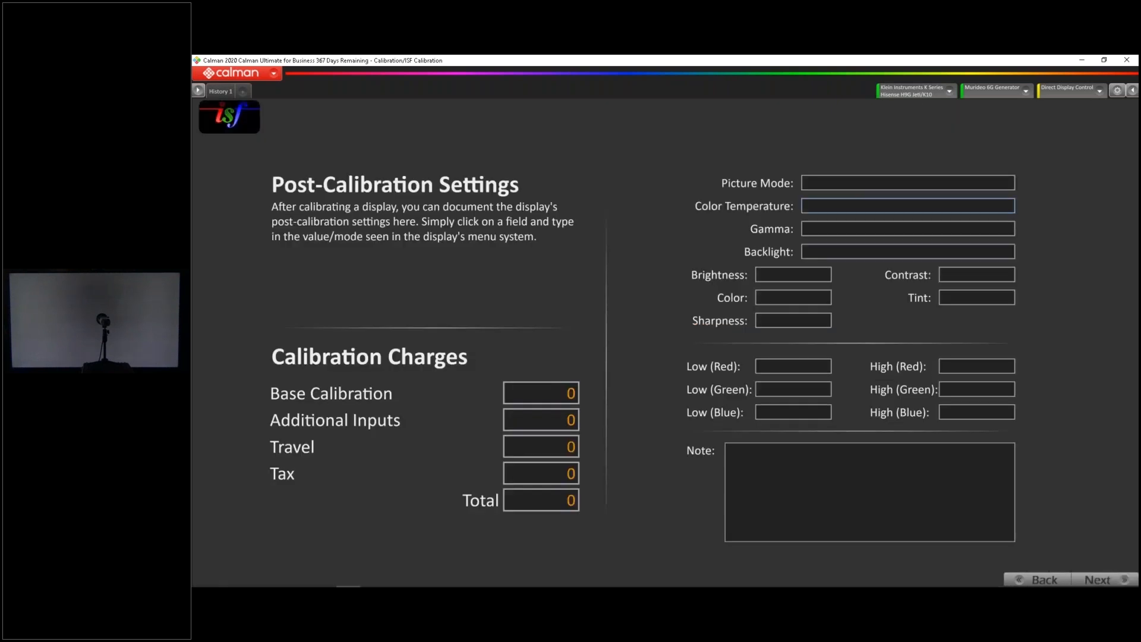
left_click(832, 183)
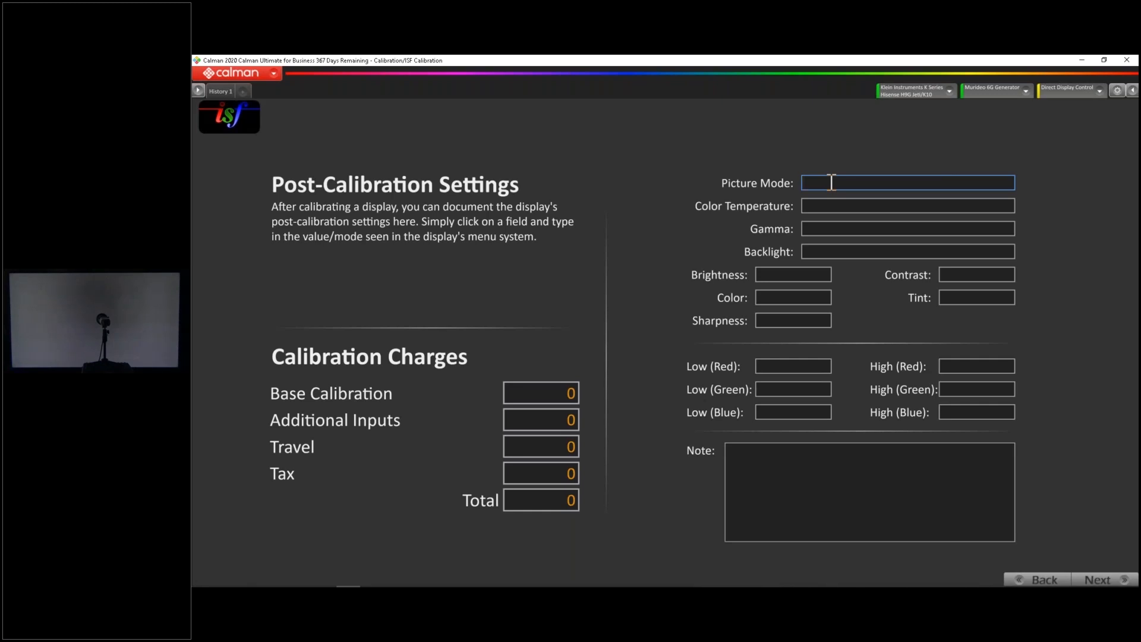
type("Theater Night")
key("Tab")
type("Mid low")
key("Tab")
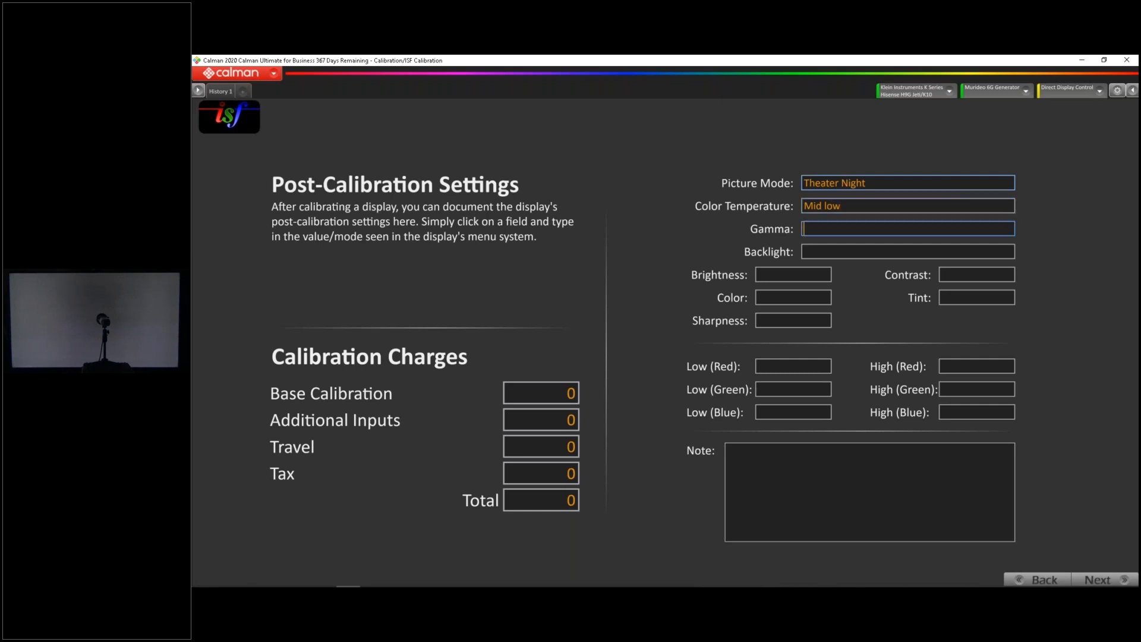
type("2.4")
key("Tab")
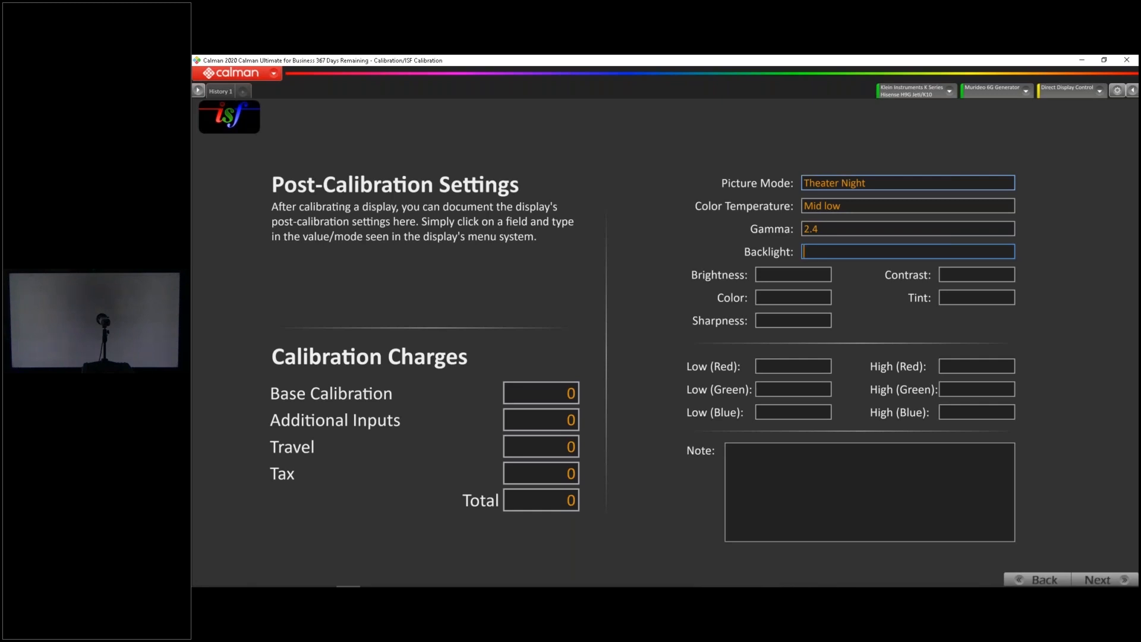
left_click(810, 486)
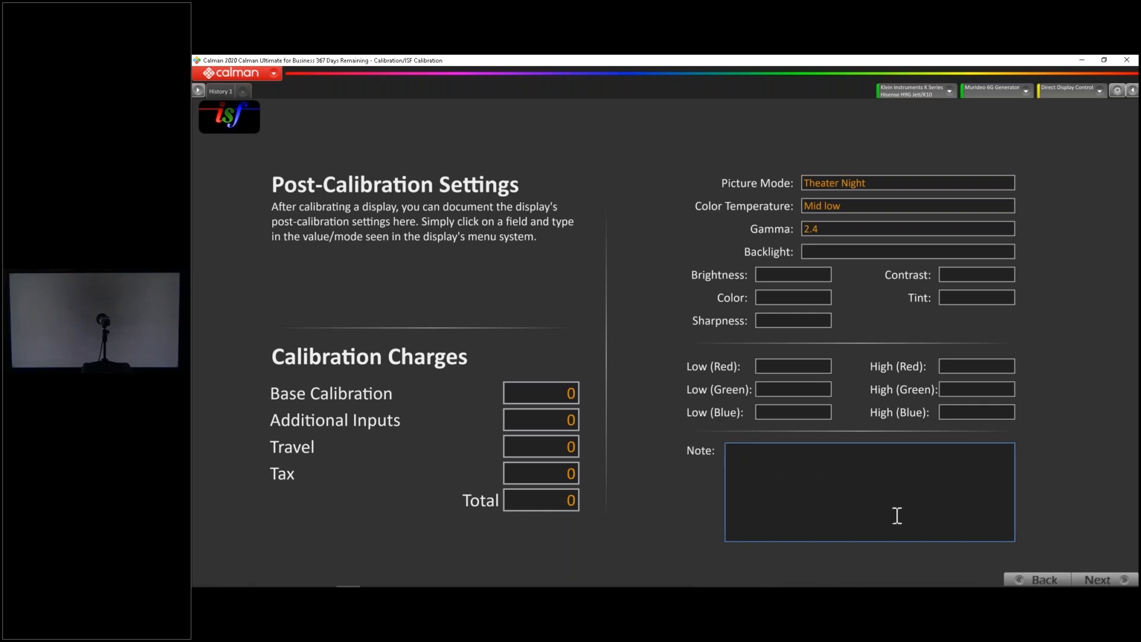
Advance to the Post-Calibration View, select the 100 grayscale patch, and read the post-calibration series
left_click(1092, 582)
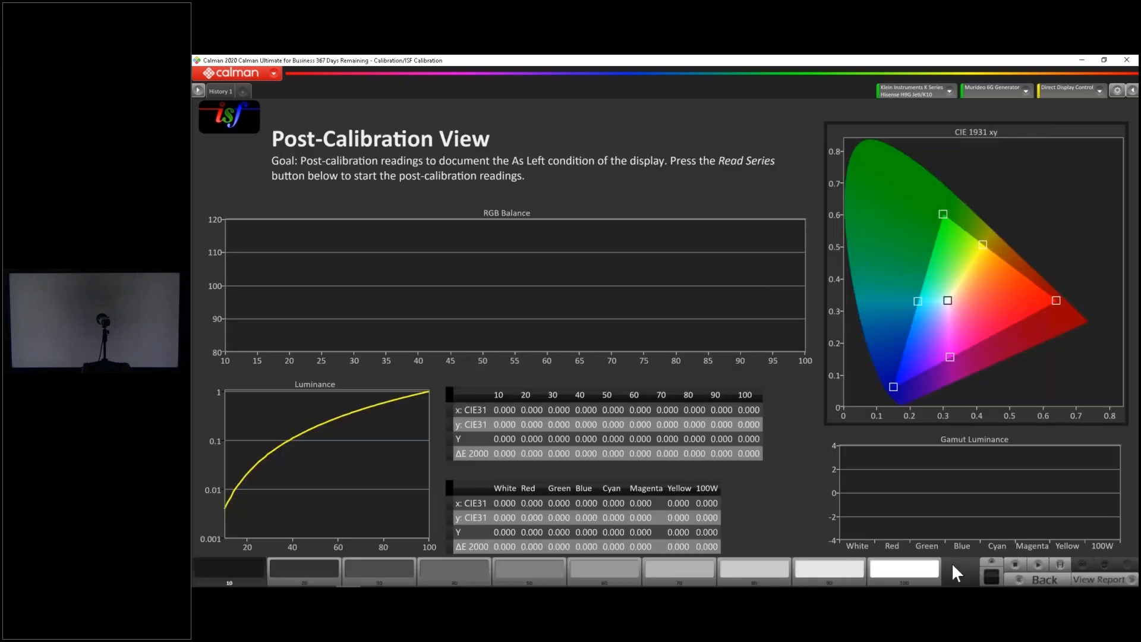
left_click(918, 569)
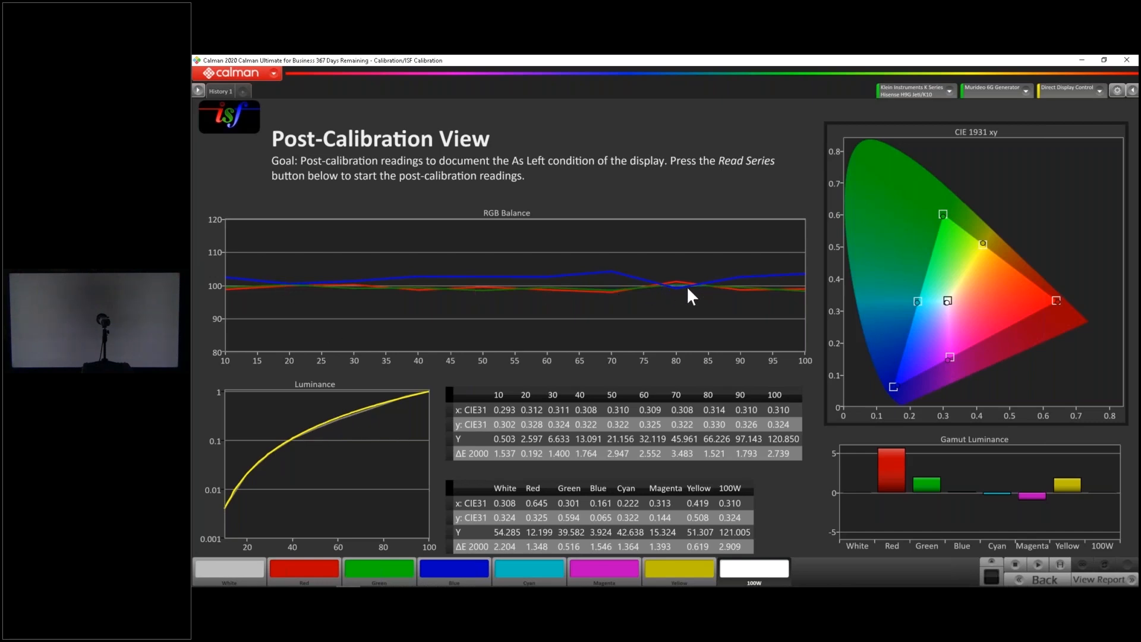
Compare the Pre-Calibration View readings with the Post-Calibration View, ending on the post-calibration page
left_click(197, 89)
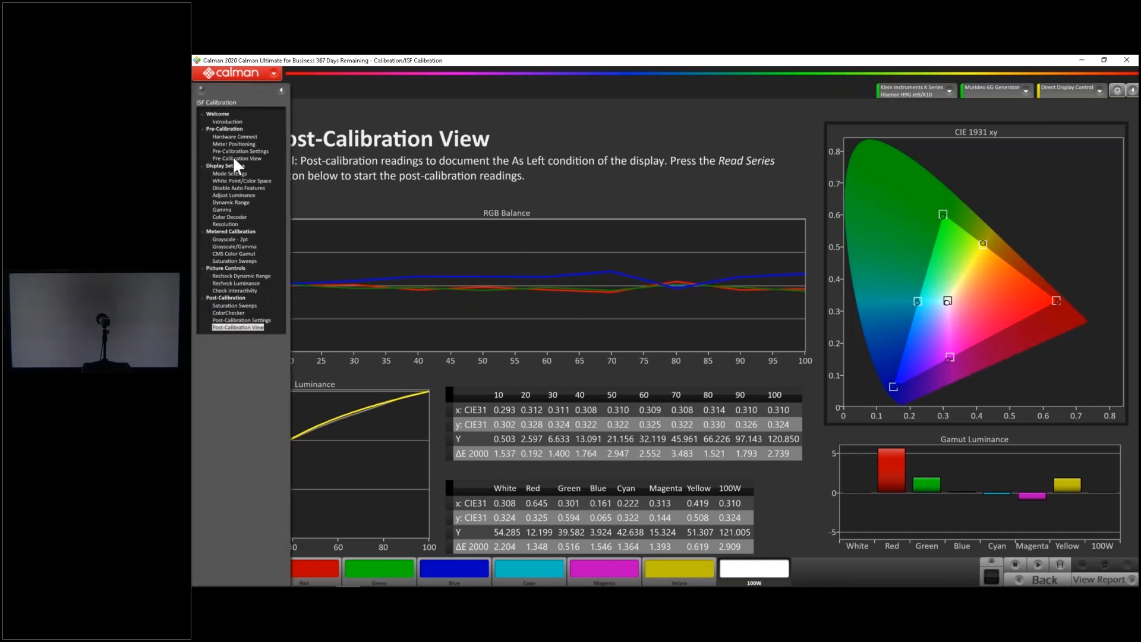
left_click(236, 159)
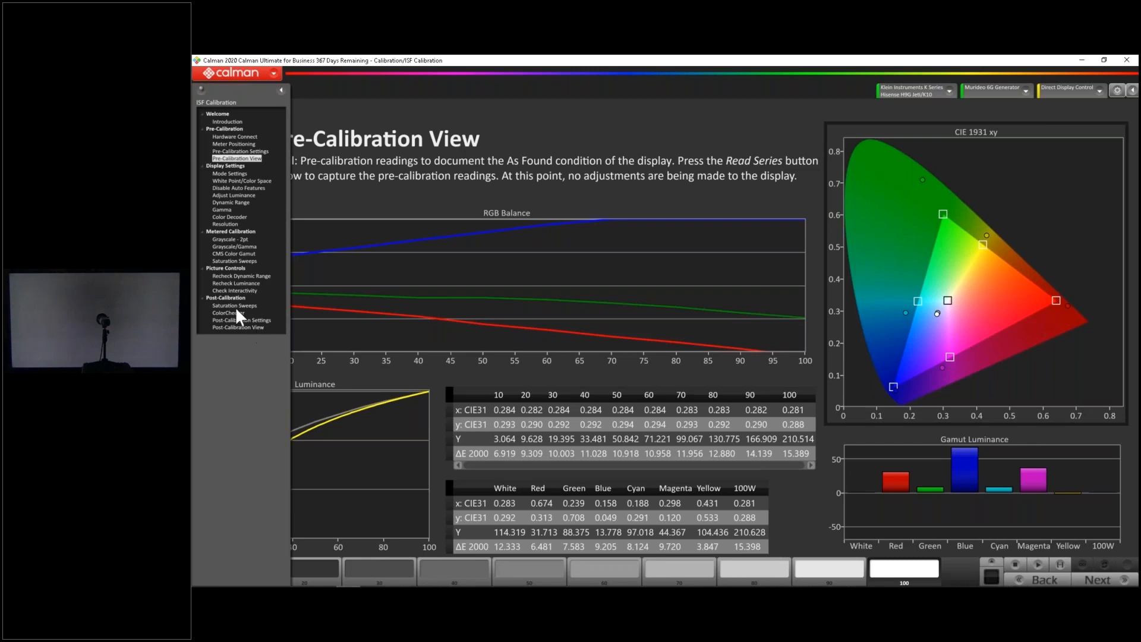
left_click(238, 326)
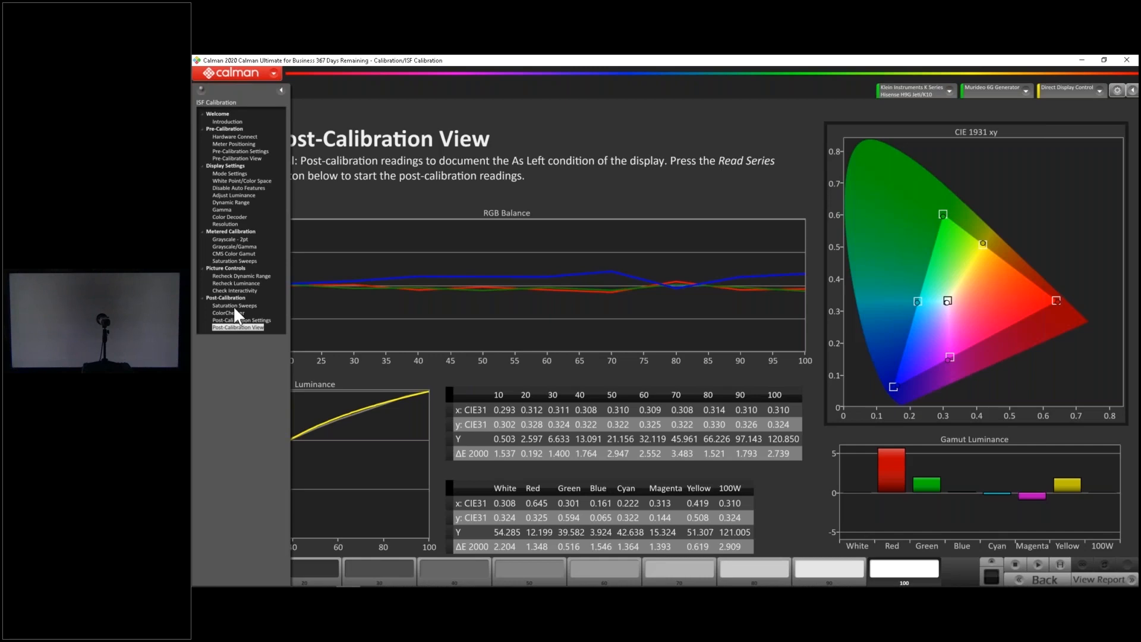
left_click(280, 89)
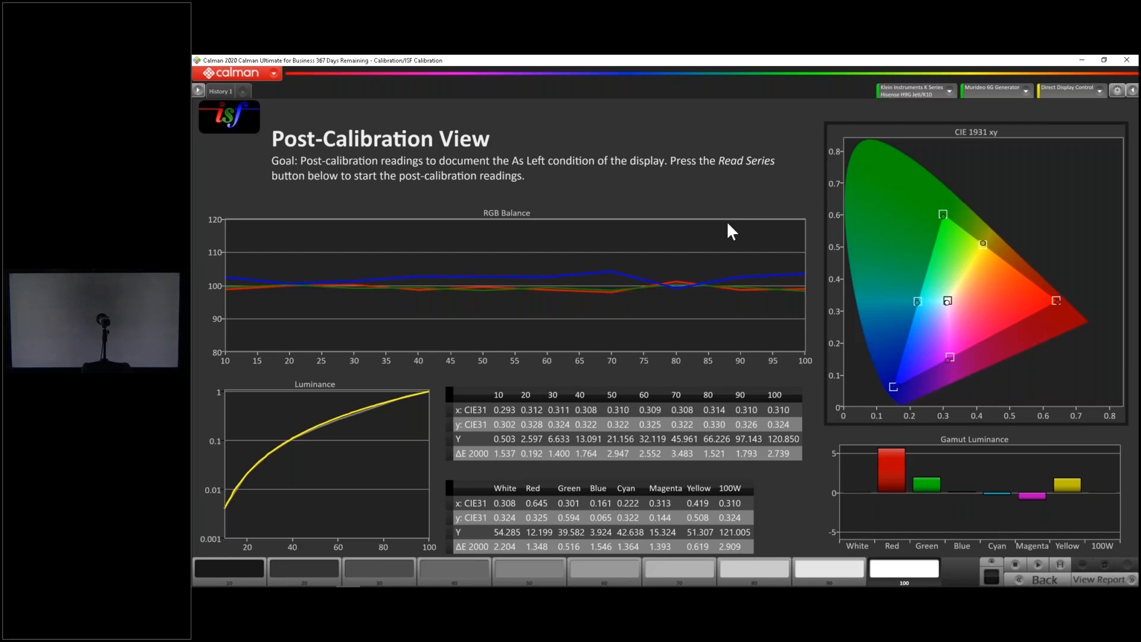
Check the gamut luminance of red, display the 100 grayscale patch, and re-read the post-calibration series
mouse_move(891, 460)
left_click(921, 580)
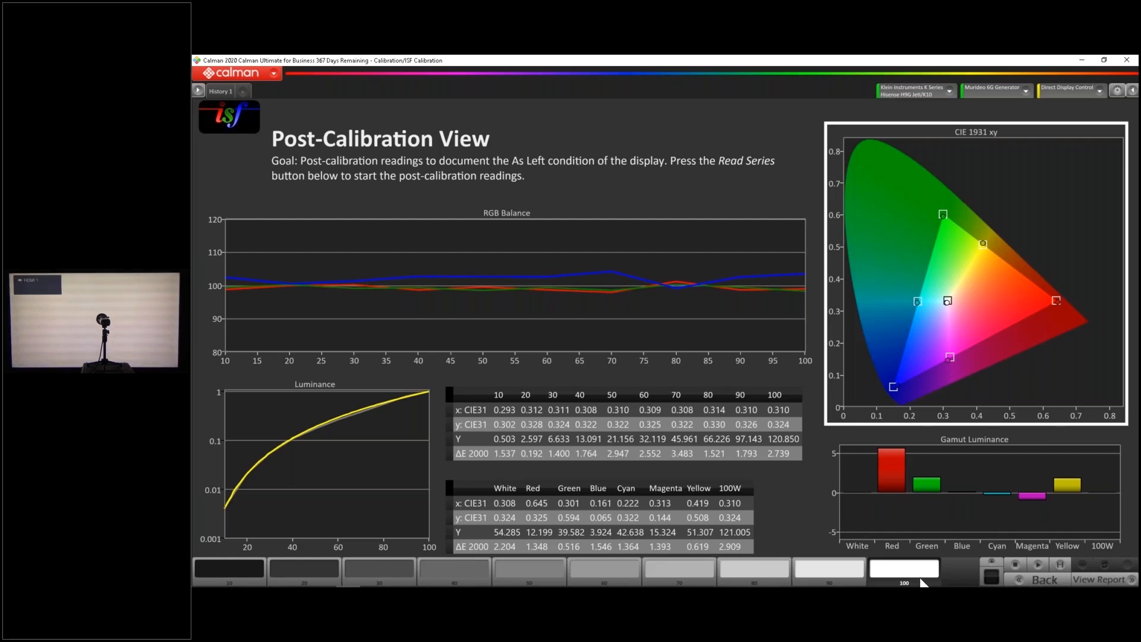
left_click(994, 563)
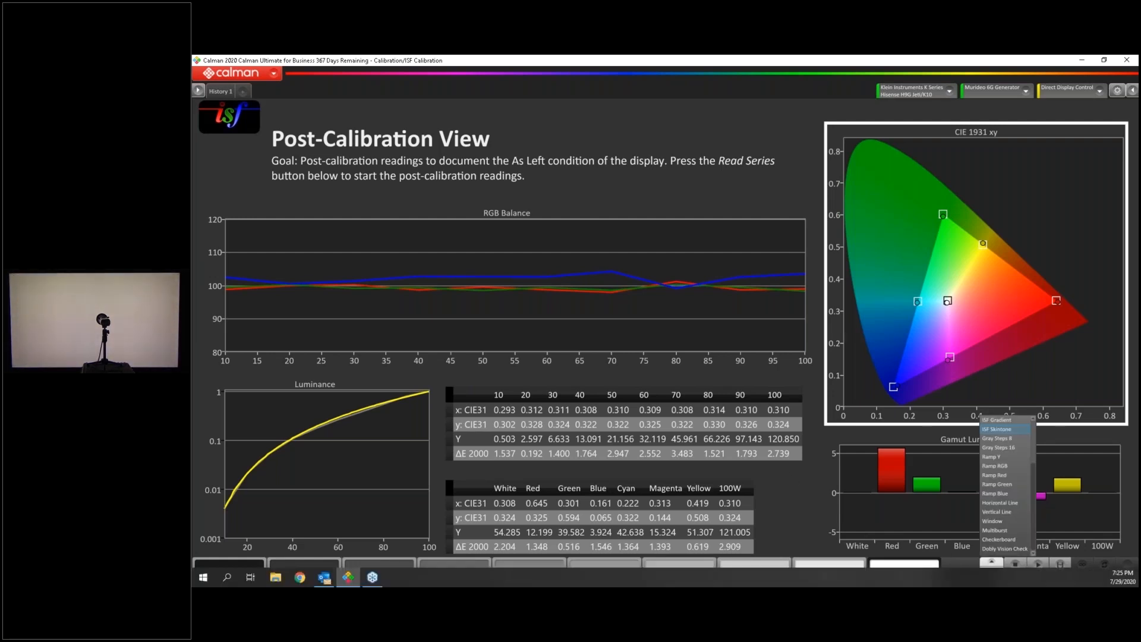
left_click(1044, 561)
left_click(1058, 564)
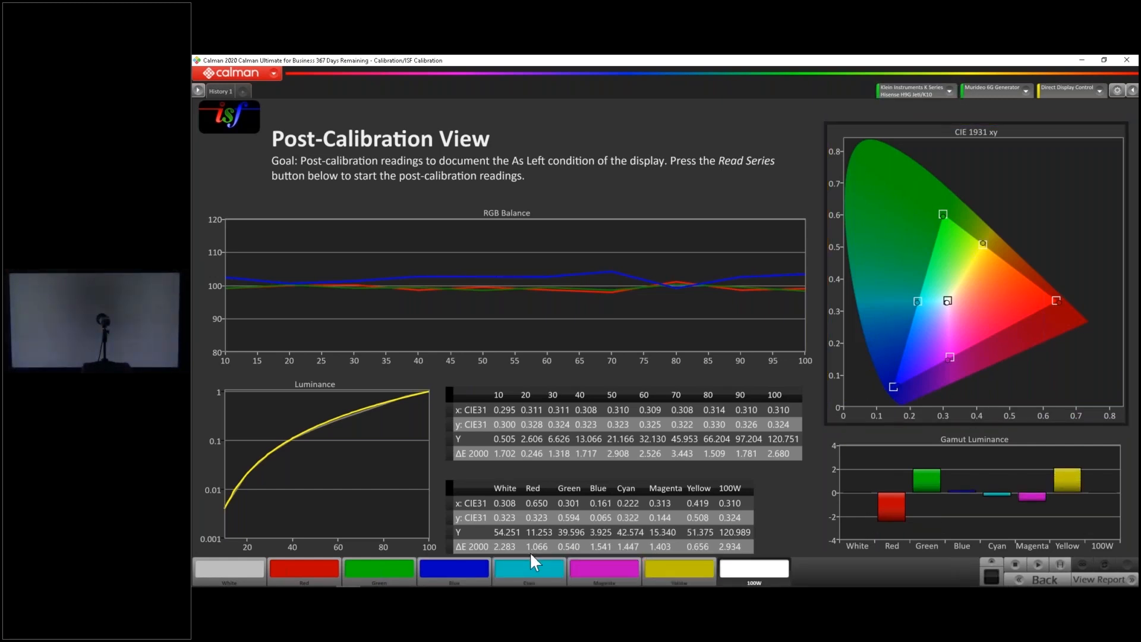
Open the report view, browse for a report template file, load it, and generate the calibration report
left_click(1079, 579)
left_click(648, 241)
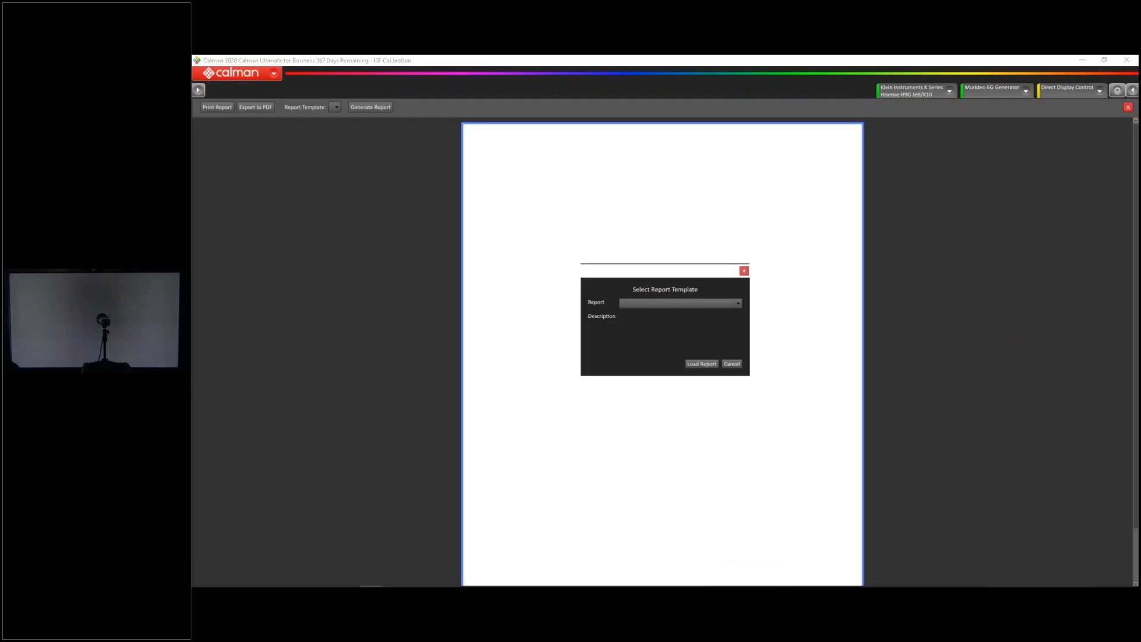
left_click(689, 303)
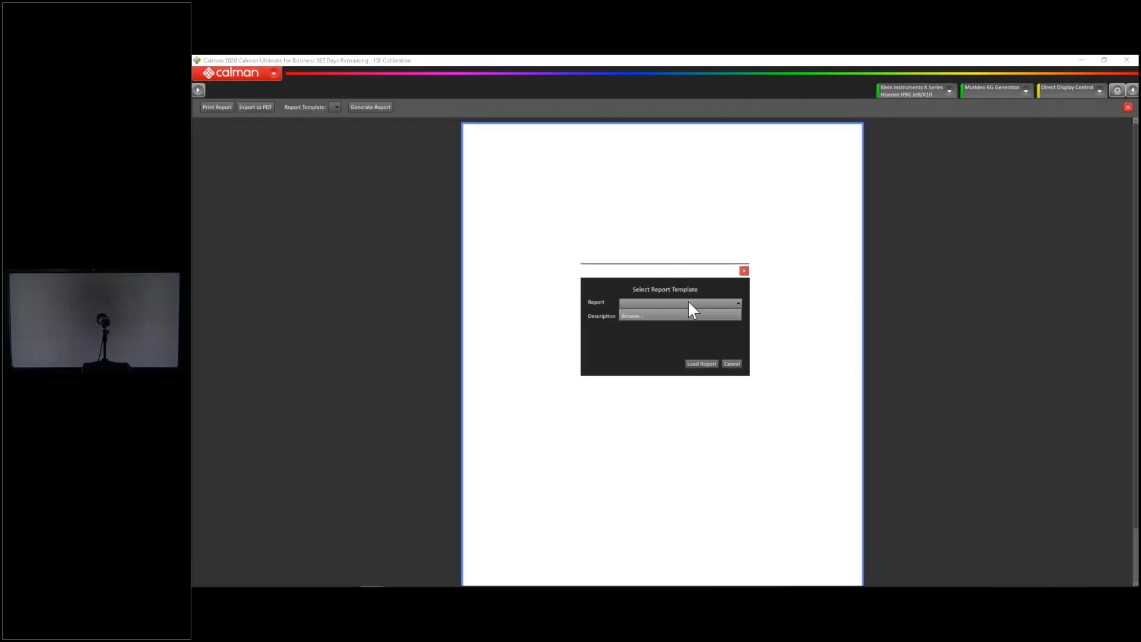
left_click(690, 315)
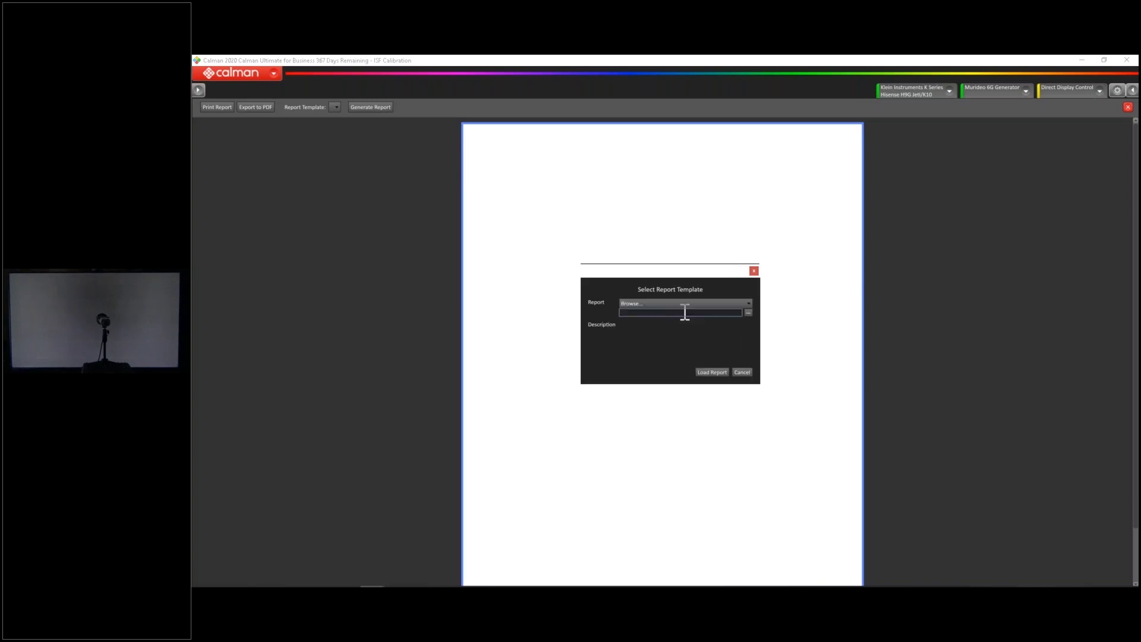
left_click(747, 313)
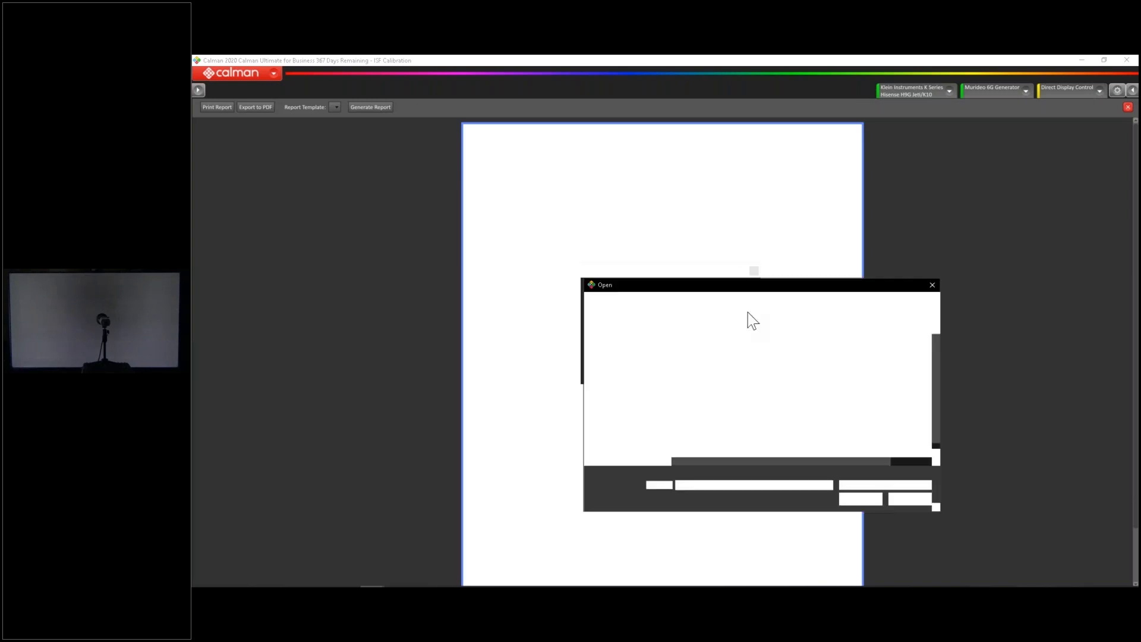
left_click(701, 419)
left_click(860, 499)
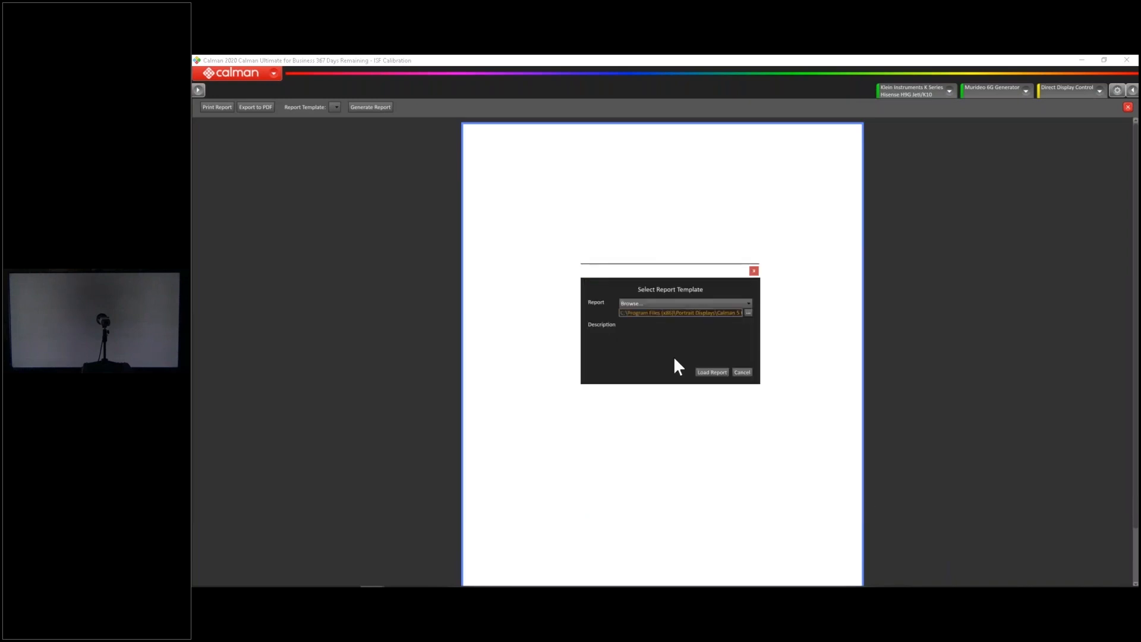
left_click(724, 375)
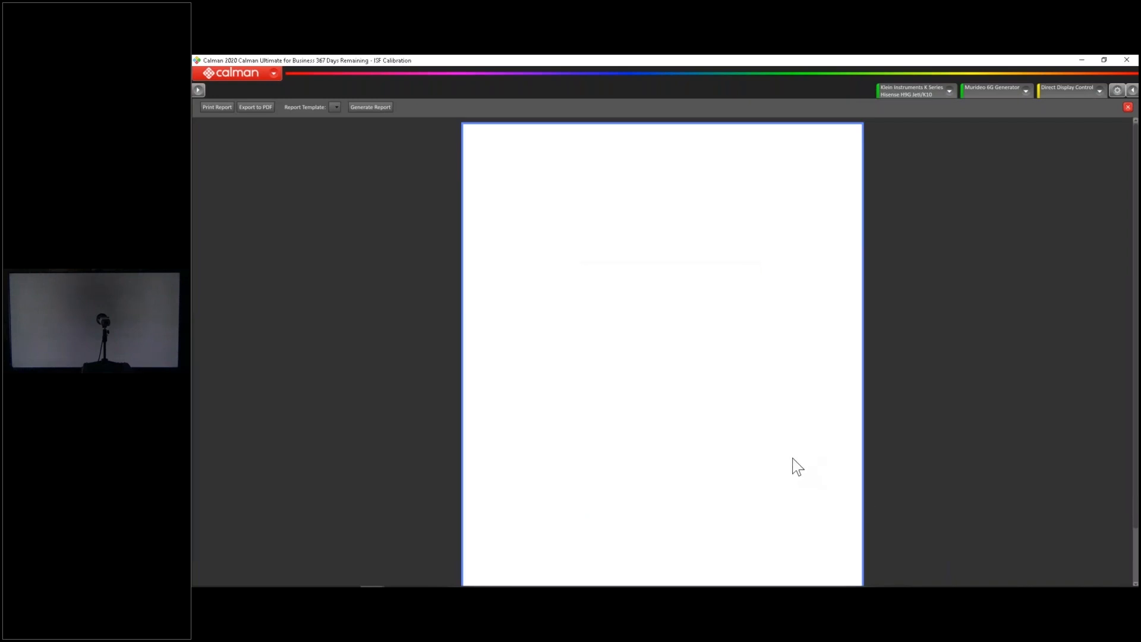
left_click(376, 107)
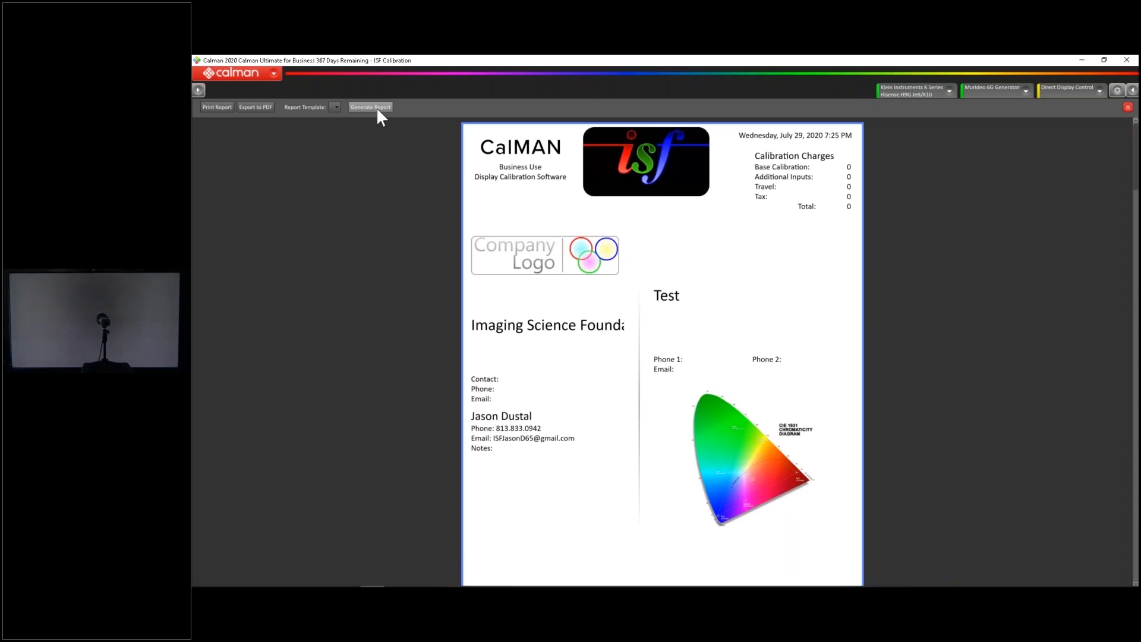
Review the generated report's cover, hardware, and pre- and post-calibration settings pages
scroll(767, 371, "down", 10)
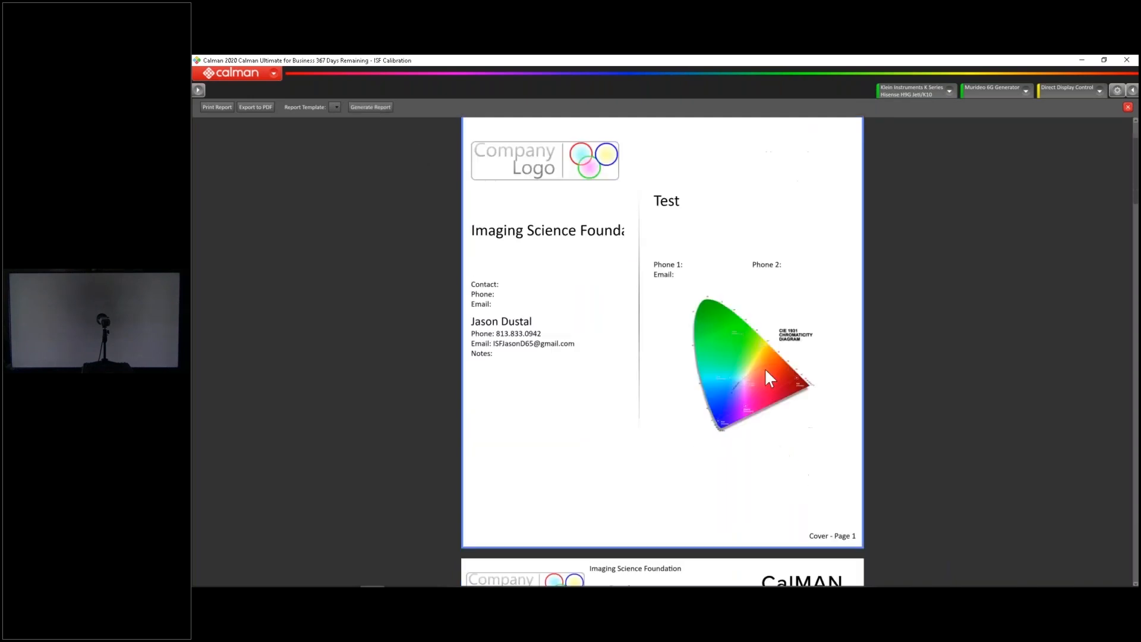
scroll(759, 371, "down", 10)
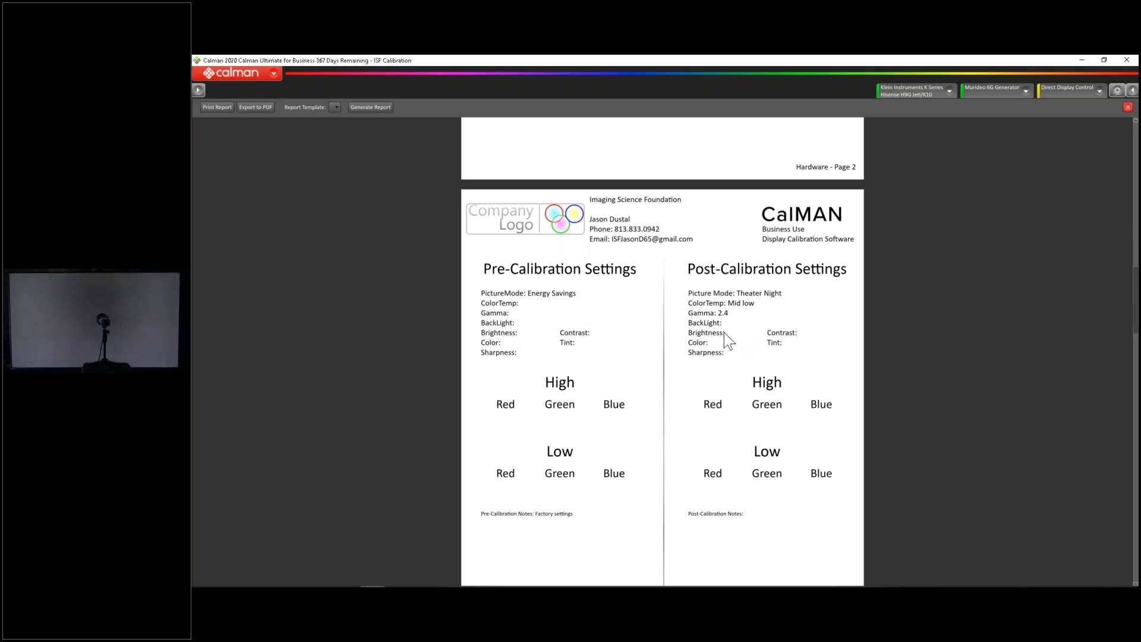
scroll(775, 445, "down", 1)
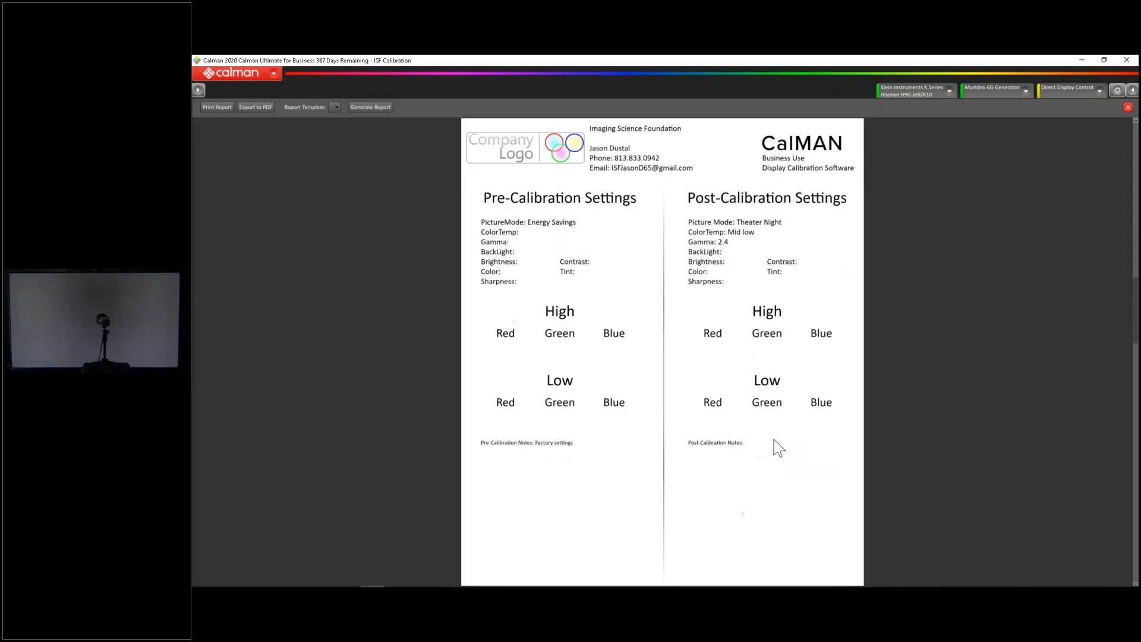
scroll(773, 440, "down", 1)
left_click(970, 299)
left_click(816, 316)
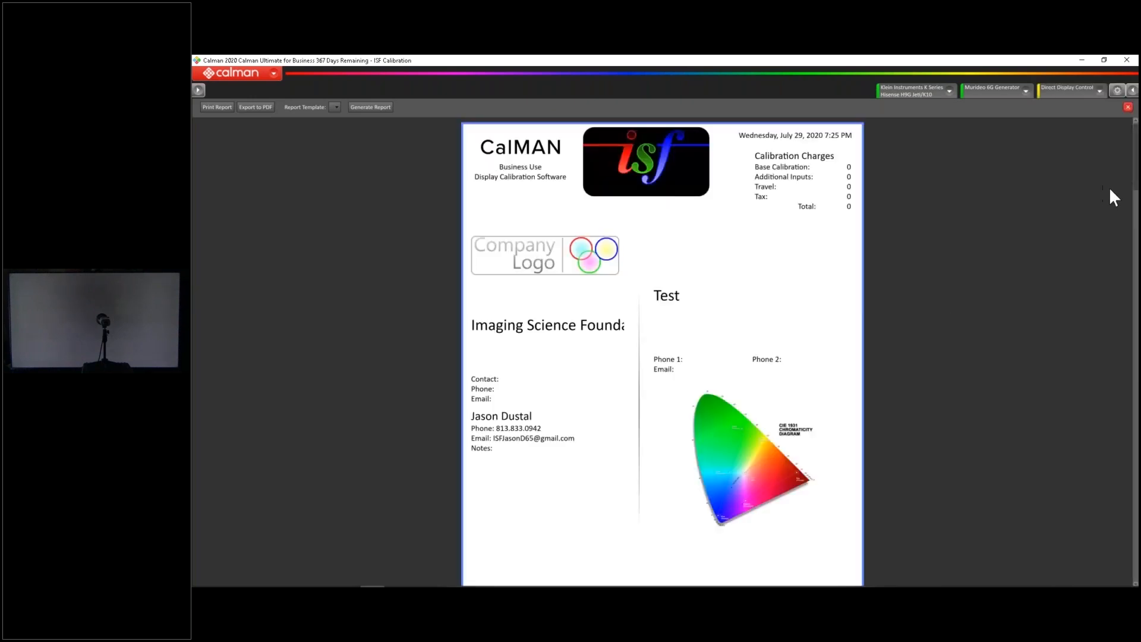
Examine the report's pre- and post-calibration grayscale charts, gamut charts and measurement data tables
left_click_drag(1136, 171, 1137, 375)
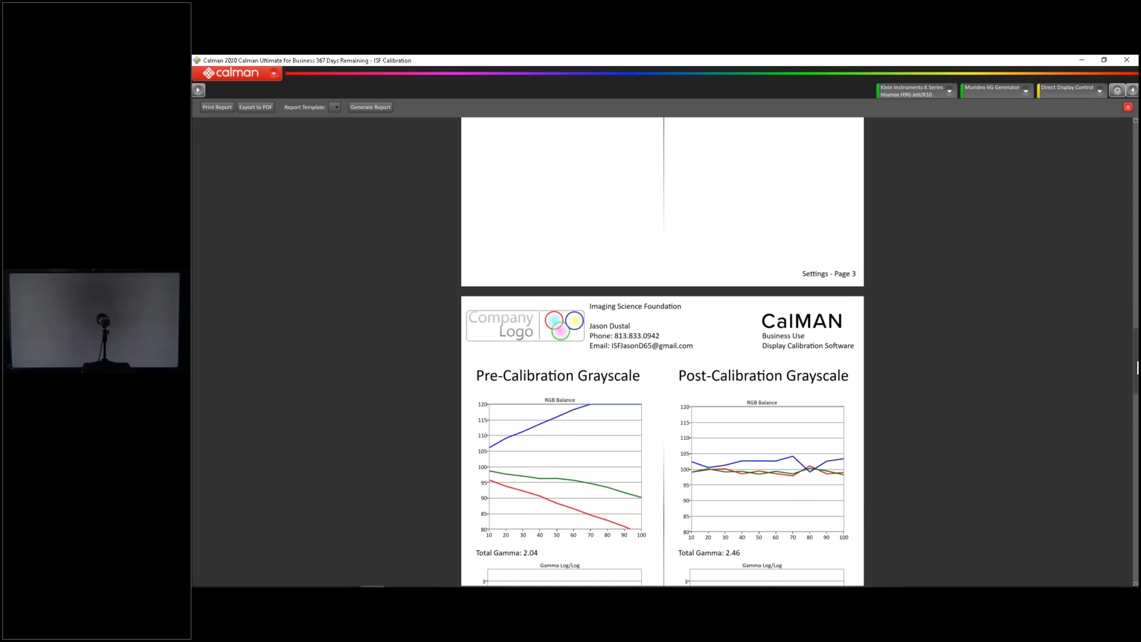
left_click_drag(1138, 368, 1138, 399)
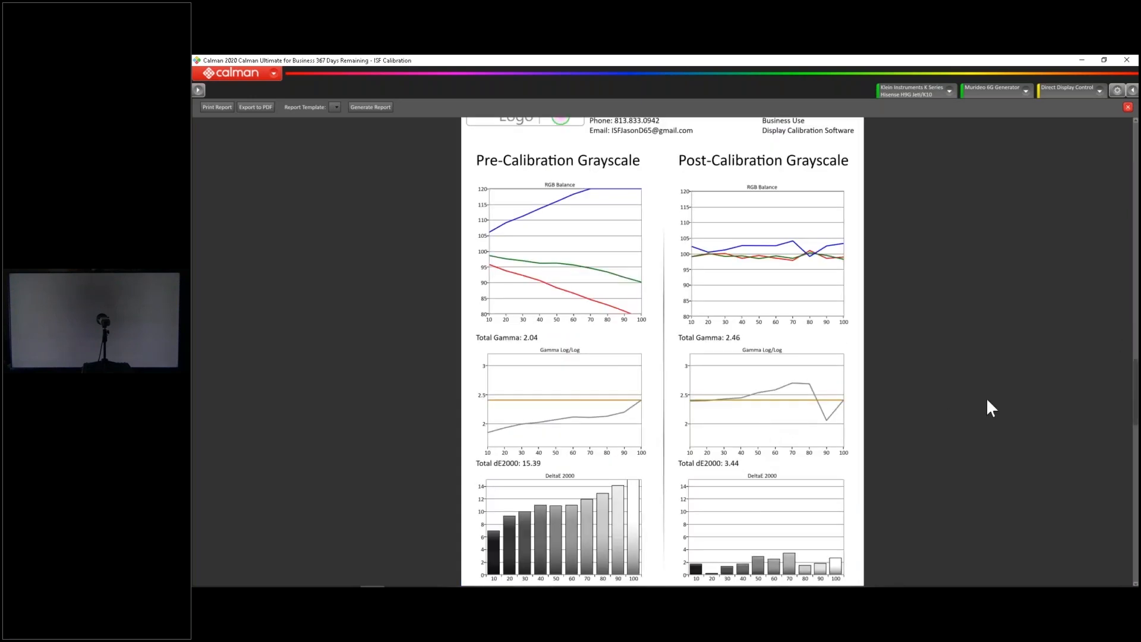
scroll(827, 336, "down", 3)
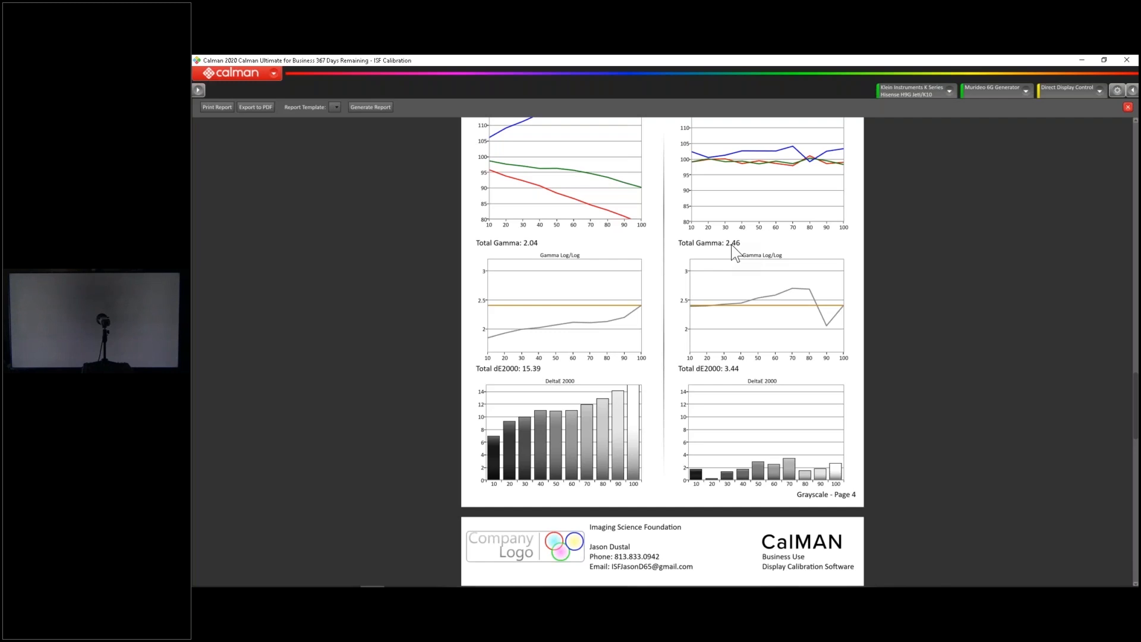
scroll(759, 420, "down", 1)
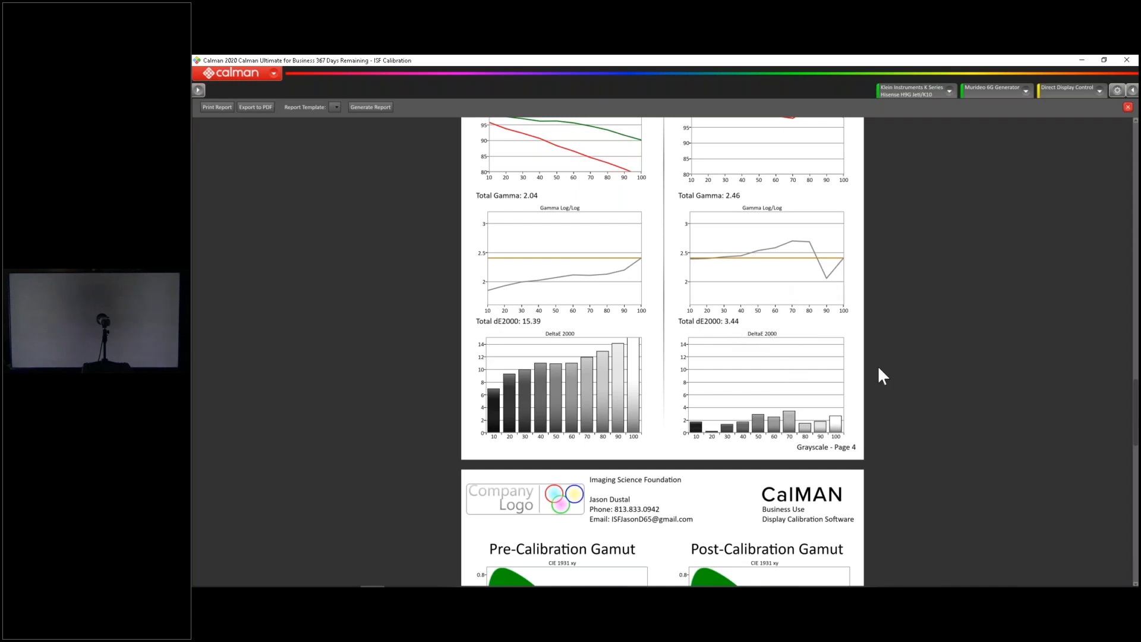
scroll(929, 416, "down", 5)
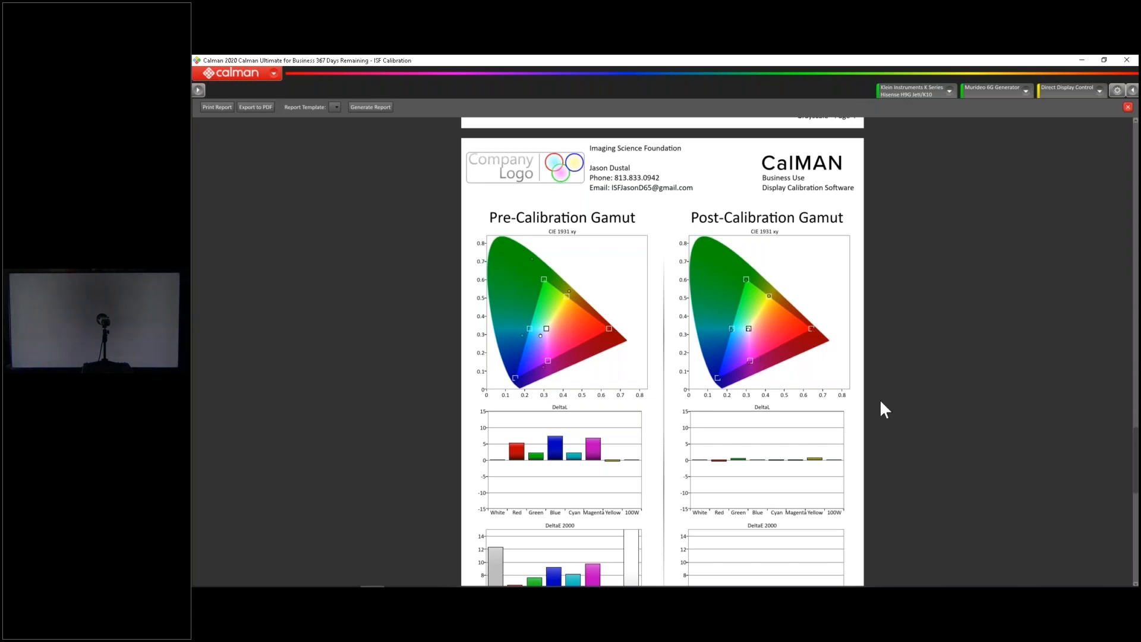
scroll(880, 399, "down", 5)
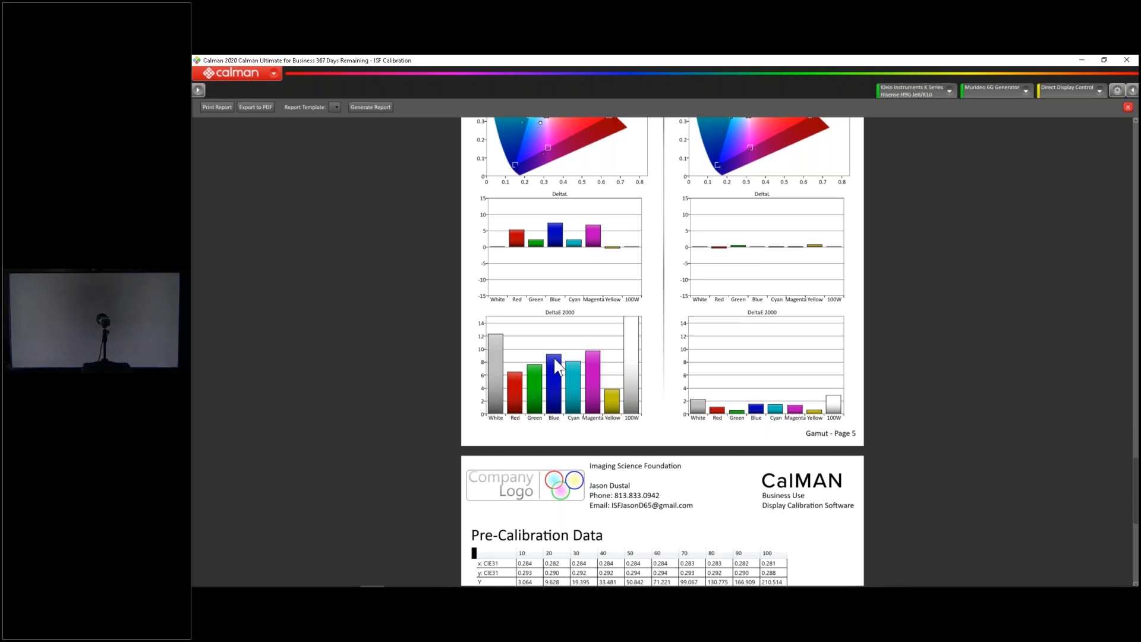
mouse_move(597, 360)
mouse_move(802, 418)
scroll(1022, 348, "down", 5)
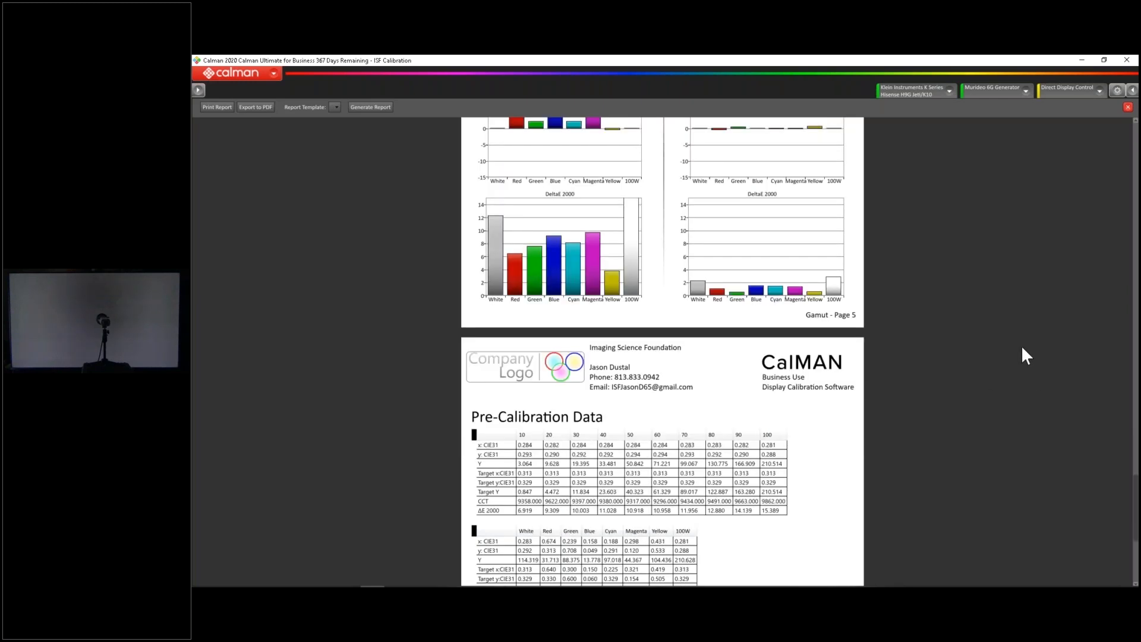
scroll(1023, 348, "down", 1)
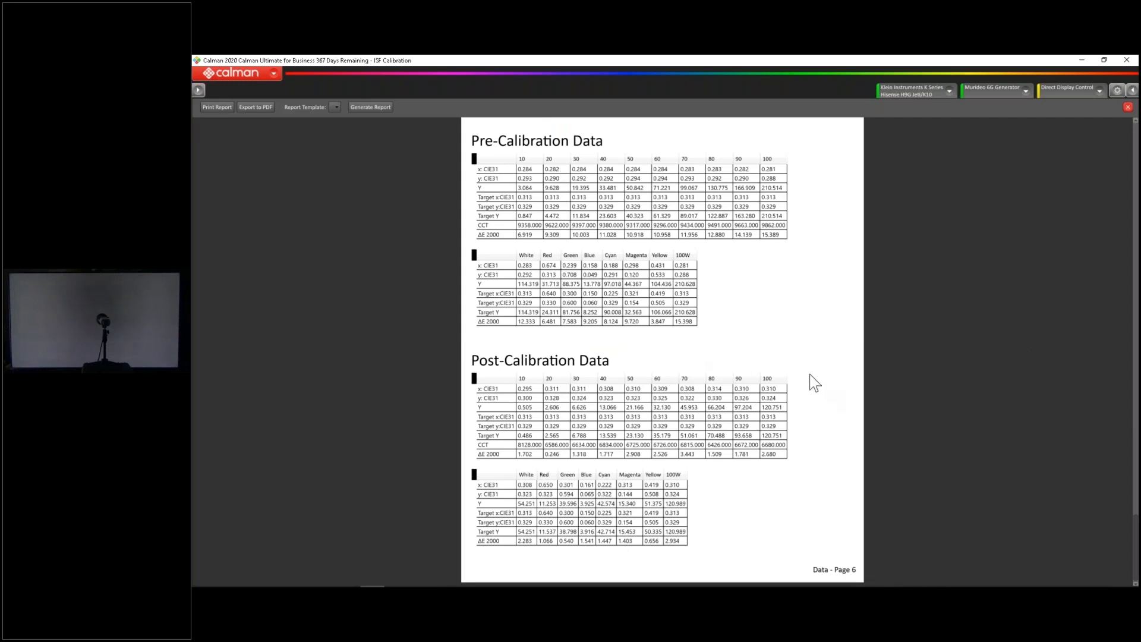
Look back through the report from the data page to the settings page, then return to the Post-Calibration View
scroll(814, 384, "up", 10)
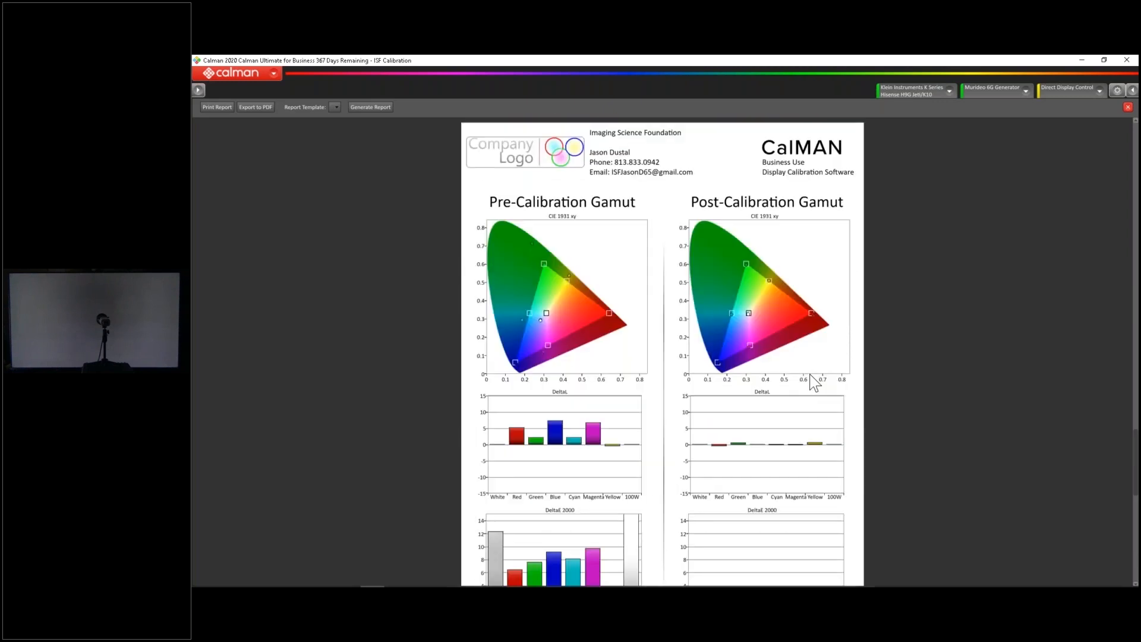
scroll(814, 383, "up", 7)
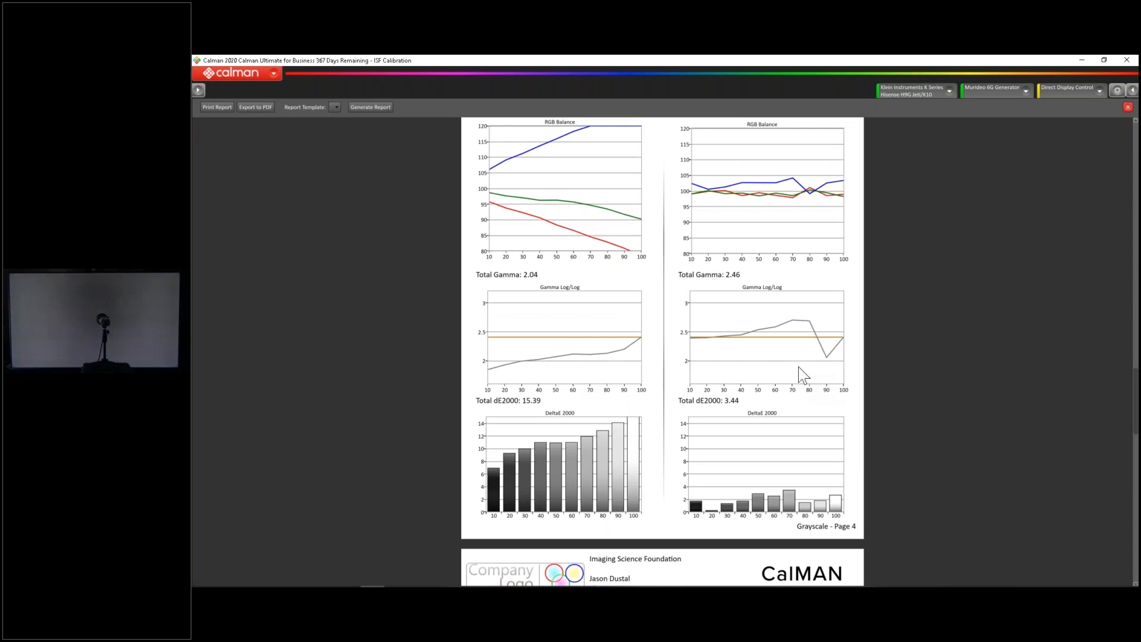
scroll(922, 372, "up", 5)
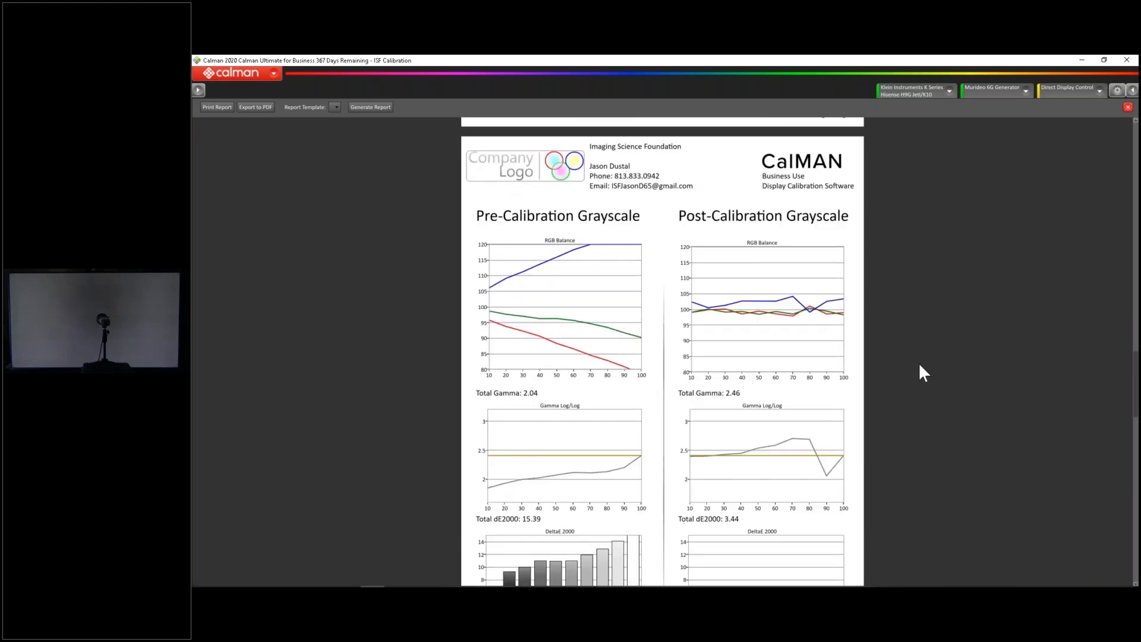
scroll(921, 368, "up", 2)
scroll(920, 368, "up", 2)
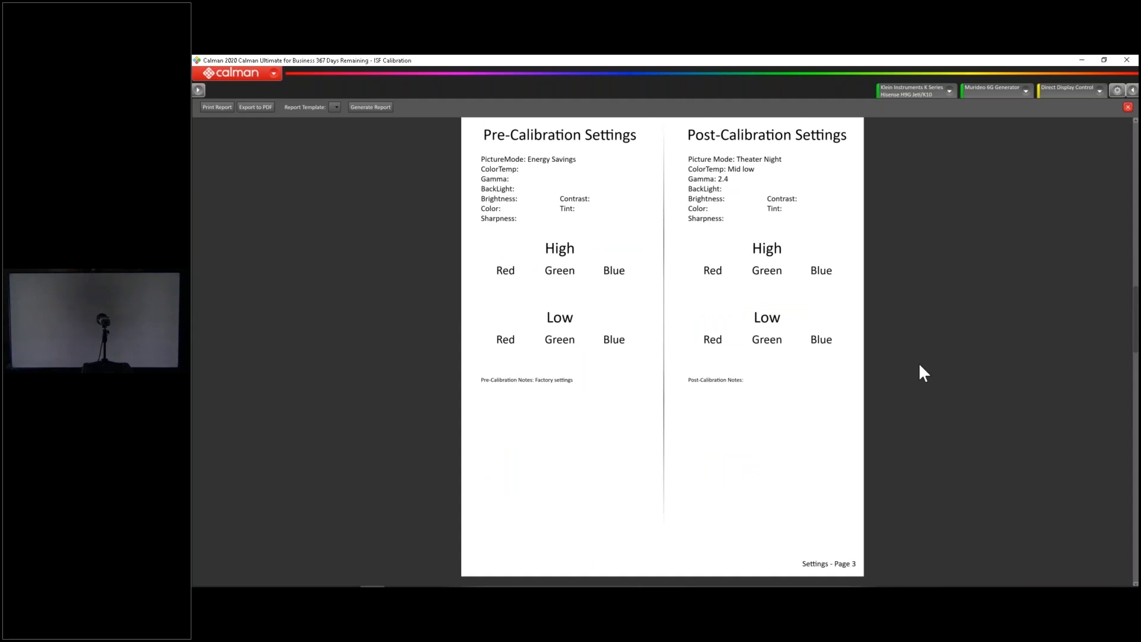
scroll(920, 365, "up", 10)
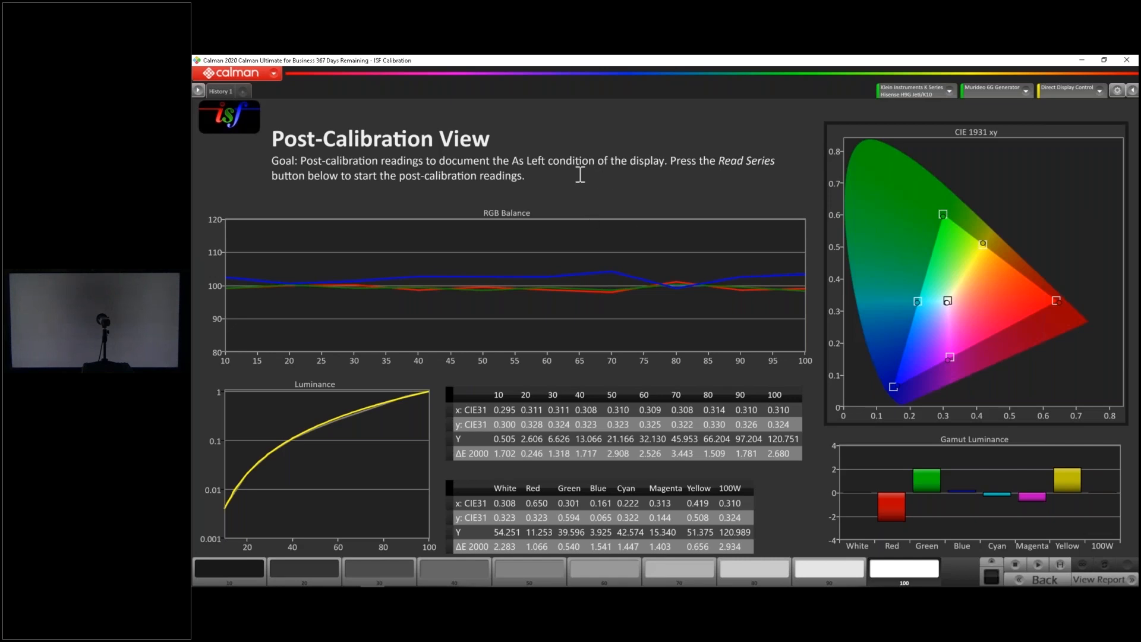
Open the HDR - Manual Calibration workflow template and begin the HDR calibration
left_click(258, 71)
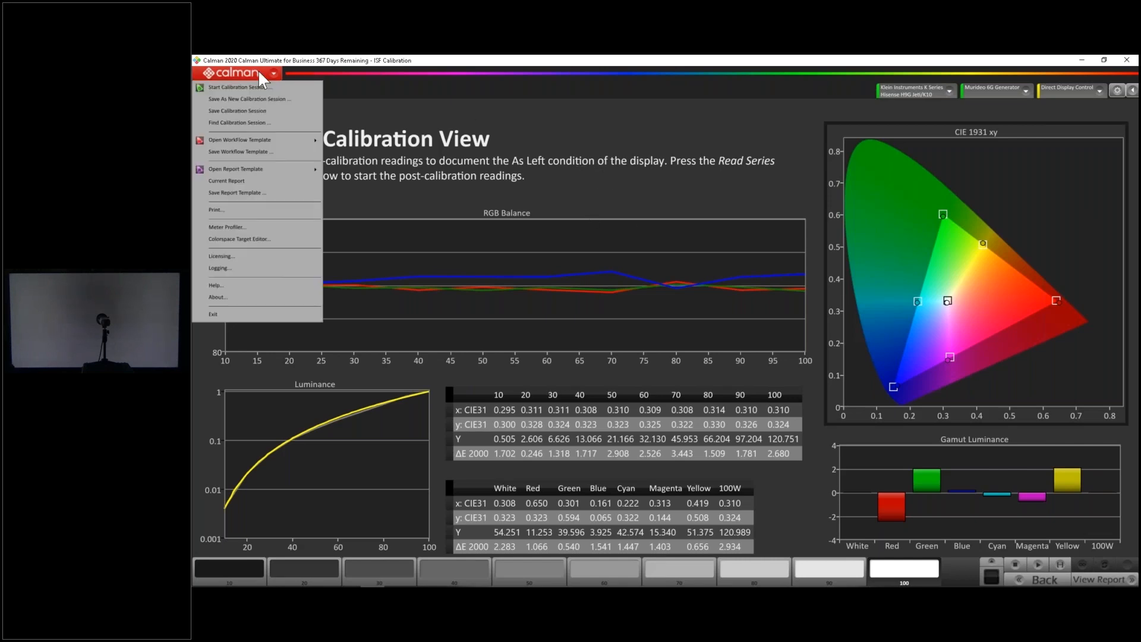
mouse_move(279, 141)
mouse_move(356, 150)
left_click(423, 209)
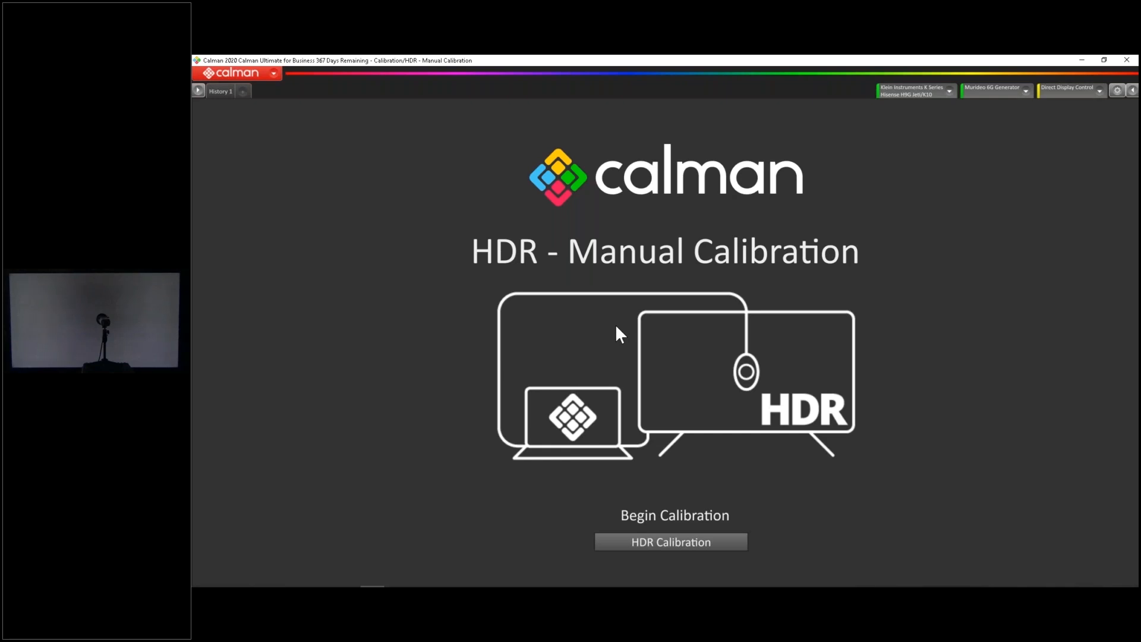
left_click(718, 544)
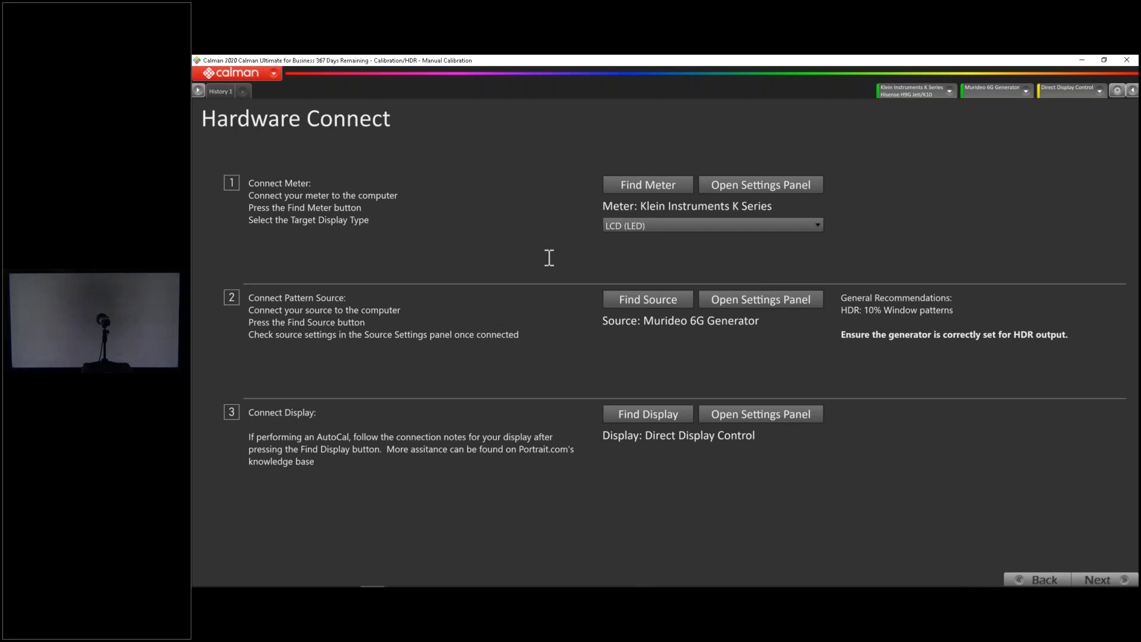
Set the Murideo 6G Generator's window size to Constant APL 25 and its resolution to 3840x2160p24
left_click(785, 305)
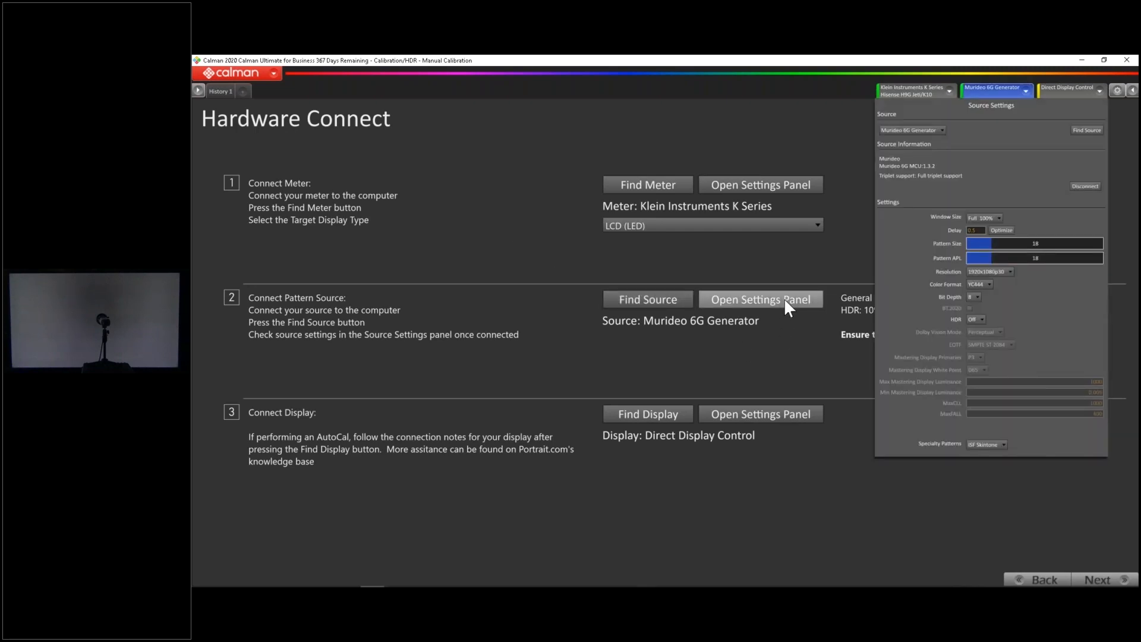
left_click(986, 217)
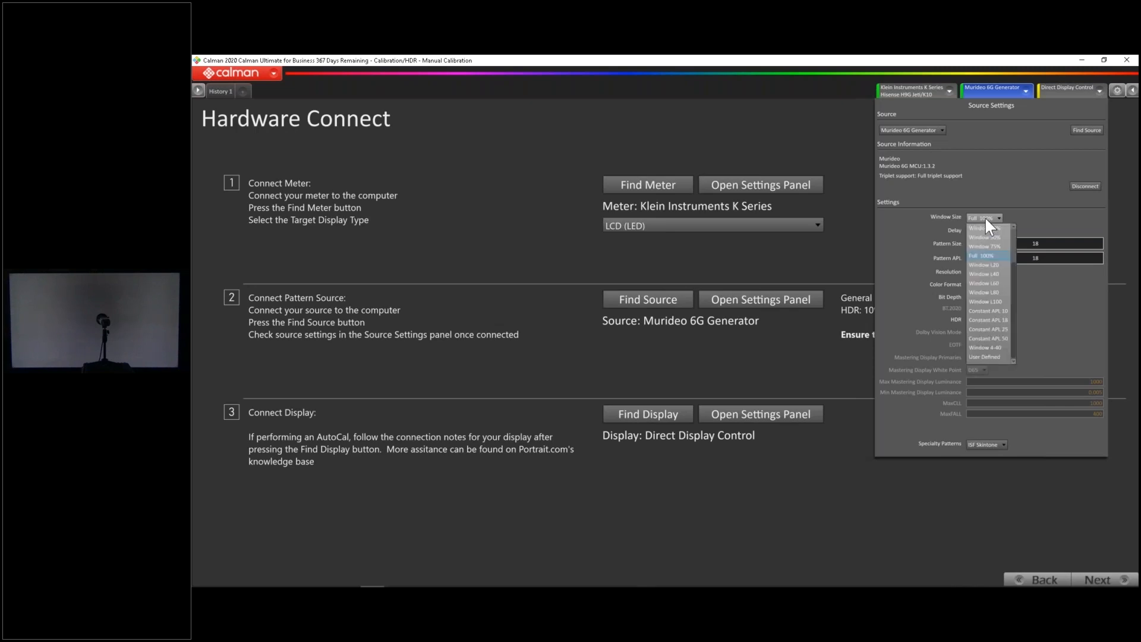
left_click(995, 311)
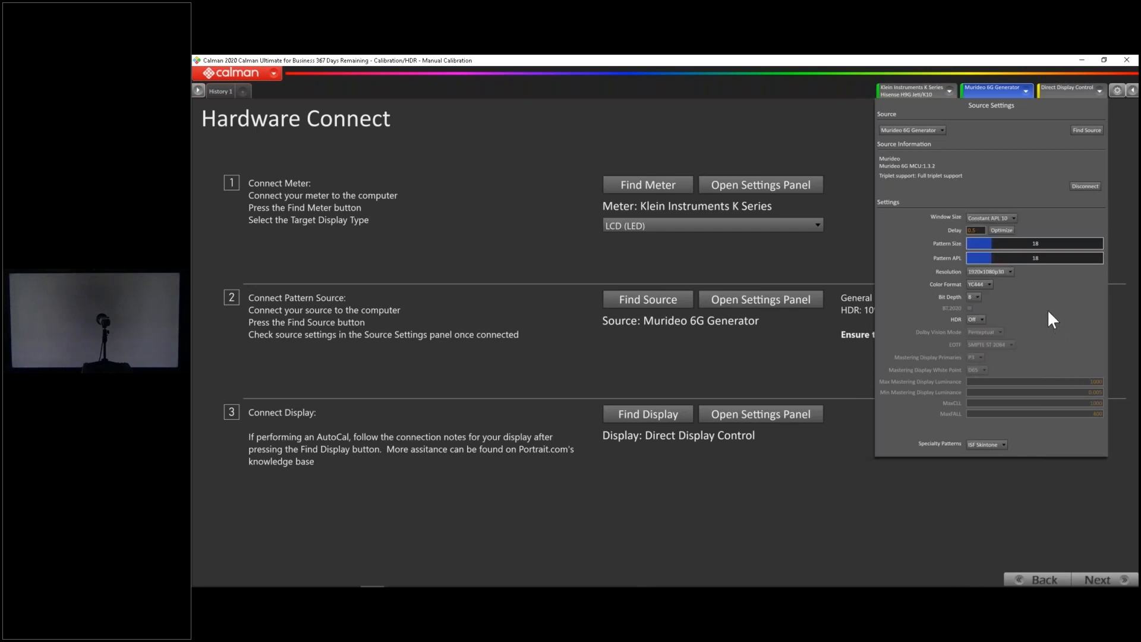
left_click(1000, 217)
left_click(1006, 329)
left_click(975, 272)
scroll(1001, 316, "down", 1)
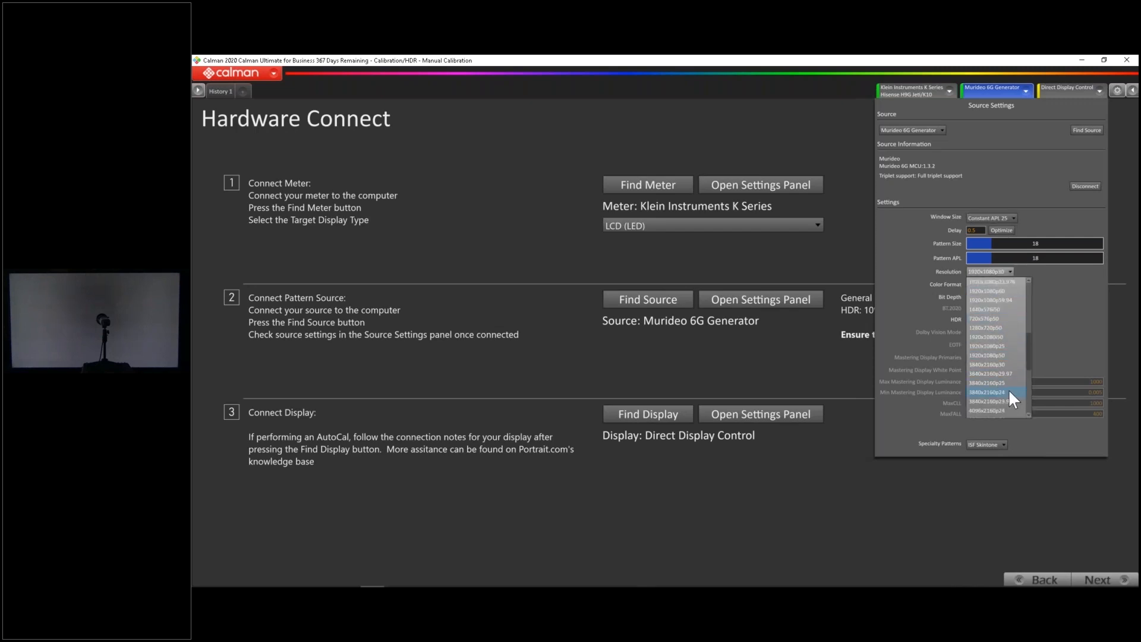
left_click(1008, 389)
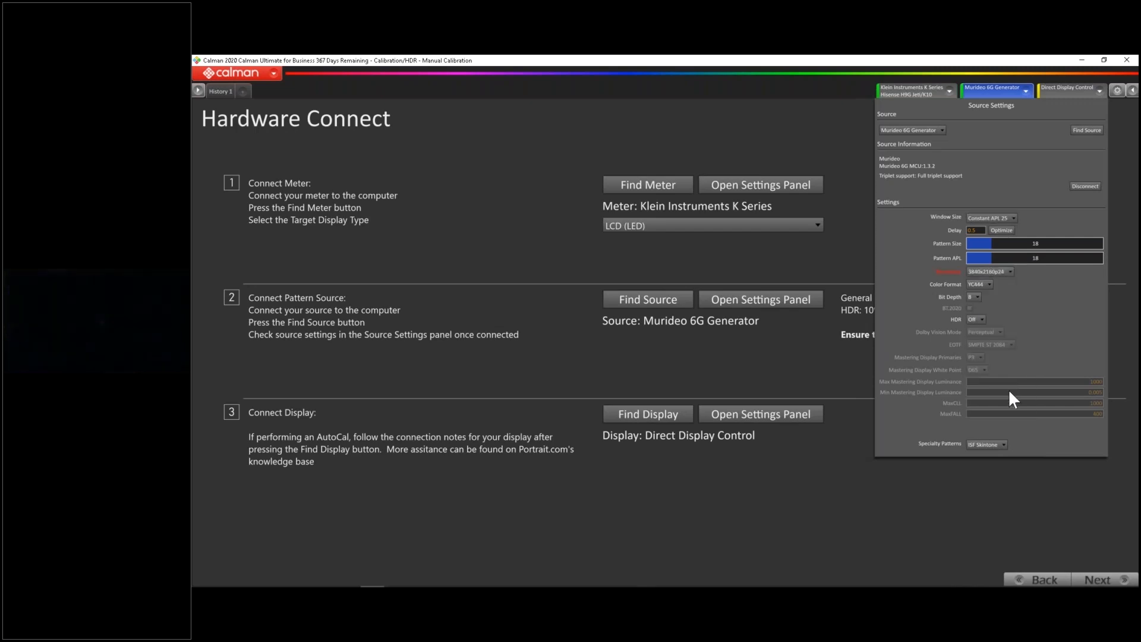
Set the pattern source's HDR mode to HDR10 with a bit depth of 10, and close the source settings
left_click(978, 296)
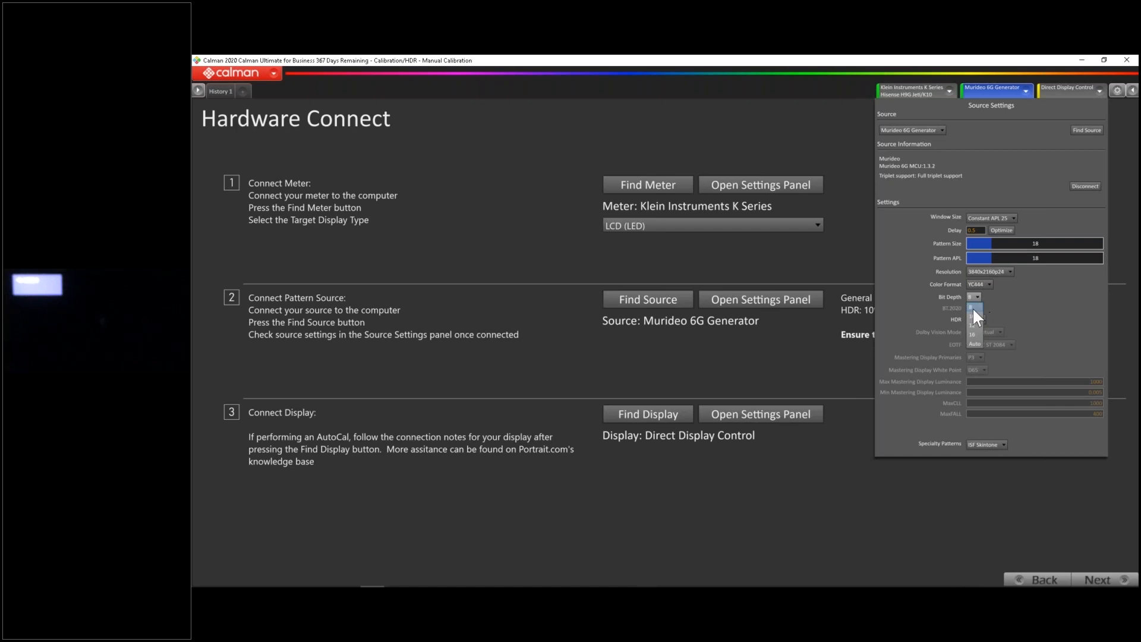
left_click(972, 316)
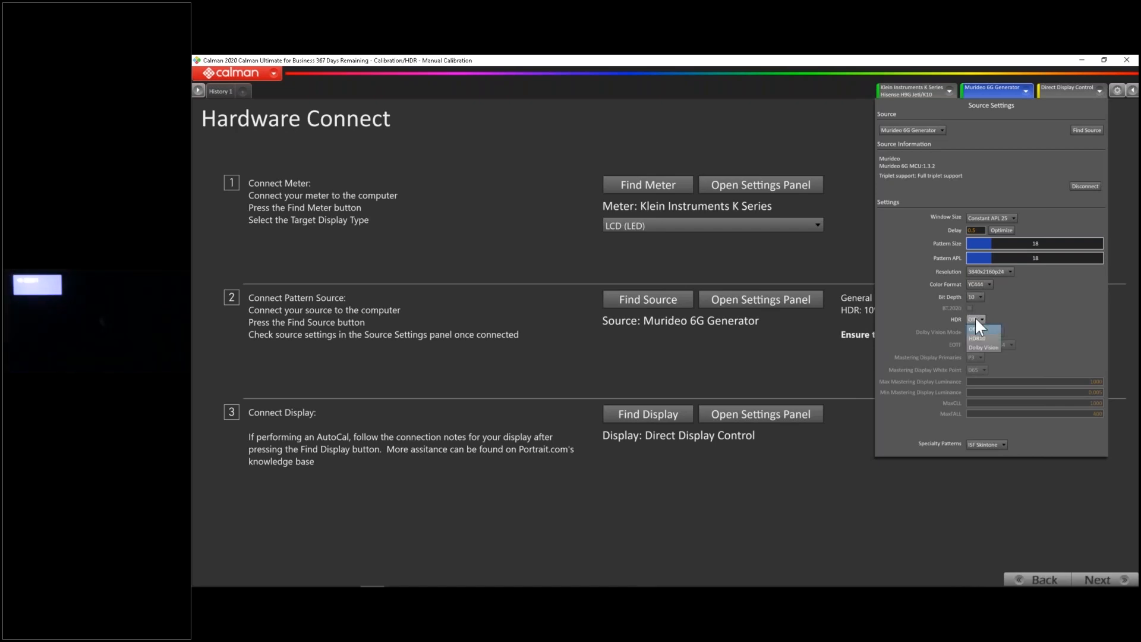
left_click(988, 337)
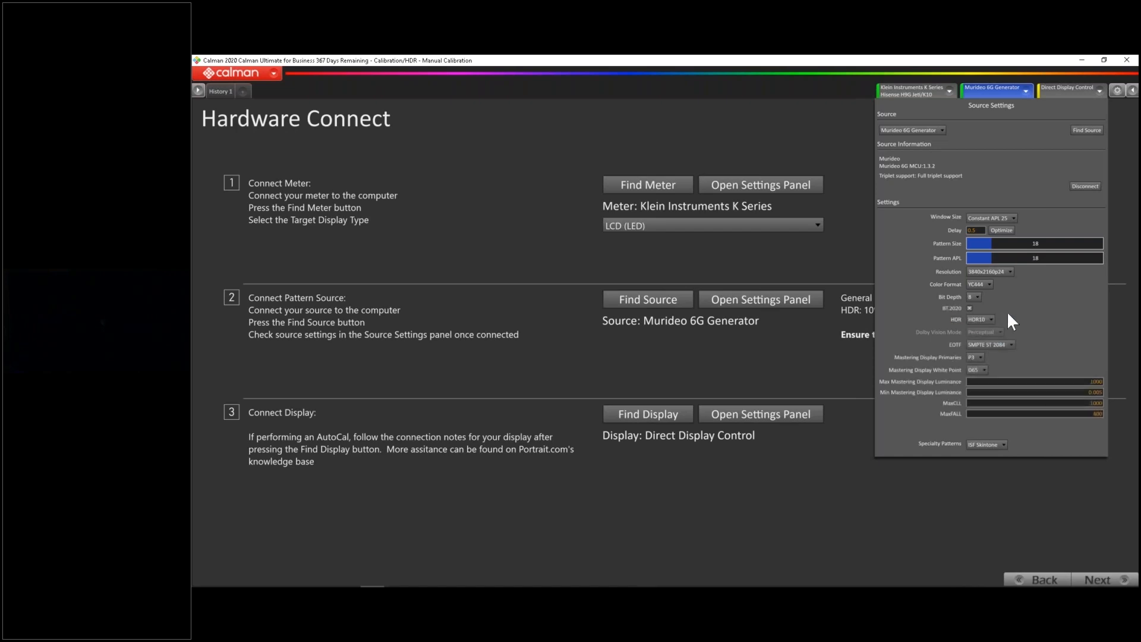
left_click(976, 295)
left_click(975, 316)
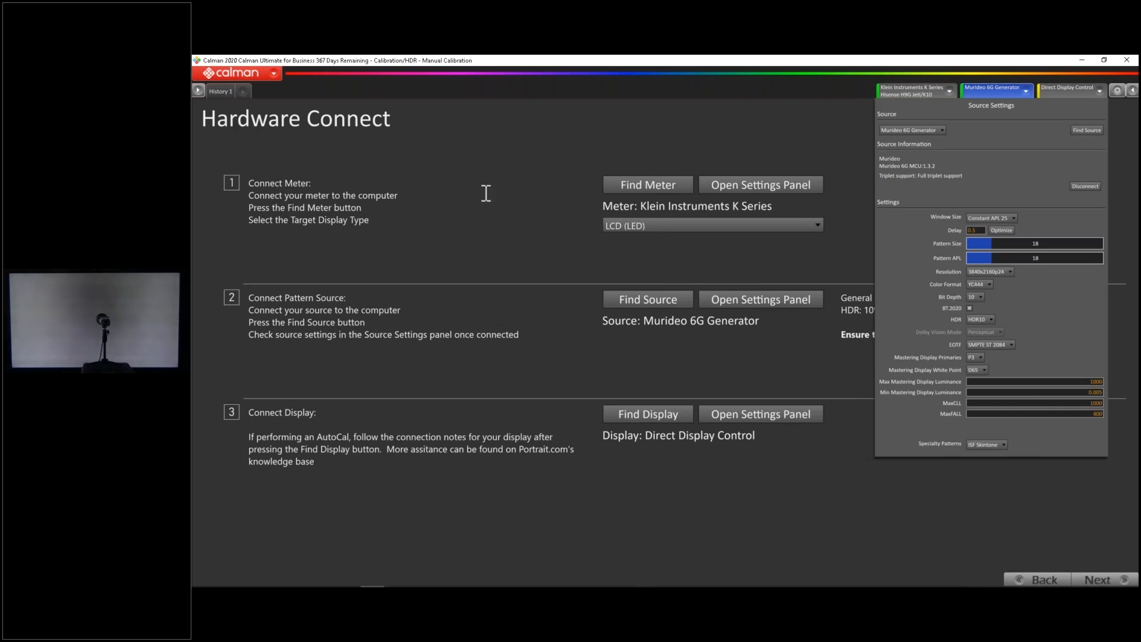
left_click(992, 93)
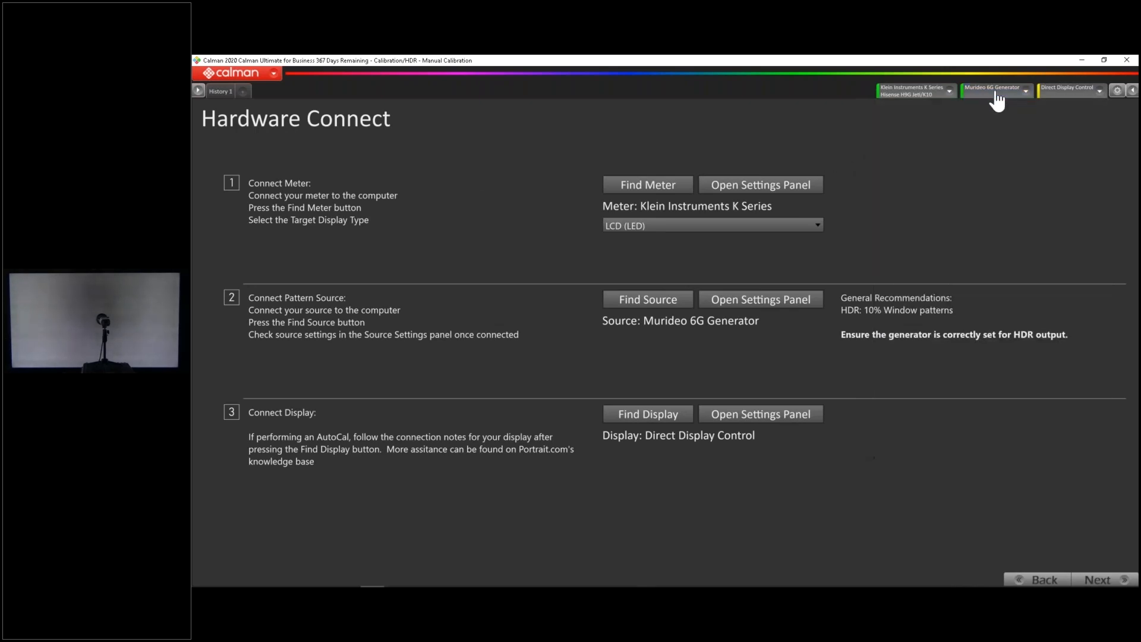
Check the meter settings and the HDR pattern source recommendations, and advance to the Calibration Targets page
left_click(934, 98)
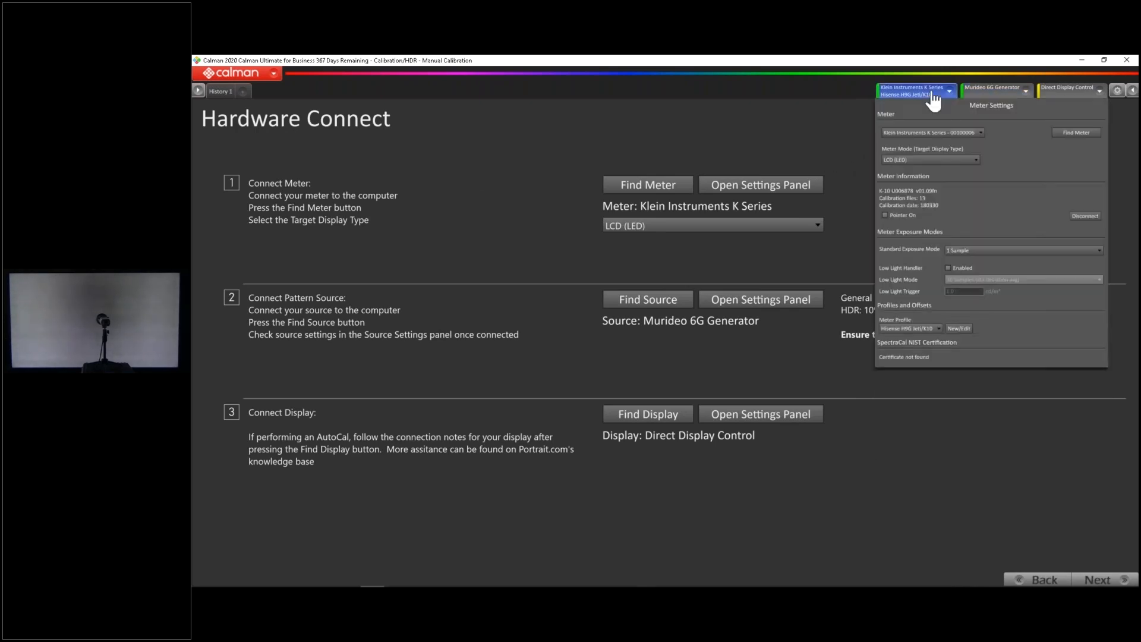
left_click(1004, 96)
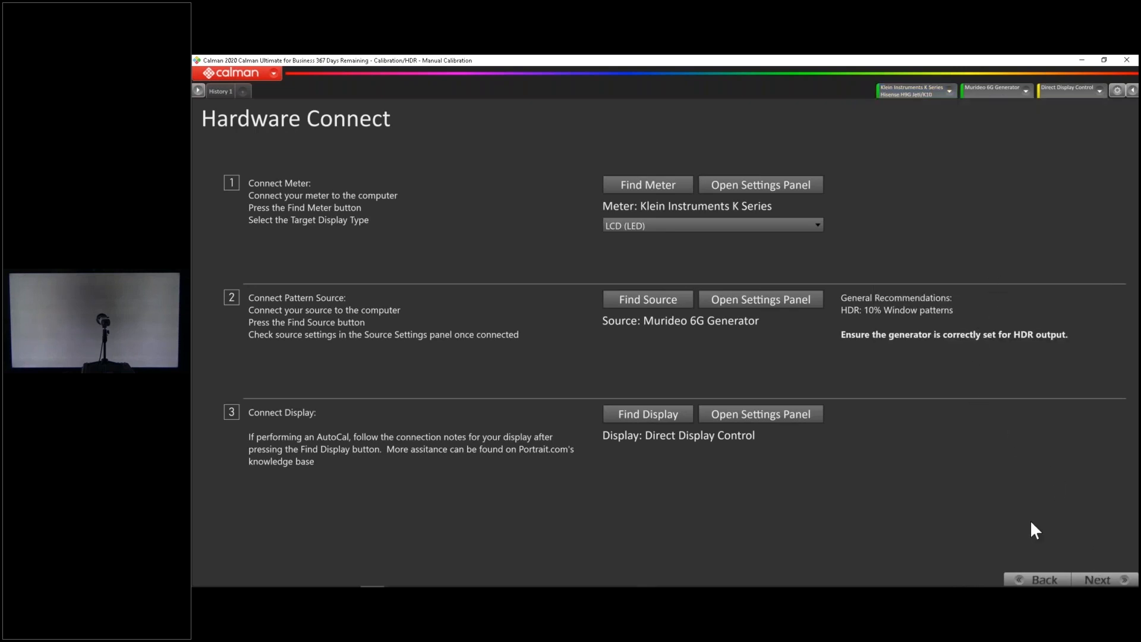
left_click_drag(843, 334, 1049, 337)
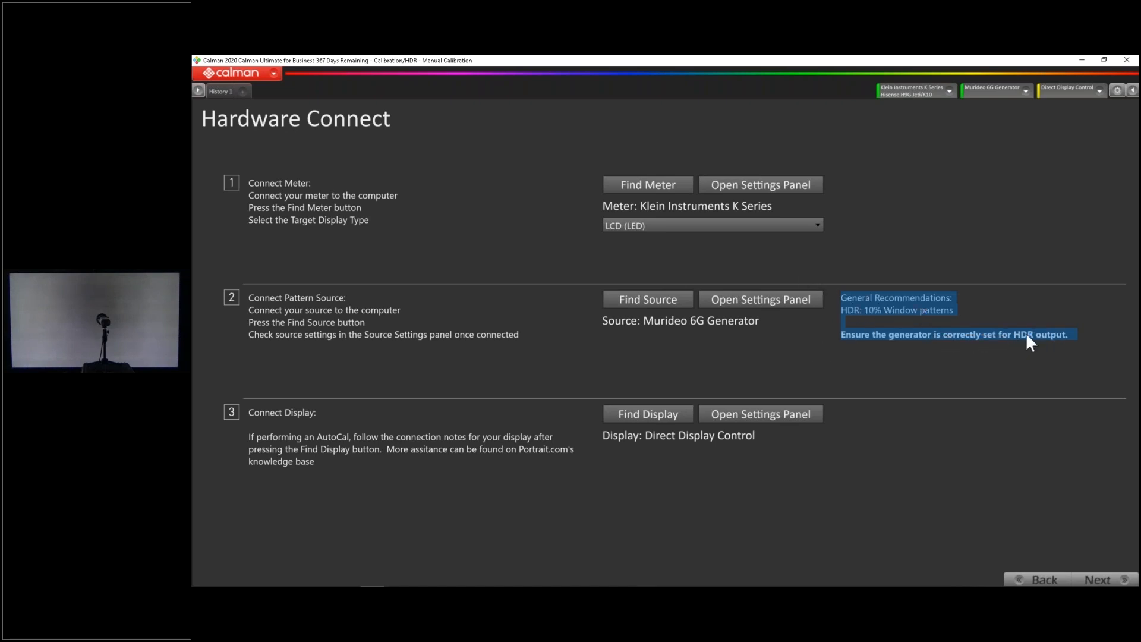
left_click(1114, 430)
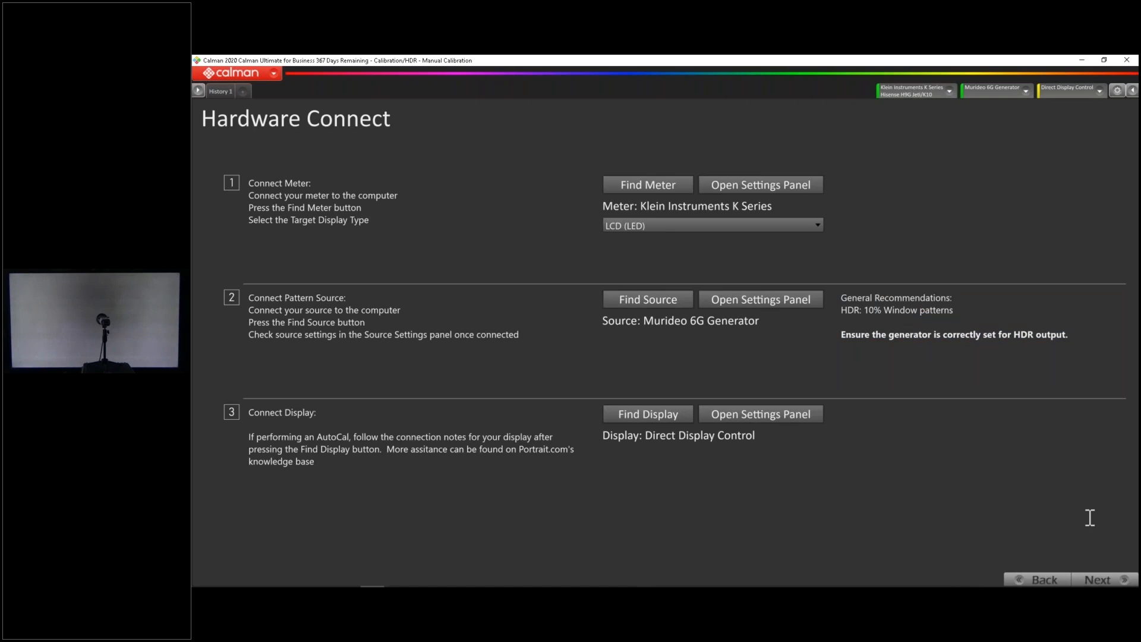
left_click(1099, 581)
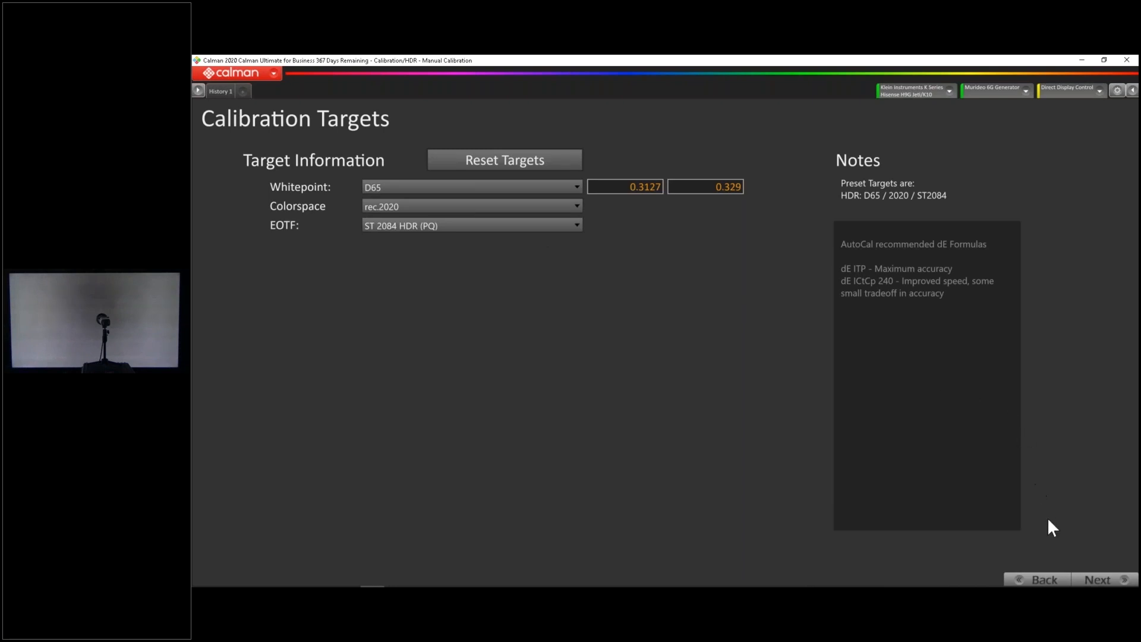
Advance to the Pre Calibration Capture page, display the 100% white pattern, and check the pattern generator's window size
left_click(1097, 580)
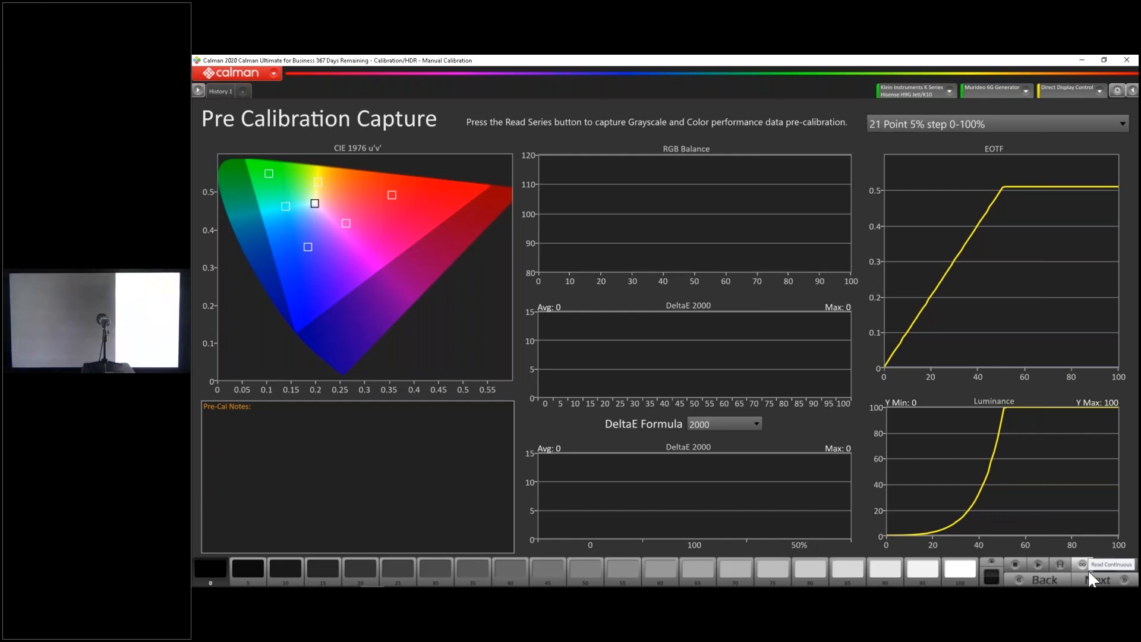
left_click(1088, 570)
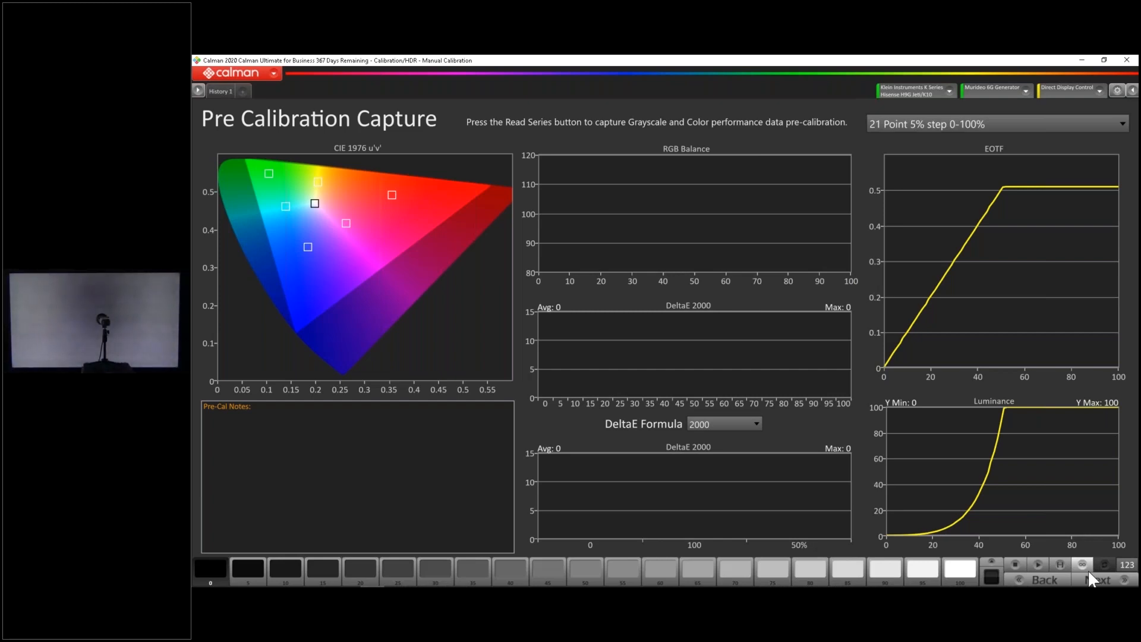
left_click(958, 568)
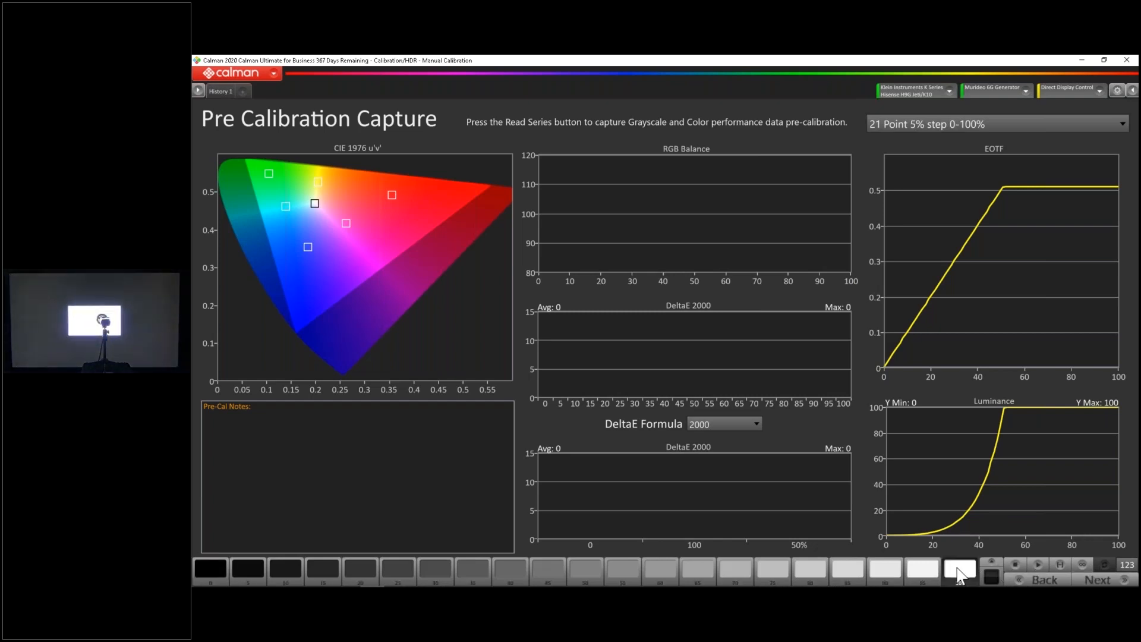
left_click(1020, 92)
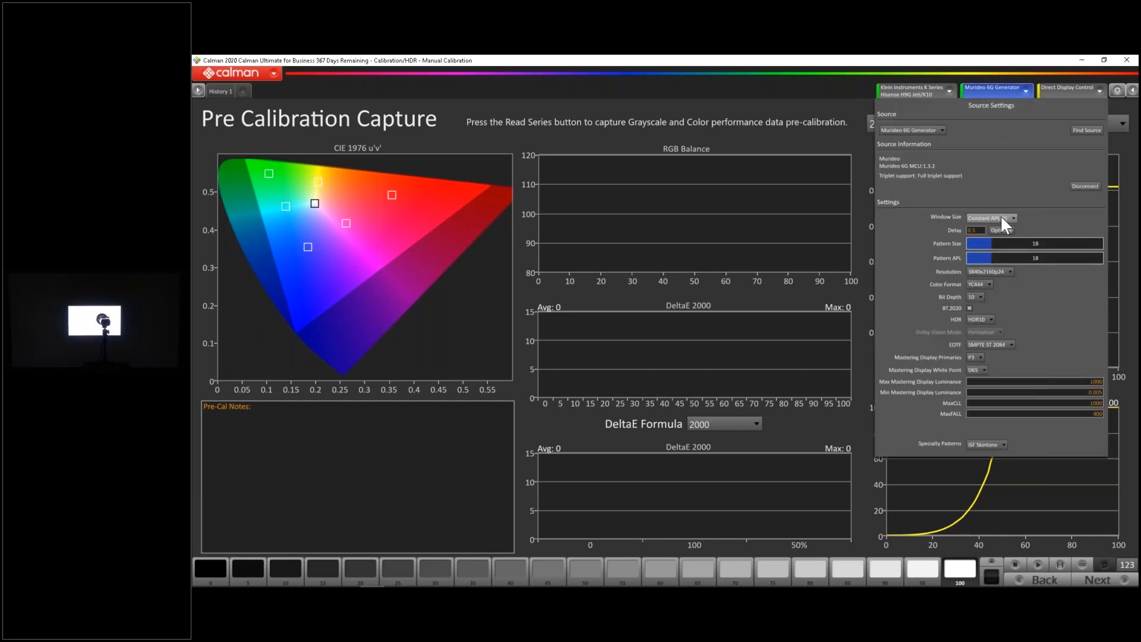
left_click(1003, 98)
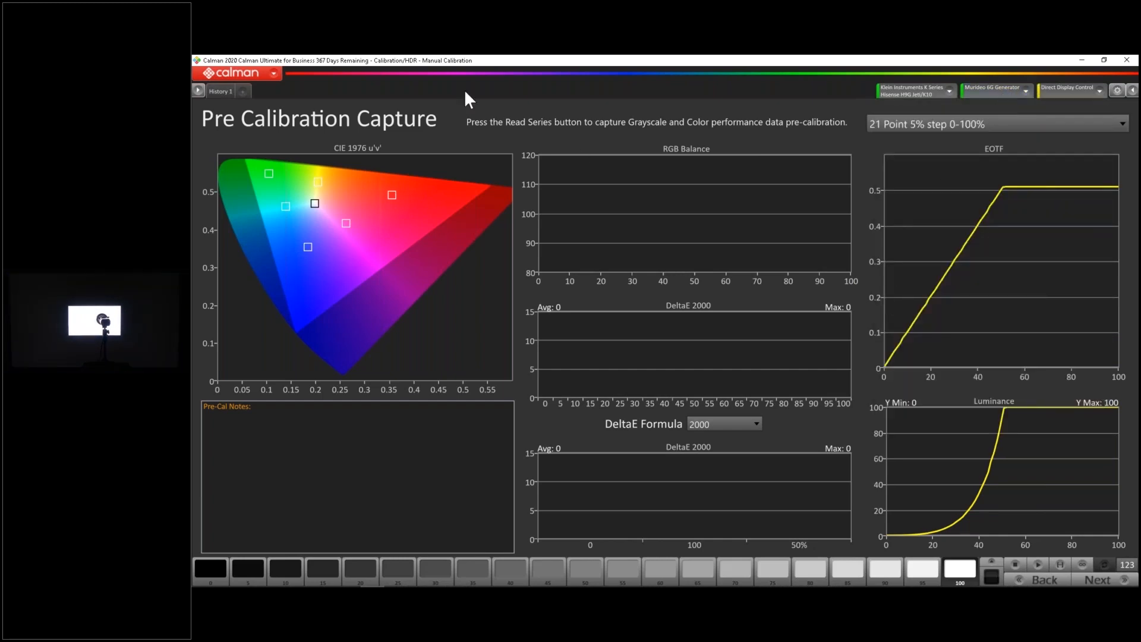
Rename the first history tab as APL 25
right_click(232, 93)
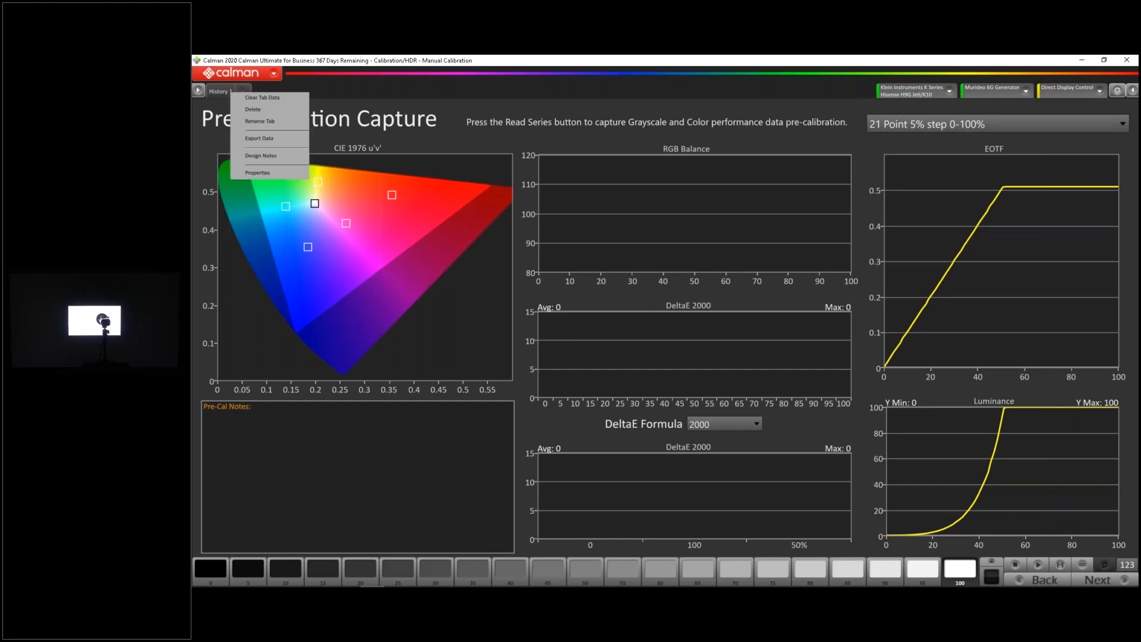
left_click(253, 120)
type("APL 25")
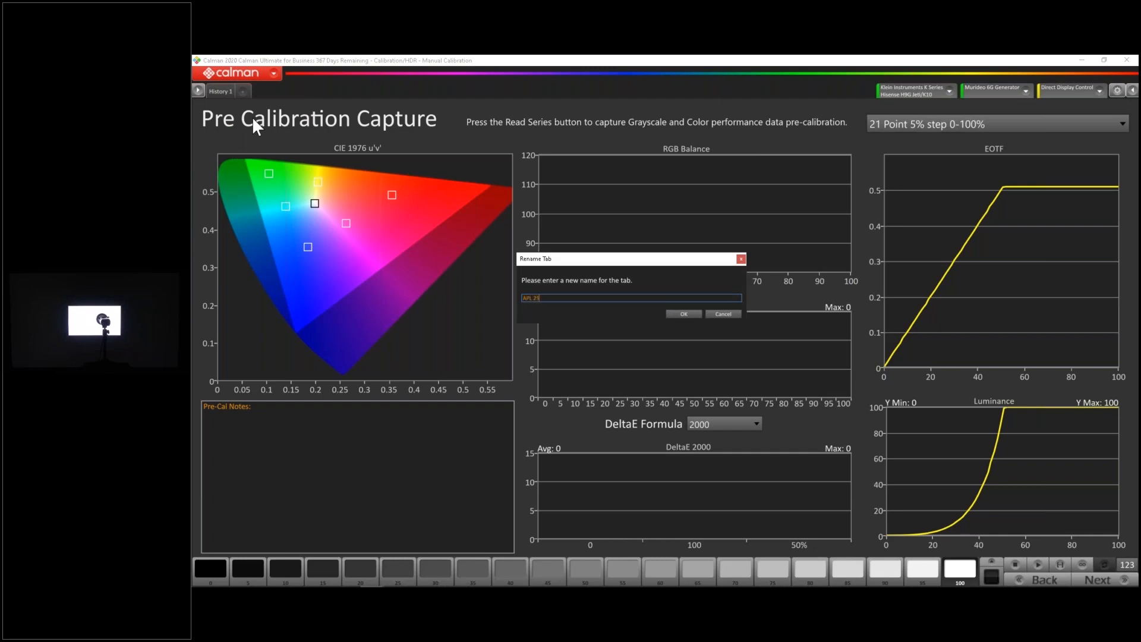
left_click(683, 313)
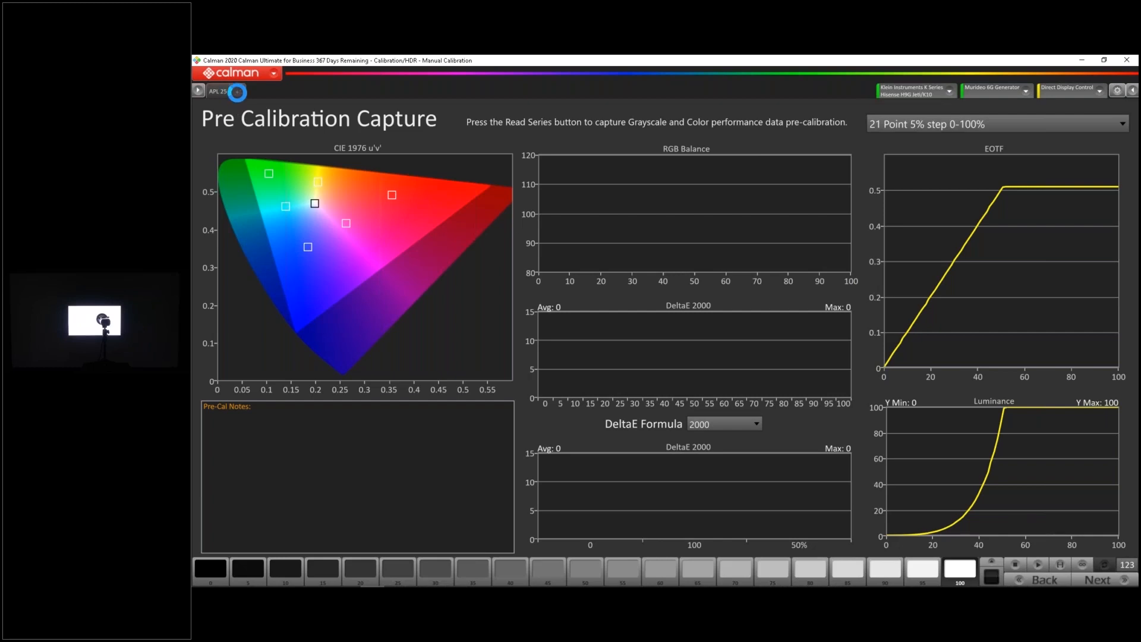
Add a second history tab and name it 10
left_click(237, 92)
right_click(238, 92)
left_click(254, 119)
type("10")
left_click(681, 314)
Capture the full pre-calibration grayscale and color series in the APL 25 history tab
left_click(216, 92)
left_click(1057, 563)
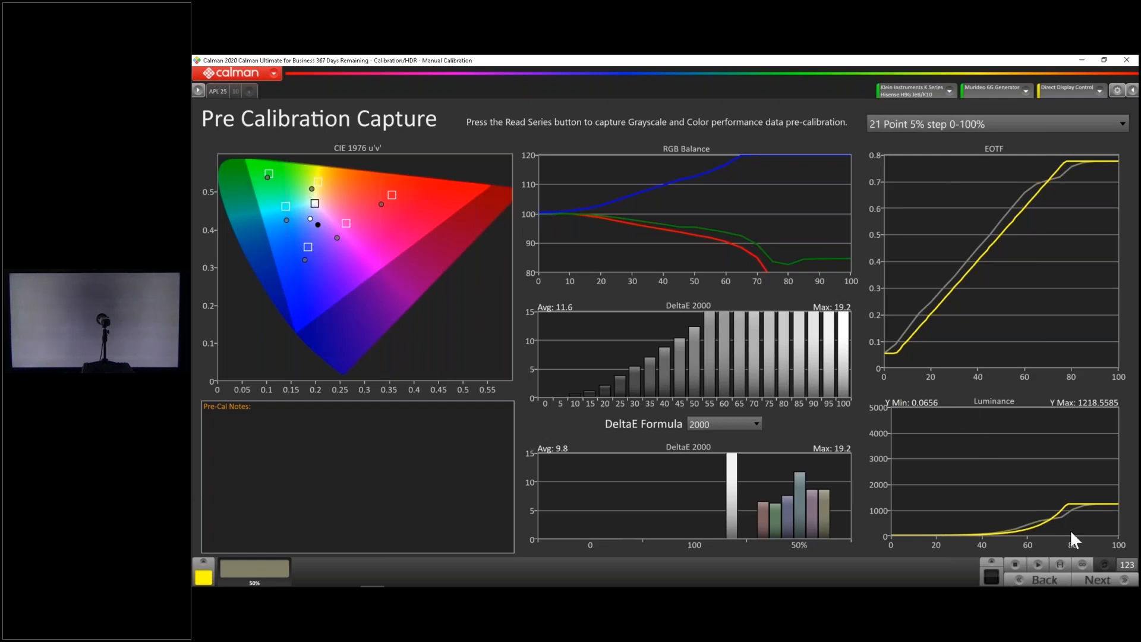
left_click(1091, 579)
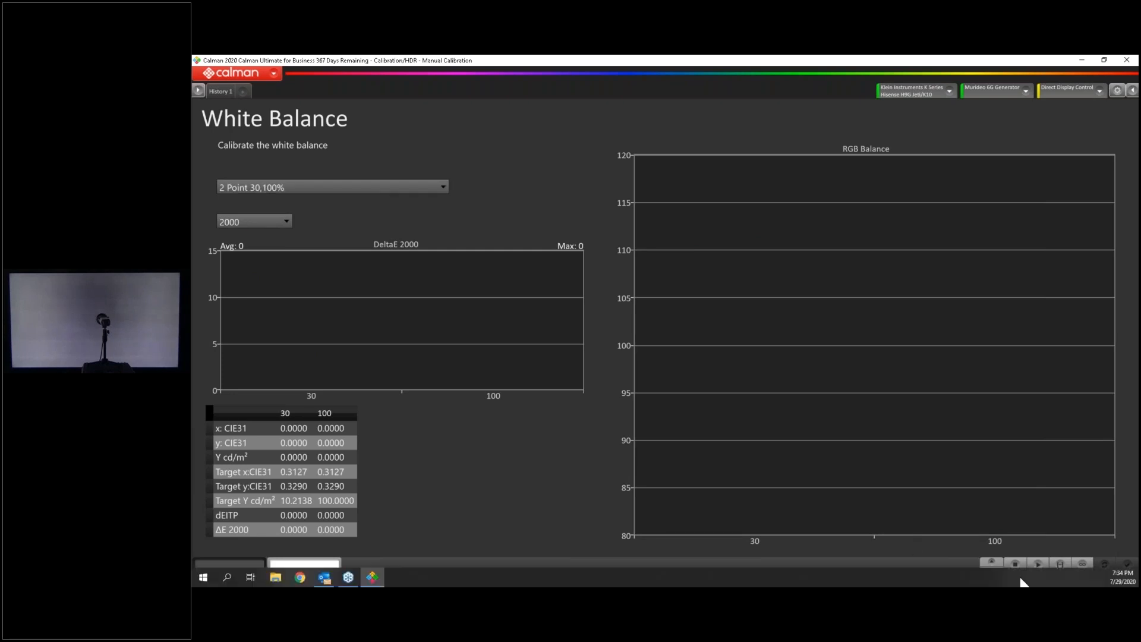
left_click(236, 94)
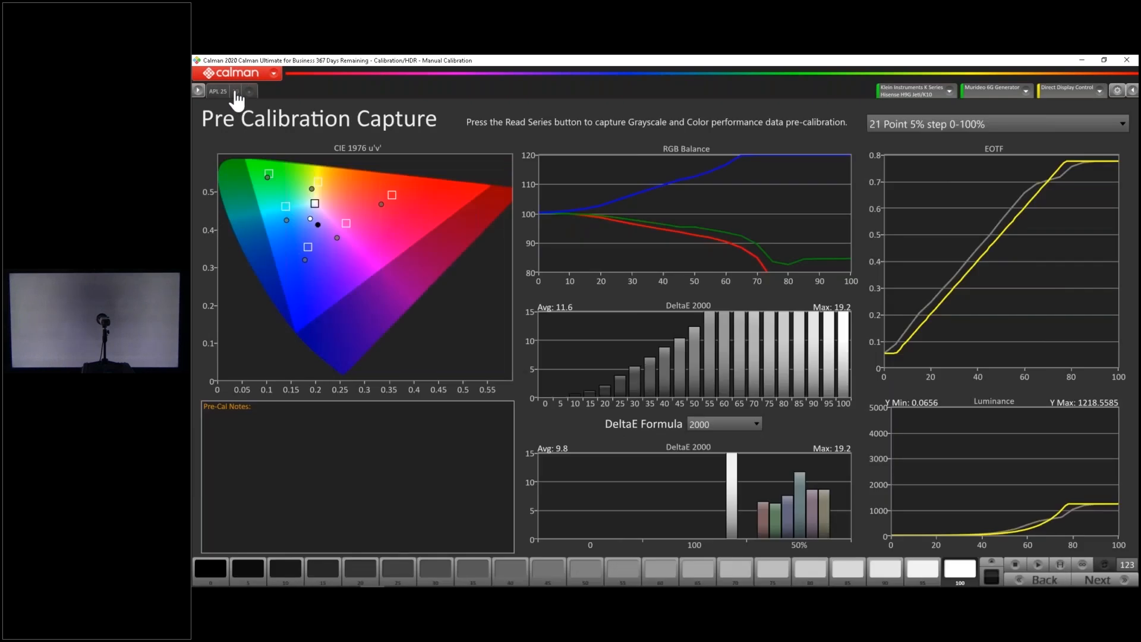
In the history tab named 10, change the generator's window size and capture the full pre-calibration series
left_click(237, 94)
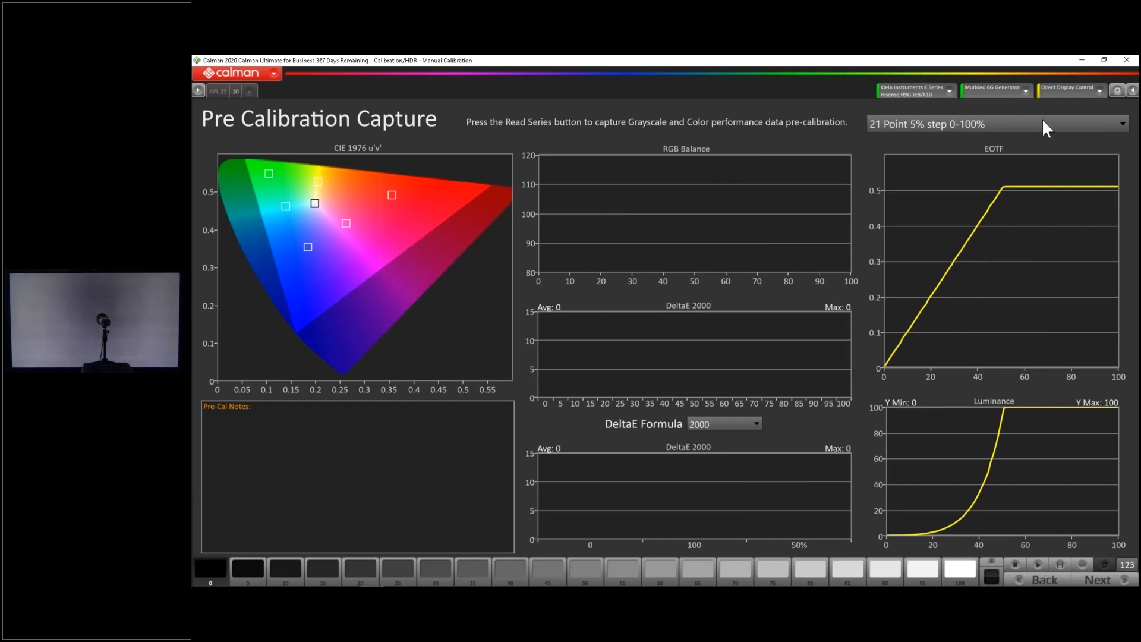
left_click(962, 566)
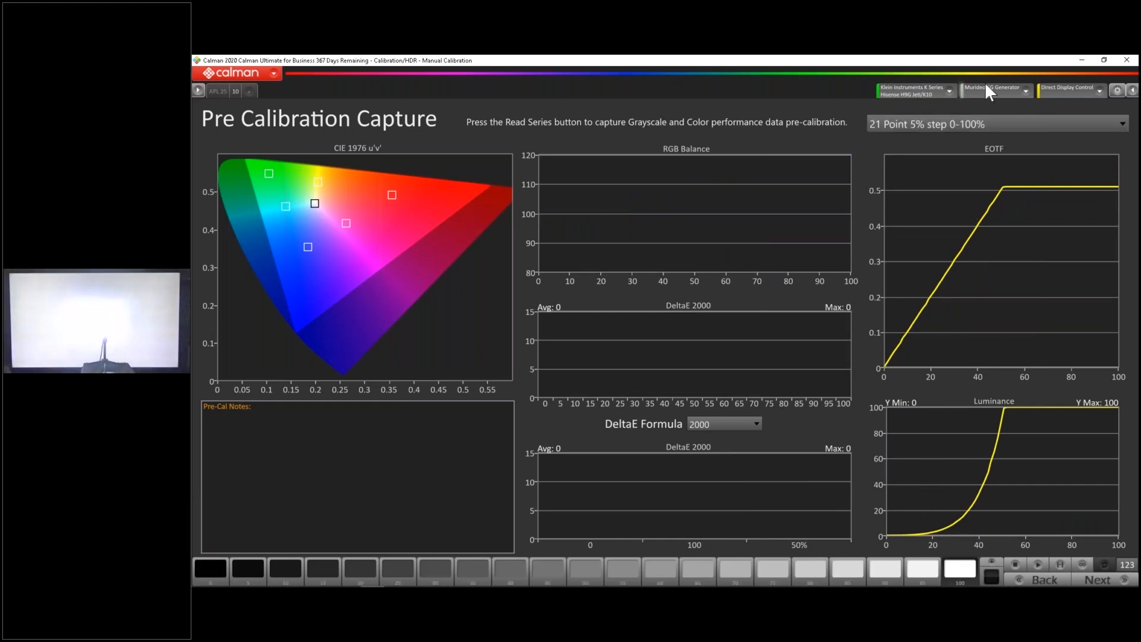
left_click(988, 93)
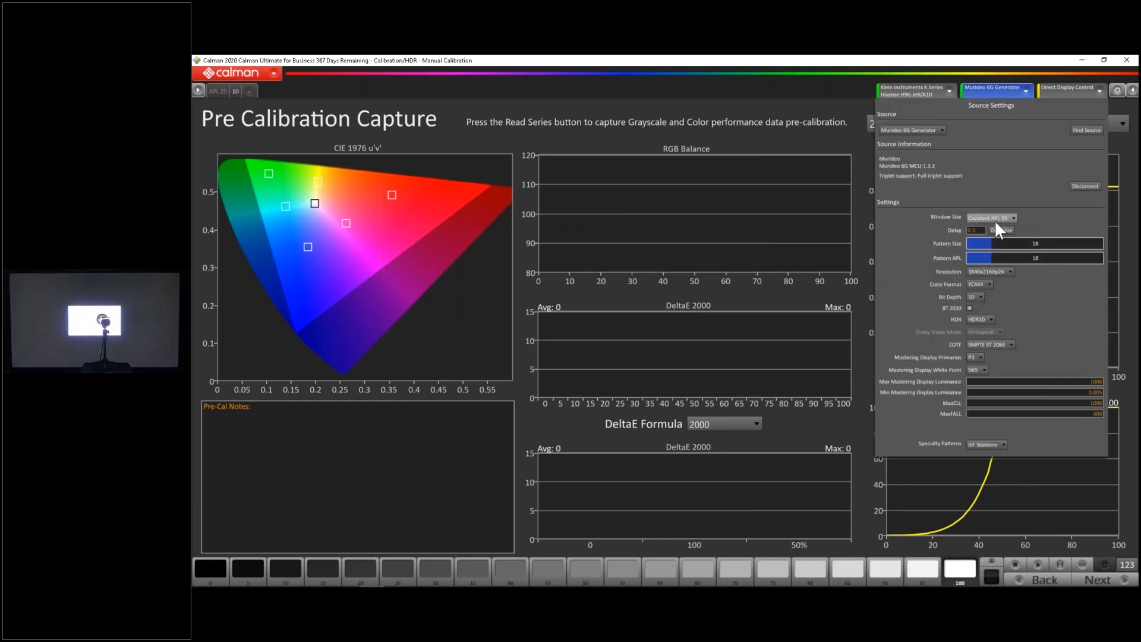
left_click(994, 220)
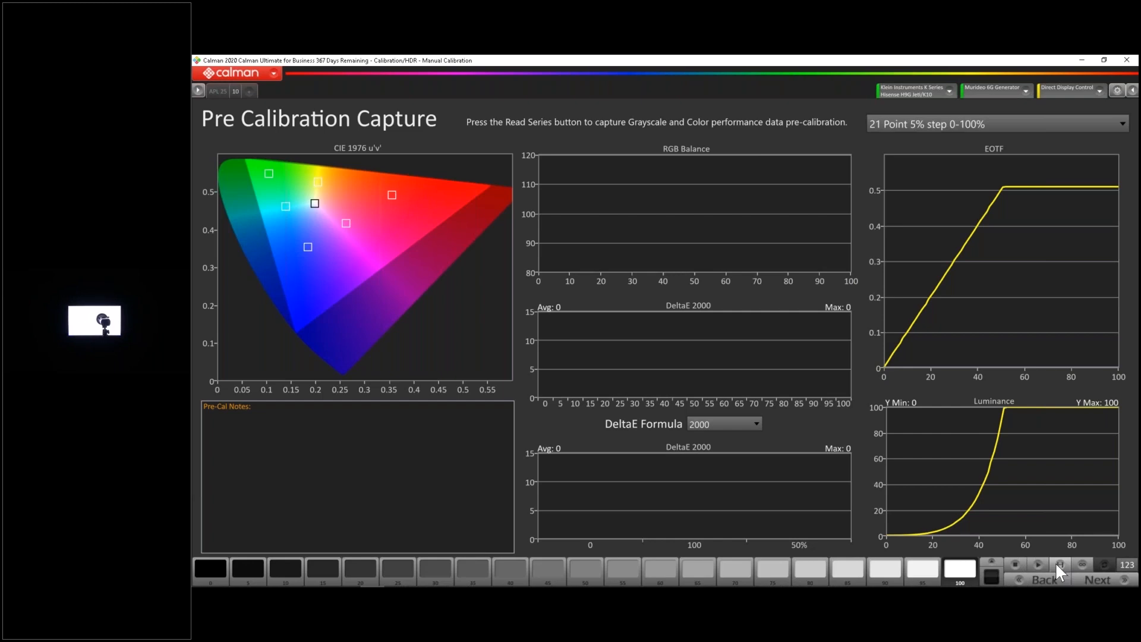
left_click(1057, 564)
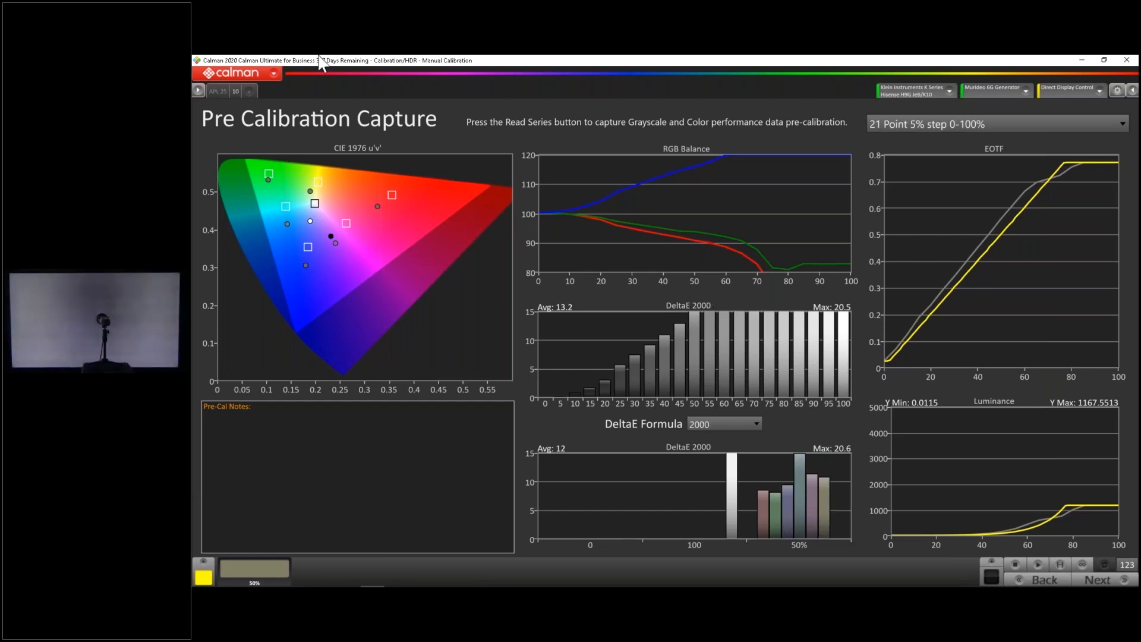
Add a third history tab and name it Full 100
left_click(251, 92)
right_click(255, 91)
left_click(293, 155)
type("Full 100")
key("Return")
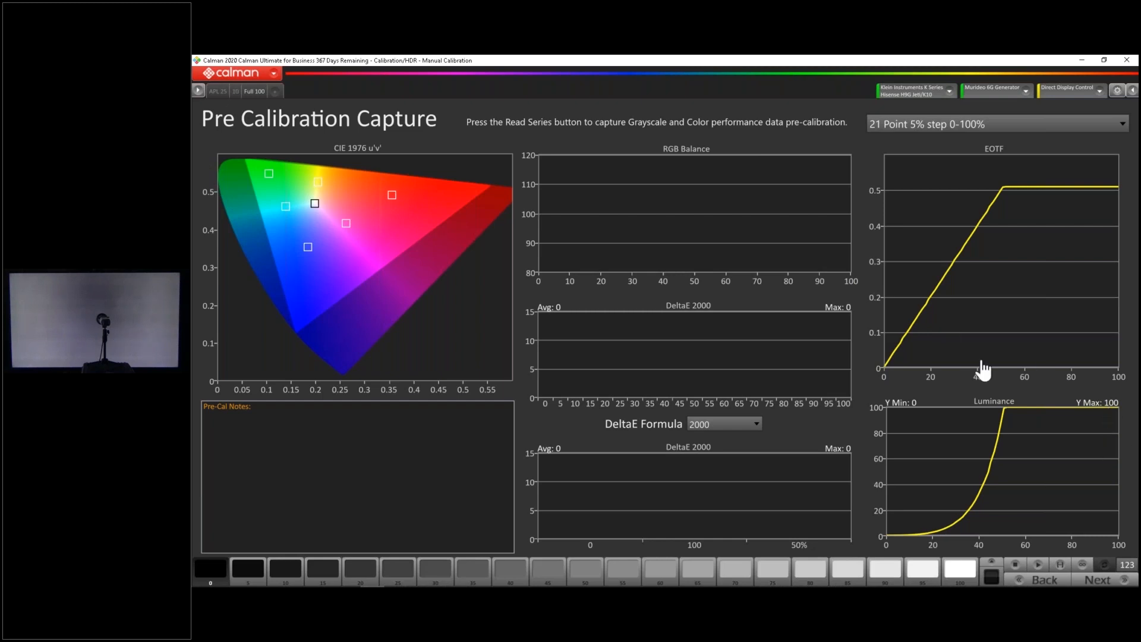
Compare the captured luminance, EOTF and RGB balance between the 10 and APL 25 history tabs
left_click(236, 92)
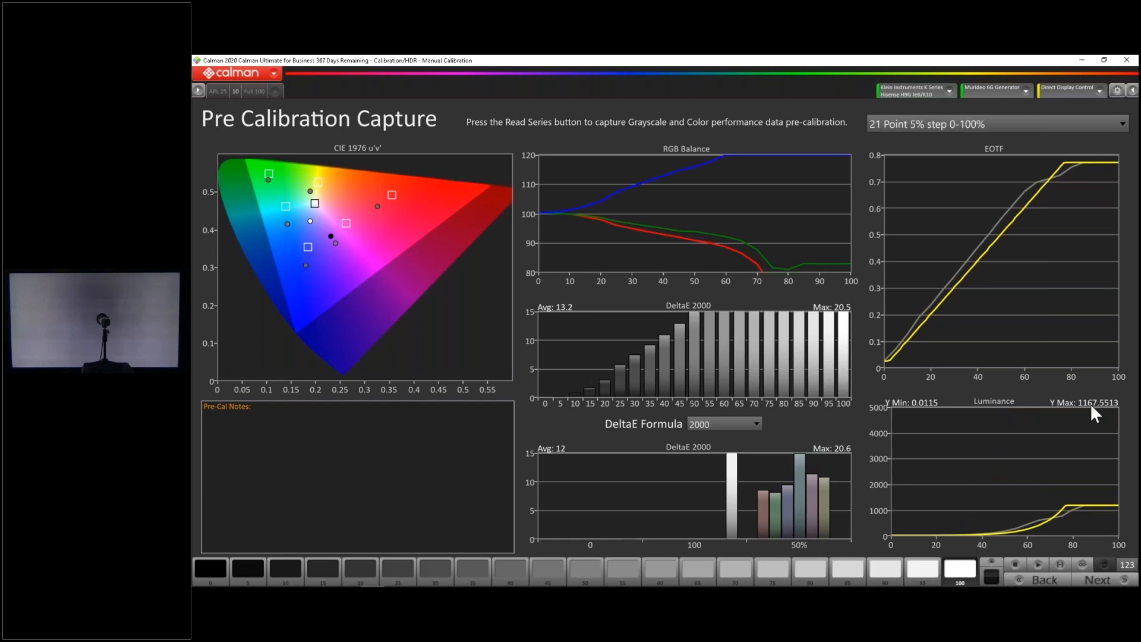
left_click(216, 93)
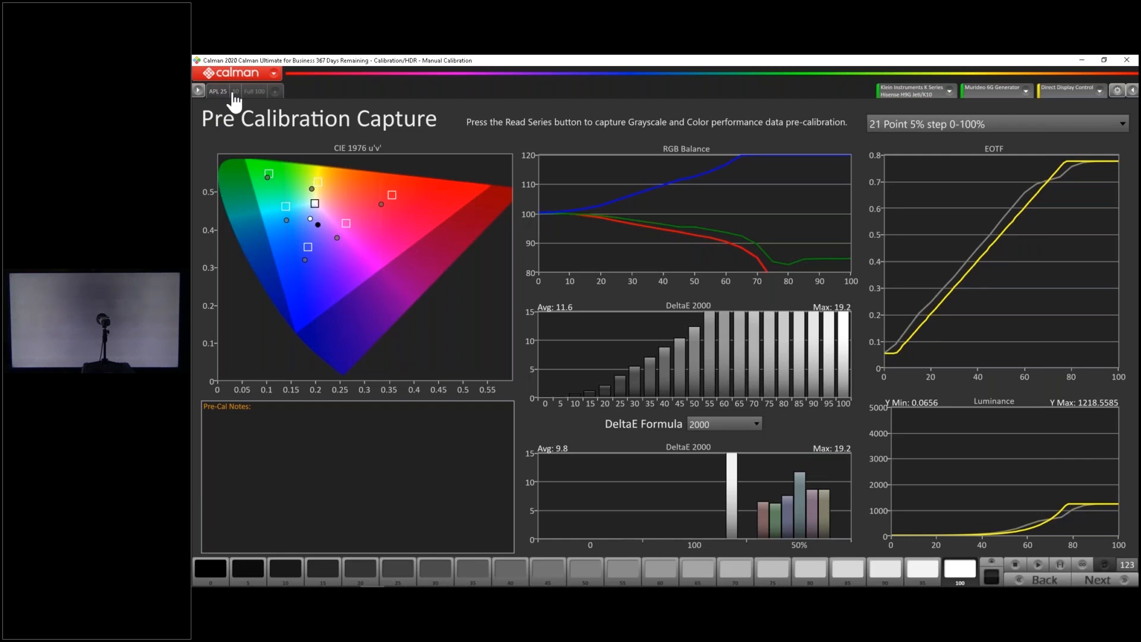
left_click(234, 92)
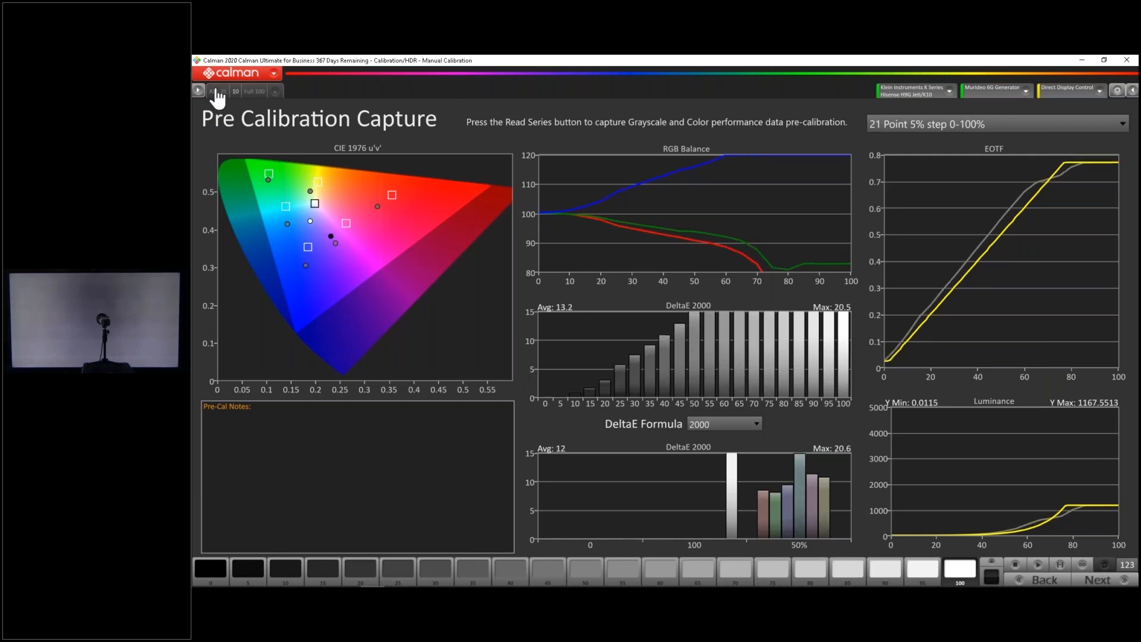
In the Full 100 tab, set the generator's window size to Full: 100% and capture the pre-calibration series
left_click(254, 93)
left_click(990, 94)
left_click(1005, 217)
left_click(998, 272)
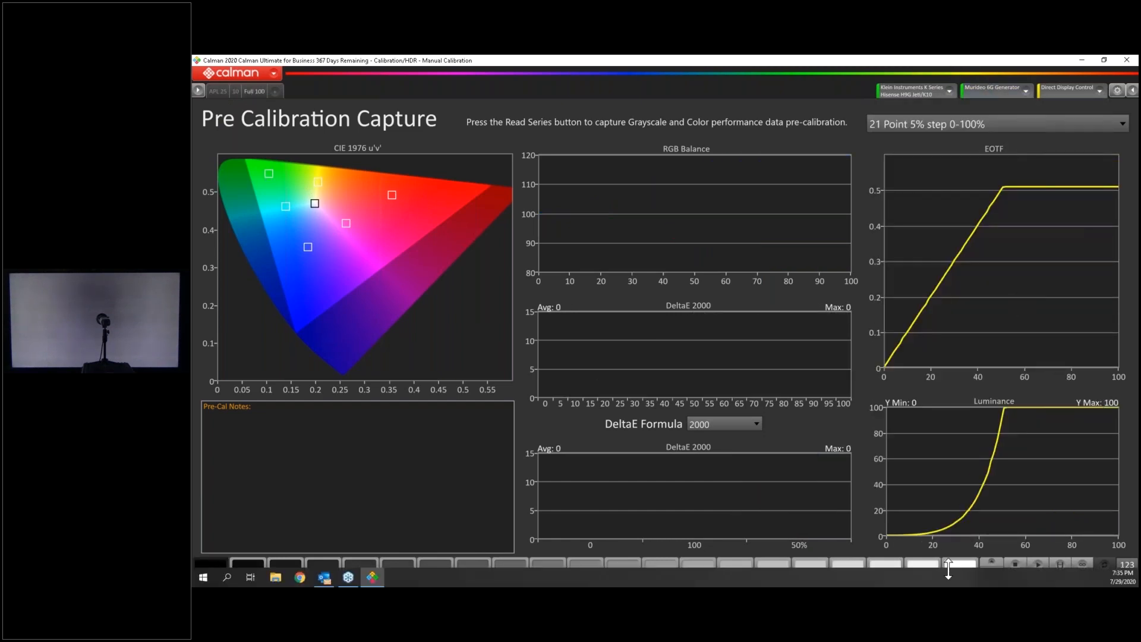
left_click(960, 568)
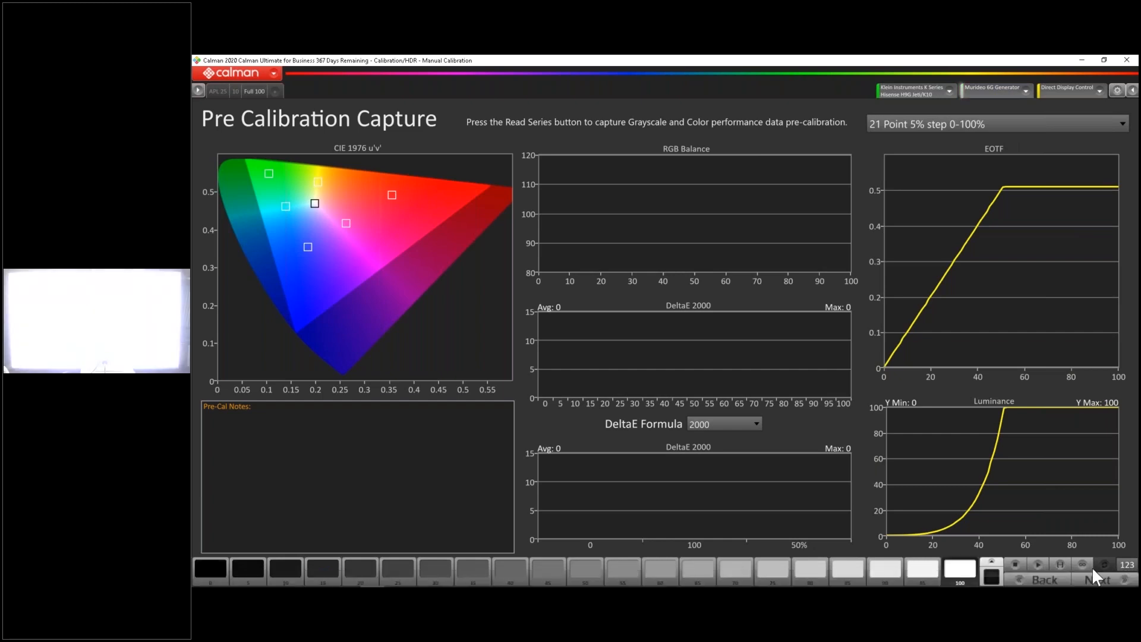
left_click(1059, 564)
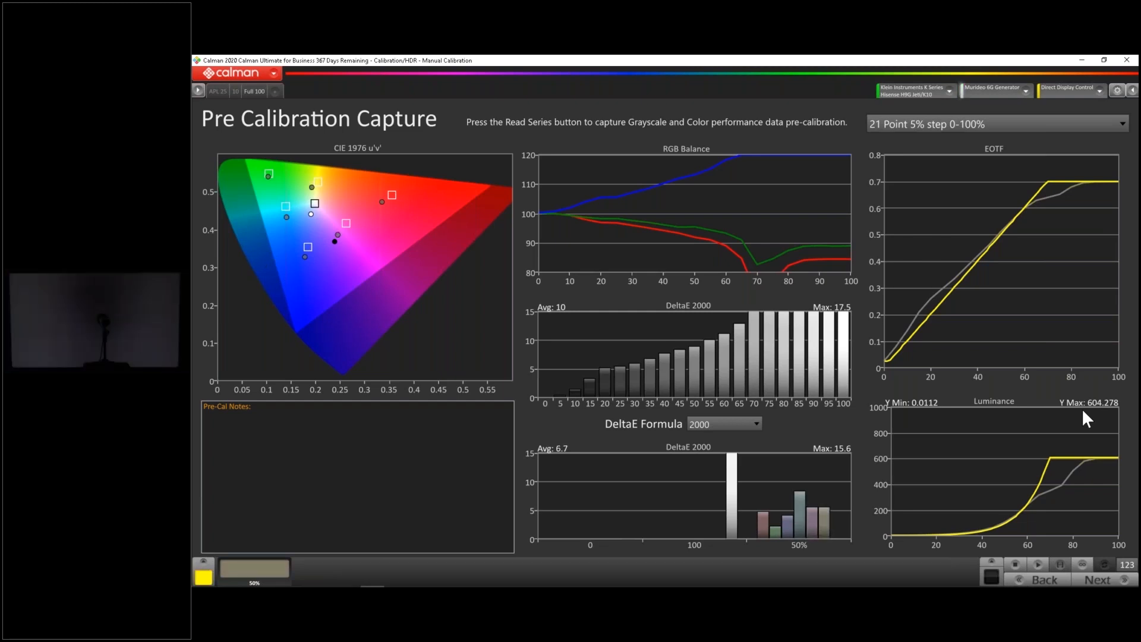
Review the APL 25 and 10 history tabs against the full-screen capture
left_click(224, 92)
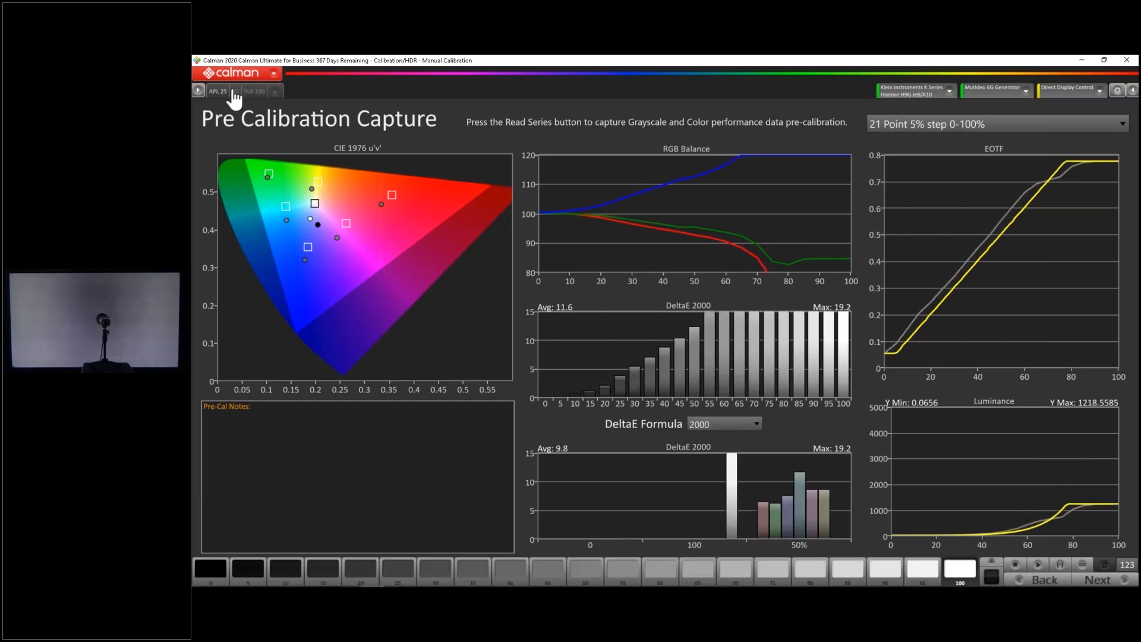
left_click(234, 90)
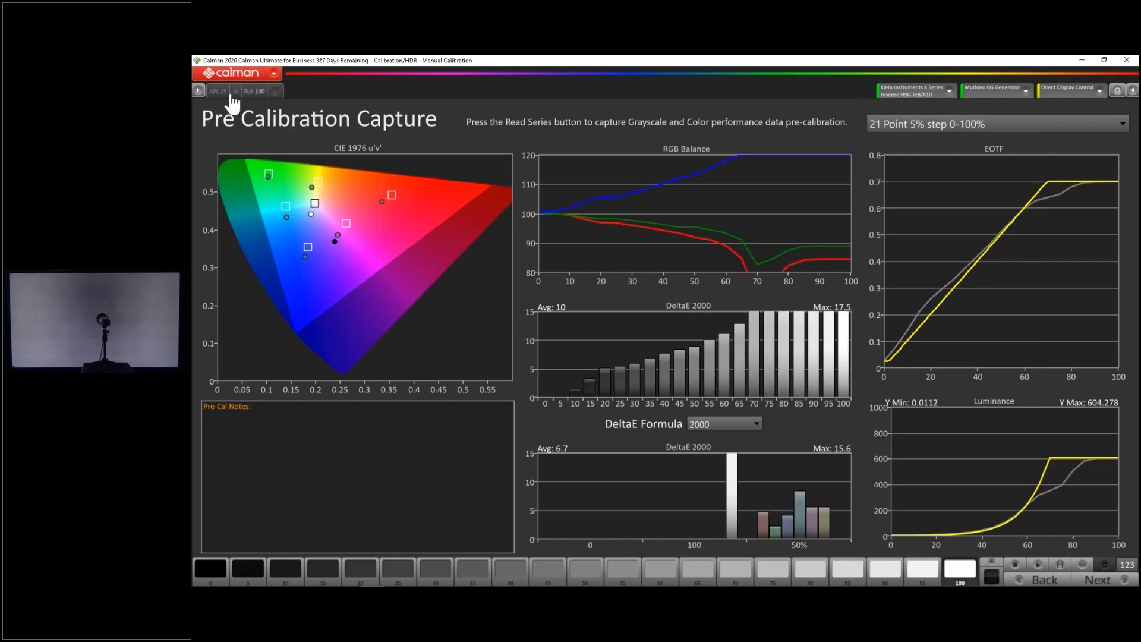
left_click(234, 93)
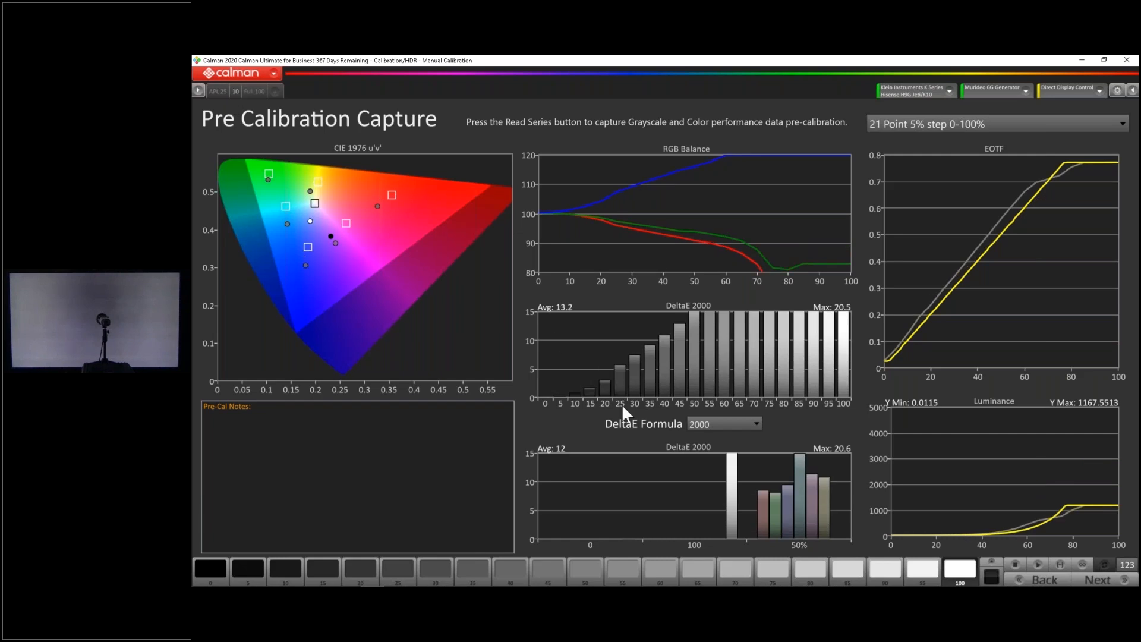
Change the Murideo generator's window size from full screen to a smaller pattern window
left_click(1009, 94)
left_click(985, 215)
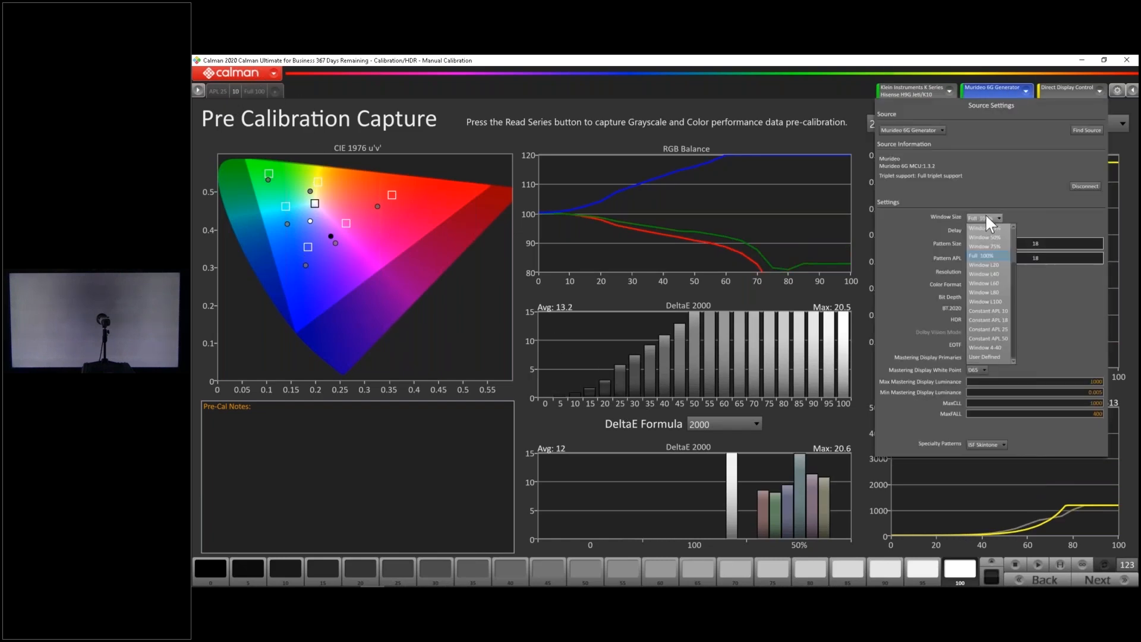
scroll(992, 291, "up", 2)
left_click(997, 255)
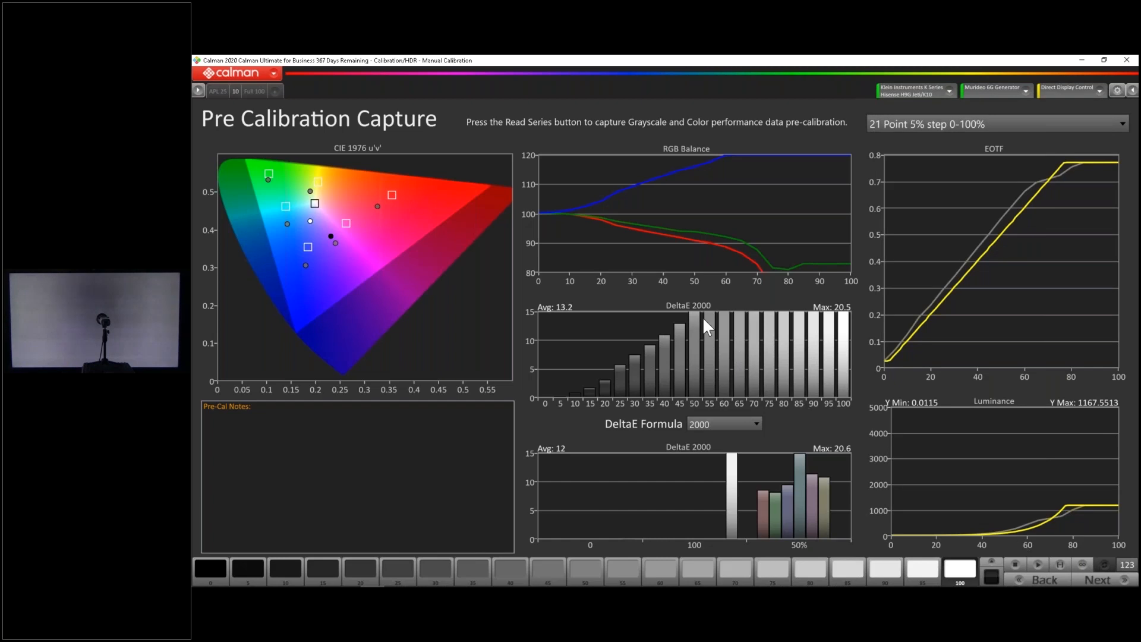
left_click(1099, 582)
Add a fourth history tab and name it HDR Theater
left_click(276, 92)
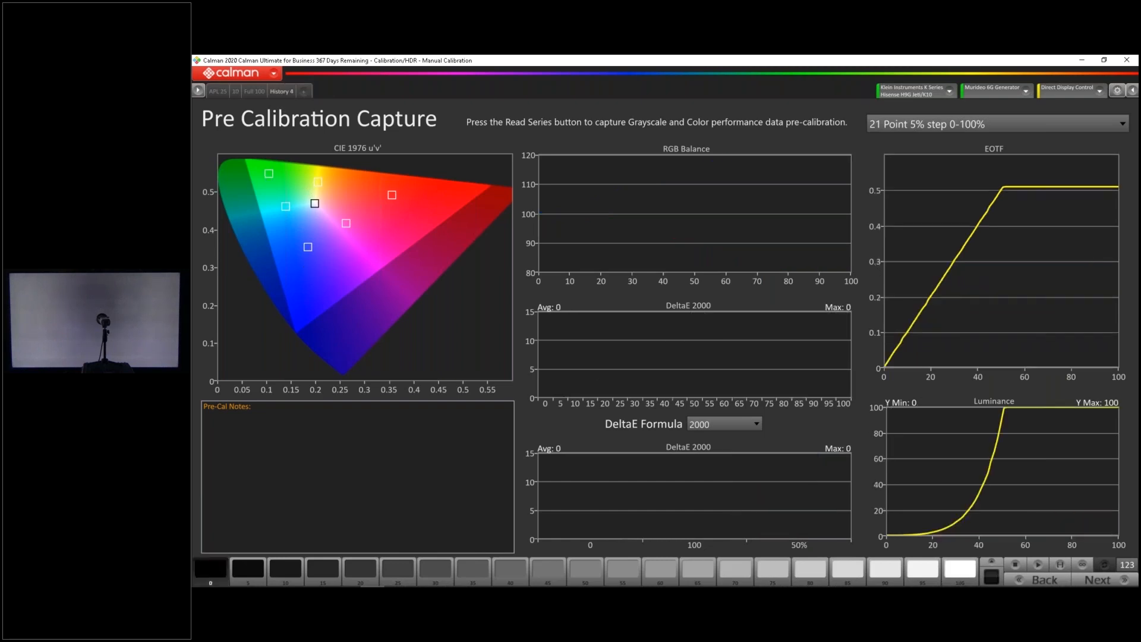
right_click(277, 92)
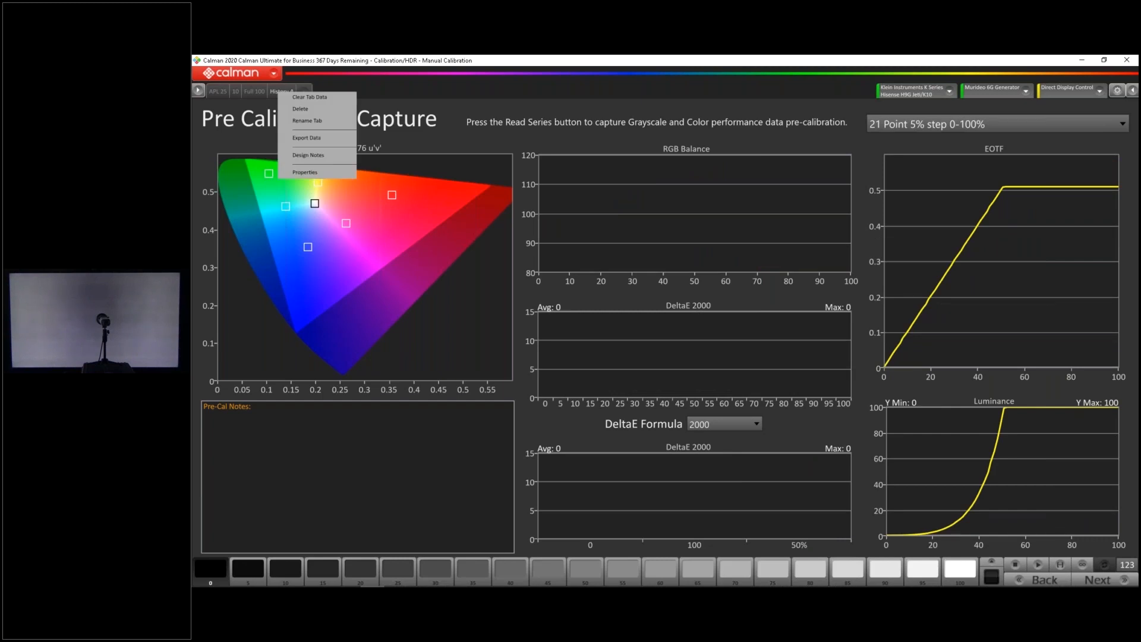
left_click(302, 120)
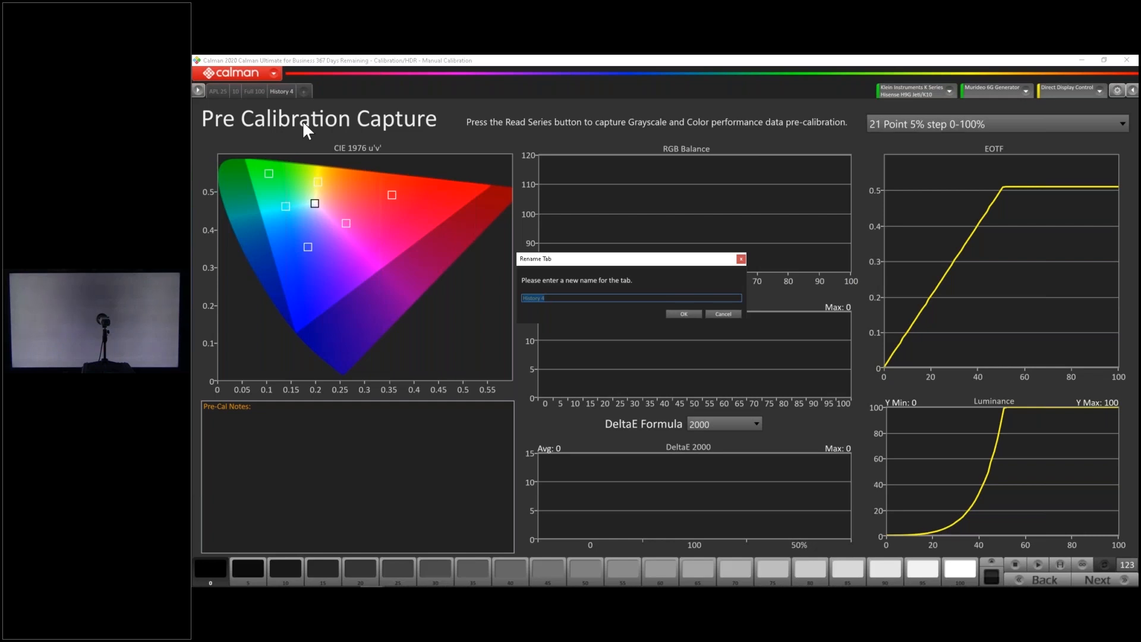
type("HDR Theater")
left_click(686, 316)
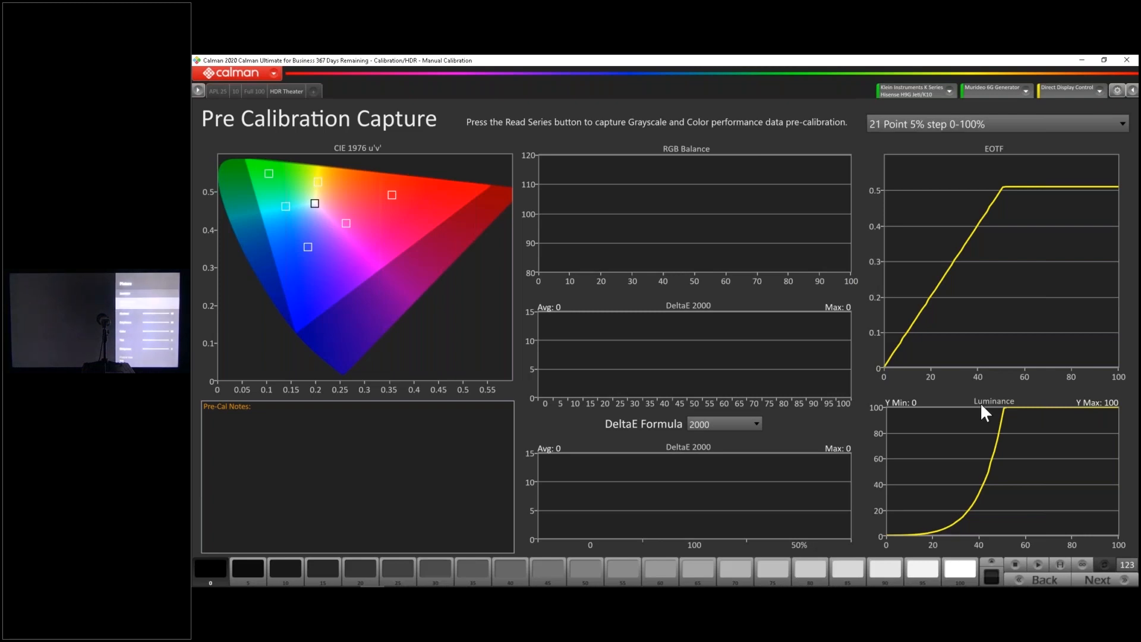
Capture the full pre-calibration series in the HDR Theater tab and display the 100% white pattern
left_click(1061, 564)
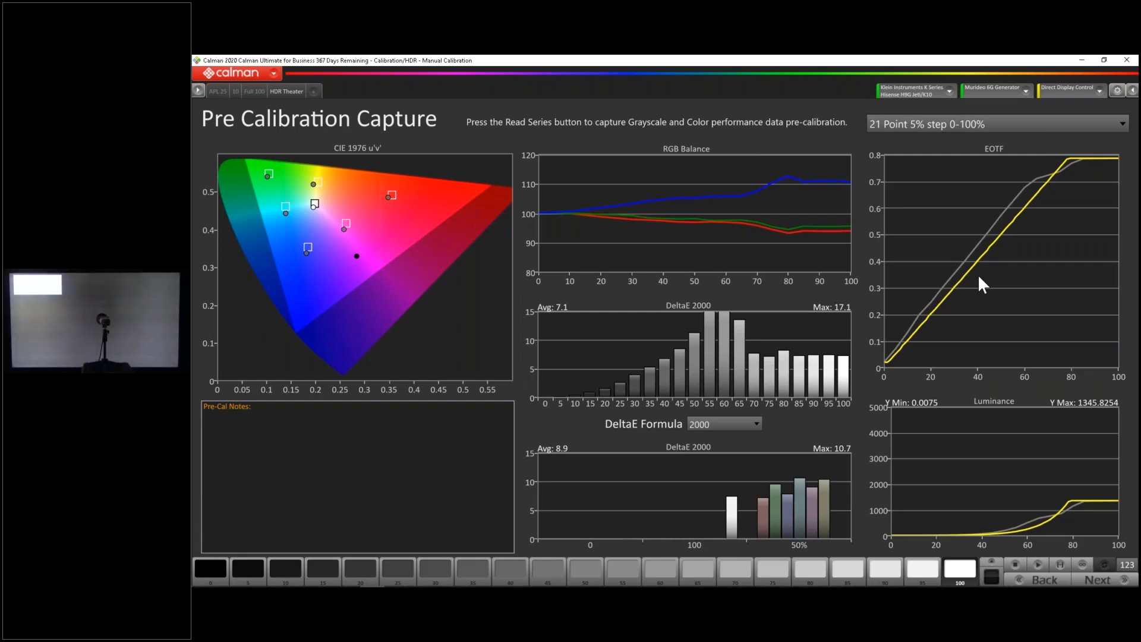
left_click(957, 572)
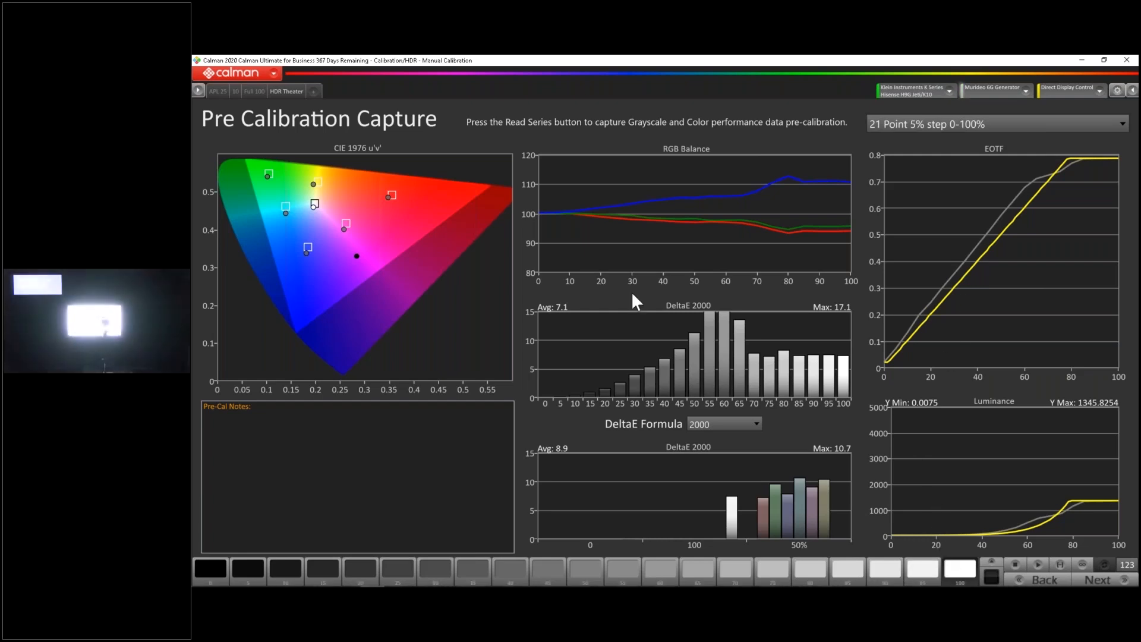
Capture the pre-calibration series again in a new history tab and bring up the 0 and 100 pattern set
left_click(1059, 563)
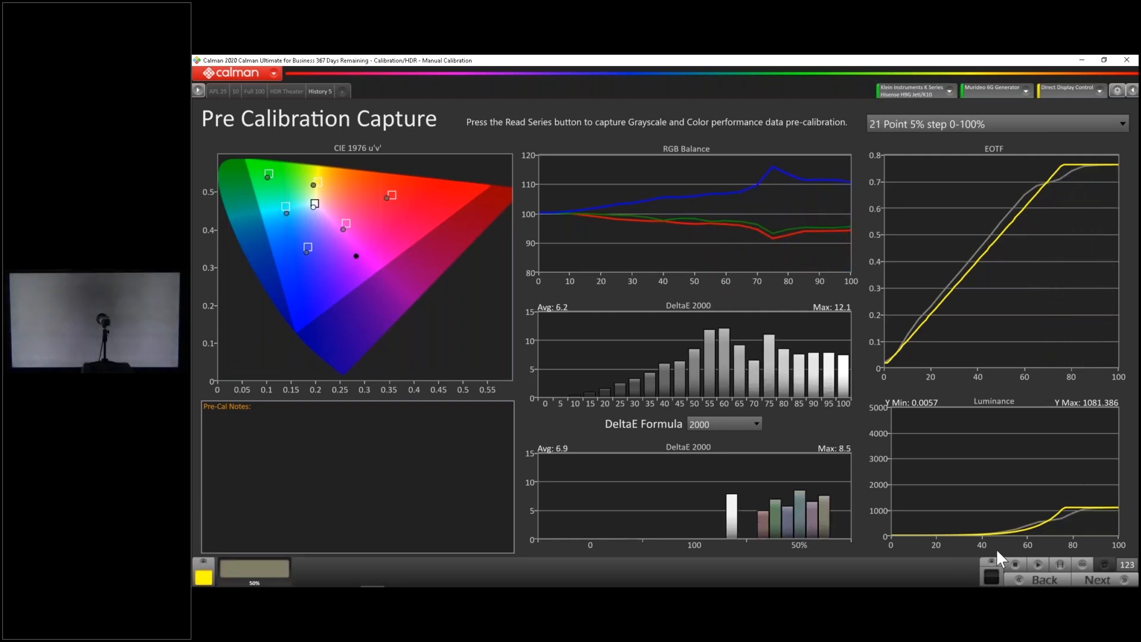
left_click(204, 563)
left_click(201, 501)
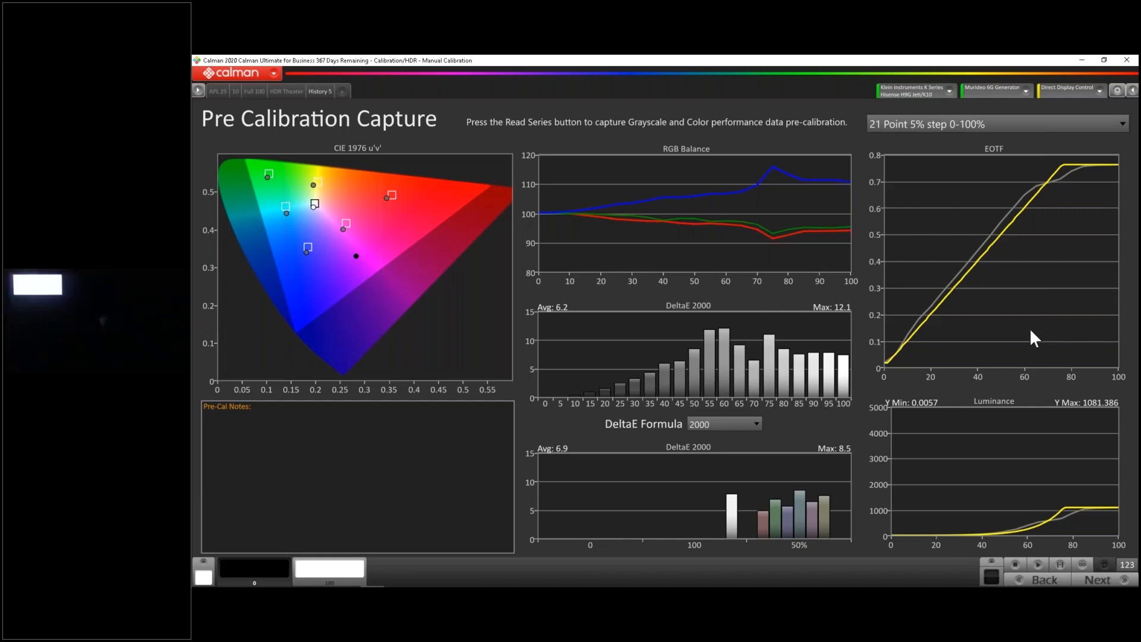
left_click(326, 565)
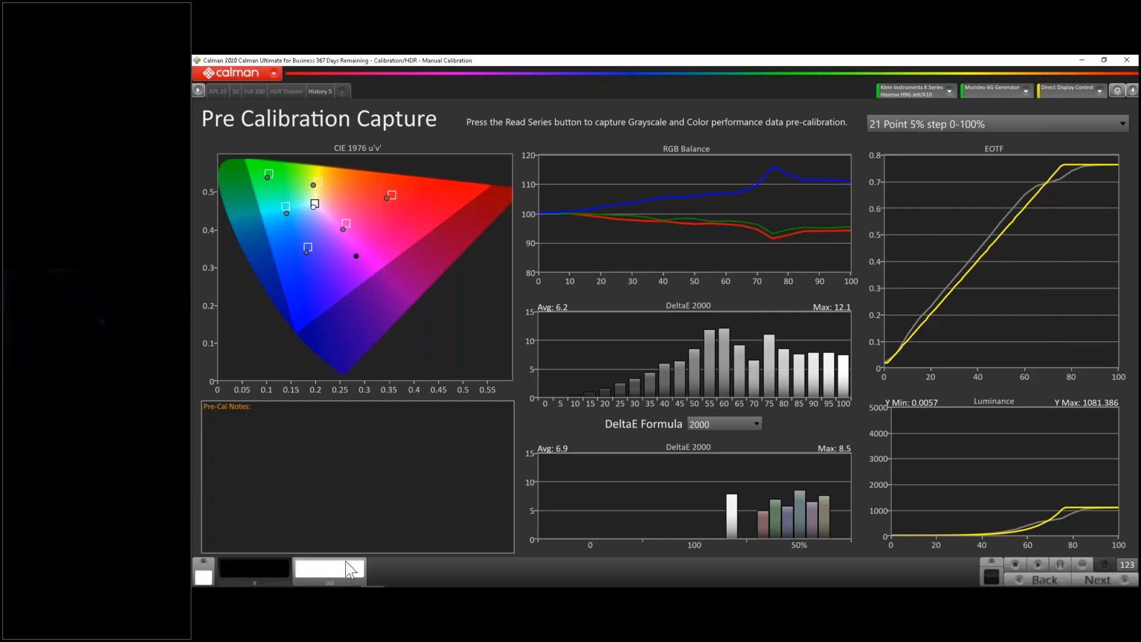
left_click(1060, 564)
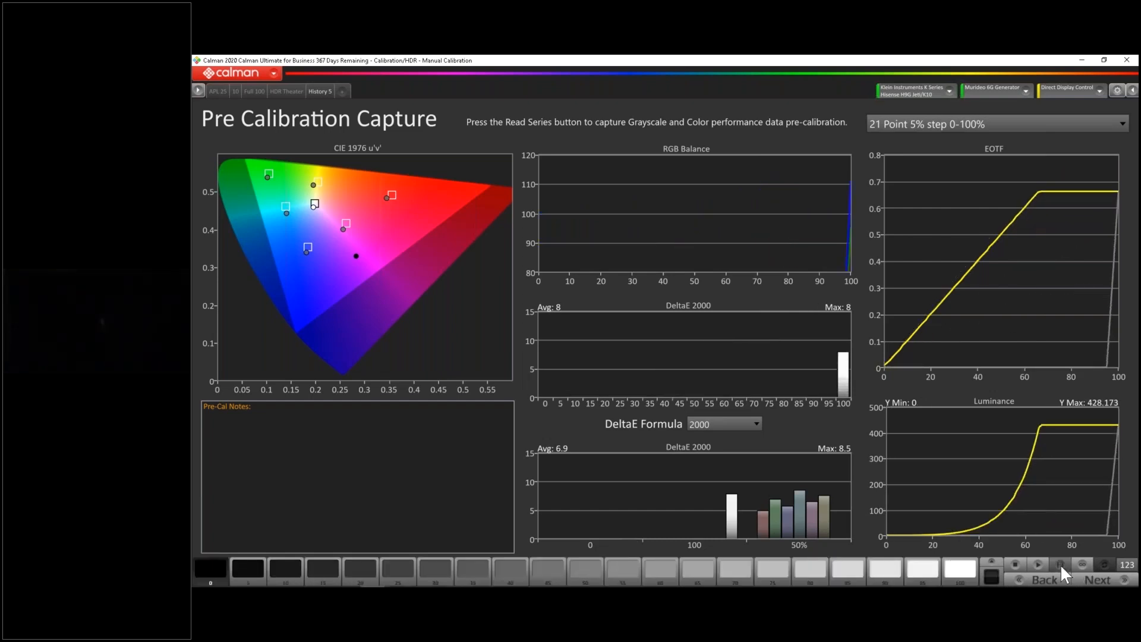
left_click(1012, 563)
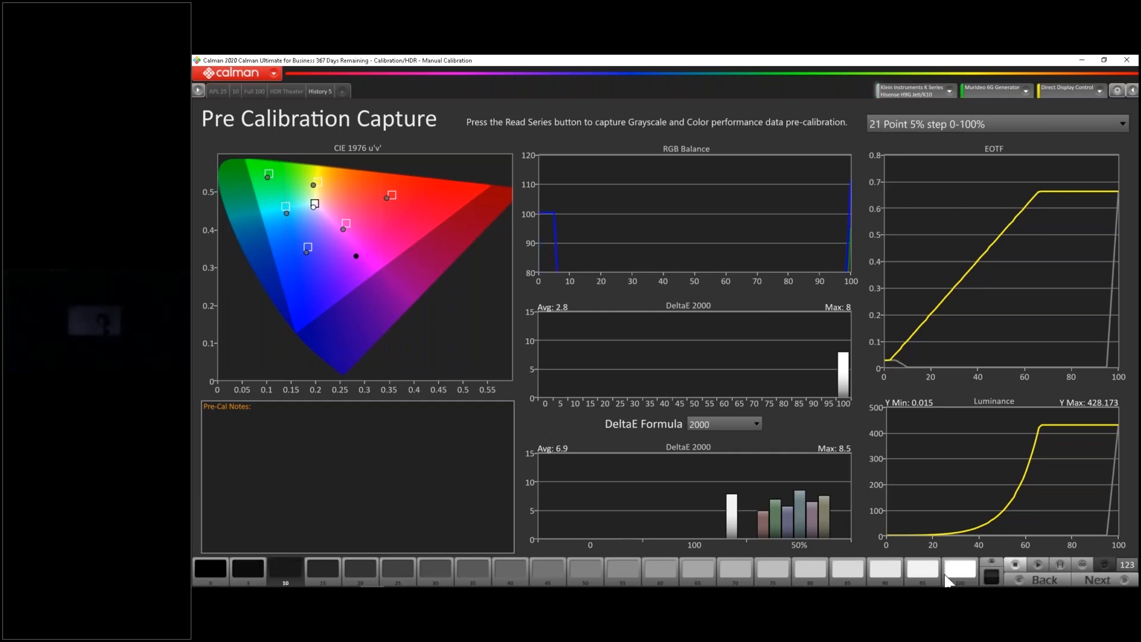
Recapture the pre-calibration series in the fifth history tab from the 100% white pattern, and return to that pattern for another capture
left_click(952, 574)
left_click(1059, 564)
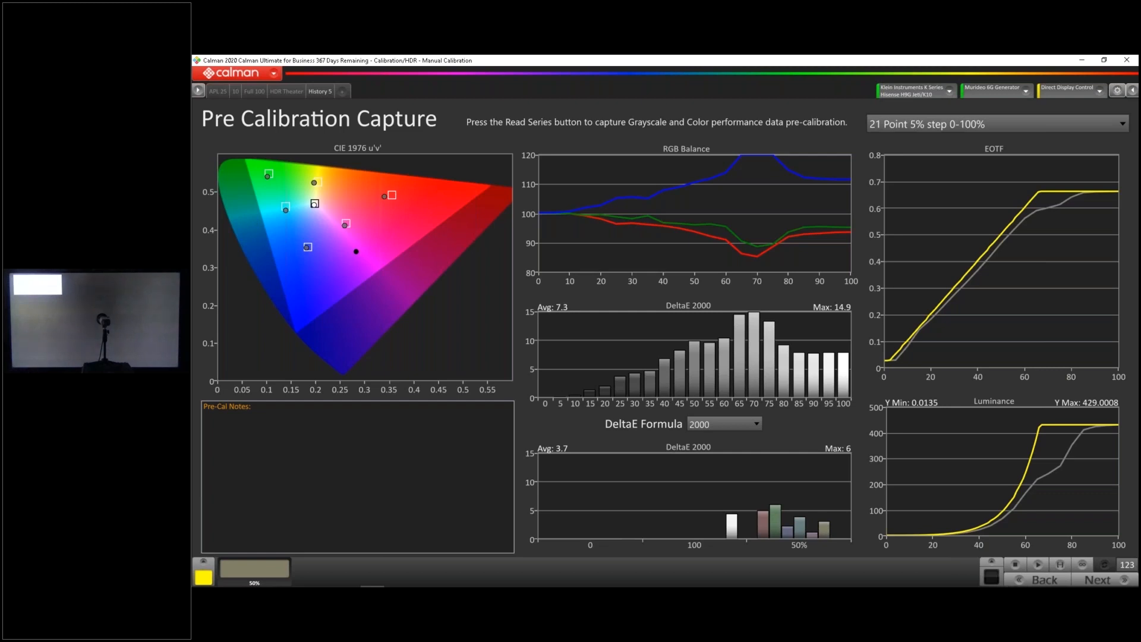
left_click(204, 569)
left_click(204, 553)
left_click(341, 573)
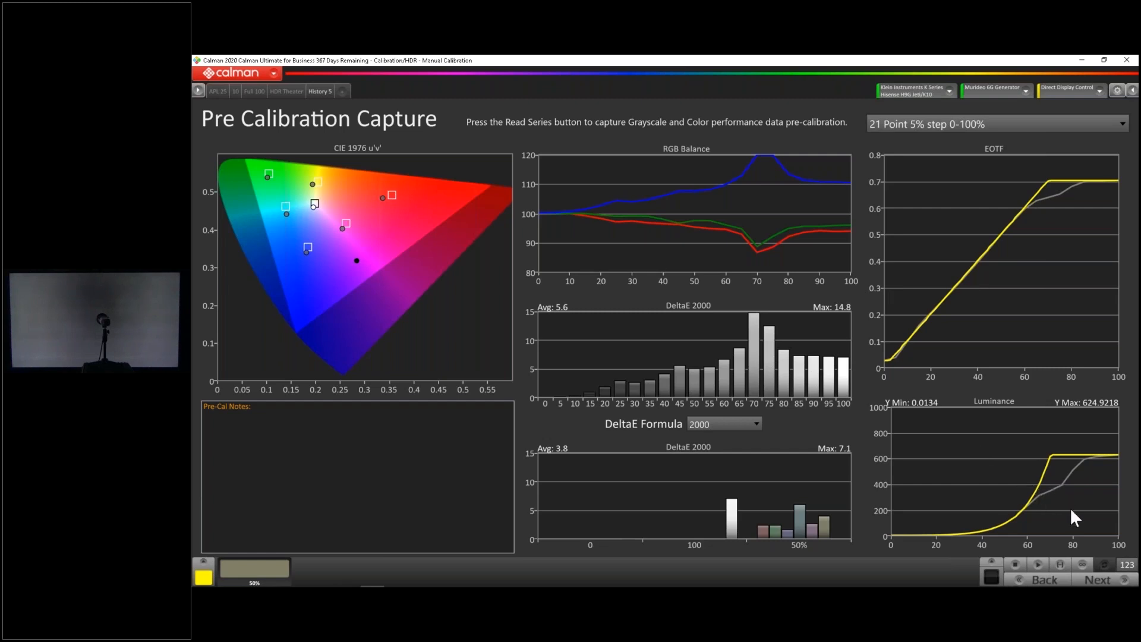
Advance to the White Balance page and measure the 100% and 30% patterns for the 2-point white balance adjustment
left_click(1099, 580)
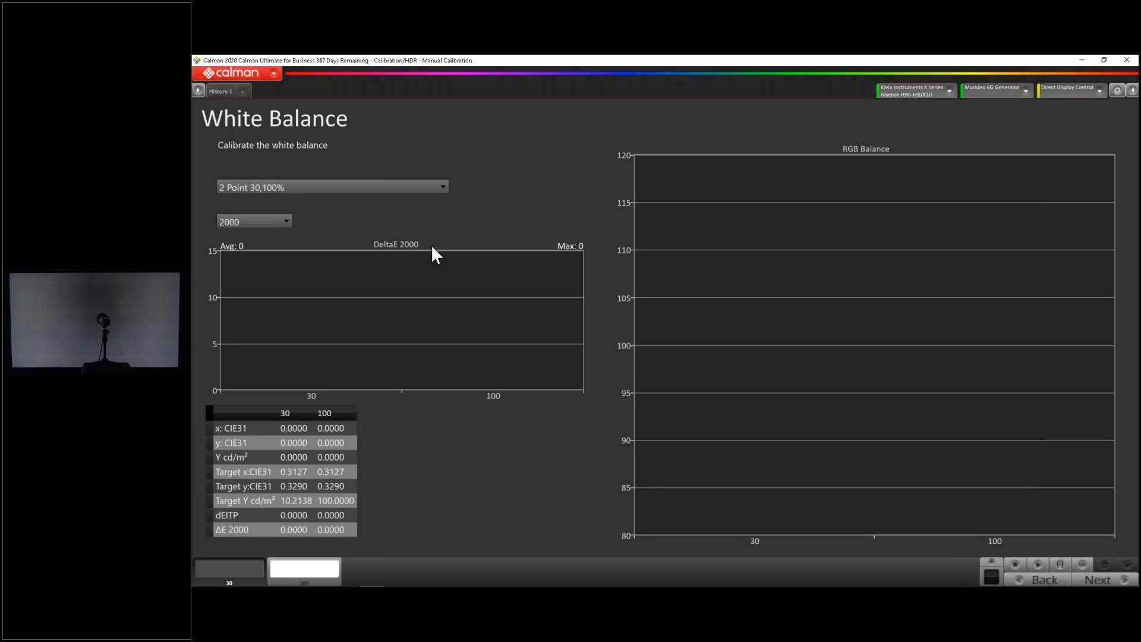
left_click(304, 569)
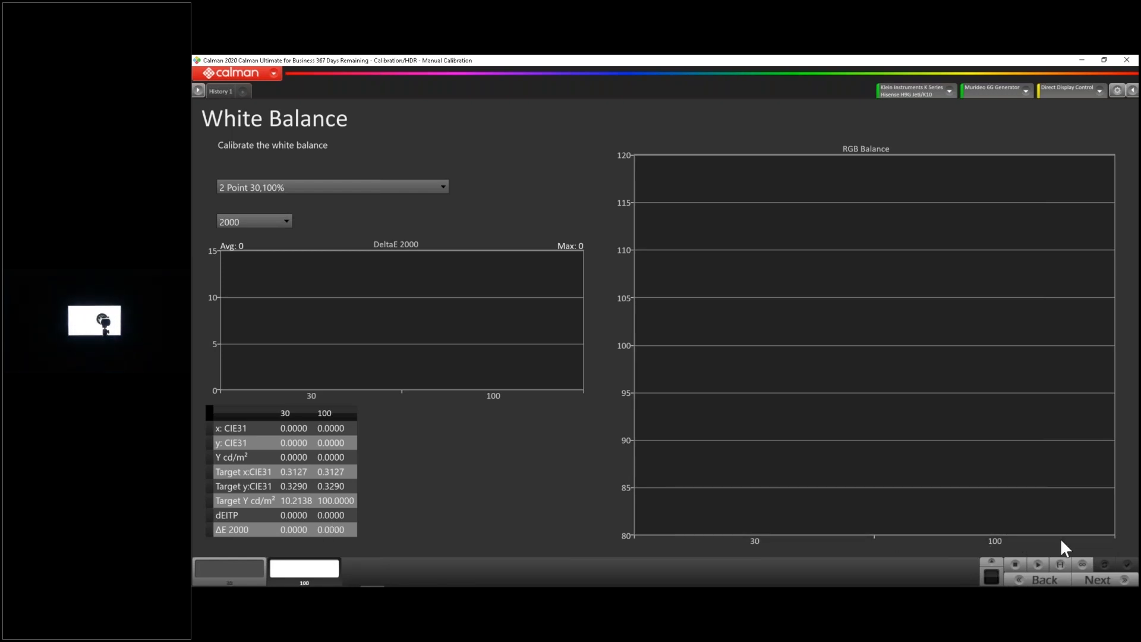
left_click(1060, 563)
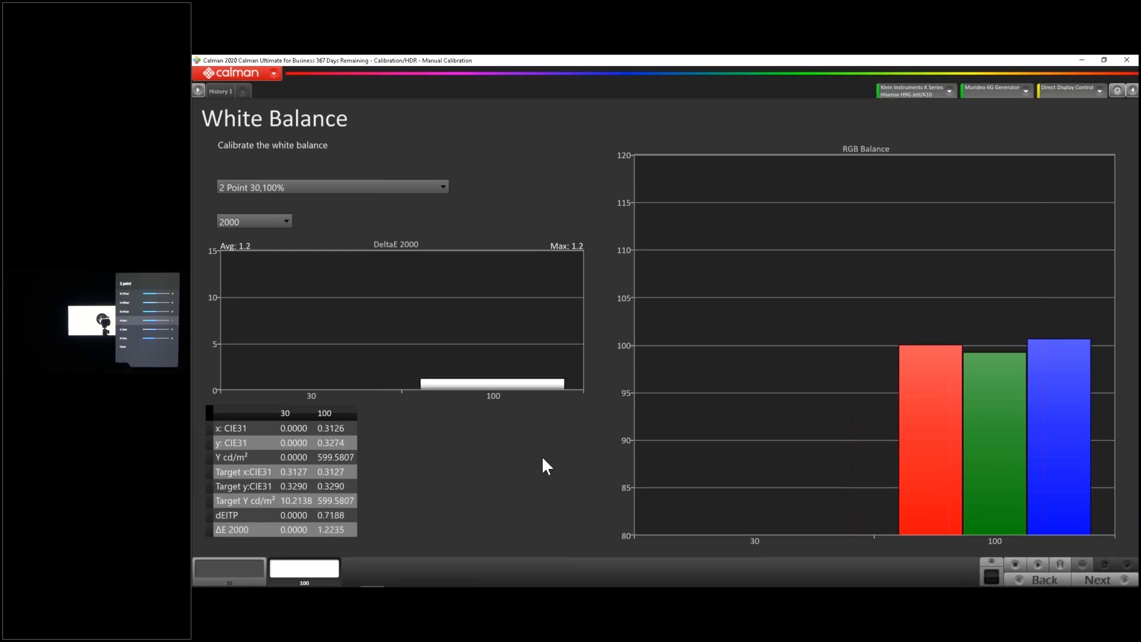
left_click(229, 570)
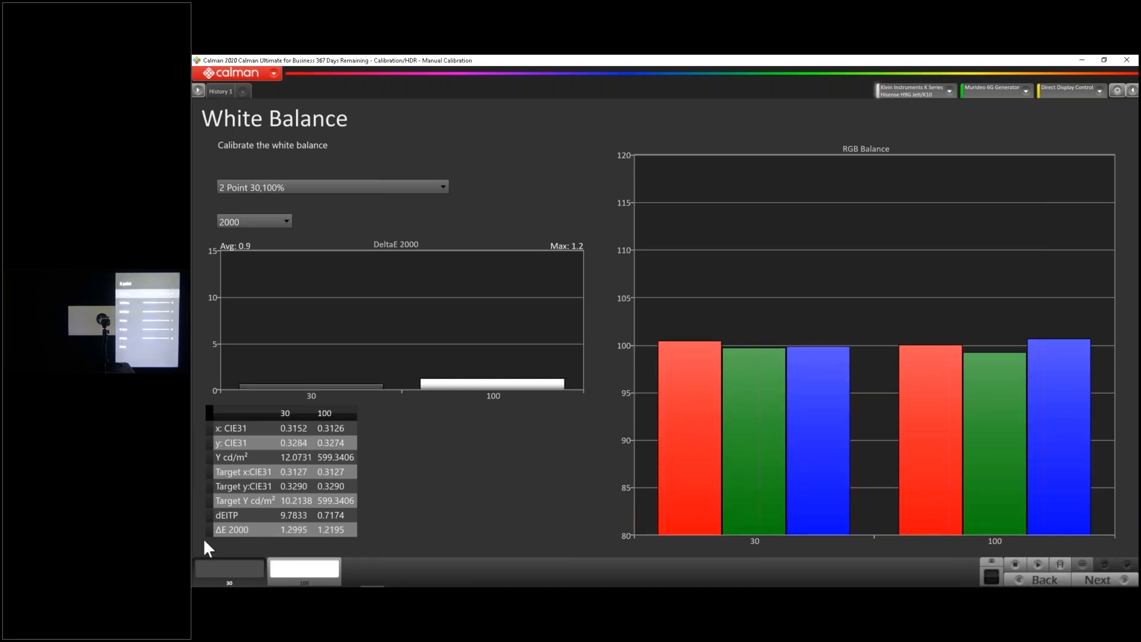
left_click(304, 570)
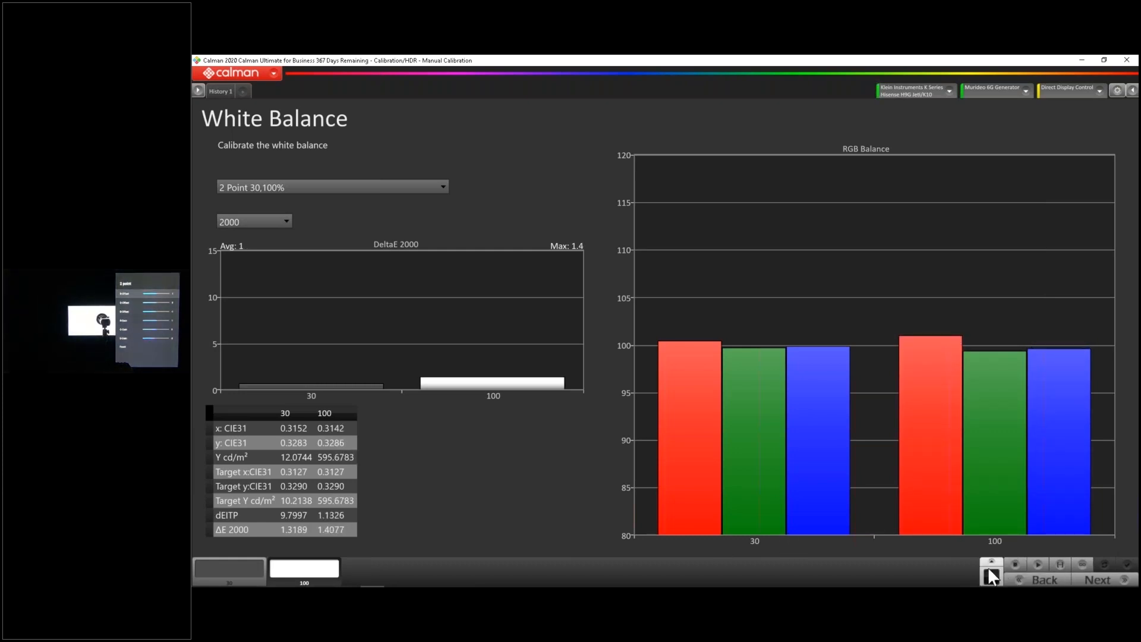
Advance to the Multipoint Grayscale page and capture the 11-point grayscale series starting from the 100% pattern
left_click(1085, 580)
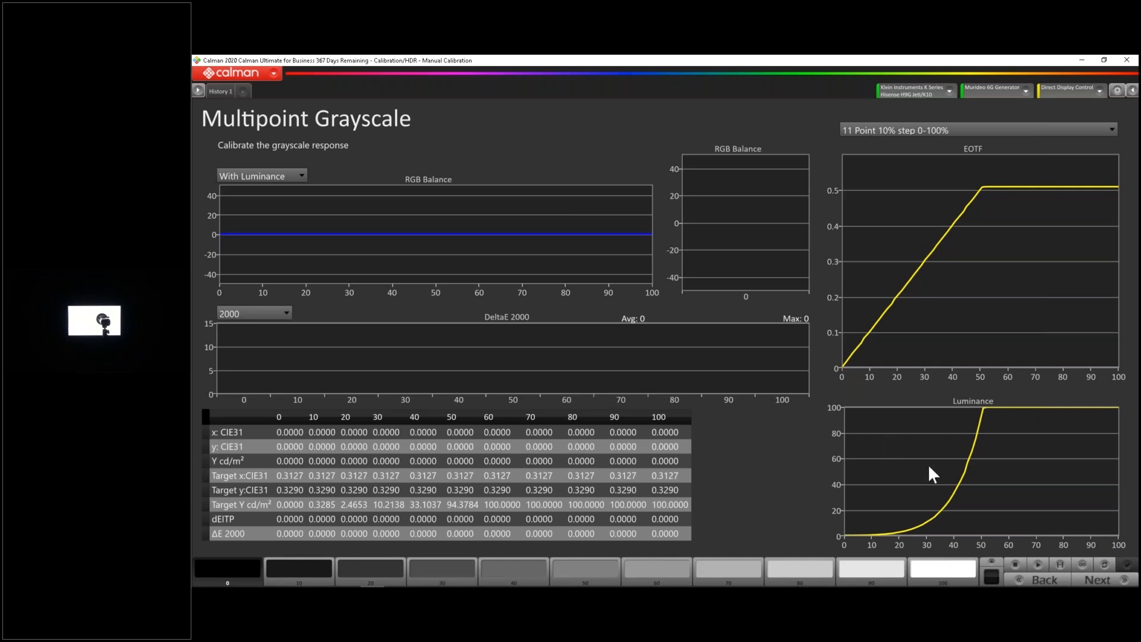
left_click(961, 568)
left_click(1064, 561)
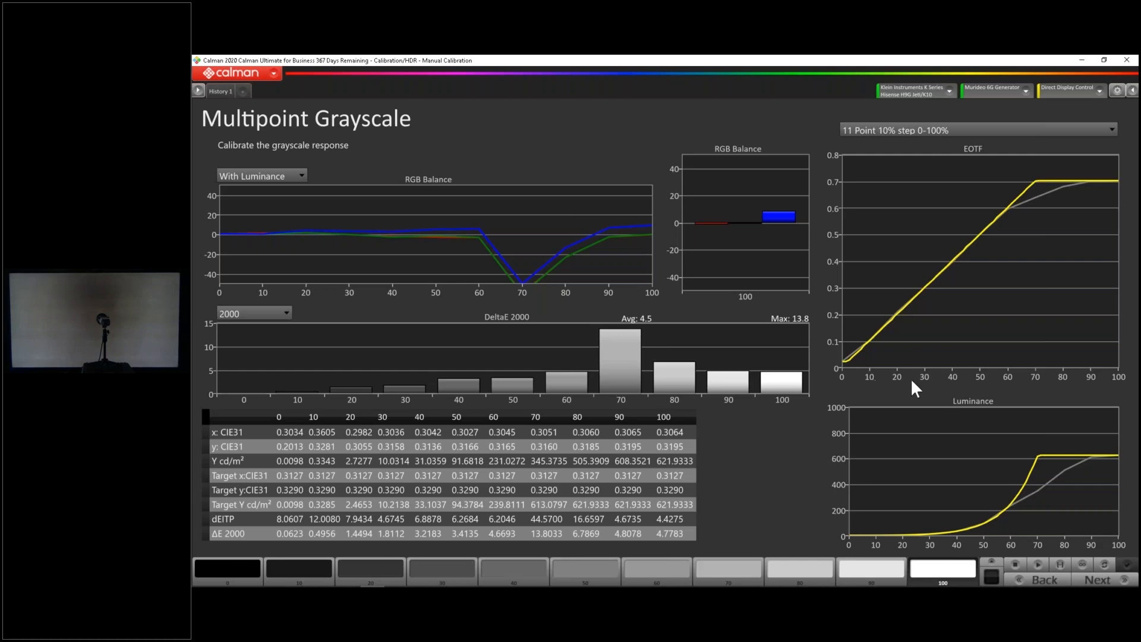
Recapture the 11-point grayscale series twice, displaying the 100% pattern before each run
left_click(939, 574)
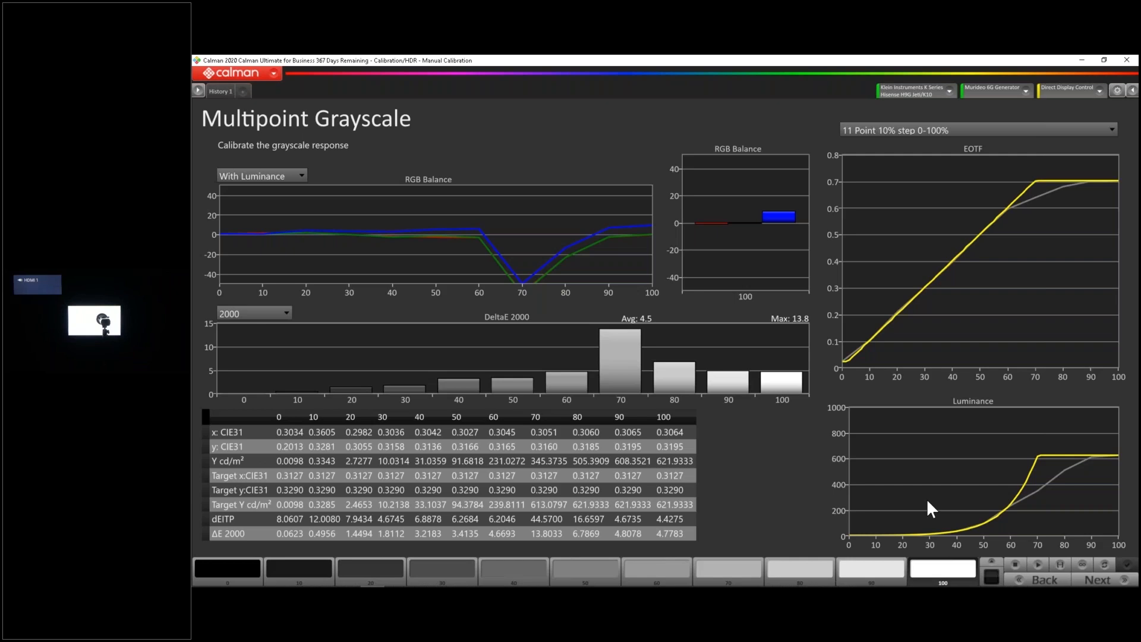
left_click(1062, 564)
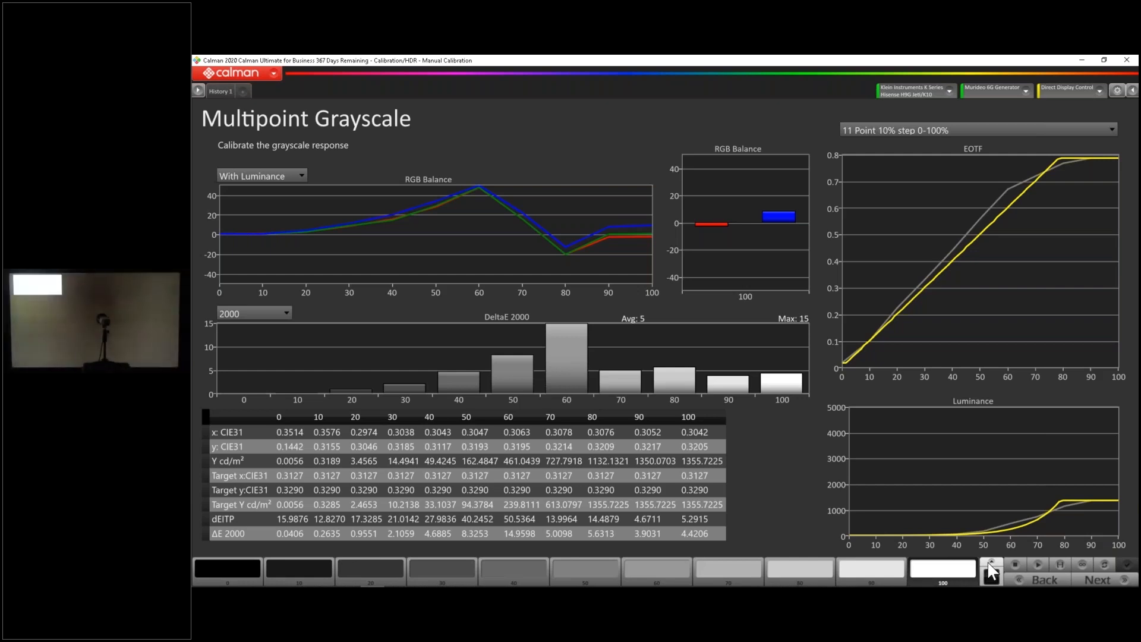
left_click(948, 562)
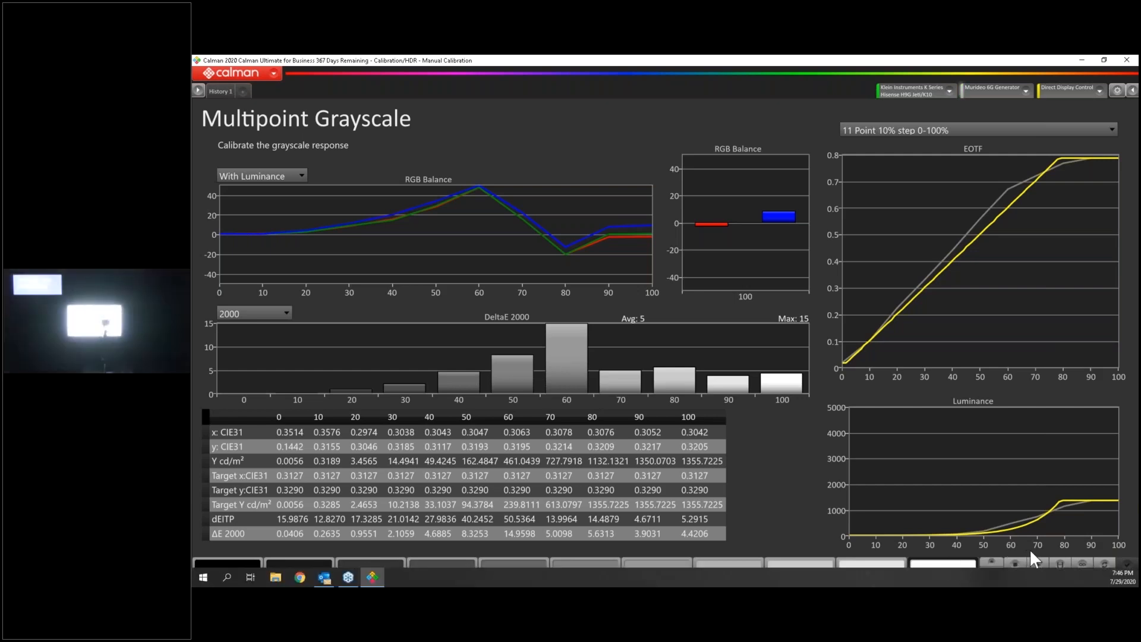
left_click(1059, 562)
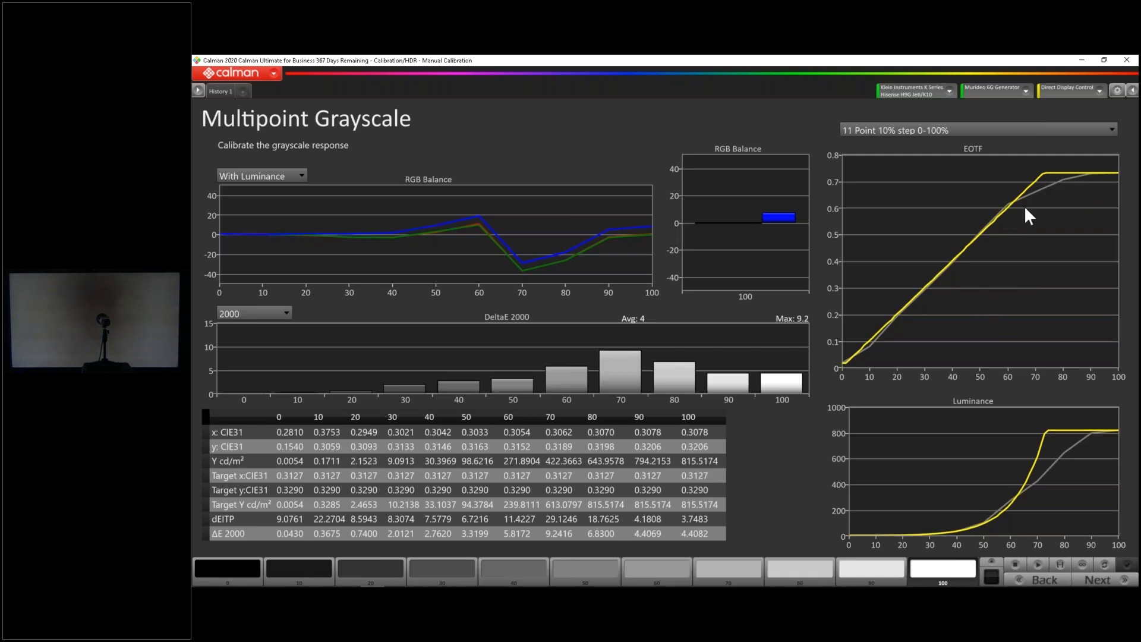
Advance to the CMS Calibration page, display the 100% white pattern and capture the 50% color series
left_click(1099, 580)
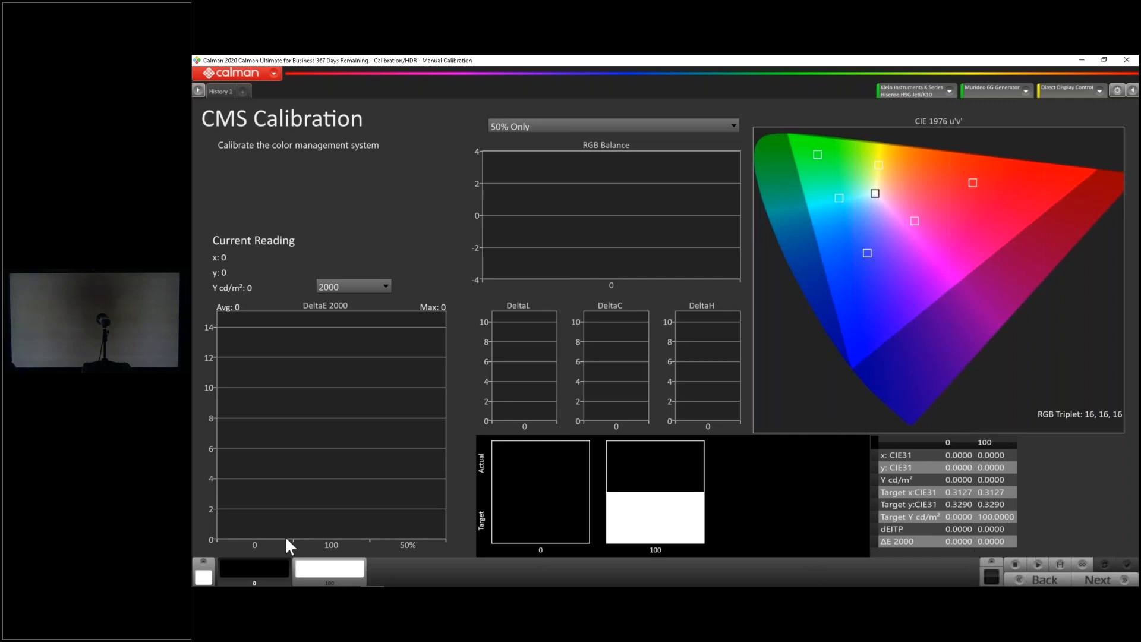
left_click(344, 566)
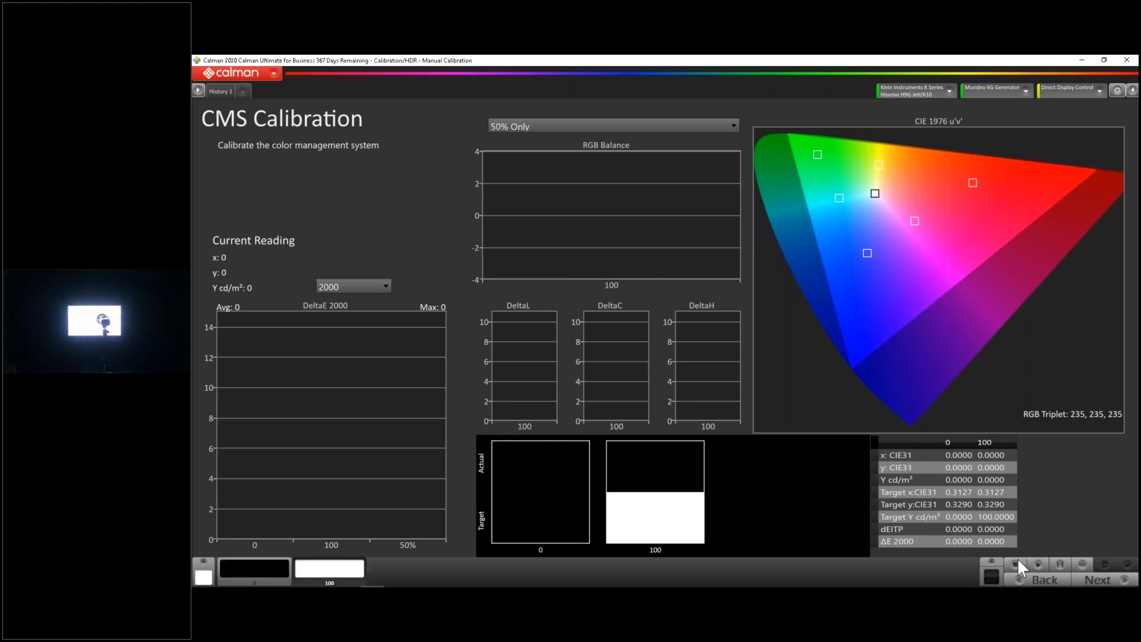
left_click(1065, 564)
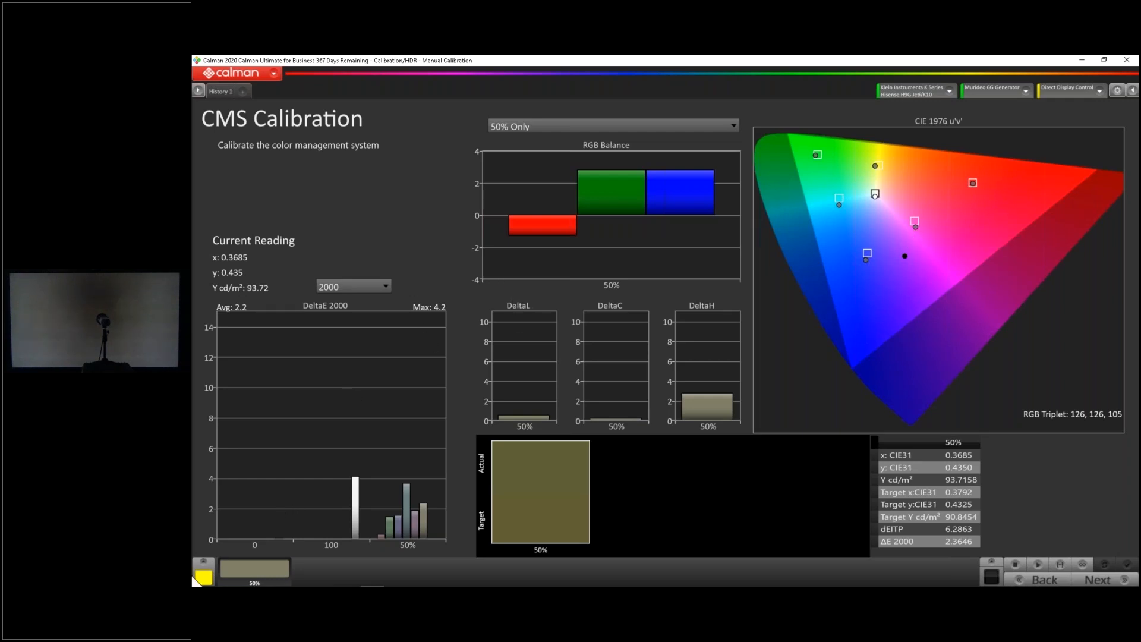
Check the 50% red result and take continuous readings of the 50% yellow pattern for the color tuner adjustment
left_click(204, 574)
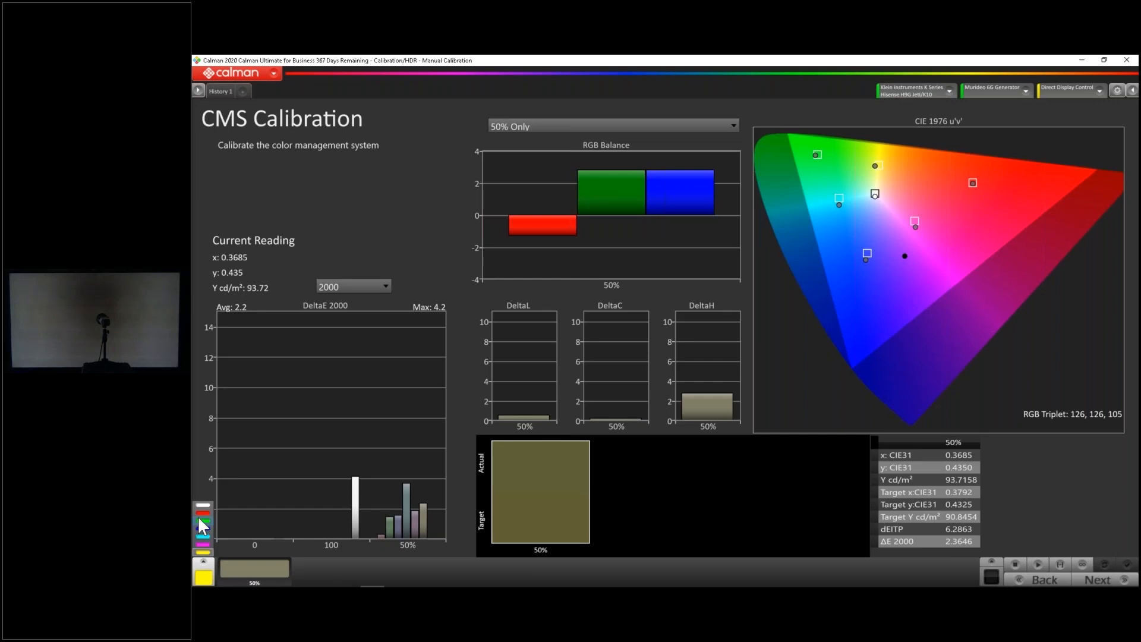
left_click(200, 513)
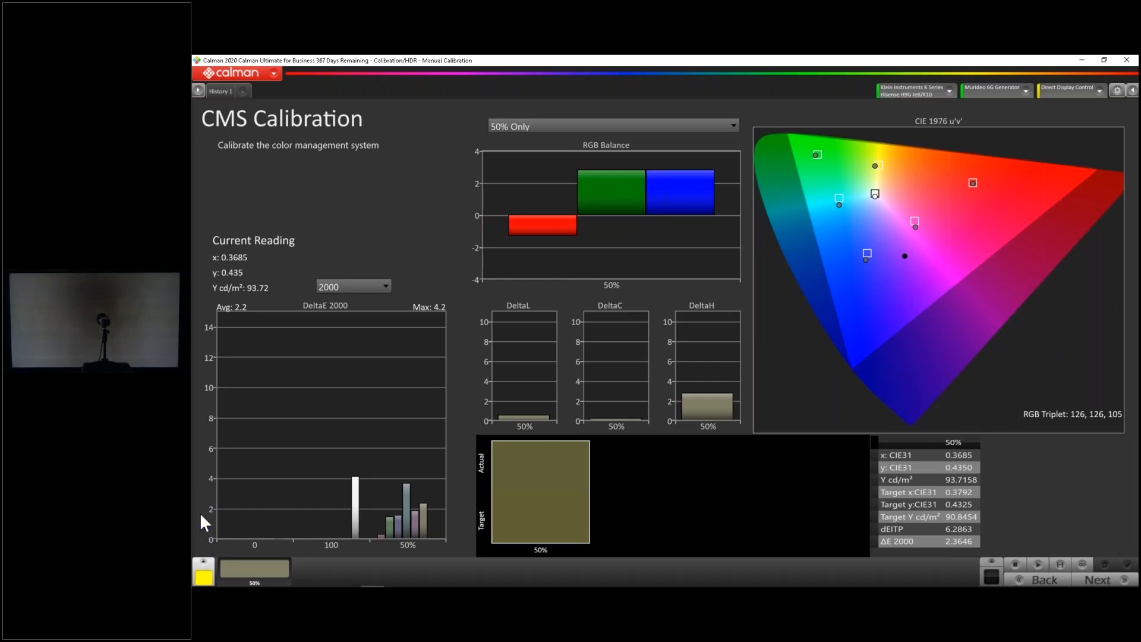
left_click(207, 559)
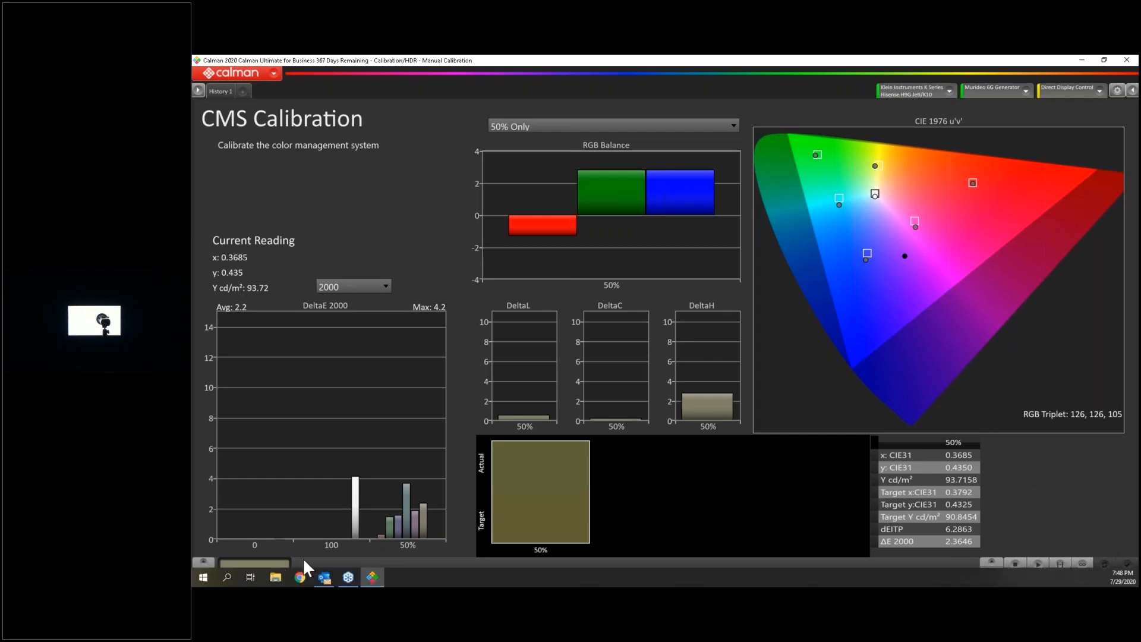
left_click(1083, 565)
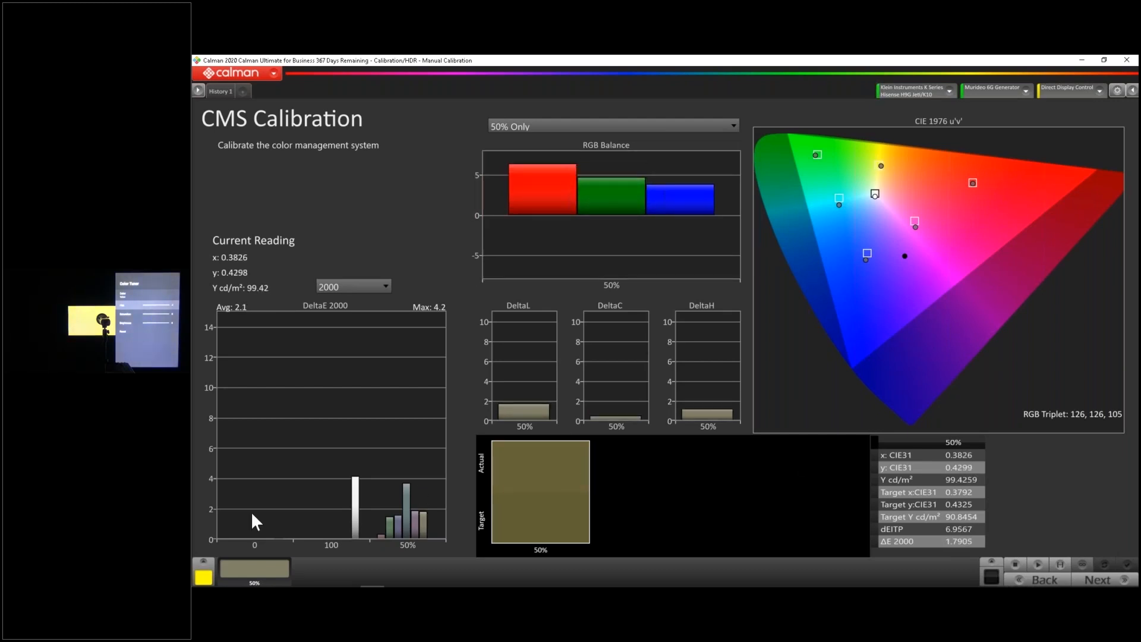
Measure the 50% cyan and magenta patterns for adjustment, and recapture the whole CMS color series
left_click(202, 563)
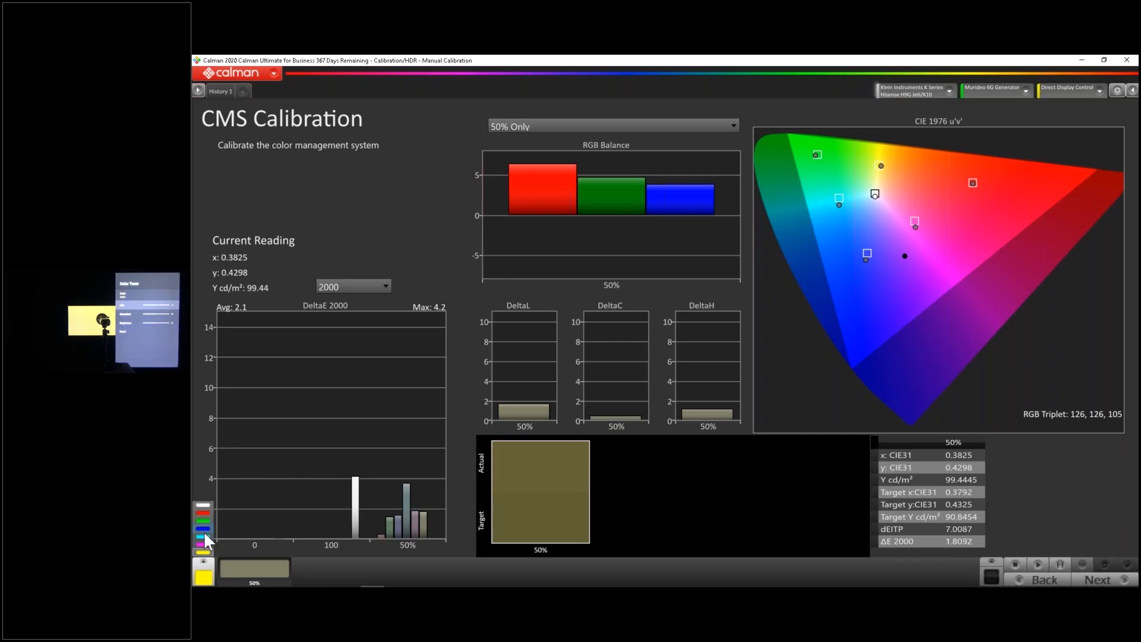
left_click(204, 535)
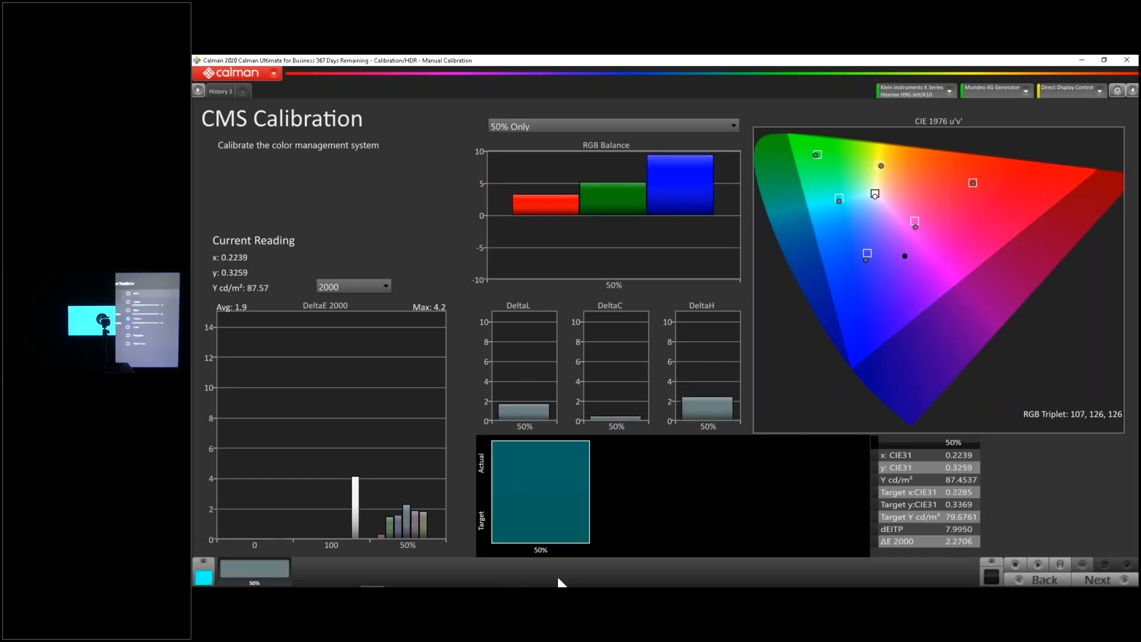
left_click(207, 561)
left_click(205, 543)
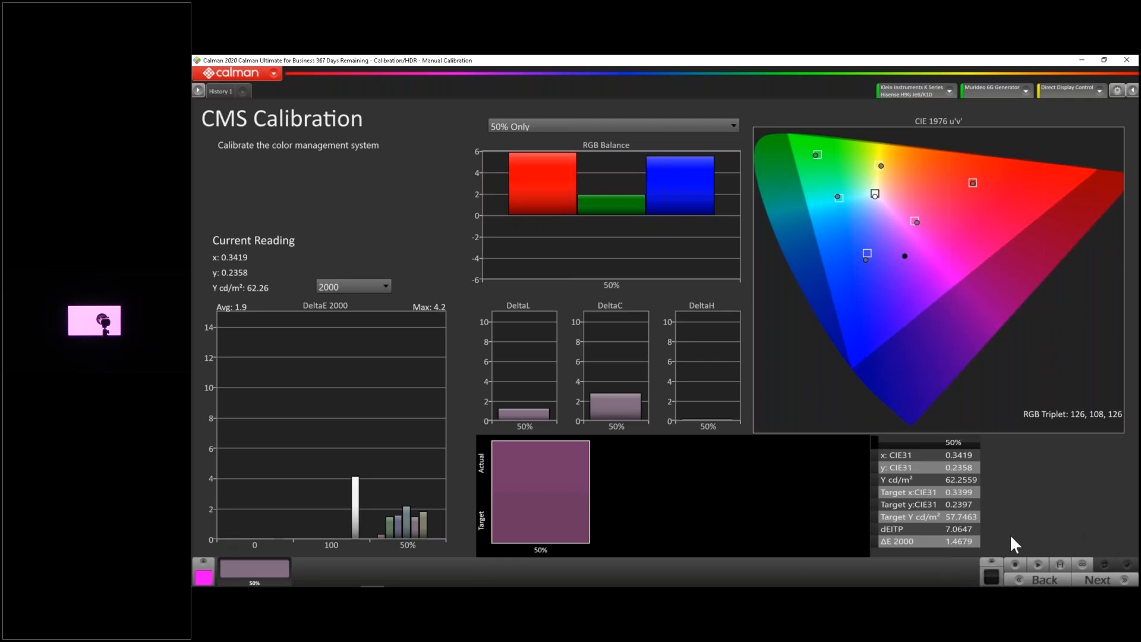
left_click(1063, 566)
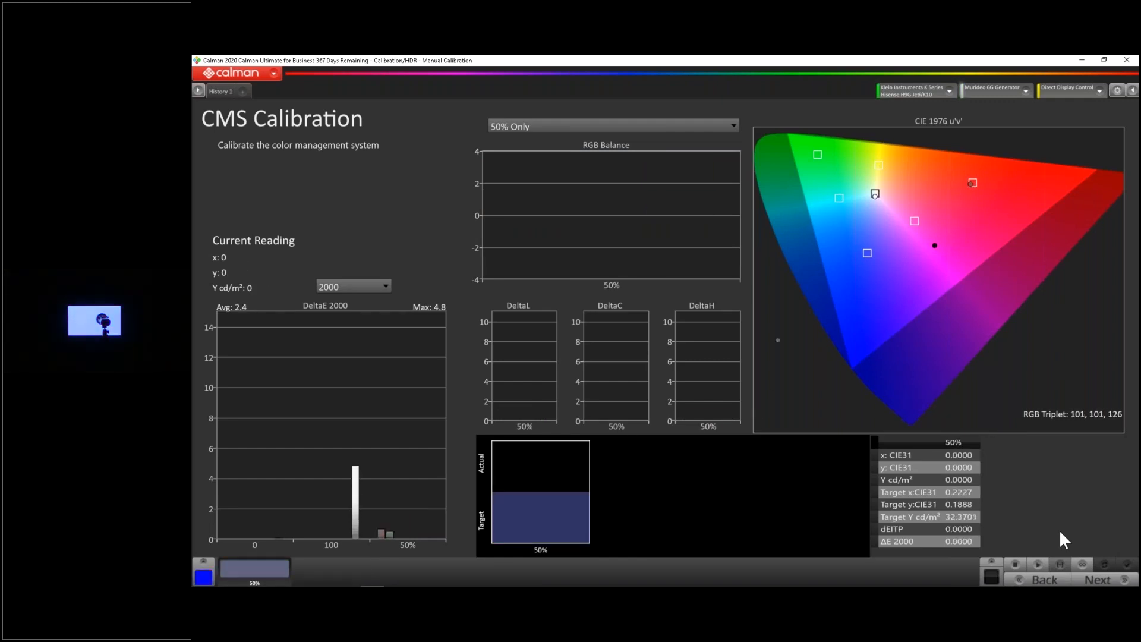
Capture the 21-point post-calibration series on the Post Calibration Capture page and start another capture in a second history tab
left_click(1093, 582)
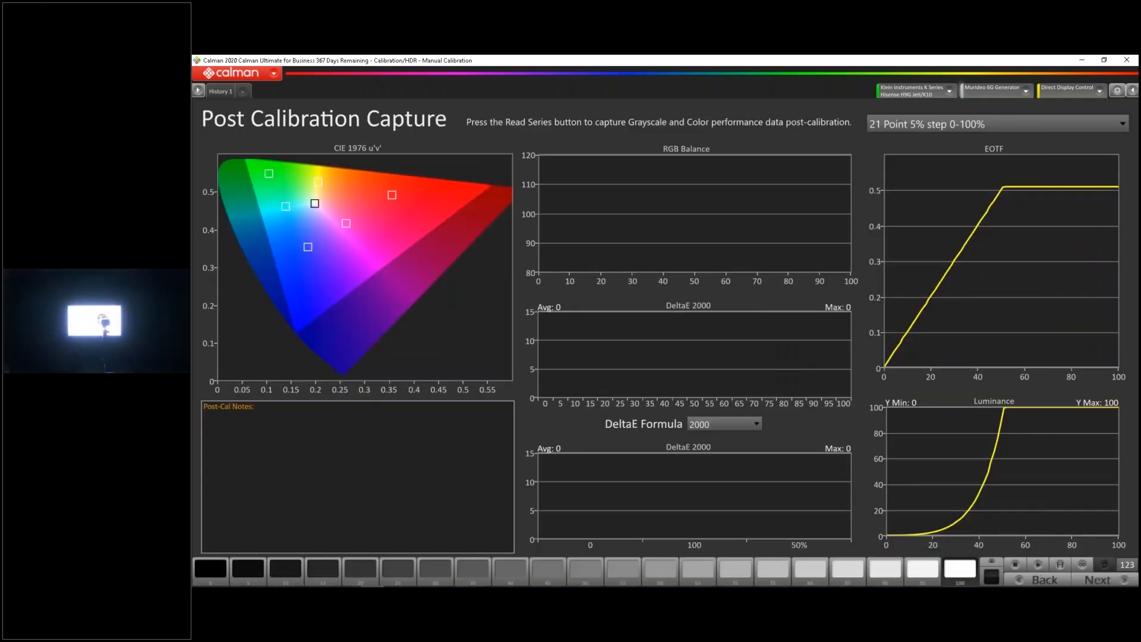
left_click(1061, 566)
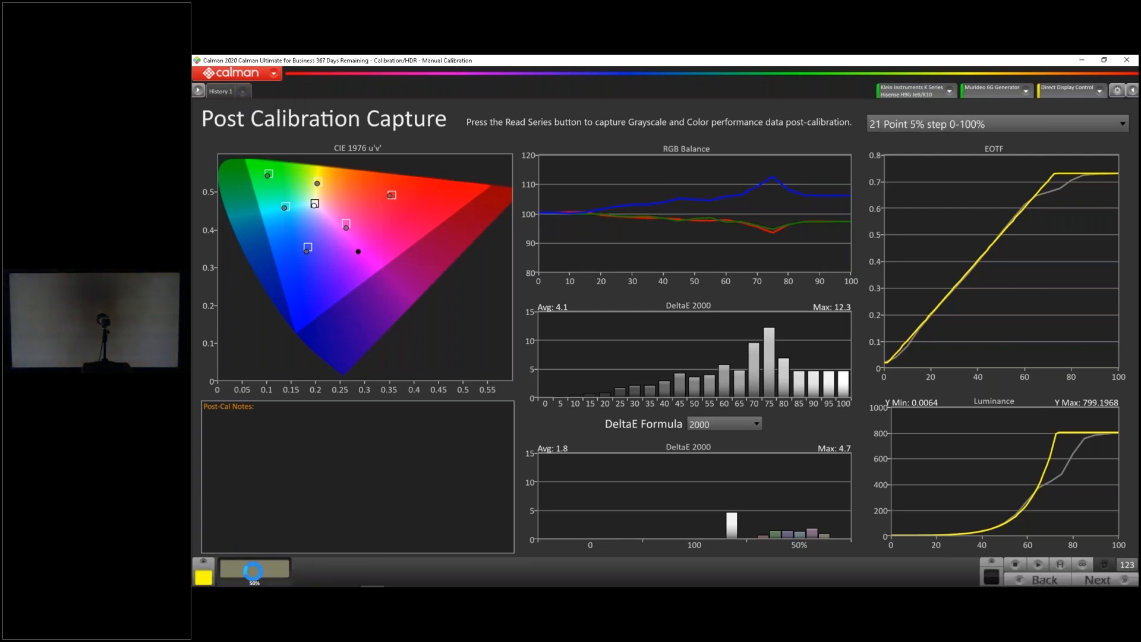
left_click(321, 573)
left_click(1066, 561)
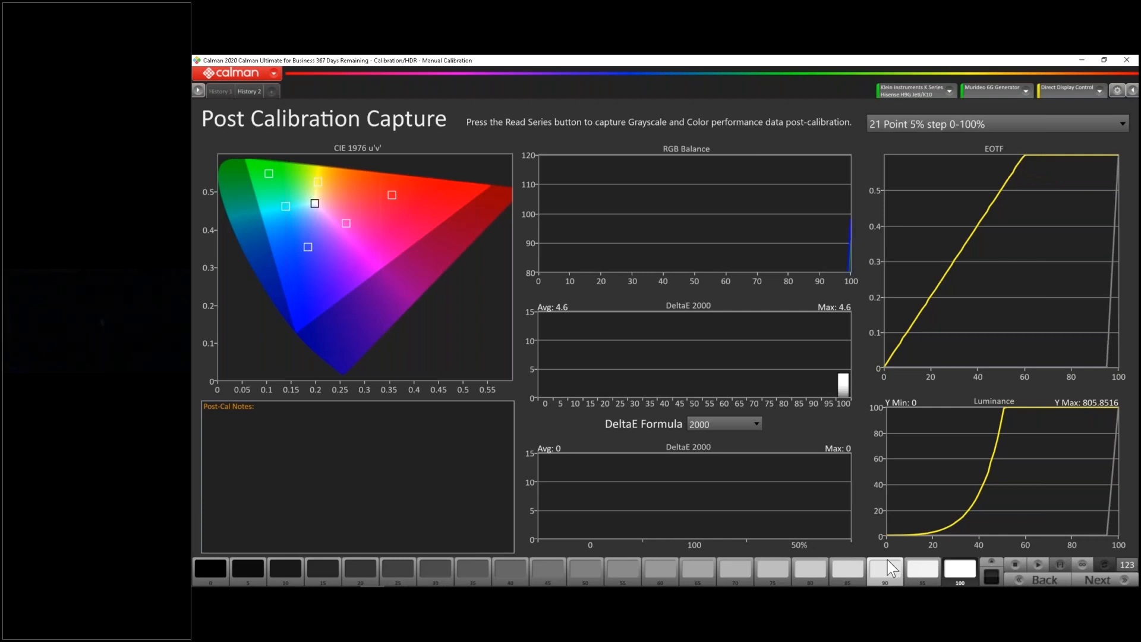
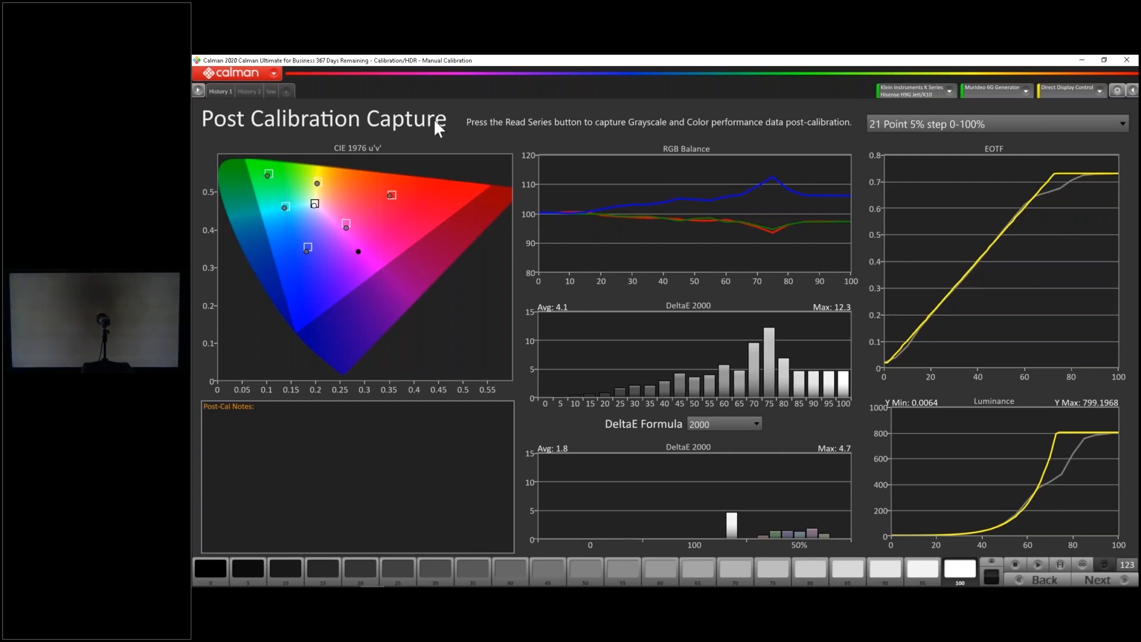
Display the gray steps test pattern on the TV
left_click(991, 564)
left_click(1010, 444)
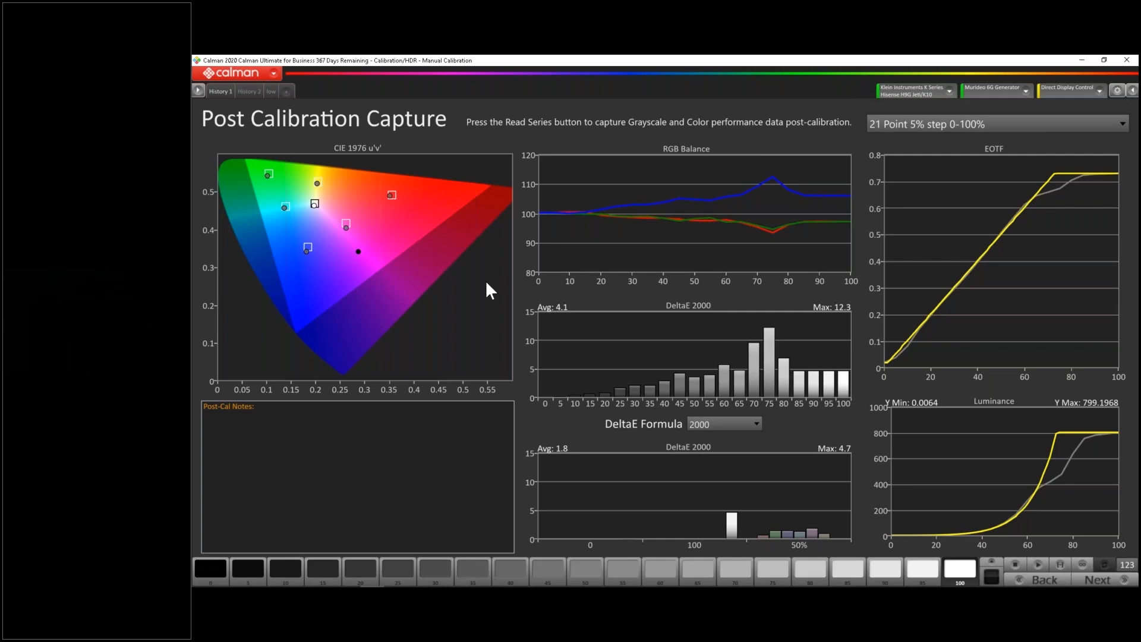
Delete the two extra history tabs, keeping only History 1, and rerun the post-calibration grayscale and color capture
right_click(272, 100)
left_click(311, 134)
right_click(248, 98)
left_click(273, 113)
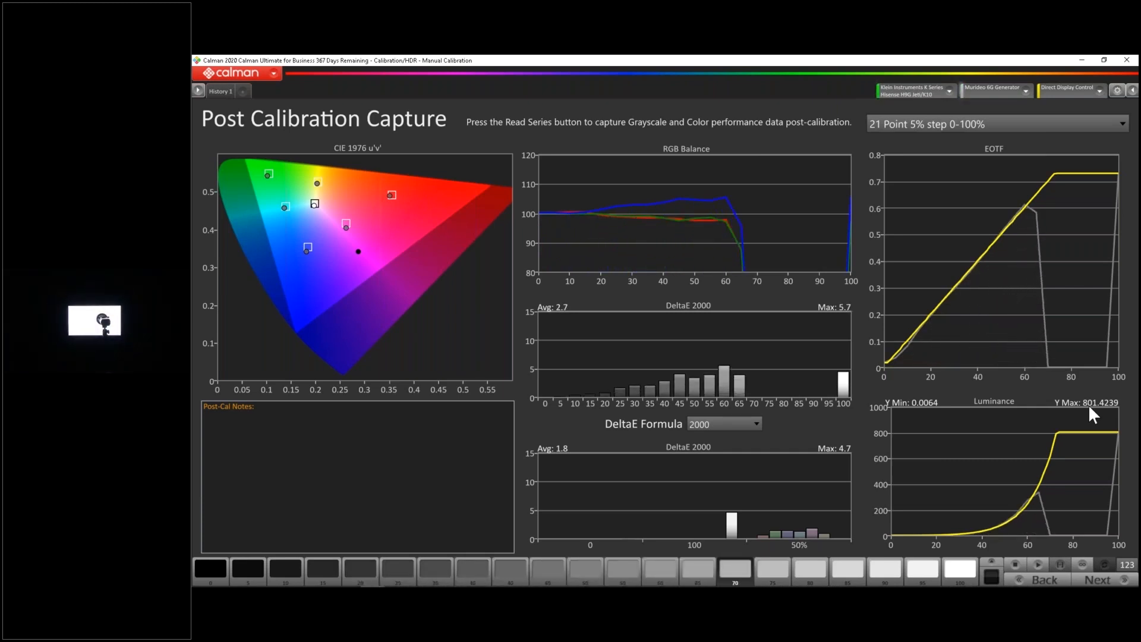
left_click(411, 452)
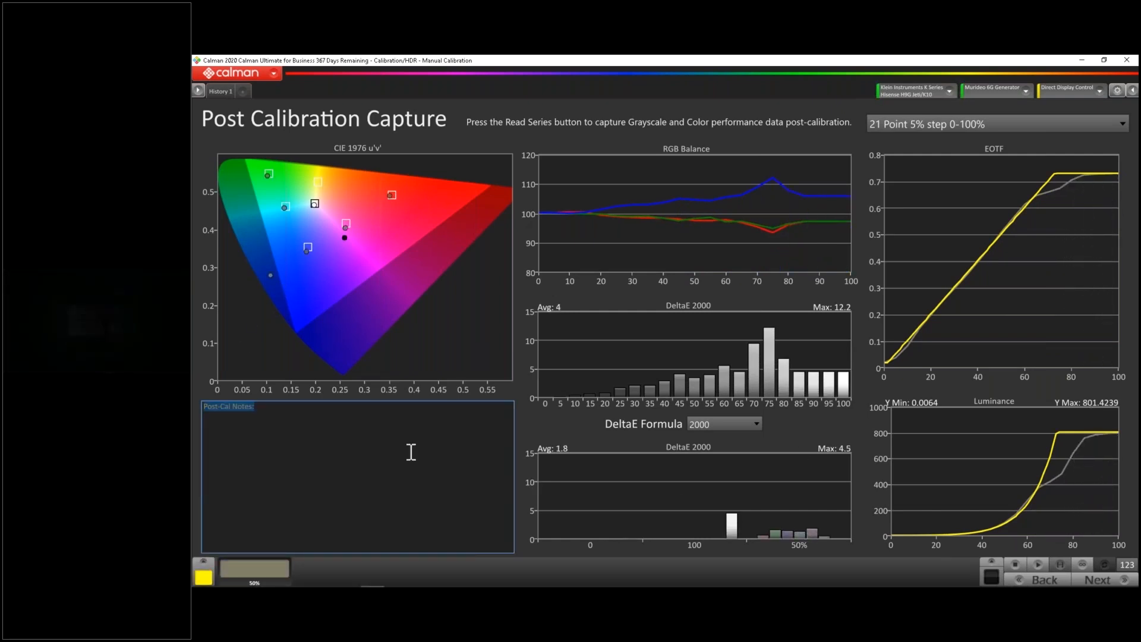
Display the ISF Geometry test pattern on the TV
left_click(995, 561)
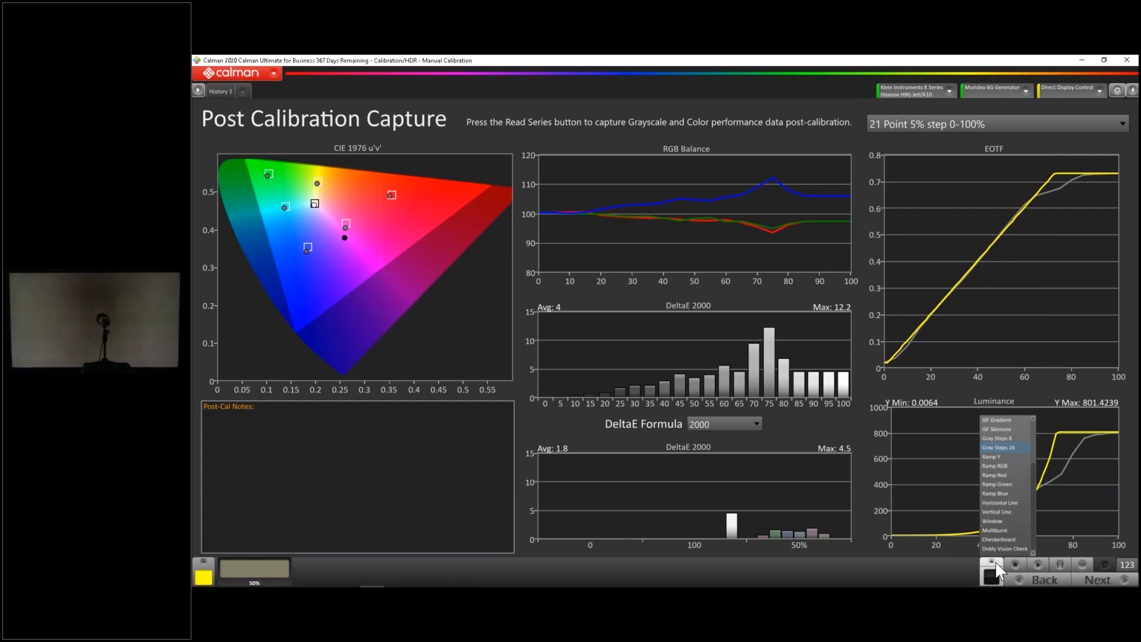
scroll(1005, 526, "up", 2)
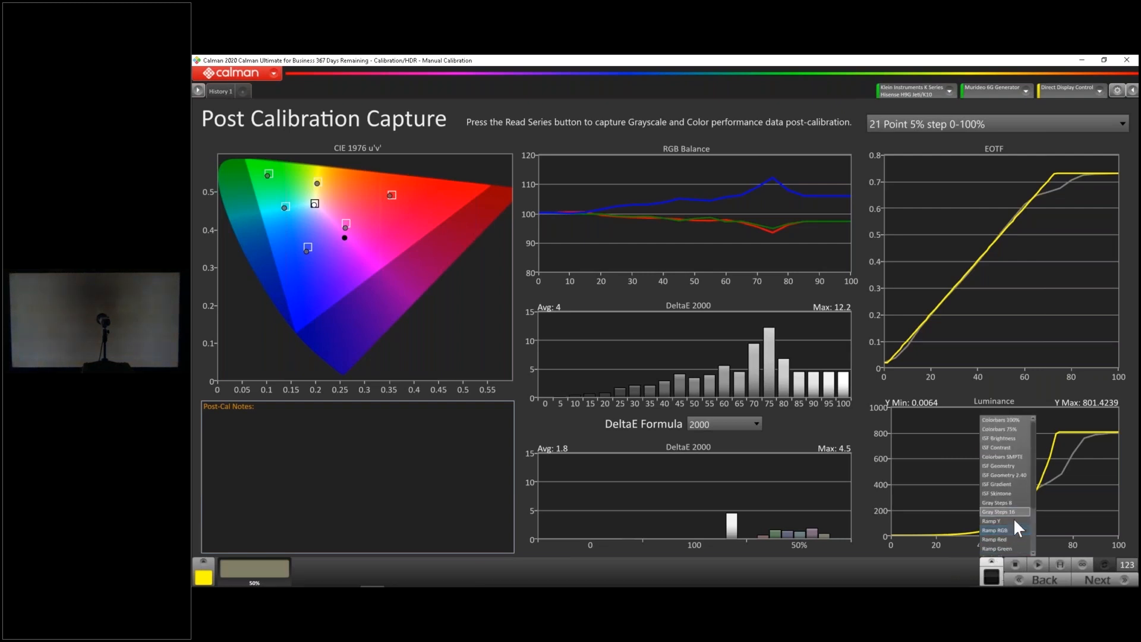
left_click(1004, 466)
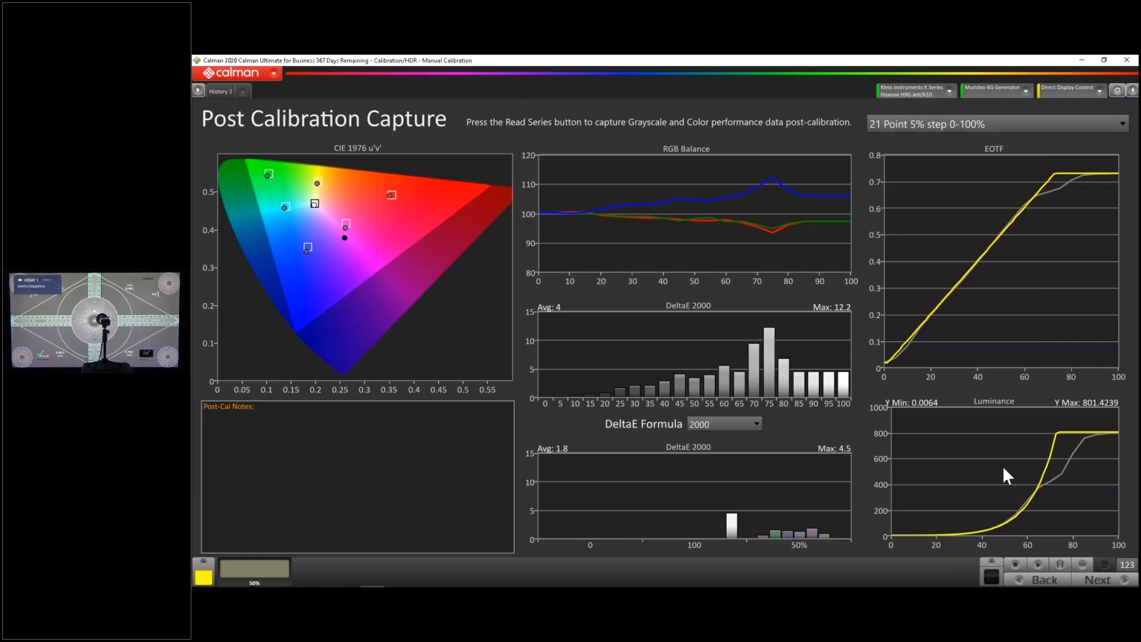
Advance to the Calibration Complete page, go on to Additional Validation and show the list of workflow pages
left_click(1087, 577)
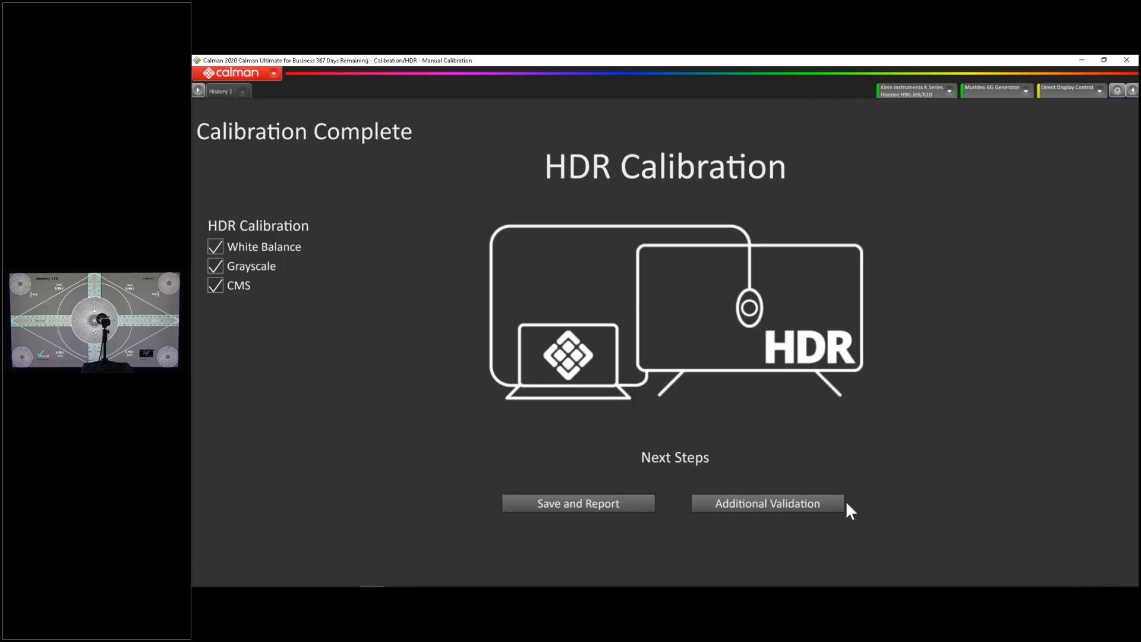
left_click(763, 505)
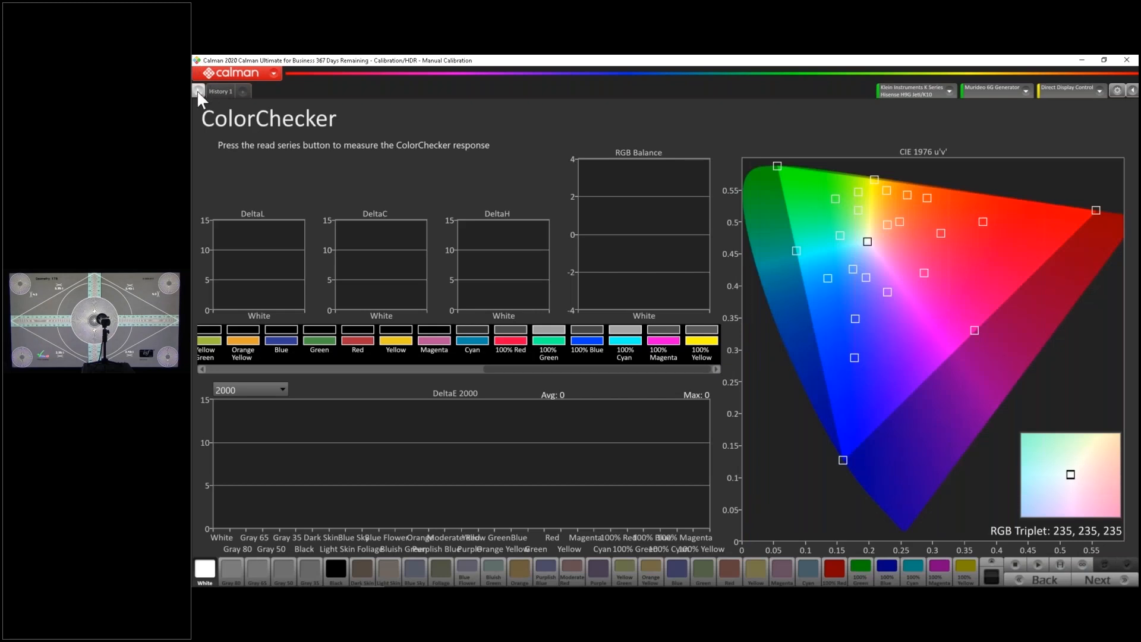
left_click(198, 92)
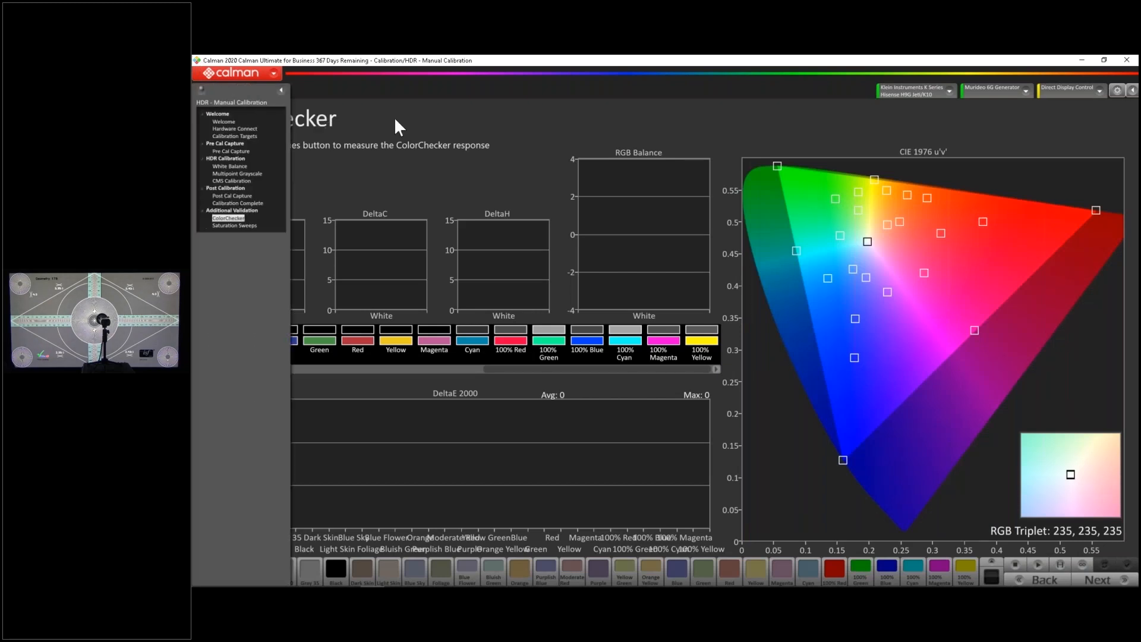
Open the HDR Toolkit workflow template from the Analysis category
left_click(274, 73)
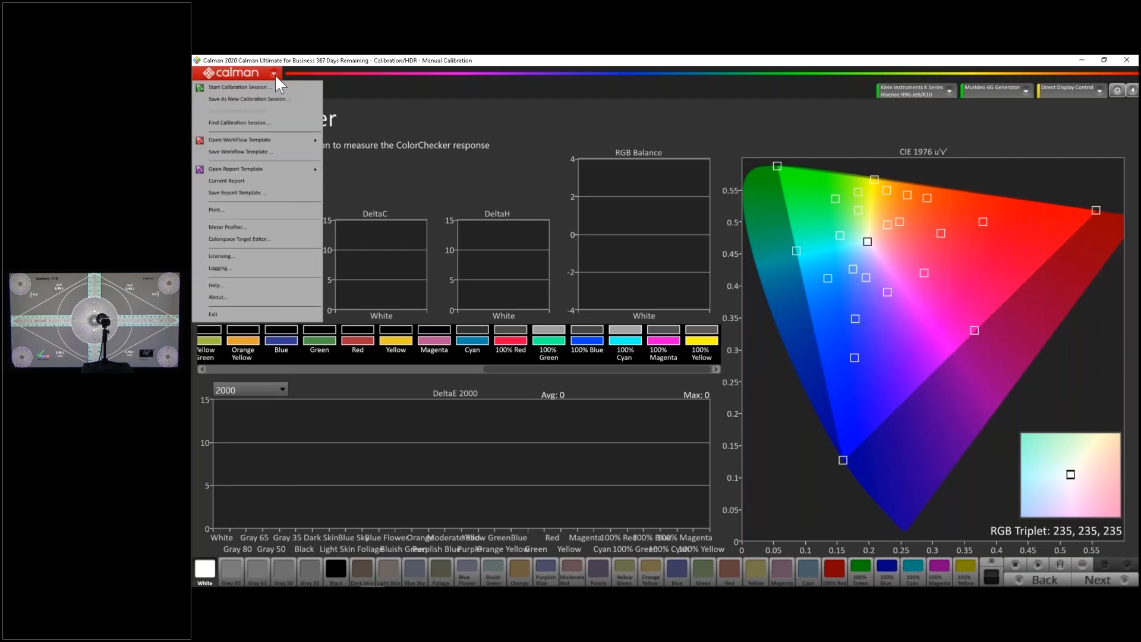
mouse_move(305, 139)
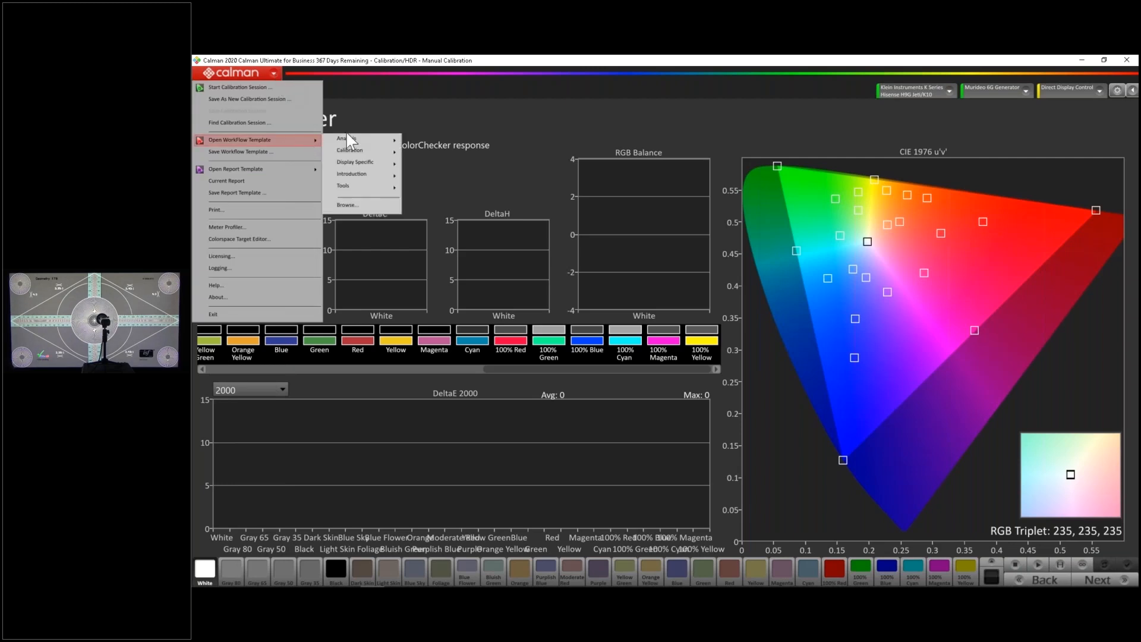
mouse_move(351, 142)
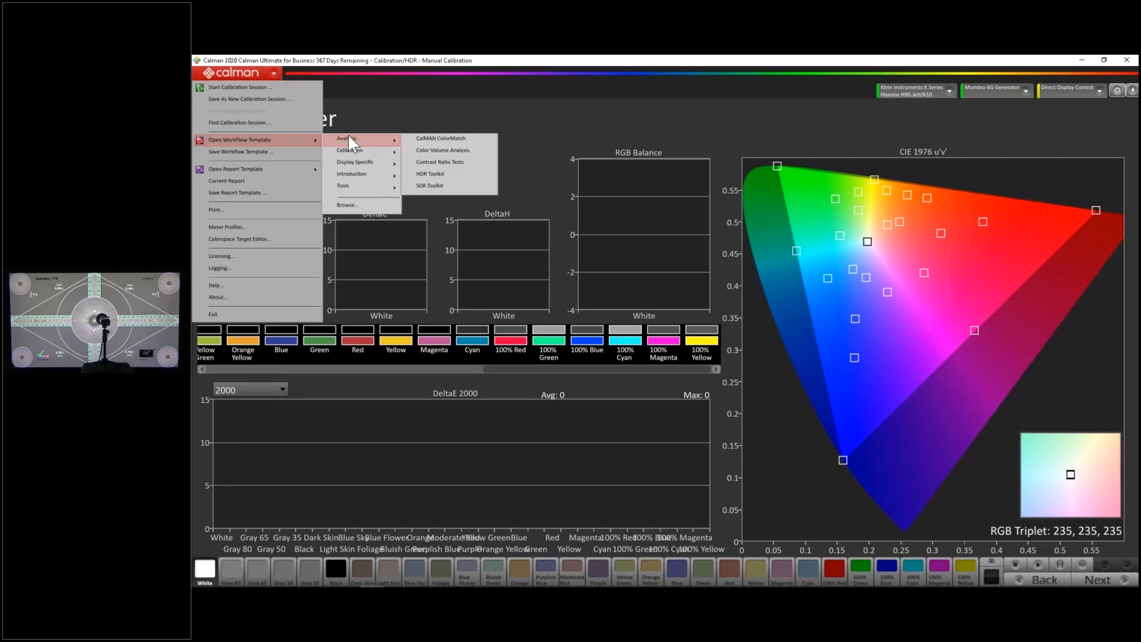
left_click(439, 174)
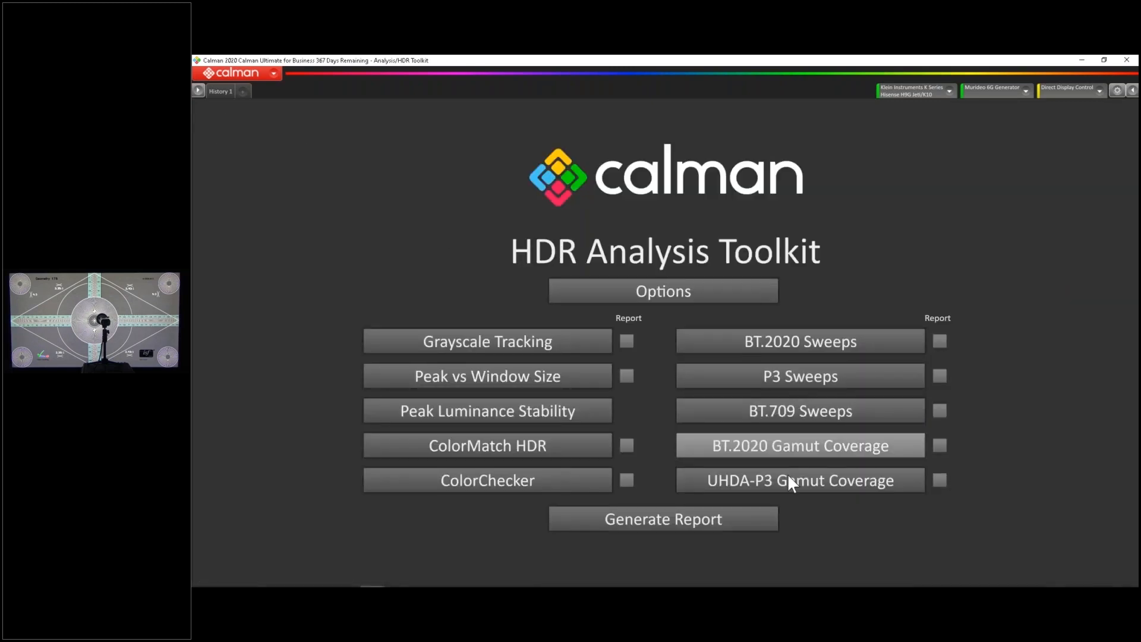
Open the UHDA-P3 Gamut Coverage test, display the 100W pattern and measure the full color series
left_click(805, 483)
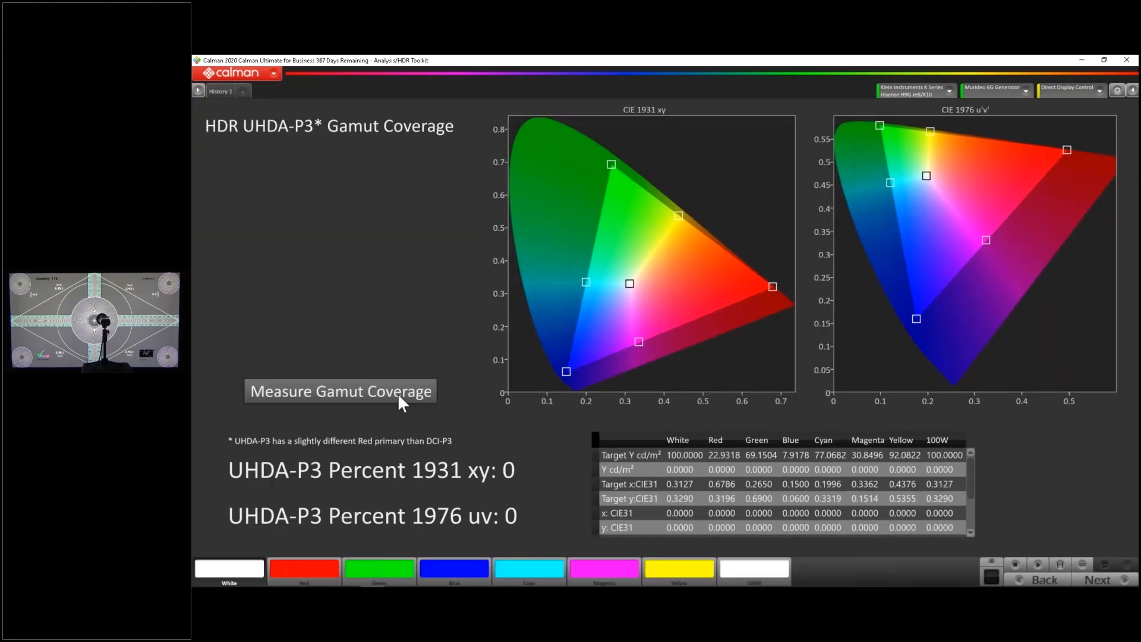
left_click(400, 385)
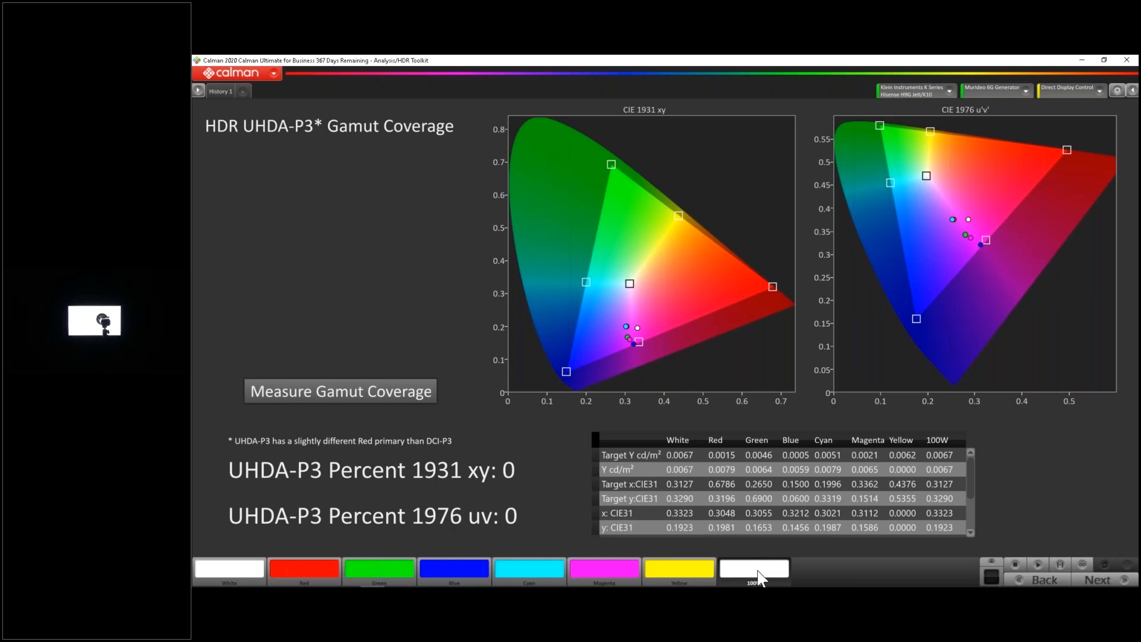
left_click(1065, 563)
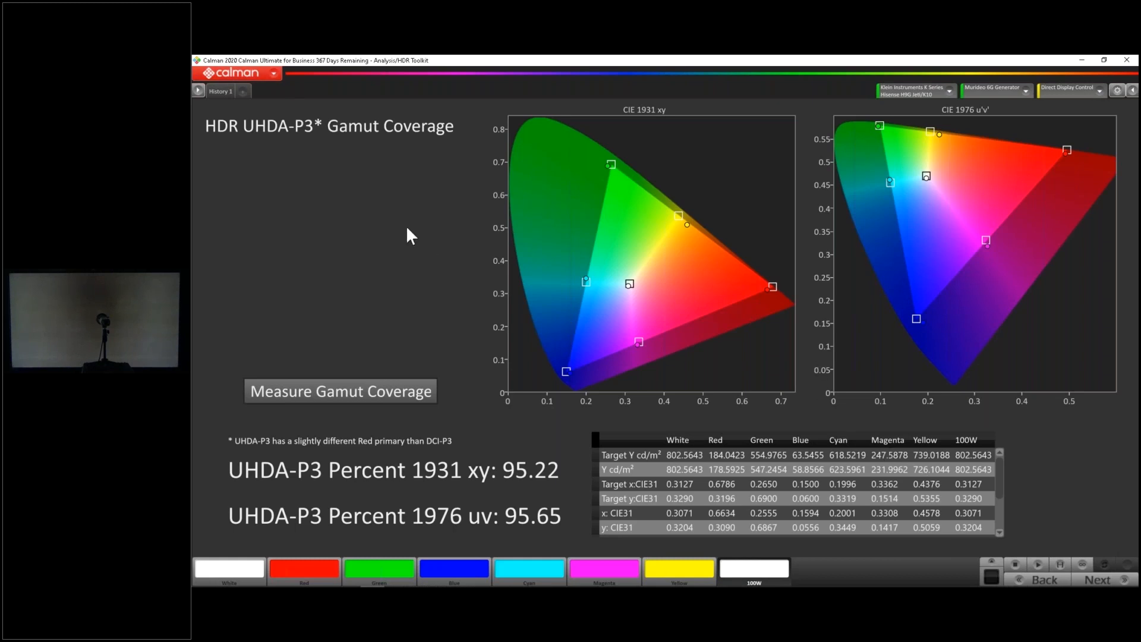
Switch to the BT.2020 Gamut Coverage test, display the 100W pattern and measure the gamut coverage
left_click(197, 91)
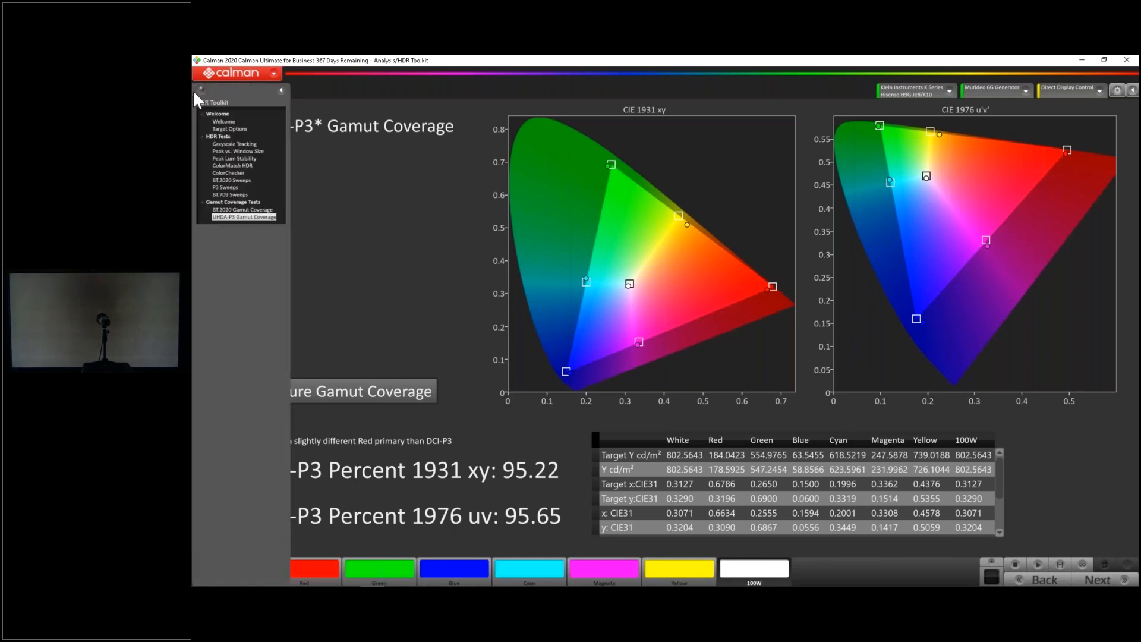
left_click(243, 209)
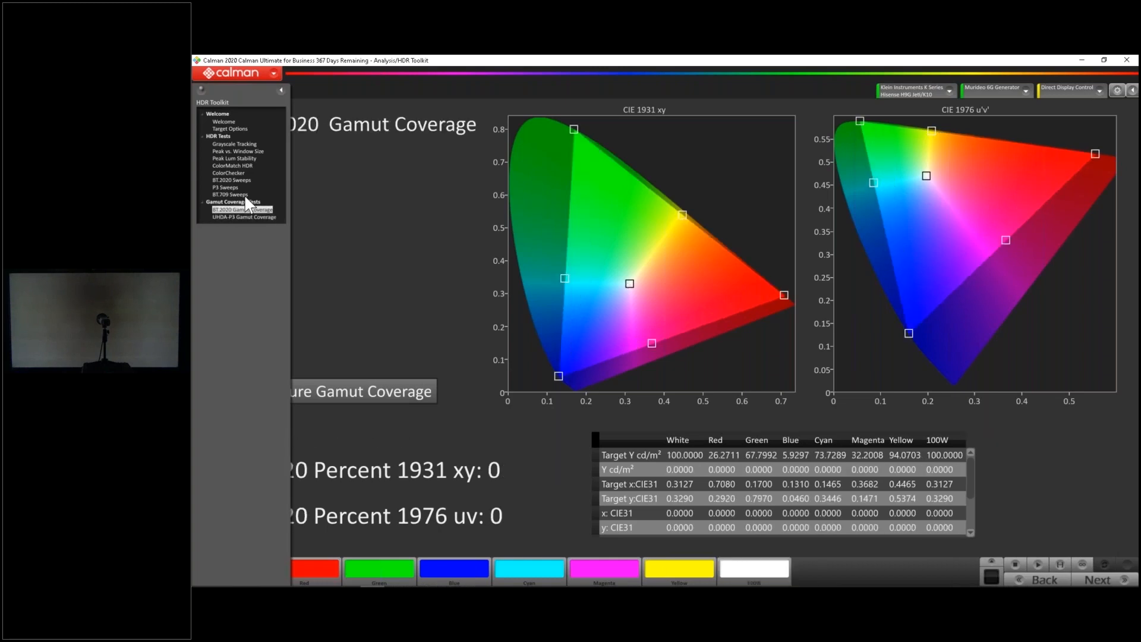
left_click(282, 89)
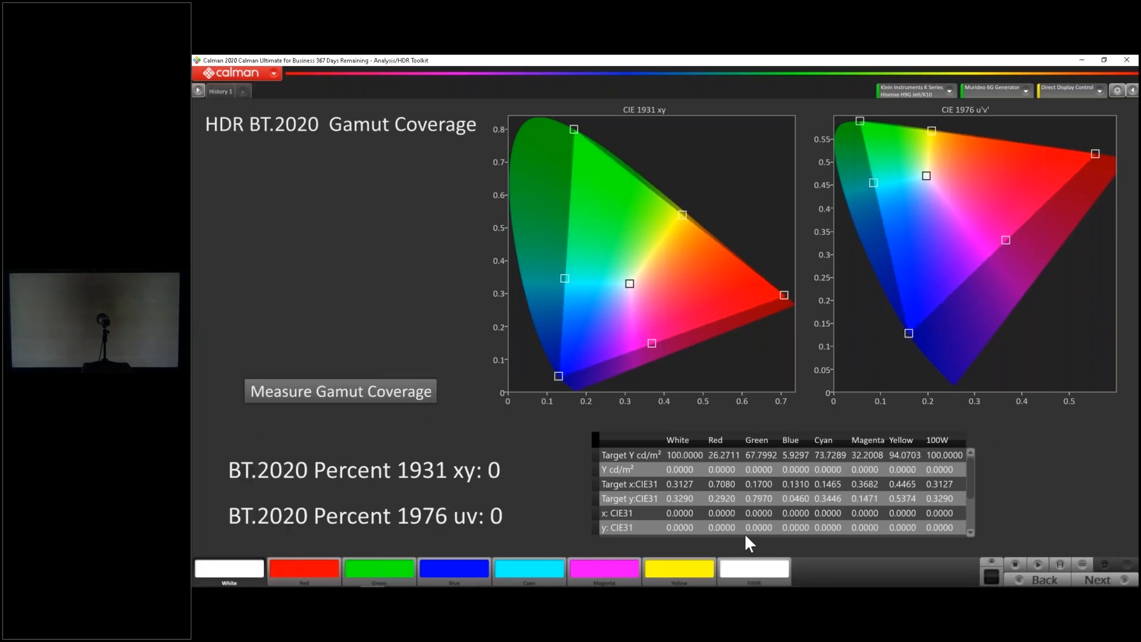
left_click(760, 565)
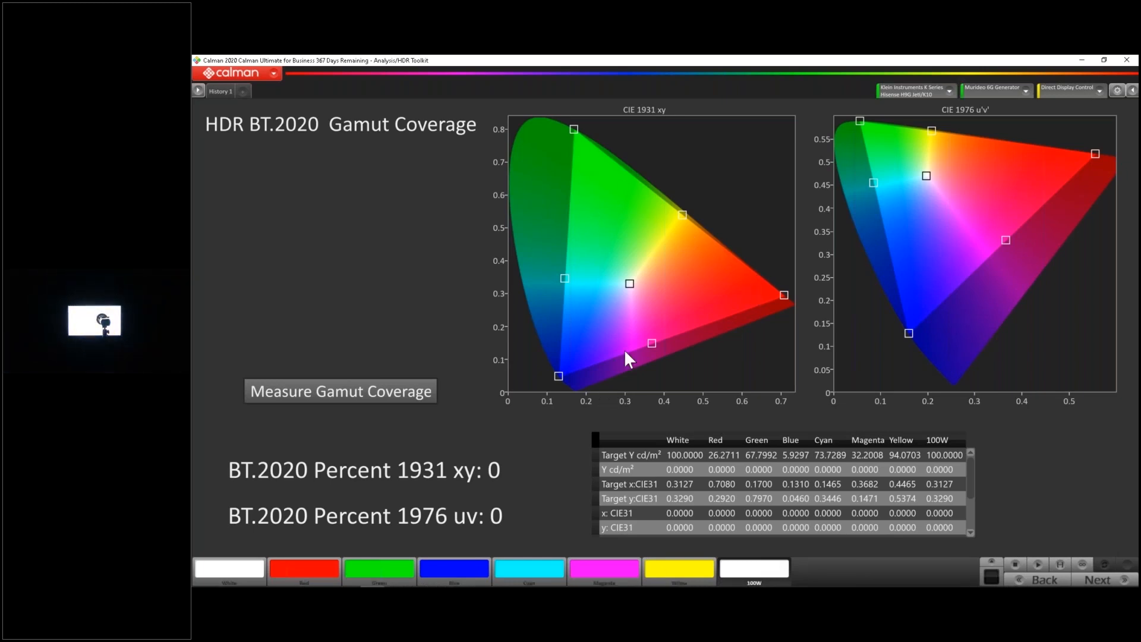
left_click(385, 389)
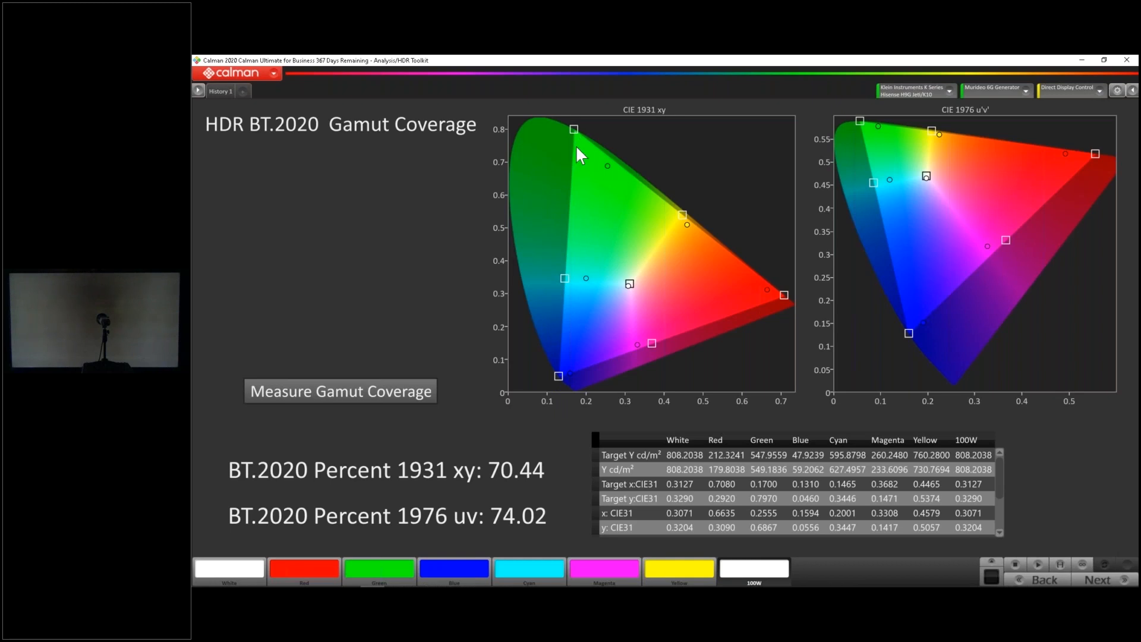
Switch to the P3 Sweeps test, display the 100% white pattern and capture the saturation sweep series
left_click(198, 89)
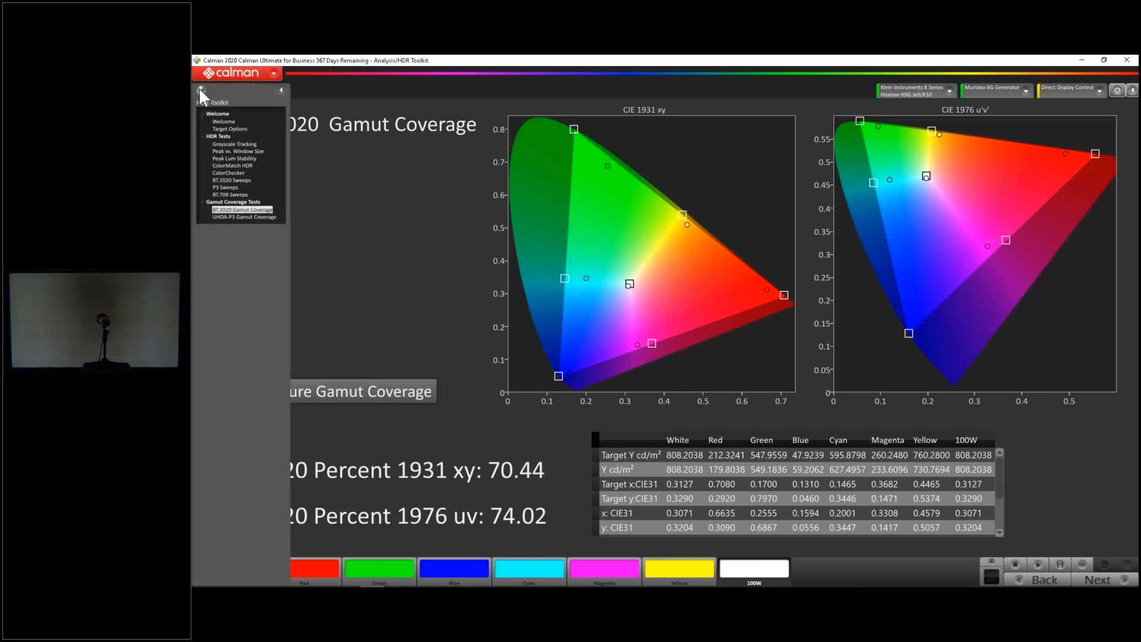
left_click(227, 188)
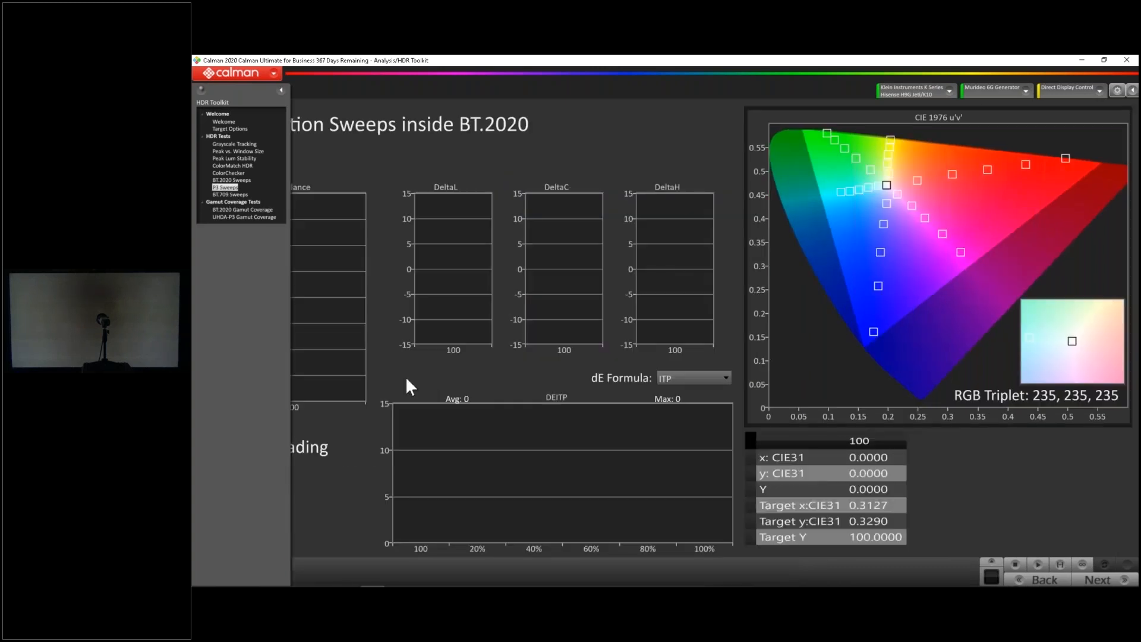
left_click(281, 90)
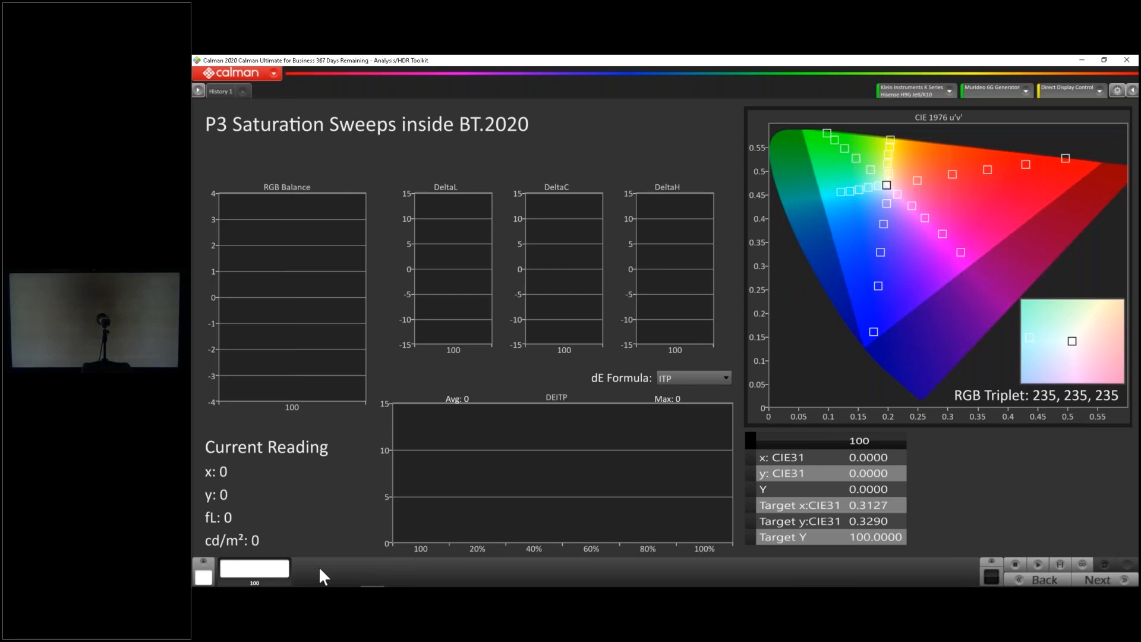
left_click(245, 569)
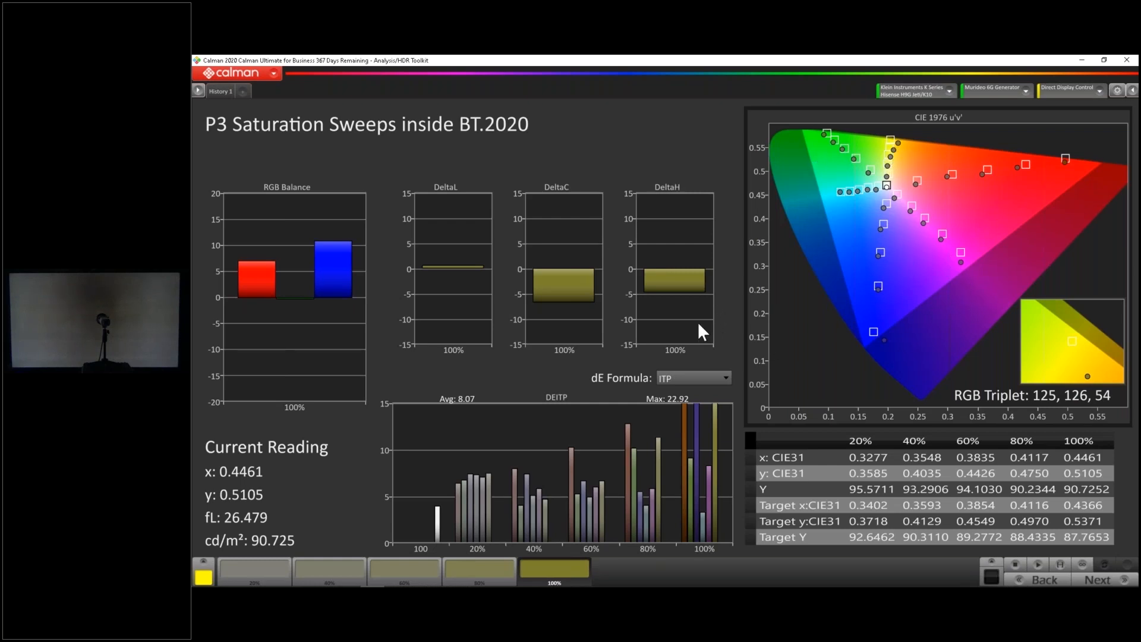
Switch to the ColorChecker test, display the Gray 80 pattern and start reading the ColorChecker series
left_click(198, 91)
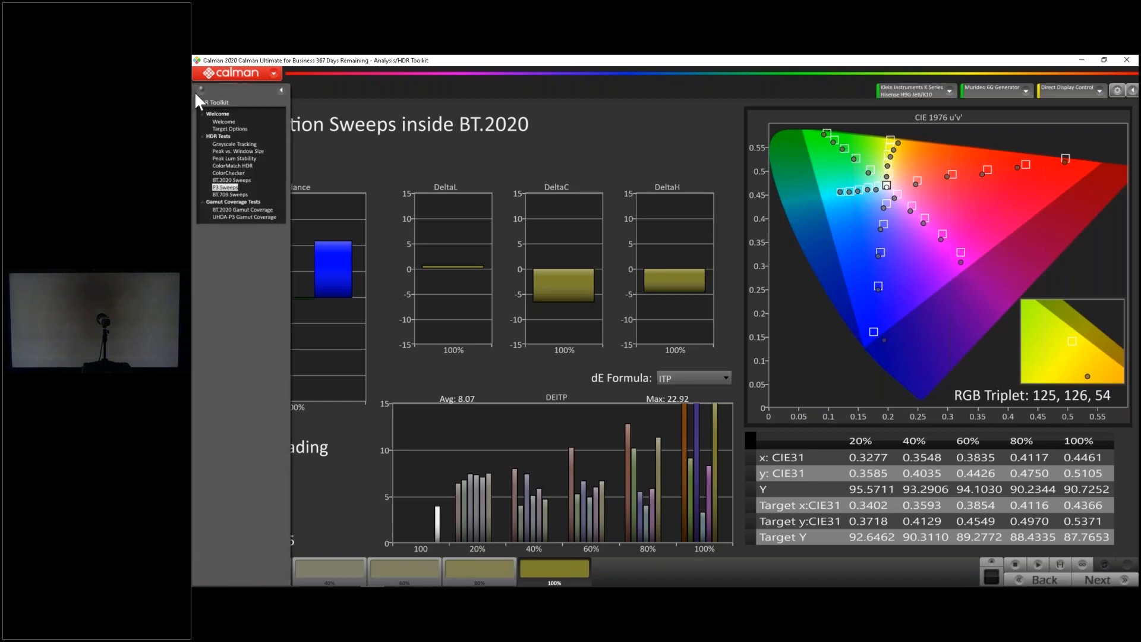
left_click(234, 173)
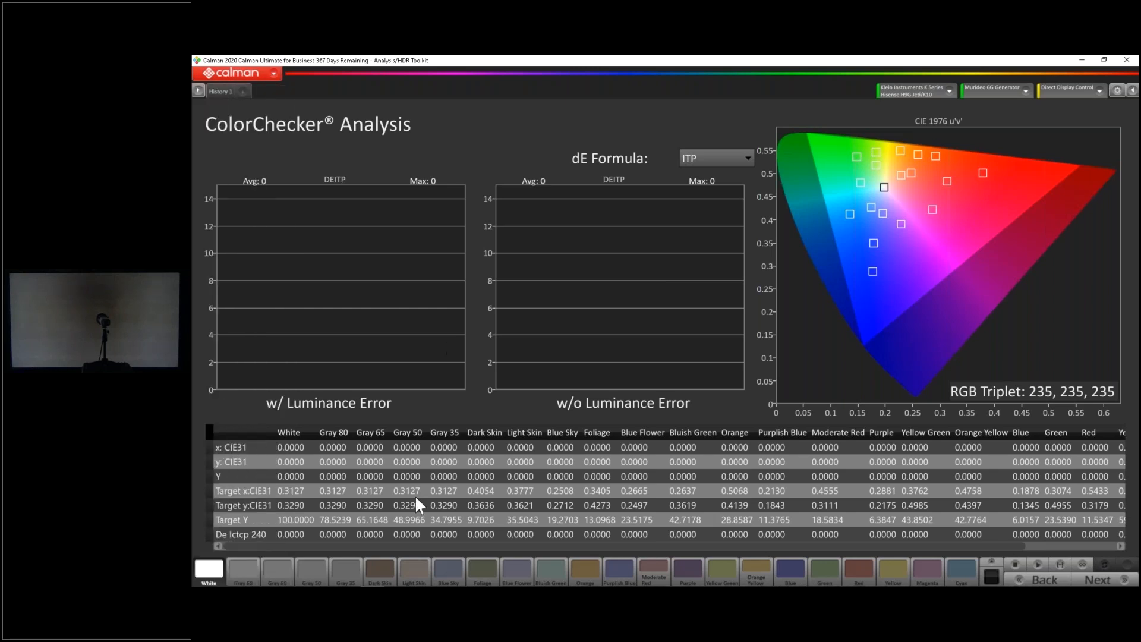
left_click(254, 565)
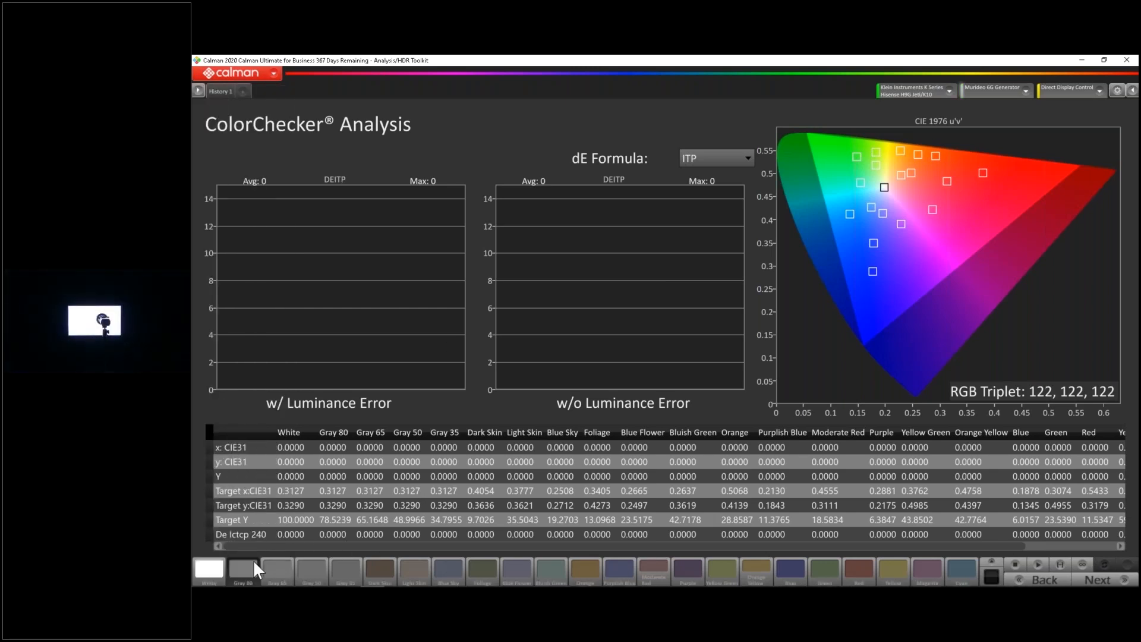
left_click(1064, 564)
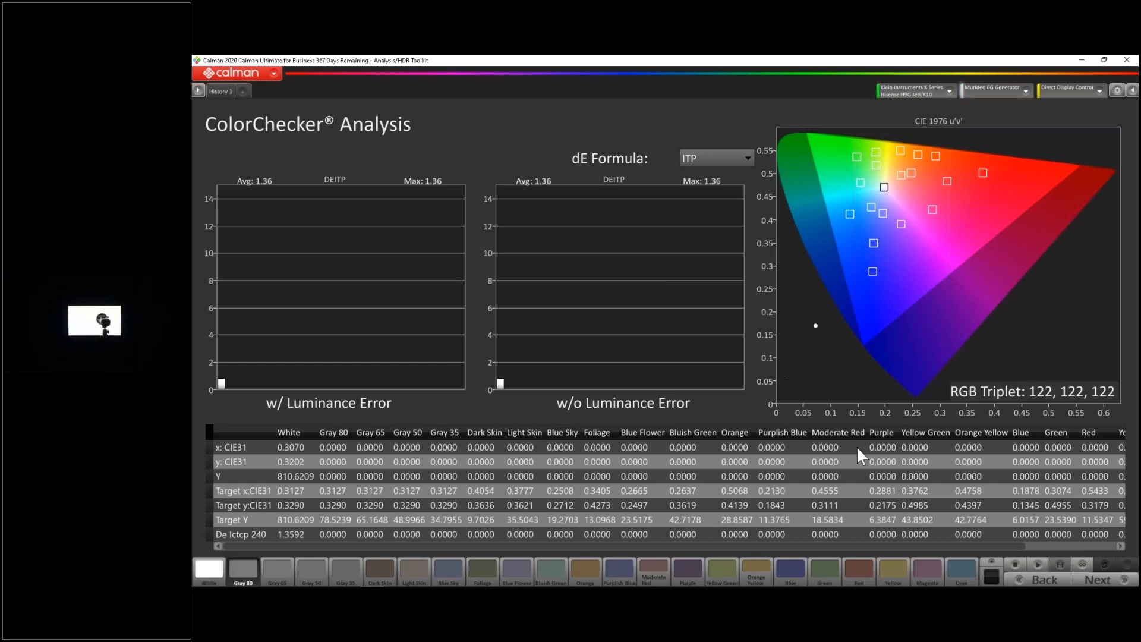